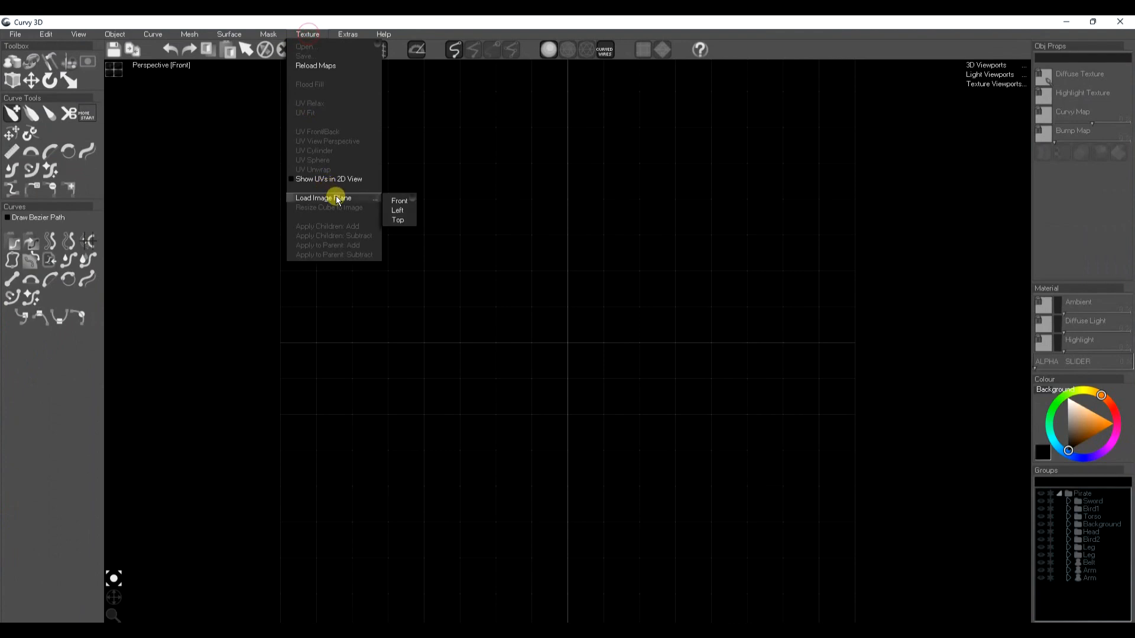
Load the pirate sketches as image planes for the front and left views
{"action": "left_click", "coordinate": [400, 203]}
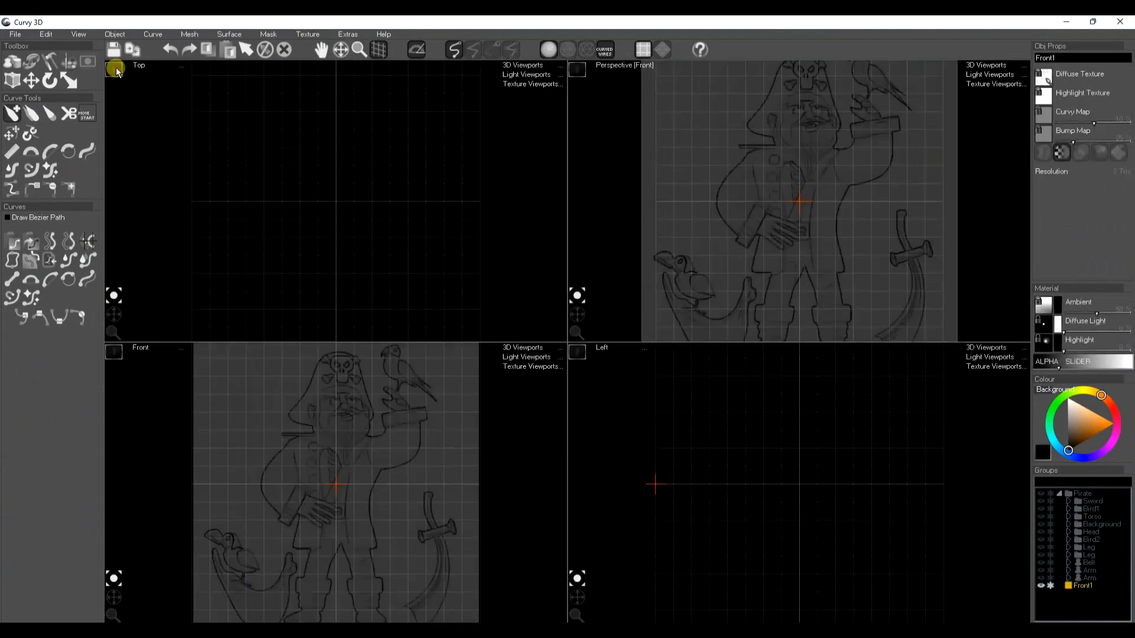
{"action": "left_click", "coordinate": [315, 33]}
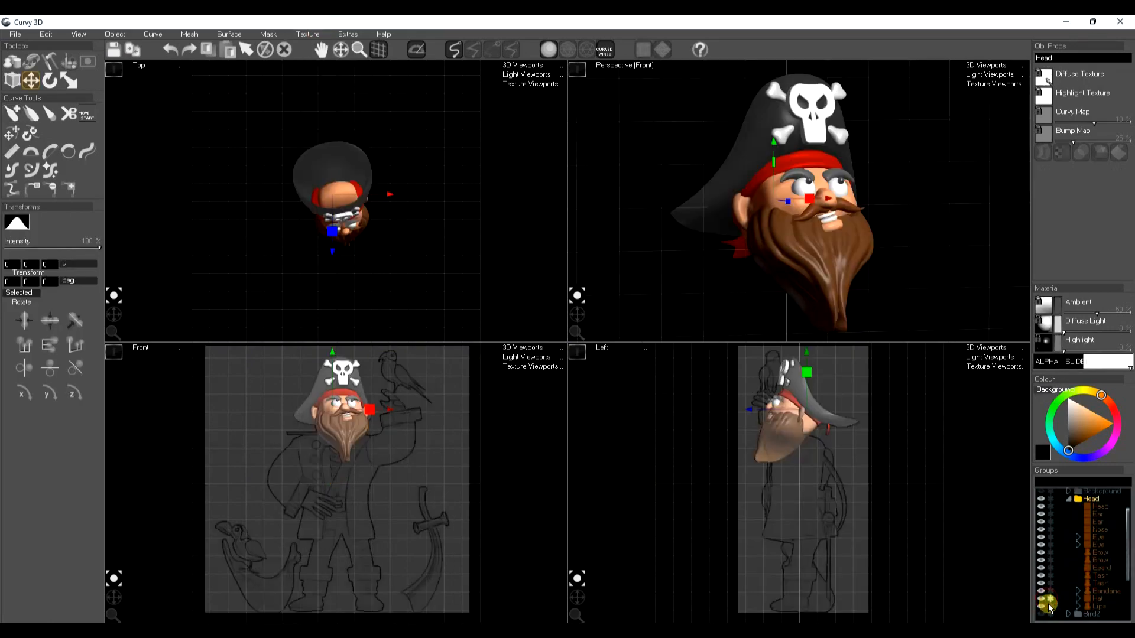
Hide the hat, beard, both moustache halves and lips of the finished pirate head
{"action": "left_click", "coordinate": [1041, 599]}
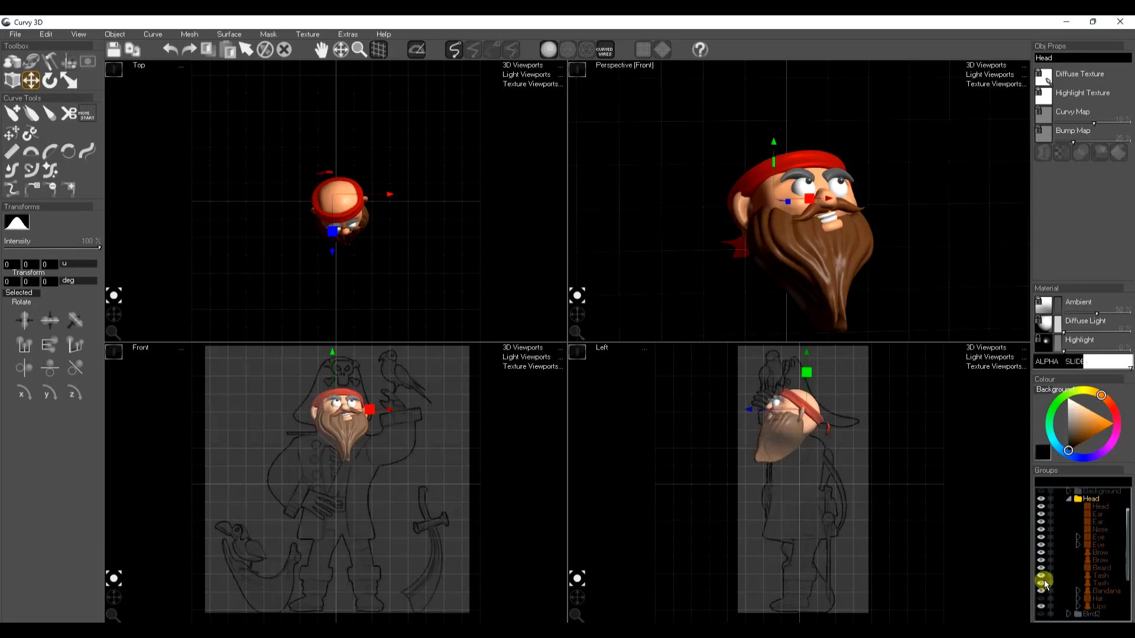
{"action": "left_click", "coordinate": [1041, 570]}
{"action": "left_click", "coordinate": [1041, 576]}
{"action": "left_click", "coordinate": [1041, 584]}
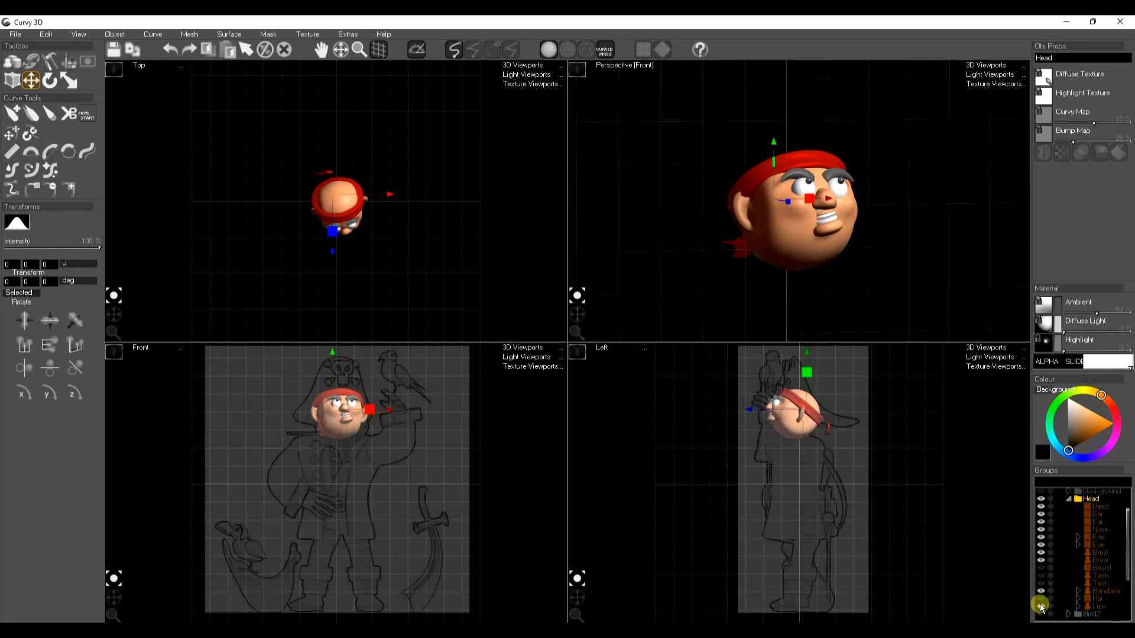
{"action": "left_click", "coordinate": [1041, 607]}
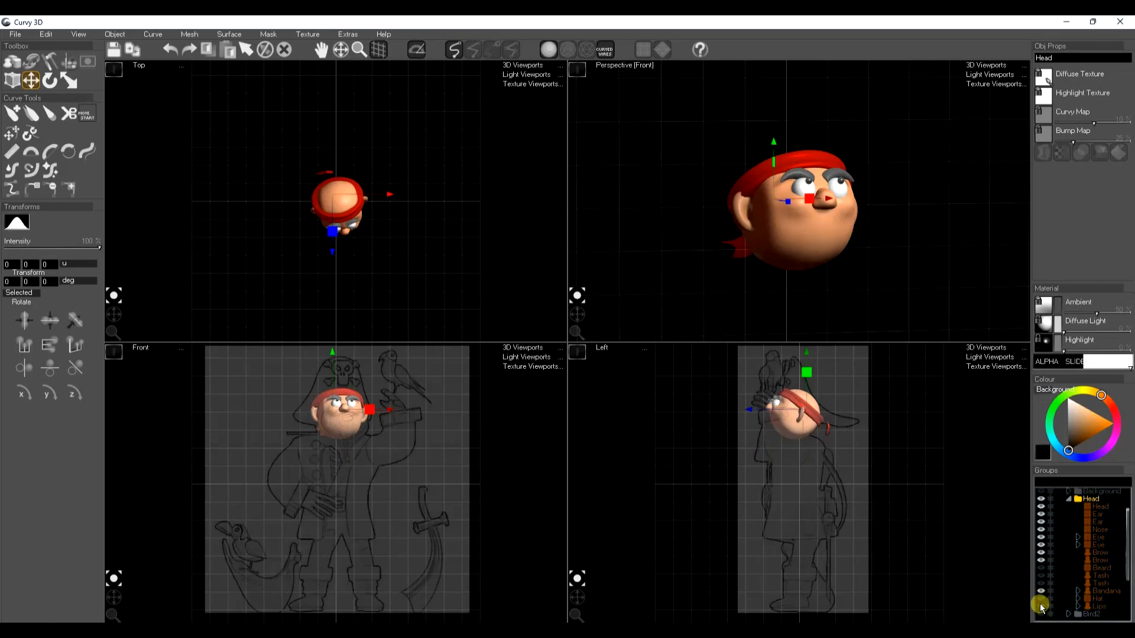
Hide the eyes, brows, bandana, ears and nose of the finished pirate head
{"action": "left_click", "coordinate": [1041, 545]}
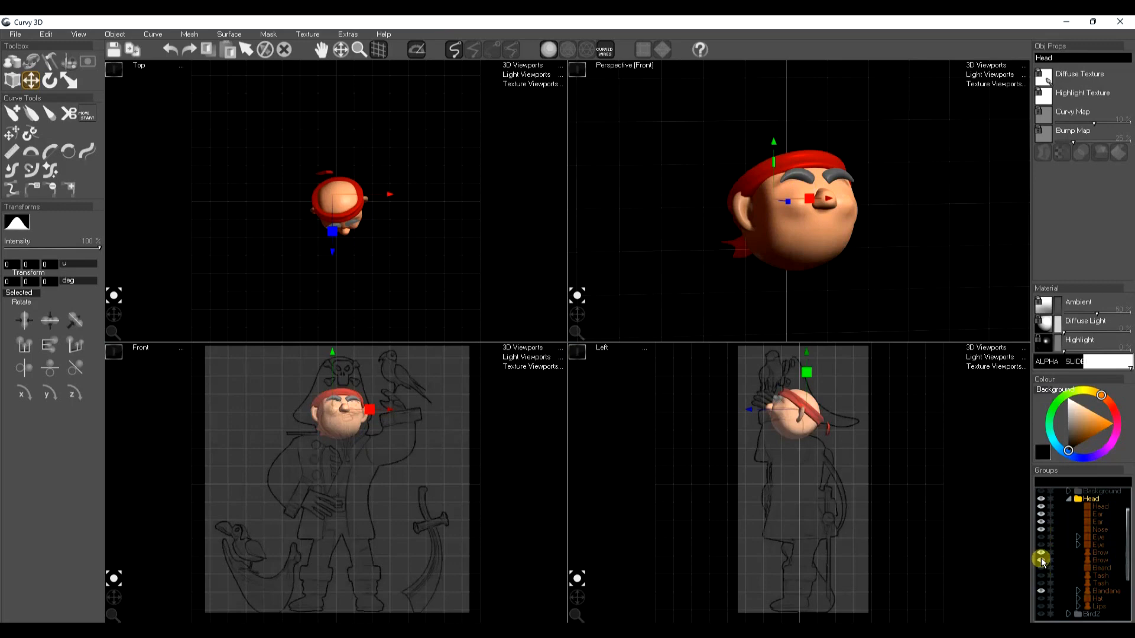
{"action": "left_click", "coordinate": [1041, 560]}
{"action": "left_click", "coordinate": [1042, 553]}
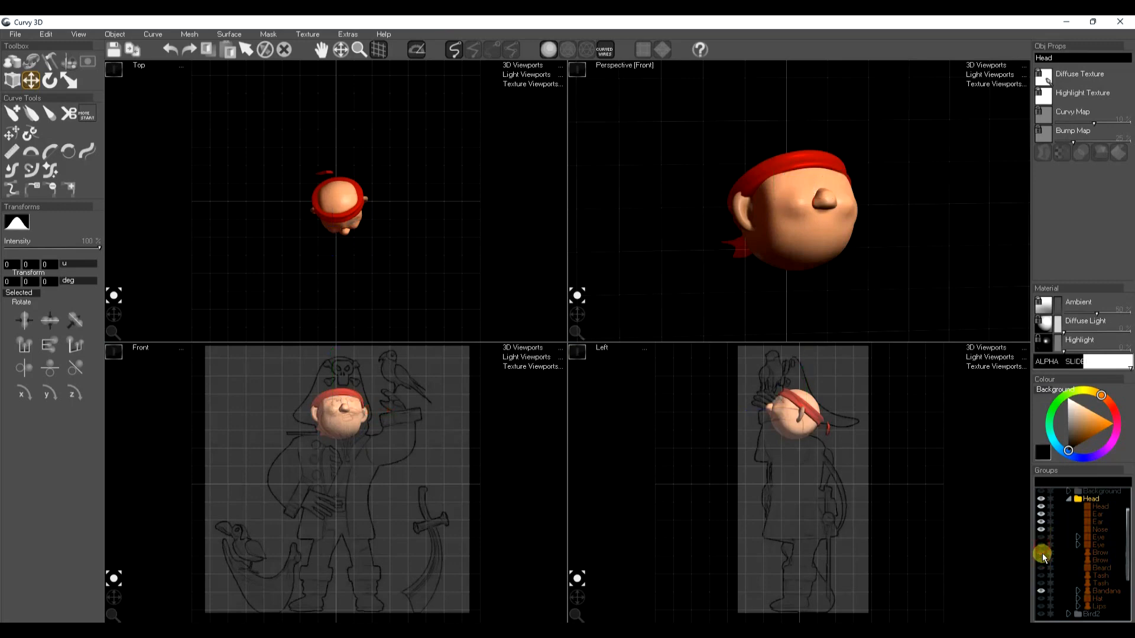
{"action": "left_click", "coordinate": [1041, 592]}
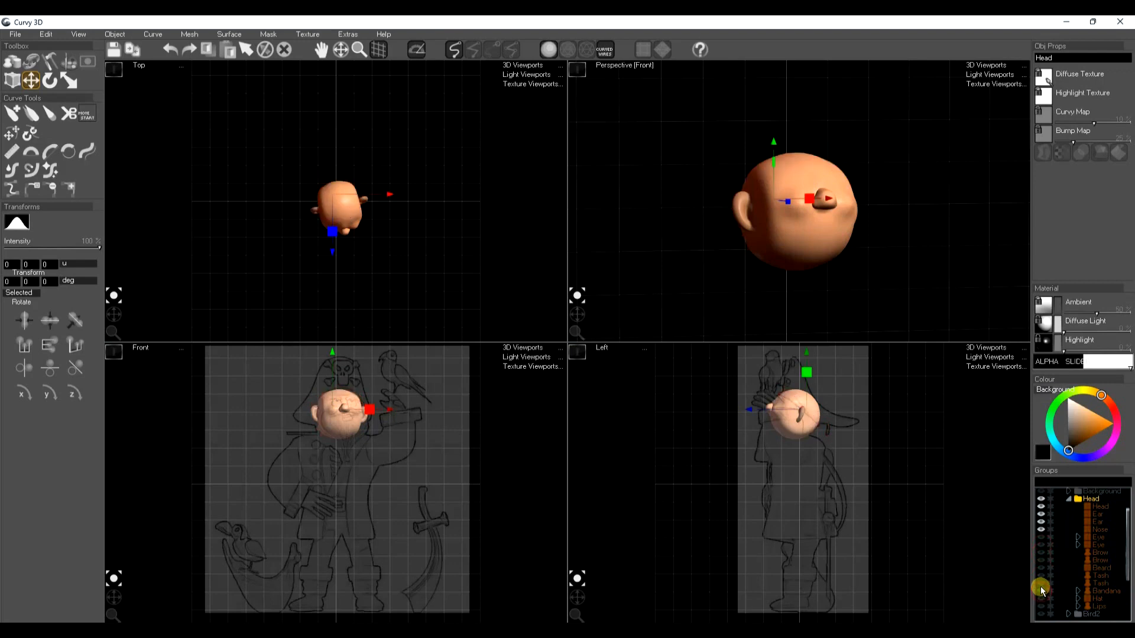
{"action": "left_click", "coordinate": [1041, 522]}
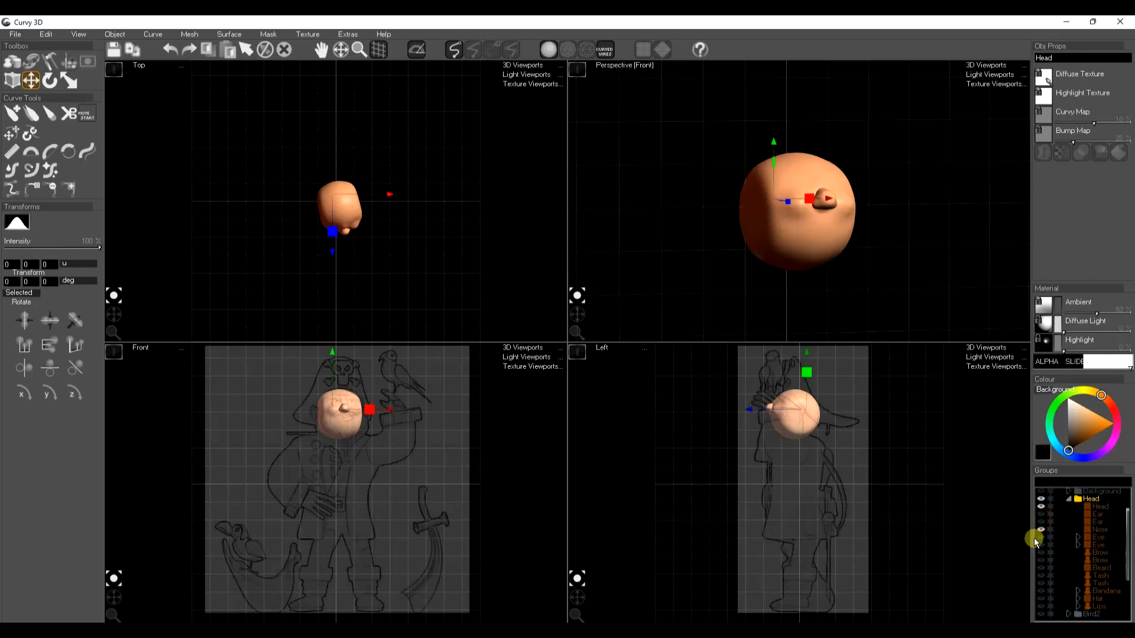
{"action": "left_click", "coordinate": [1041, 530]}
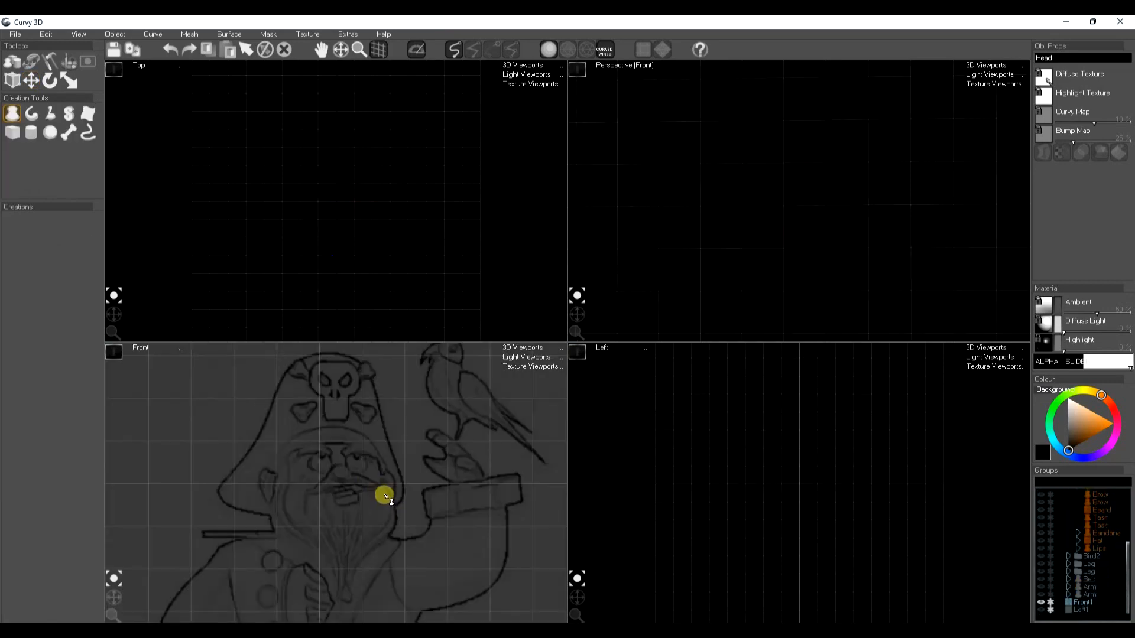
Draw a lathe shape over the front sketch's face and hat area and reshape its curve into a smooth rounded arc
{"action": "left_click_drag", "start_coordinate": [386, 497], "coordinate": [388, 480]}
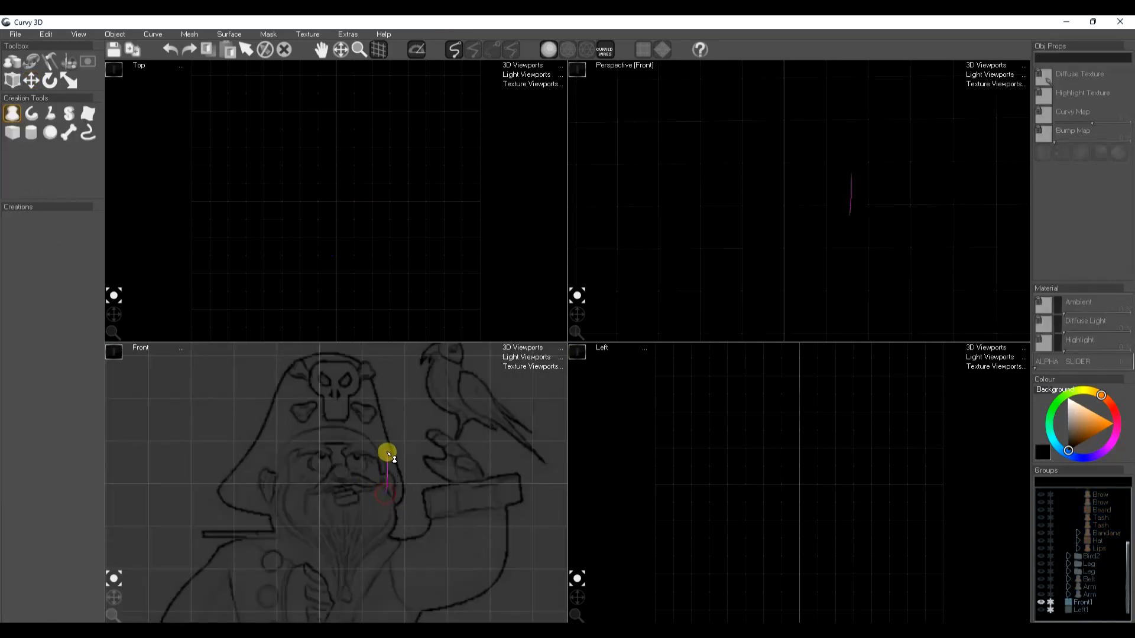
{"action": "left_click_drag", "start_coordinate": [385, 433], "coordinate": [315, 409]}
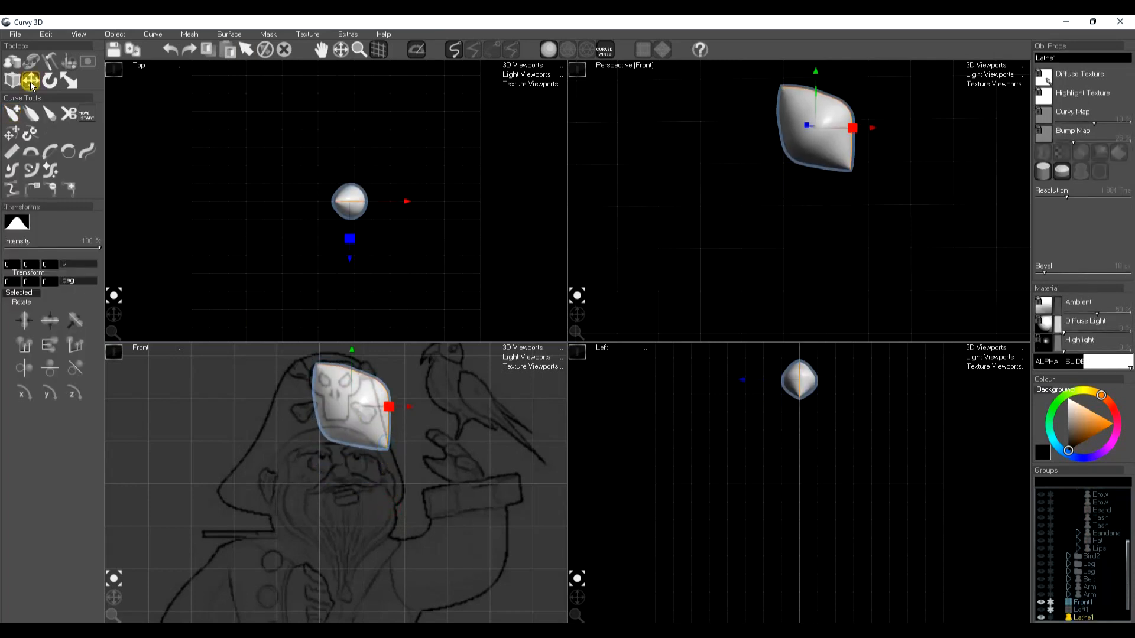
{"action": "left_click", "coordinate": [88, 153]}
{"action": "left_click", "coordinate": [68, 152]}
{"action": "mouse_move", "coordinate": [392, 474]}
{"action": "left_mouse_down"}
{"action": "mouse_move", "coordinate": [282, 359]}
{"action": "mouse_move", "coordinate": [325, 357]}
{"action": "mouse_move", "coordinate": [372, 408]}
{"action": "left_mouse_up"}
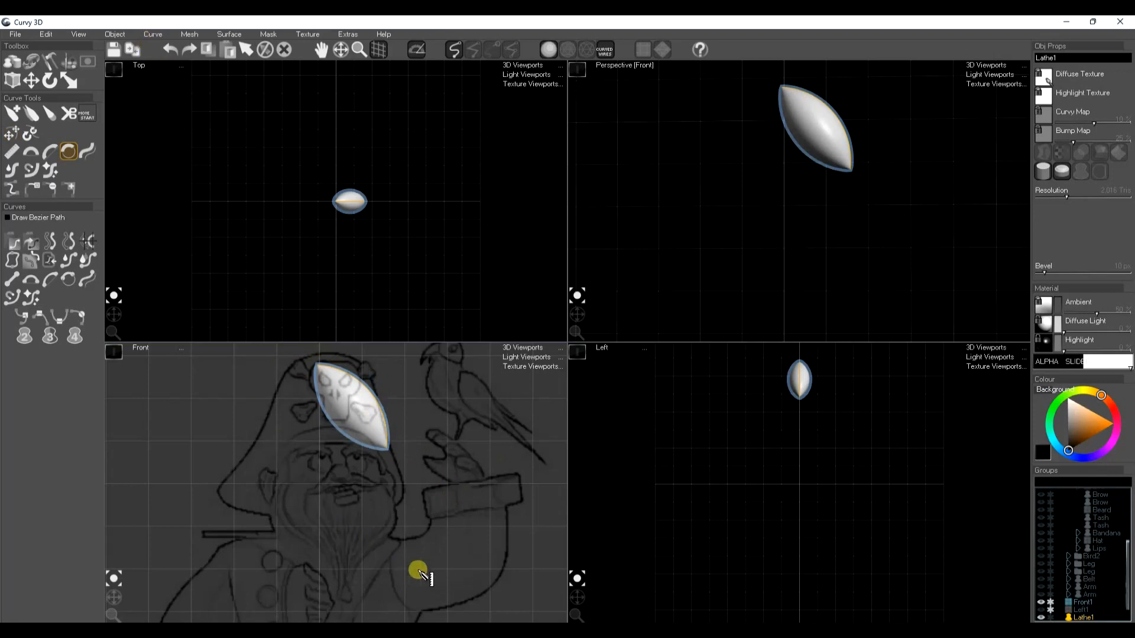
{"action": "left_click_drag", "start_coordinate": [373, 391], "coordinate": [375, 381], "text": "shift"}
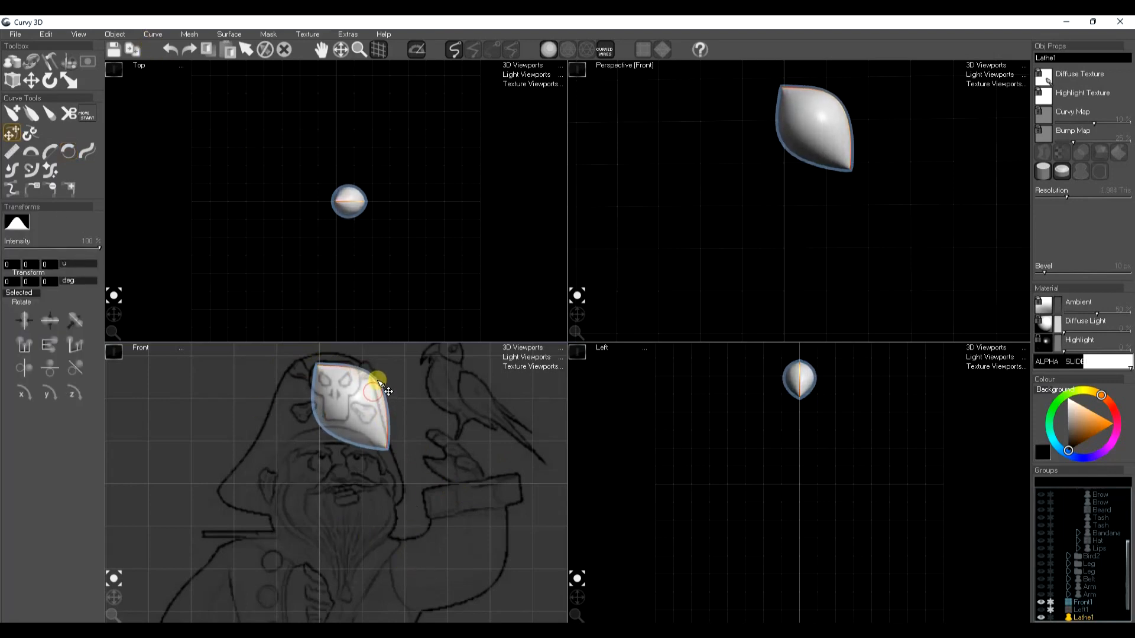
Mirror the lathe curve with Mirror X (Left/Right), fit the rounded head over the sketched face and deselect it
{"action": "left_click", "coordinate": [164, 36]}
{"action": "mouse_move", "coordinate": [178, 217]}
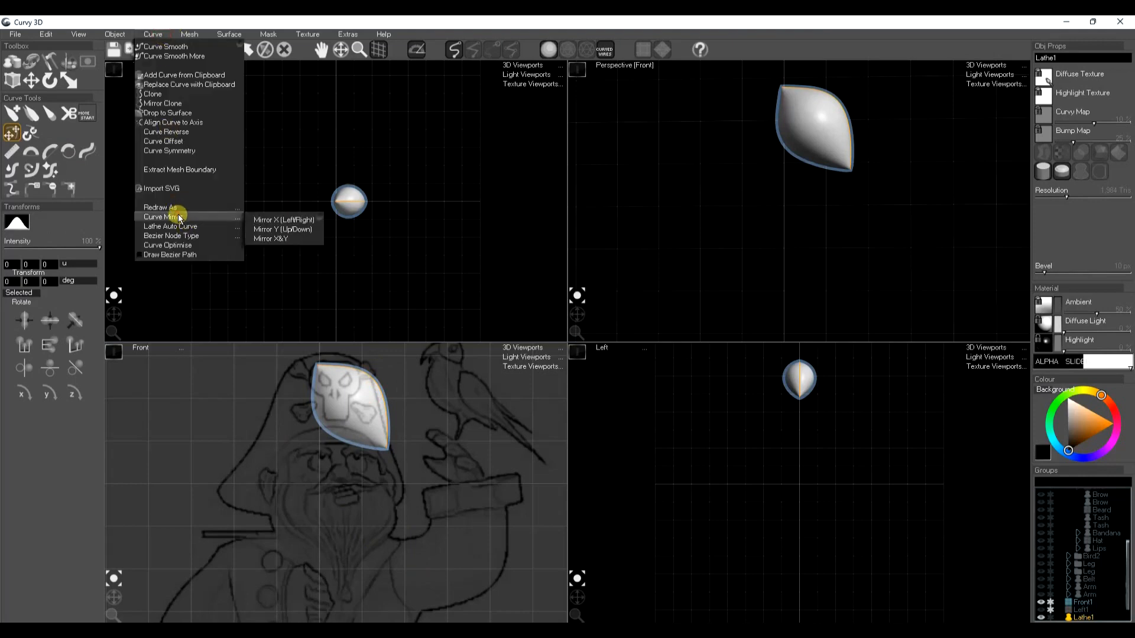
{"action": "left_click", "coordinate": [262, 219]}
{"action": "key", "text": "w"}
{"action": "left_click_drag", "start_coordinate": [333, 468], "coordinate": [341, 495]}
{"action": "key", "text": "r"}
{"action": "key", "text": "w"}
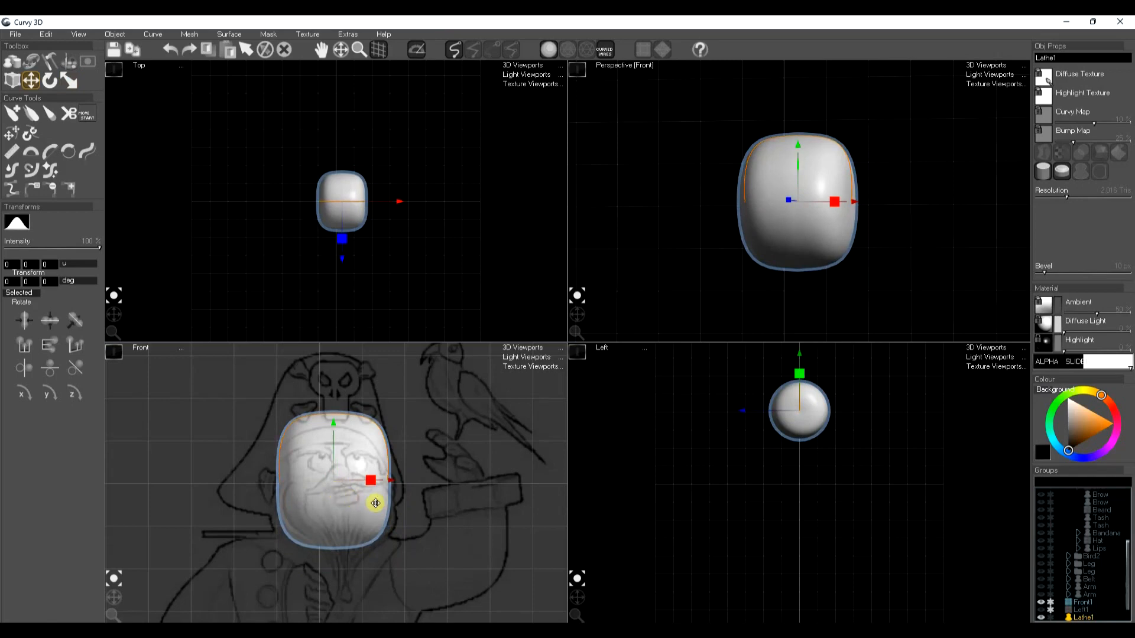
{"action": "key", "text": "Escape"}
Create a small sphere at the front of the head in the left view and place it on a sketched eye
{"action": "middle_click_drag", "start_coordinate": [794, 438], "coordinate": [806, 478]}
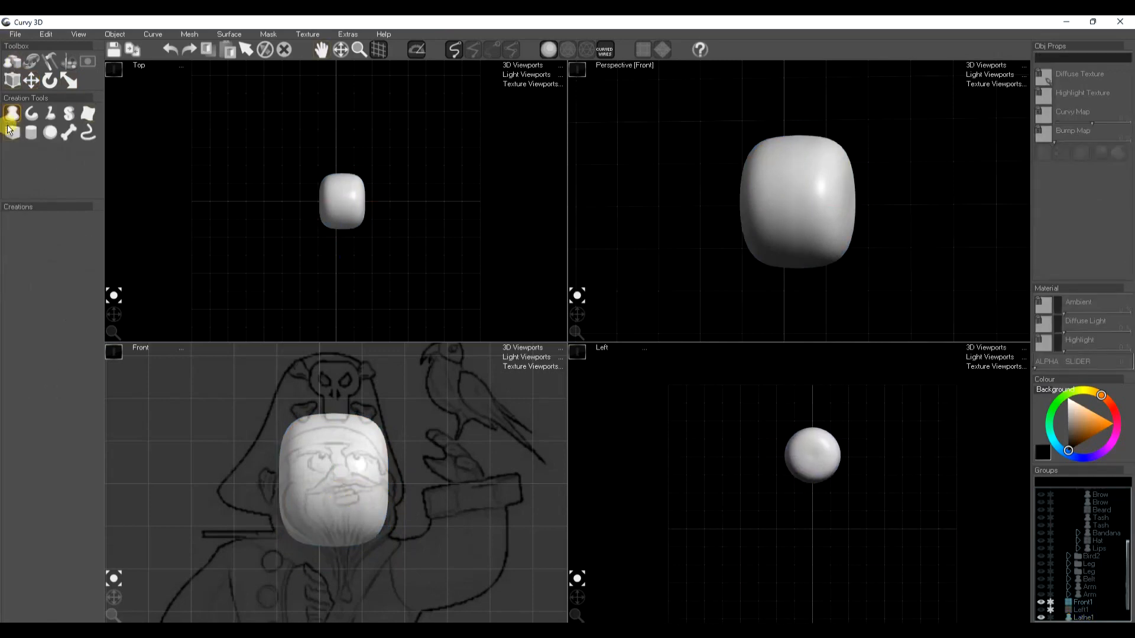
{"action": "left_click", "coordinate": [52, 128]}
{"action": "left_click", "coordinate": [790, 459]}
{"action": "left_click_drag", "start_coordinate": [792, 459], "coordinate": [794, 463]}
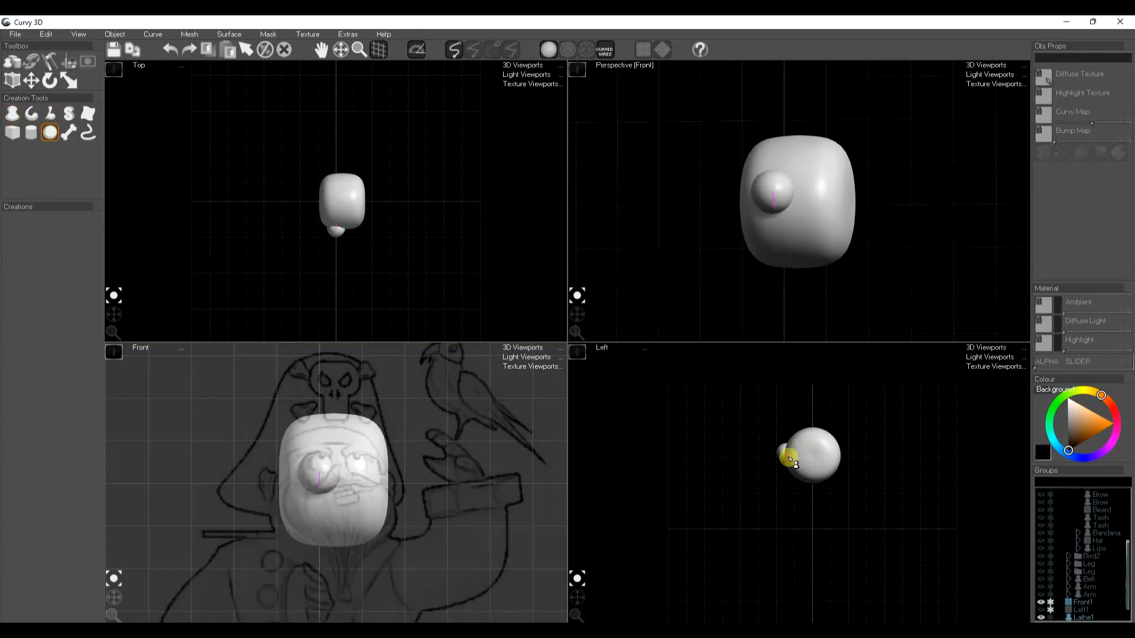
{"action": "left_click_drag", "start_coordinate": [792, 462], "coordinate": [787, 464]}
{"action": "key", "text": "s"}
{"action": "left_click_drag", "start_coordinate": [318, 471], "coordinate": [374, 491]}
Duplicate the eyeball sphere, then flatten and shrink the copy into a thin pupil disc at the eye's front
{"action": "key", "text": "m"}
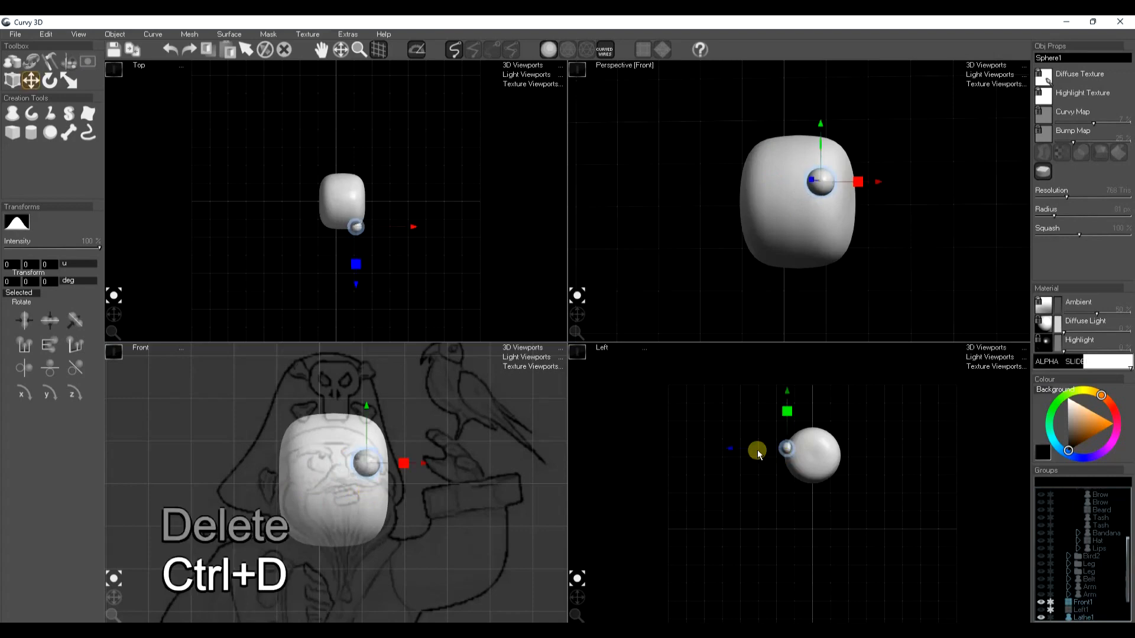
{"action": "mouse_move", "coordinate": [729, 450]}
{"action": "left_mouse_down"}
{"action": "mouse_move", "coordinate": [712, 451]}
{"action": "mouse_move", "coordinate": [723, 454]}
{"action": "left_mouse_up"}
{"action": "scroll", "coordinate": [780, 448], "scroll_direction": "up", "scroll_amount": 7}
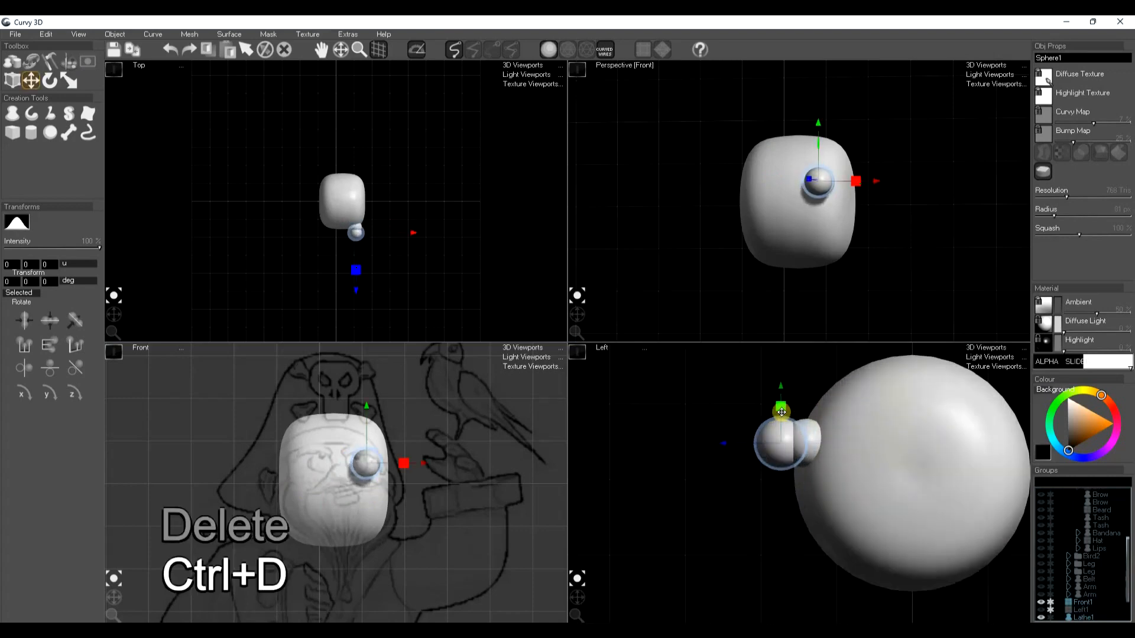
{"action": "key", "text": "r"}
{"action": "left_click_drag", "start_coordinate": [779, 400], "coordinate": [735, 520]}
{"action": "key", "text": "e"}
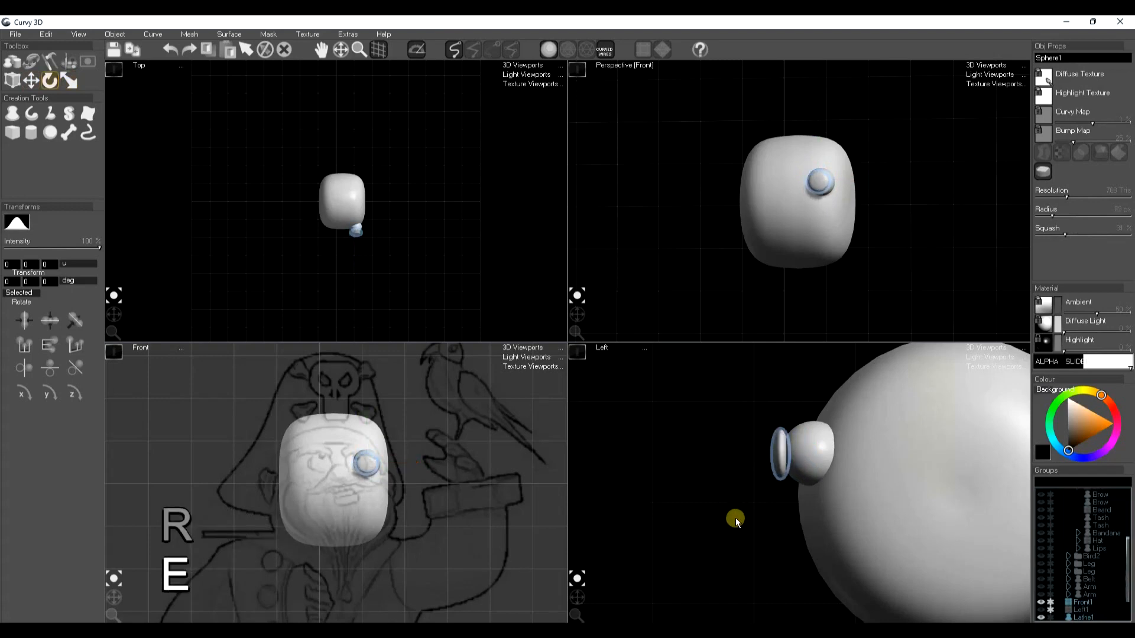
{"action": "key", "text": "r"}
{"action": "left_click_drag", "start_coordinate": [778, 455], "coordinate": [729, 492]}
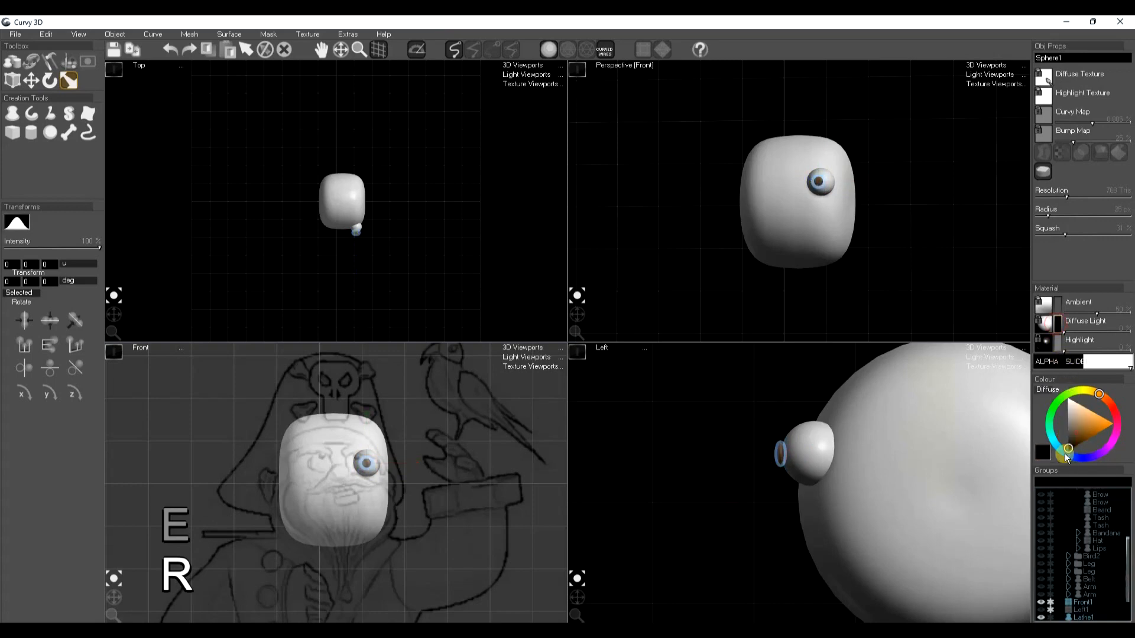
Set the pupil's diffuse and ambient colours to black and its highlight to white, then clear the selection
{"action": "left_click", "coordinate": [1057, 305]}
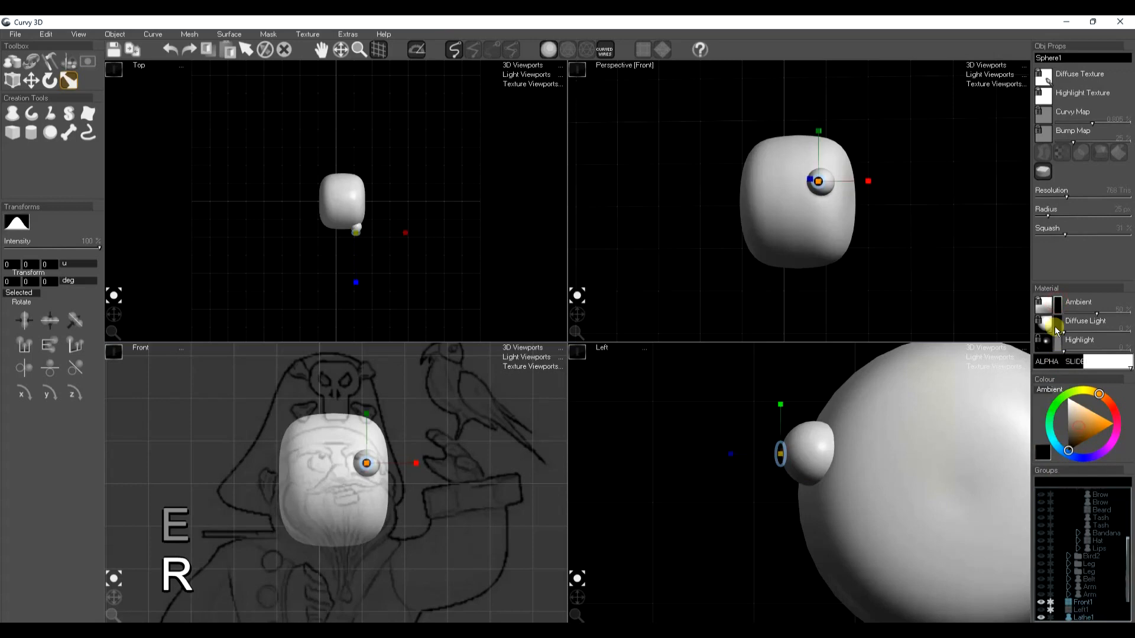
{"action": "left_click", "coordinate": [1056, 343]}
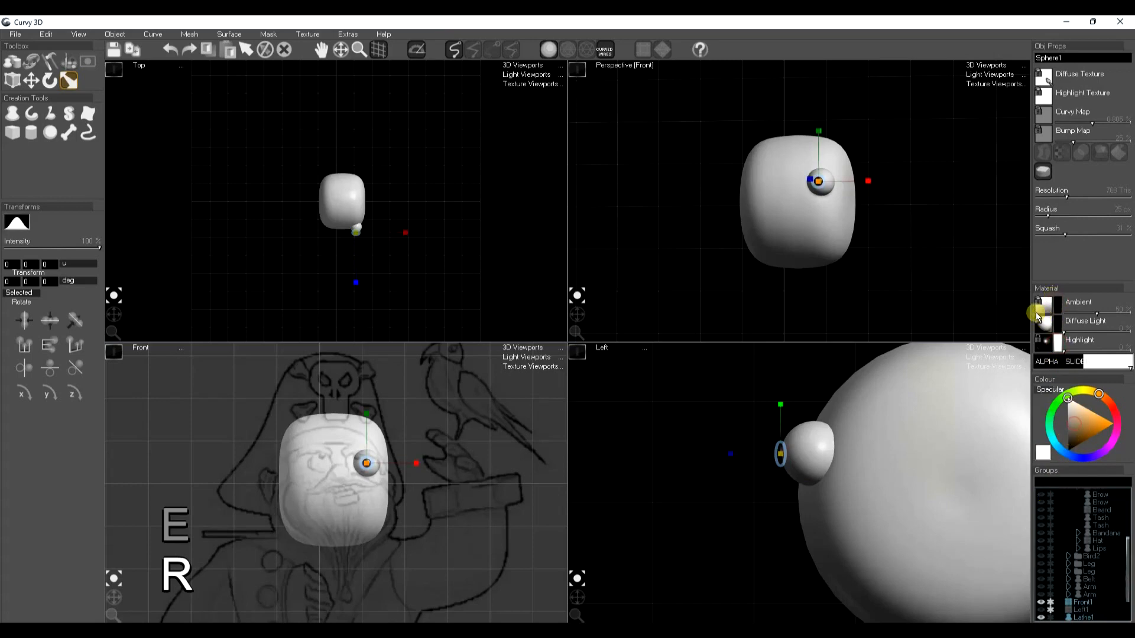
{"action": "key", "text": "space"}
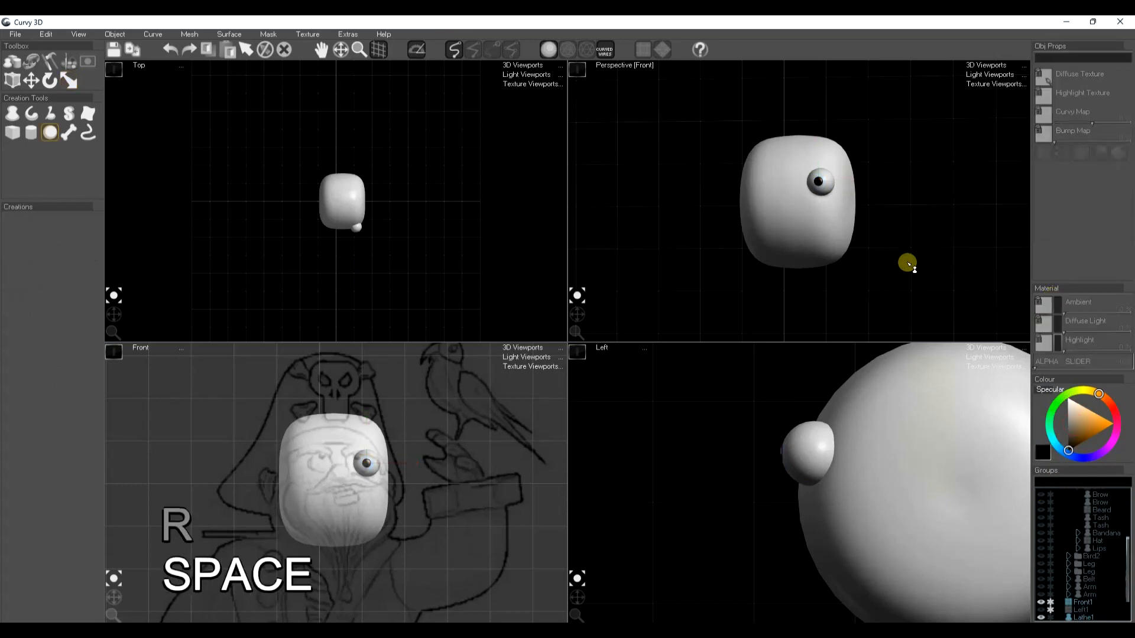
Copy the eyeball with its pupil as the second eye, and sculpt the head to bulge into cheeks below the eyes
{"action": "scroll", "coordinate": [1061, 598], "scroll_direction": "down", "scroll_amount": 2}
{"action": "left_click", "coordinate": [1086, 592]}
{"action": "left_click", "coordinate": [1087, 585]}
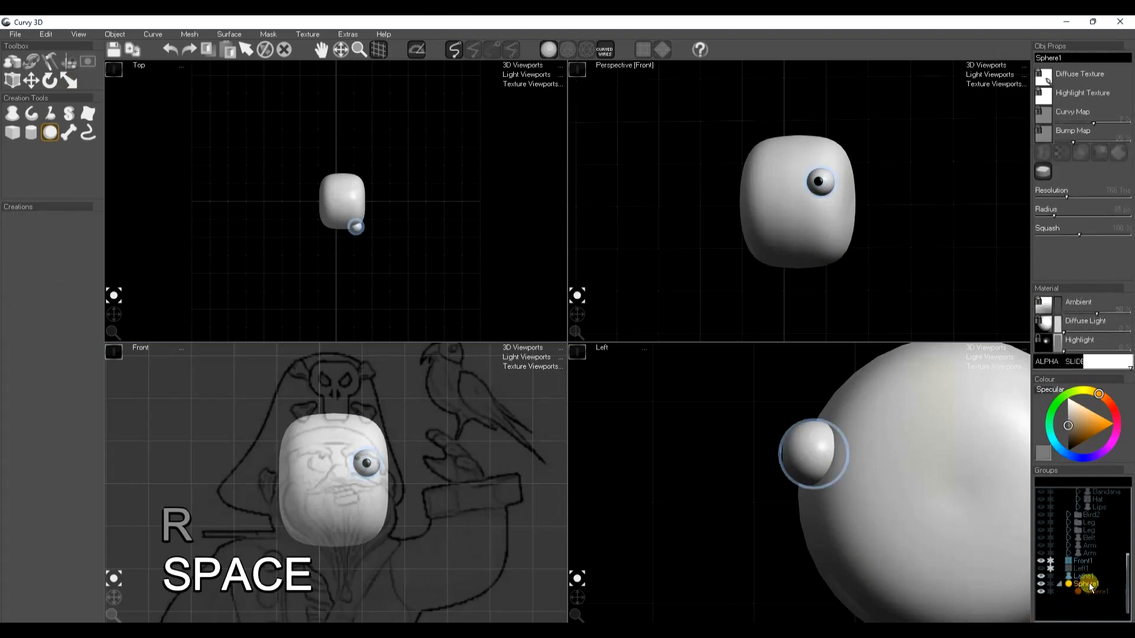
{"action": "key", "text": "ctrl+c"}
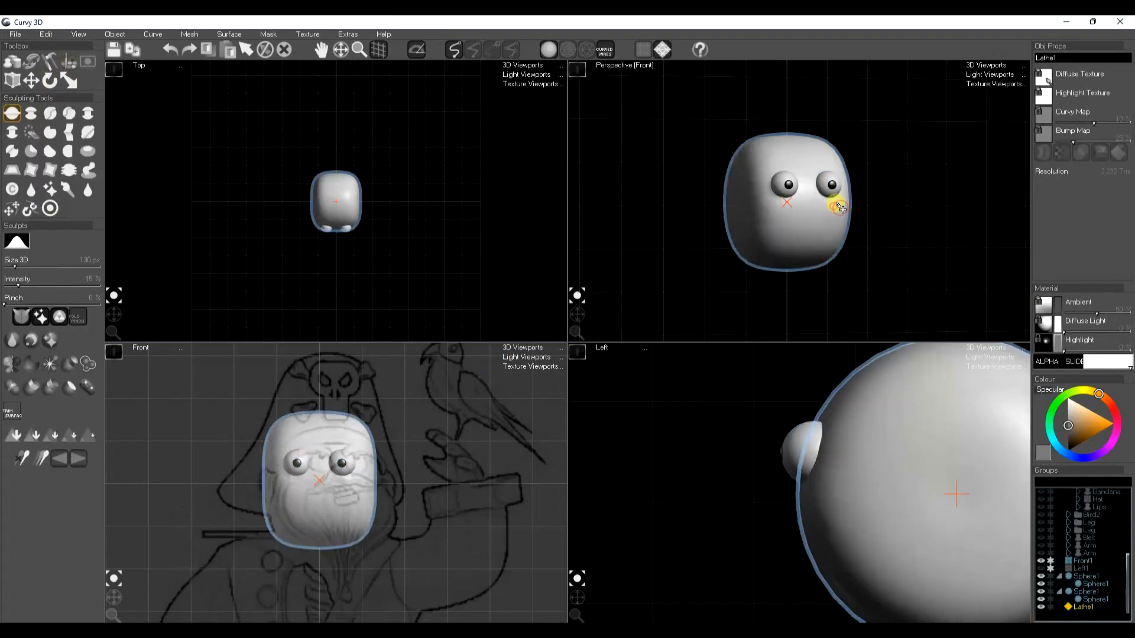
{"action": "left_click_drag", "start_coordinate": [835, 202], "coordinate": [826, 207]}
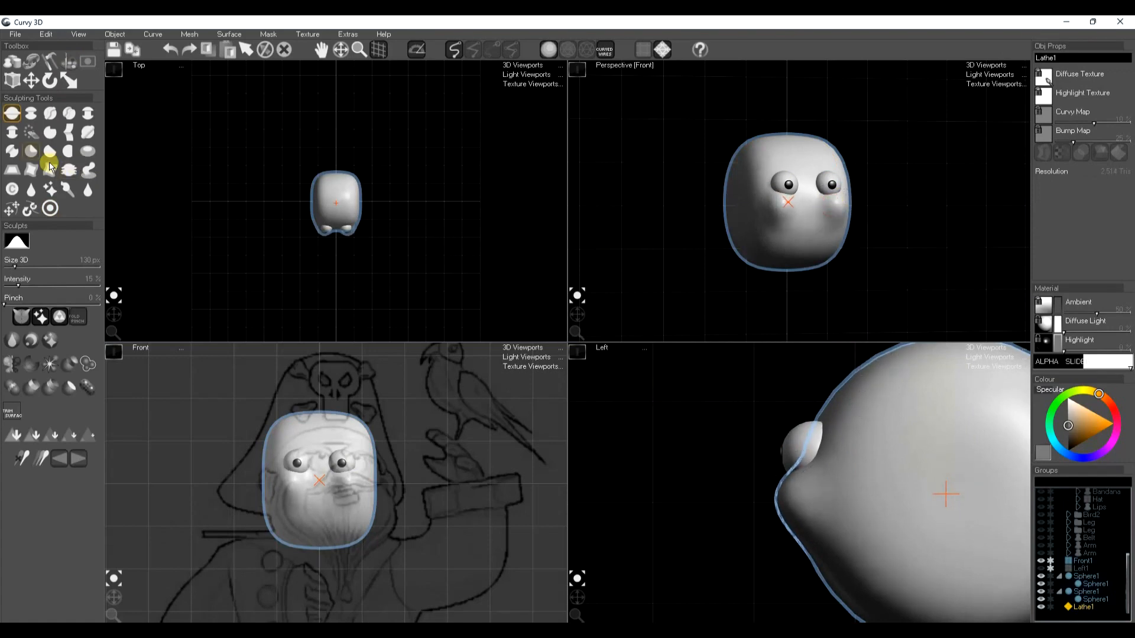
Create a nose-tip sphere in front of the face and add two smaller copies for the nose bridge and one nostril
{"action": "left_click", "coordinate": [13, 62]}
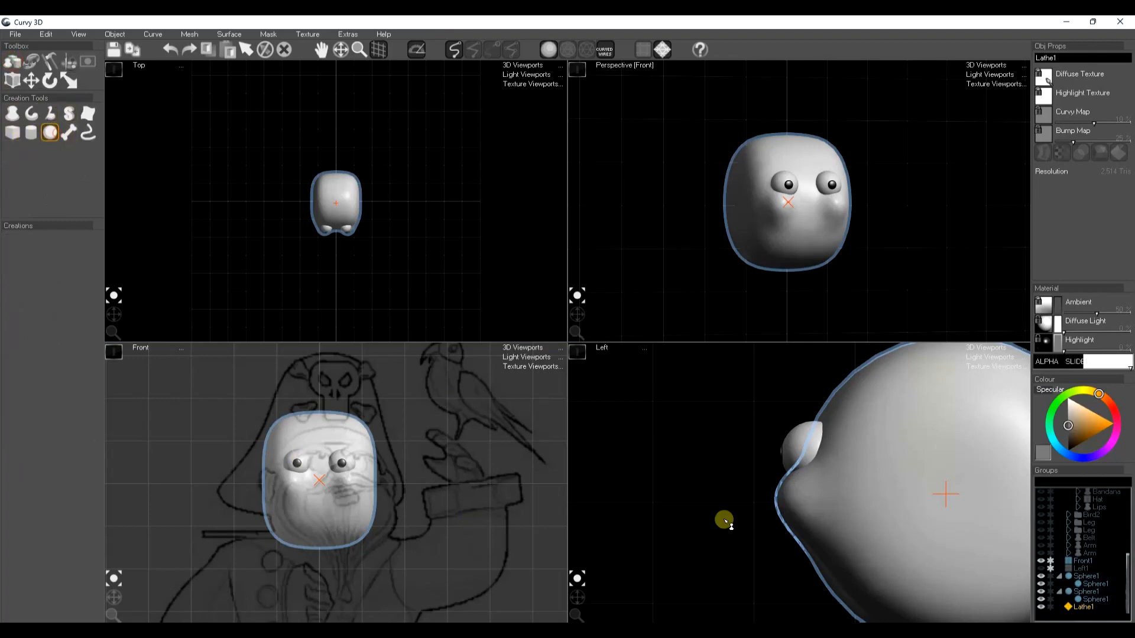
{"action": "left_click_drag", "start_coordinate": [726, 487], "coordinate": [754, 471]}
{"action": "key", "text": "ctrl+d"}
{"action": "key", "text": "r"}
{"action": "key", "text": "w"}
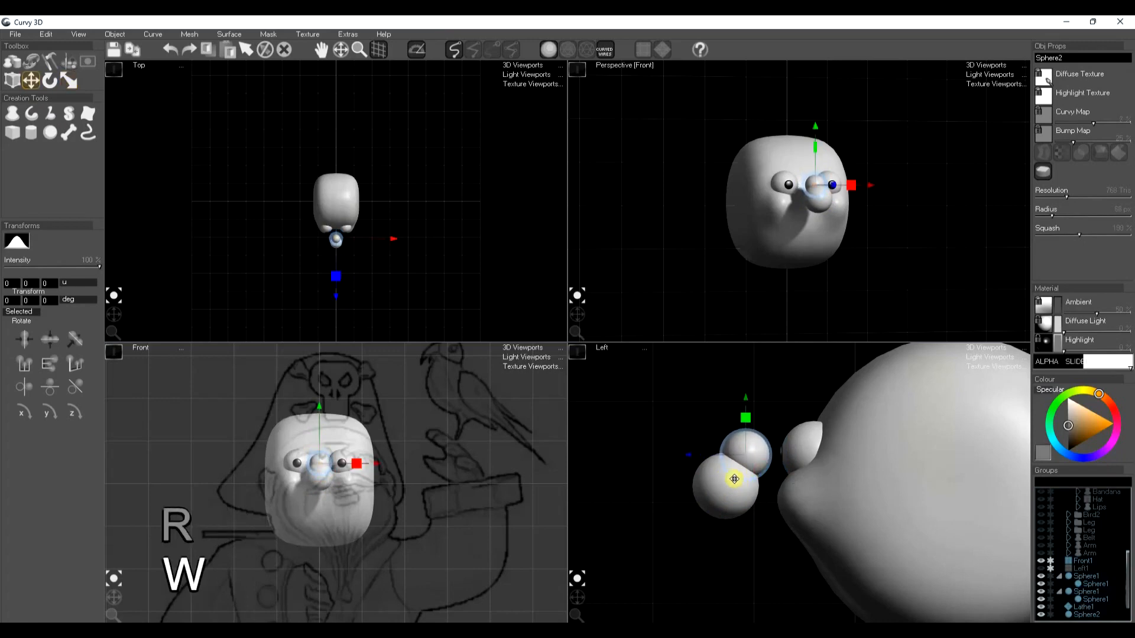
{"action": "key", "text": "ctrl+d"}
{"action": "left_click_drag", "start_coordinate": [324, 492], "coordinate": [353, 494]}
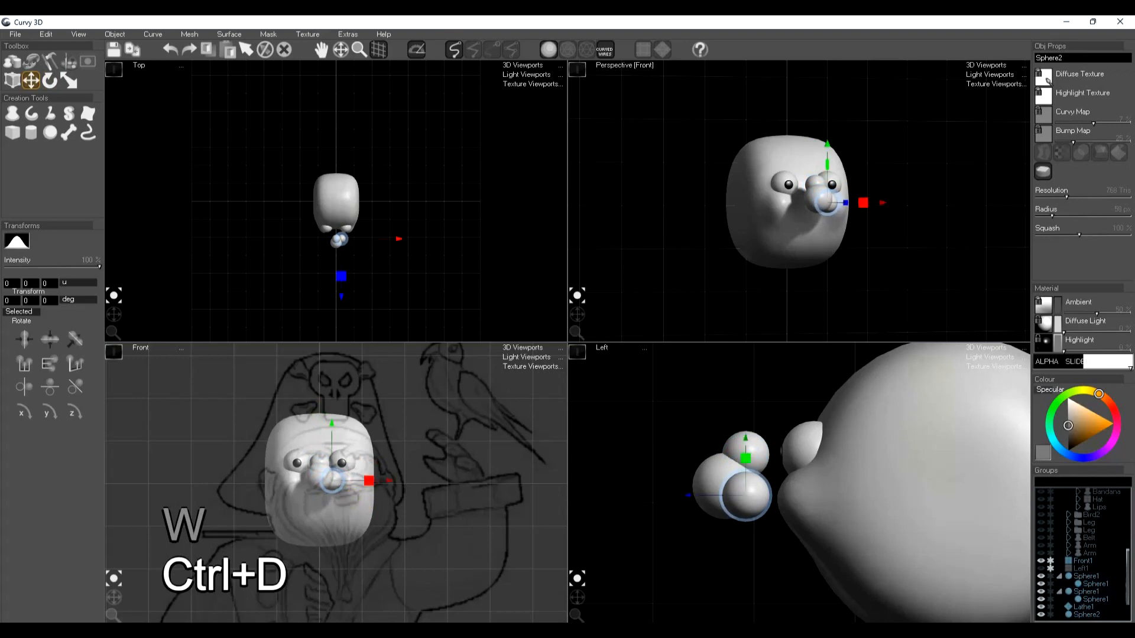
Select the three nose spheres and group them
{"action": "scroll", "coordinate": [1115, 605], "scroll_direction": "down", "scroll_amount": 2}
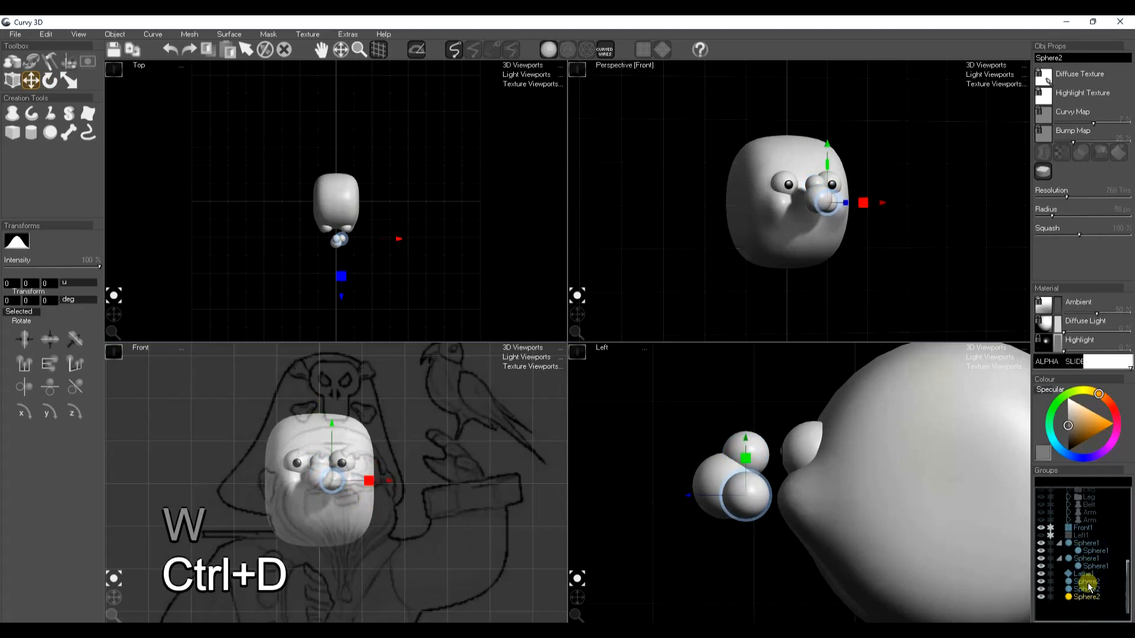
{"action": "left_click", "coordinate": [1086, 583]}
{"action": "left_click", "coordinate": [1085, 590], "text": "shift"}
{"action": "left_click", "coordinate": [1084, 597], "text": "shift"}
{"action": "key", "text": "e"}
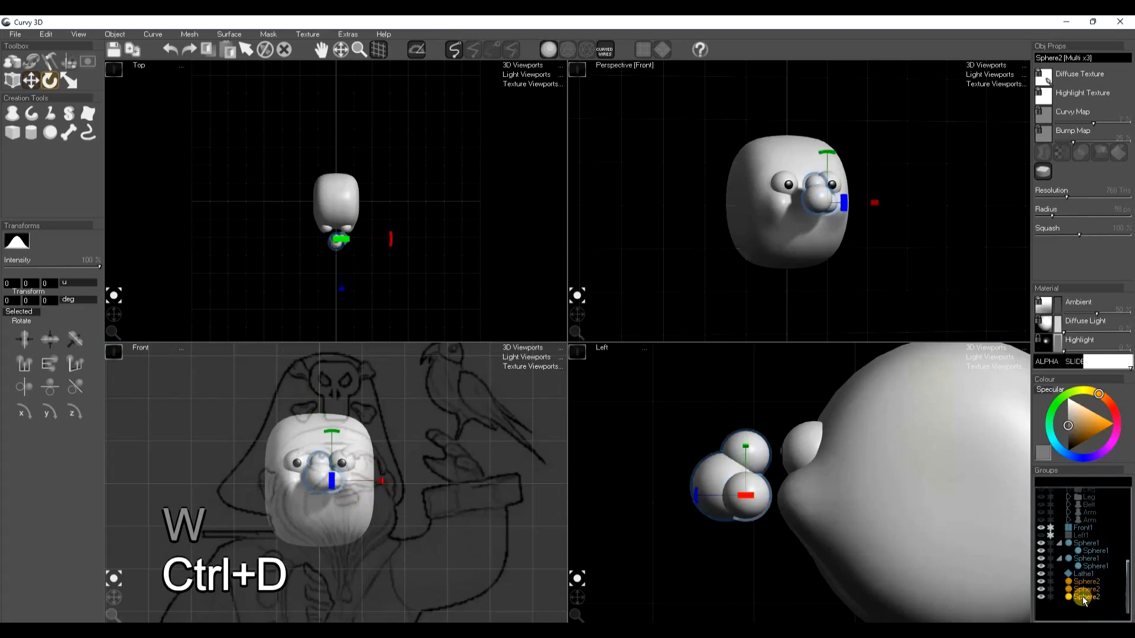
{"action": "key", "text": "ctrl+g"}
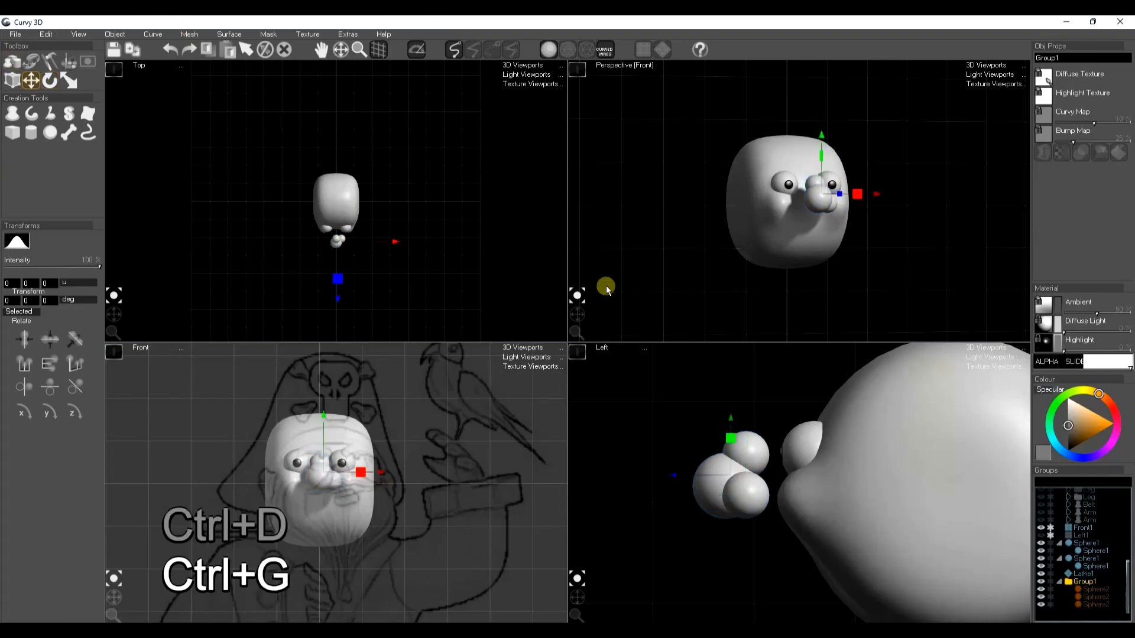
Voxel merge the nose group into a single mesh and delete the original grouped spheres
{"action": "left_click_drag", "start_coordinate": [579, 312], "coordinate": [571, 324]}
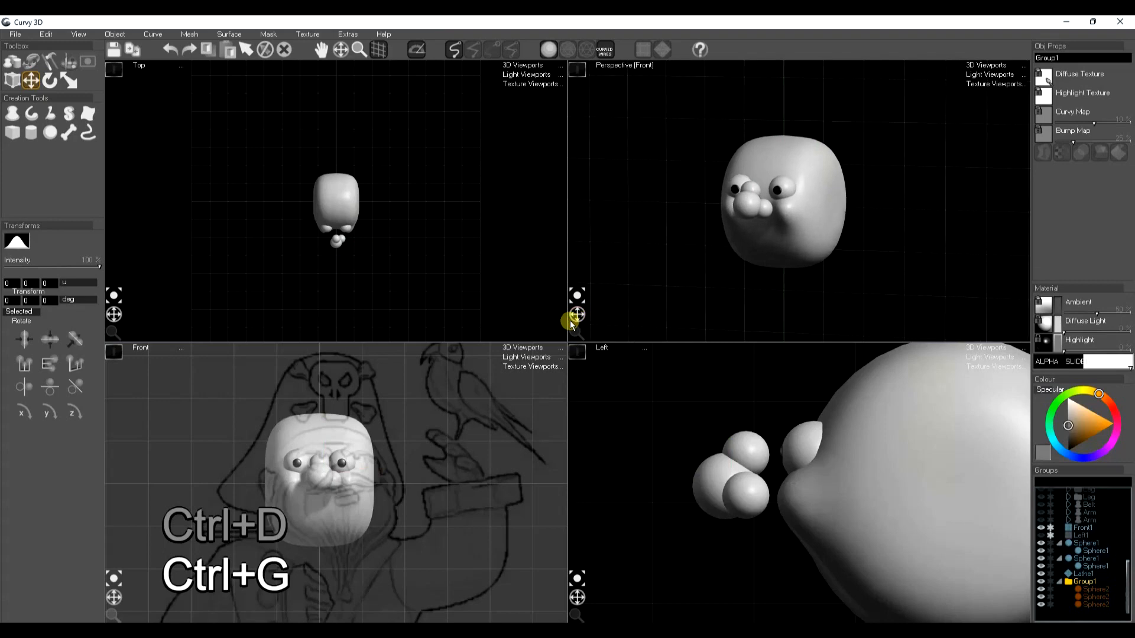
{"action": "left_click", "coordinate": [190, 35]}
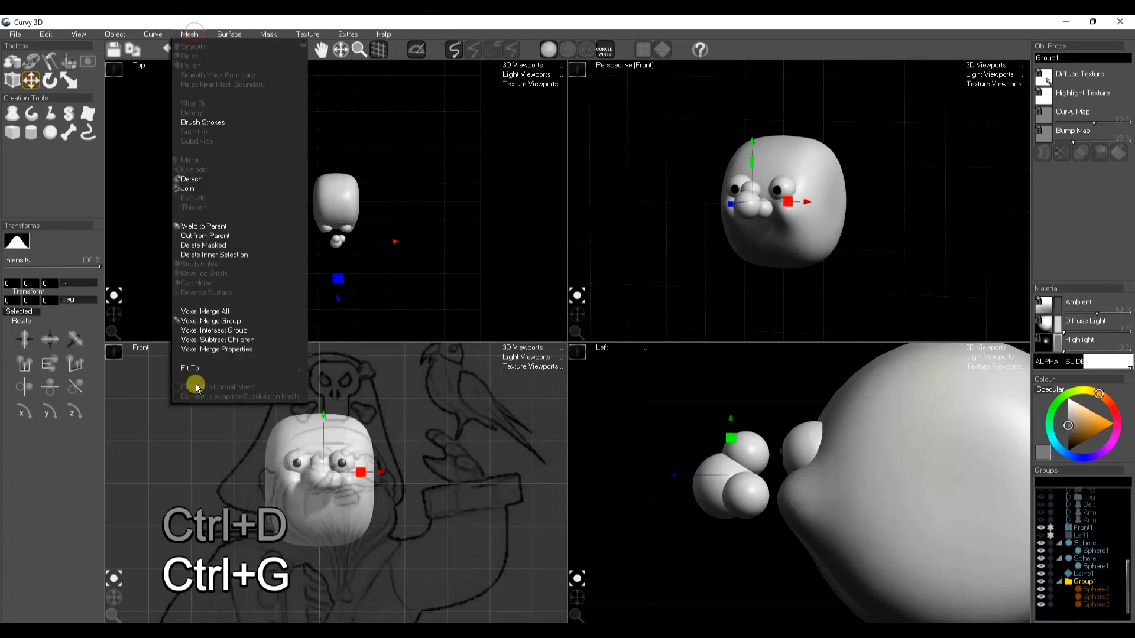
{"action": "left_click", "coordinate": [219, 321]}
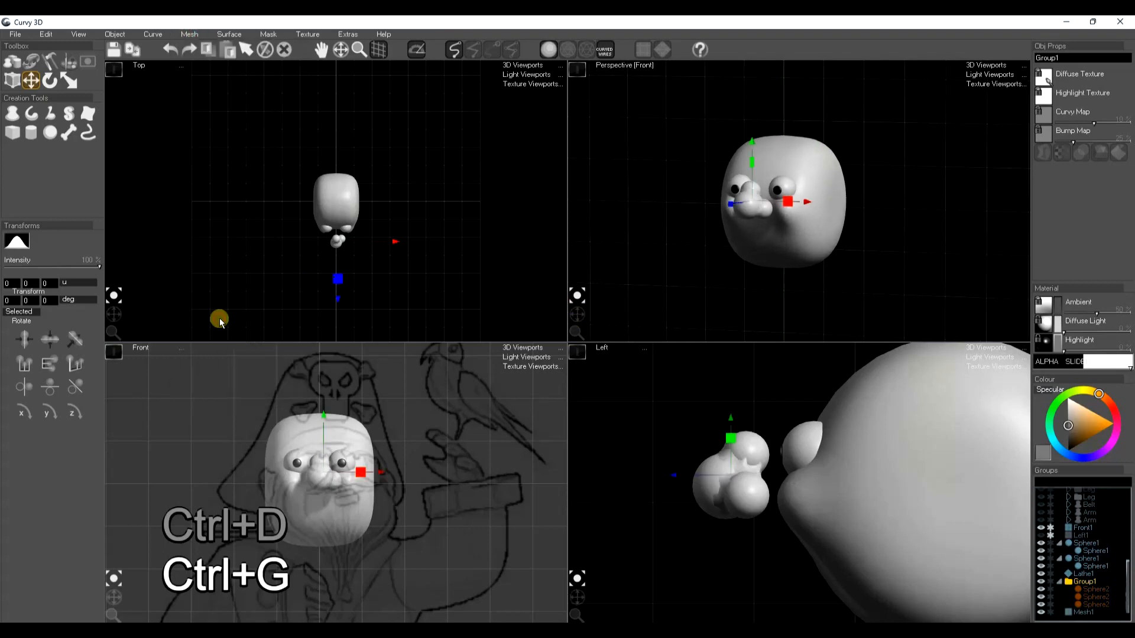
{"action": "key", "text": "Delete"}
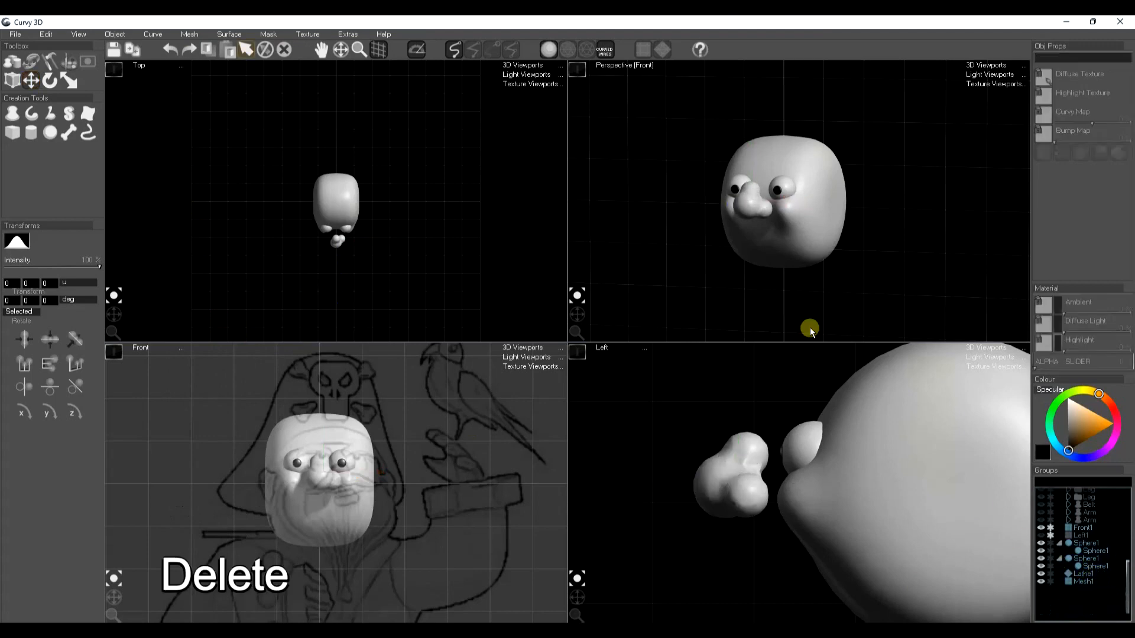
Mirror the merged nose mesh so that it has a matching nostril on both sides
{"action": "left_click", "coordinate": [756, 212]}
{"action": "key", "text": "s"}
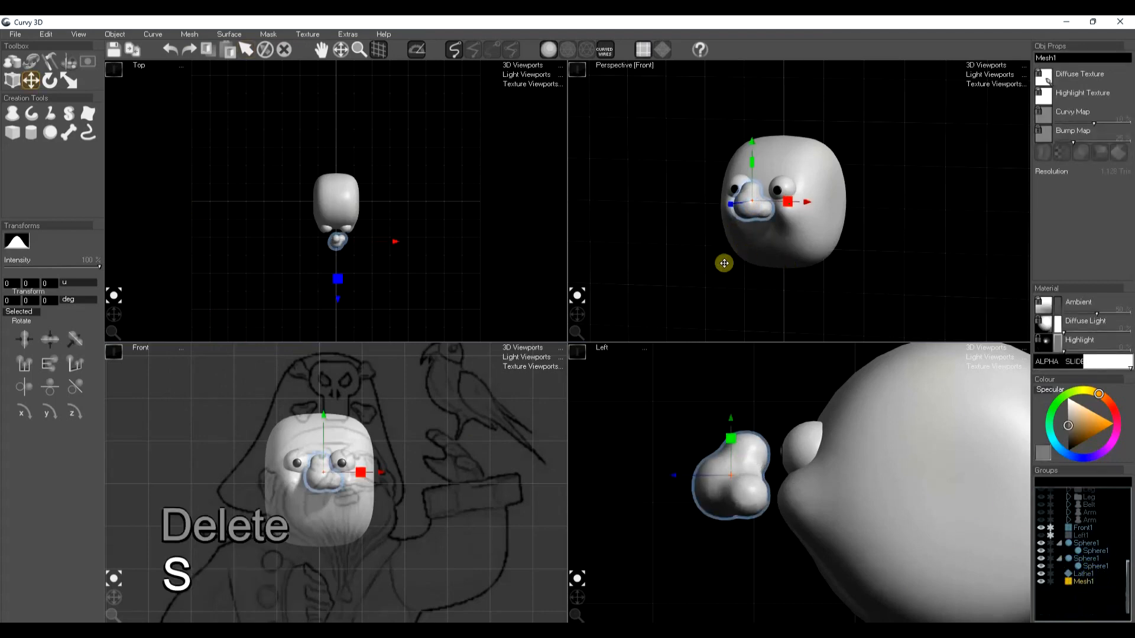
{"action": "left_click", "coordinate": [53, 62]}
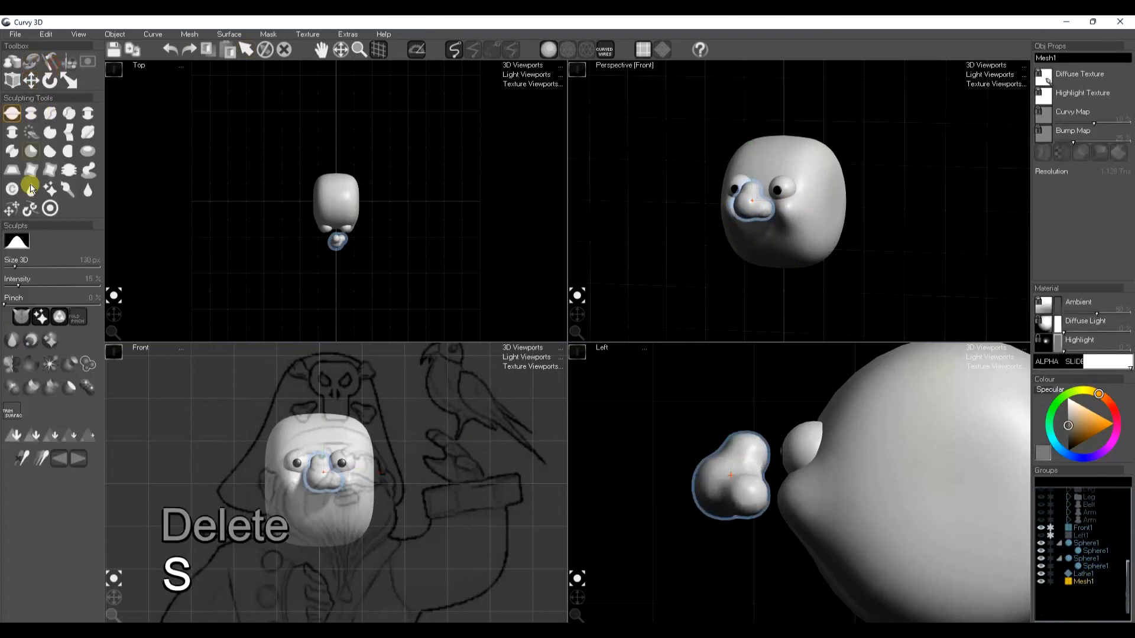
{"action": "left_click", "coordinate": [10, 368]}
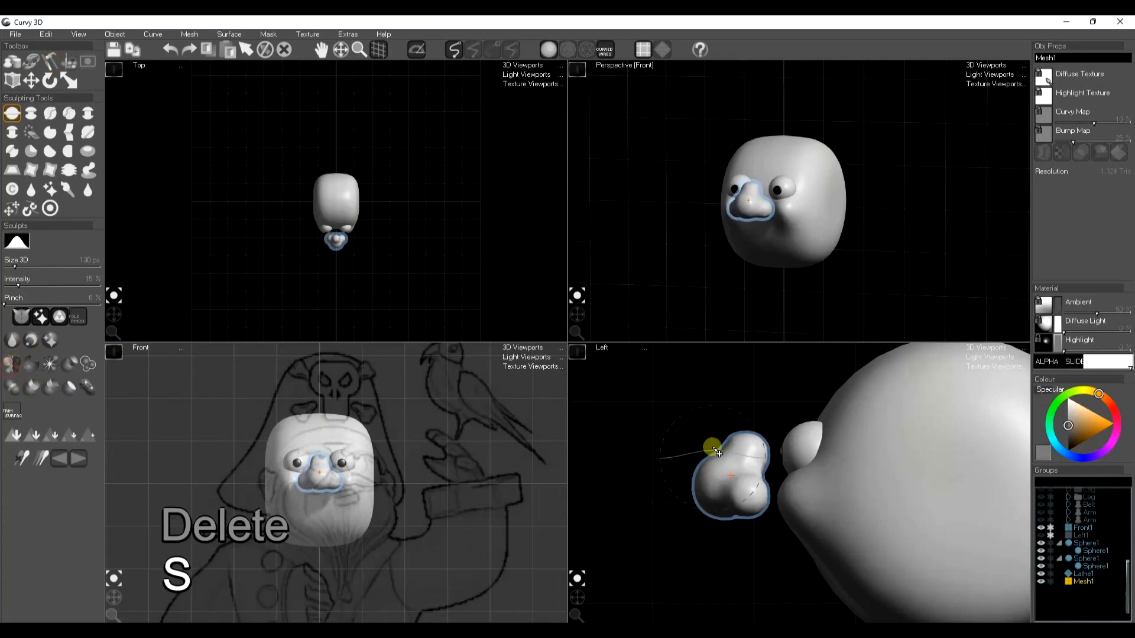
{"action": "left_click", "coordinate": [577, 316]}
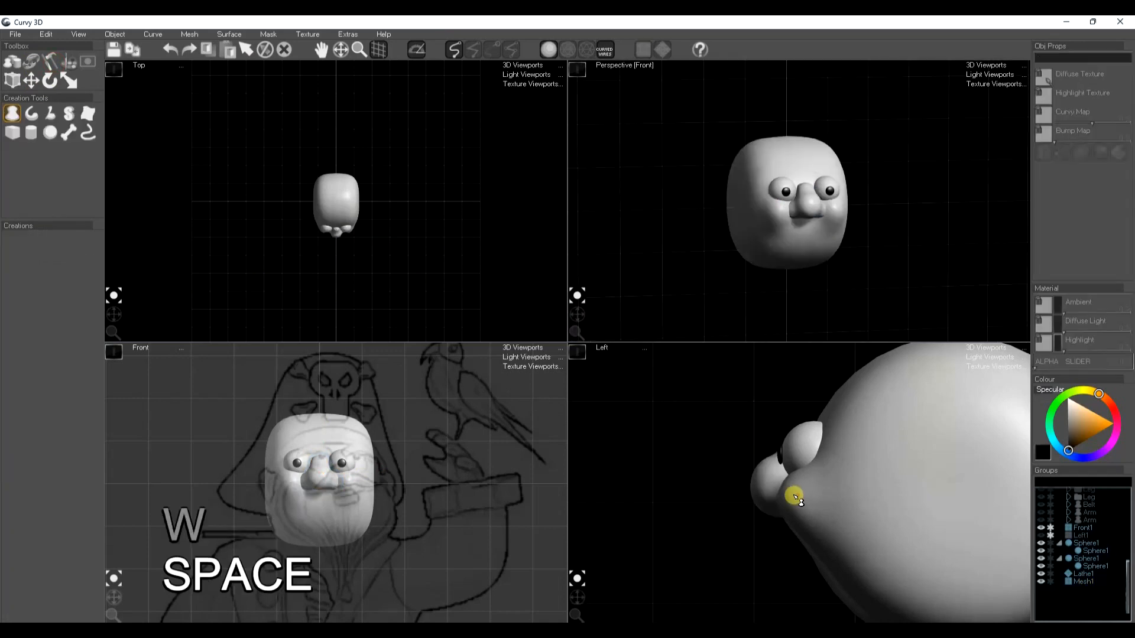
Seat the nose against the face and create a lathed pair of lips beneath it in the side view
{"action": "mouse_move", "coordinate": [797, 495]}
{"action": "left_mouse_down"}
{"action": "mouse_move", "coordinate": [761, 502]}
{"action": "mouse_move", "coordinate": [768, 526]}
{"action": "mouse_move", "coordinate": [806, 531]}
{"action": "mouse_move", "coordinate": [763, 550]}
{"action": "mouse_move", "coordinate": [762, 569]}
{"action": "mouse_move", "coordinate": [823, 570]}
{"action": "mouse_move", "coordinate": [761, 546]}
{"action": "mouse_move", "coordinate": [792, 548]}
{"action": "mouse_move", "coordinate": [801, 578]}
{"action": "mouse_move", "coordinate": [794, 564]}
{"action": "mouse_move", "coordinate": [778, 587]}
{"action": "mouse_move", "coordinate": [804, 528]}
{"action": "mouse_move", "coordinate": [825, 519]}
{"action": "mouse_move", "coordinate": [781, 539]}
{"action": "left_mouse_up"}
{"action": "key", "text": "e"}
{"action": "left_click", "coordinate": [416, 52]}
{"action": "key", "text": "w"}
{"action": "key", "text": "r"}
{"action": "key", "text": "w"}
{"action": "key", "text": "t"}
{"action": "key", "text": "space"}
{"action": "key", "text": "space"}
{"action": "key", "text": "space"}
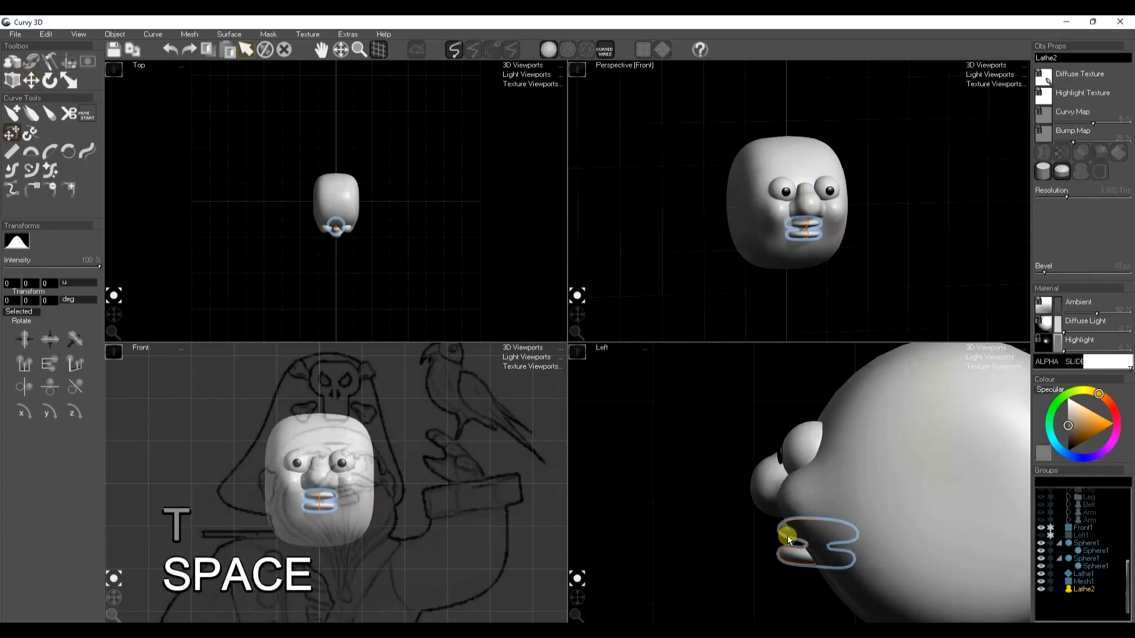
Rotate and reposition the lips' profile so that they sit on the face below the nose
{"action": "key", "text": "e"}
{"action": "left_click_drag", "start_coordinate": [818, 561], "coordinate": [820, 554]}
{"action": "key", "text": "w"}
{"action": "key", "text": "space"}
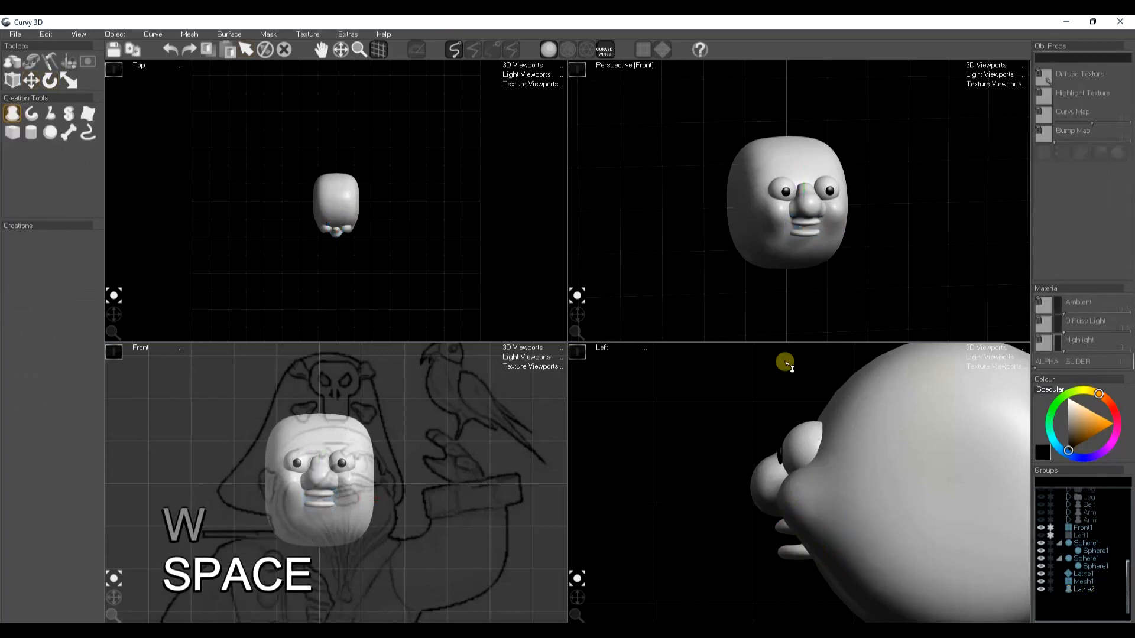
Copy the skin material from the existing Head object and apply it to the new head, nose and lips
{"action": "scroll", "coordinate": [1099, 532], "scroll_direction": "up", "scroll_amount": 8}
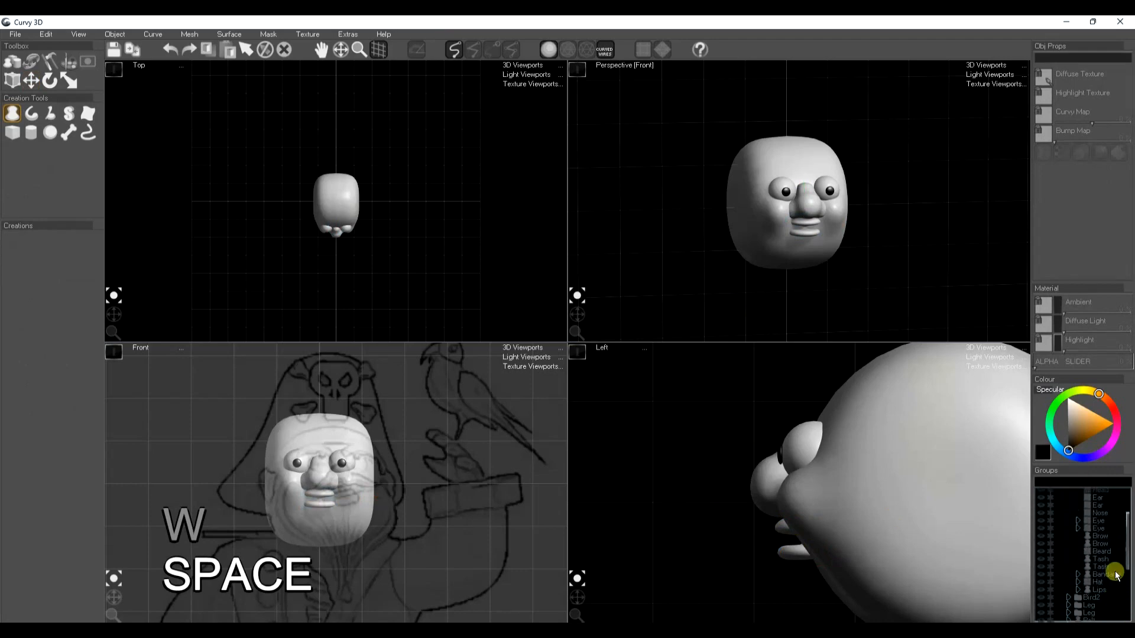
{"action": "left_click", "coordinate": [1100, 523]}
{"action": "key", "text": "ctrl+c"}
{"action": "key", "text": "space"}
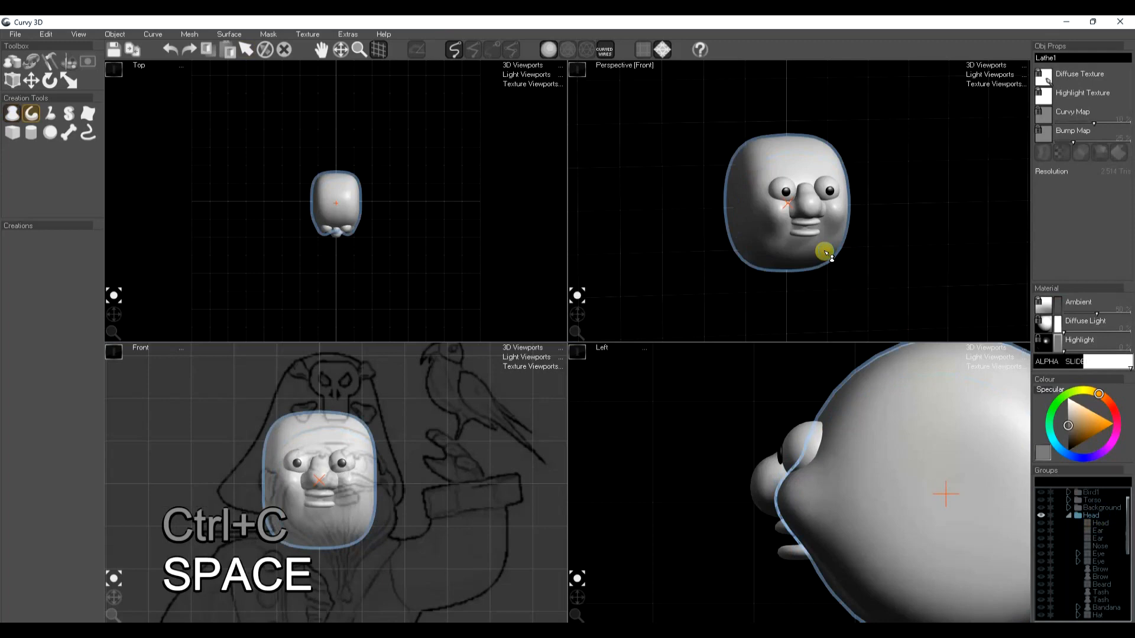
{"action": "key", "text": "ctrl+f"}
{"action": "key", "text": "ctrl+f"}
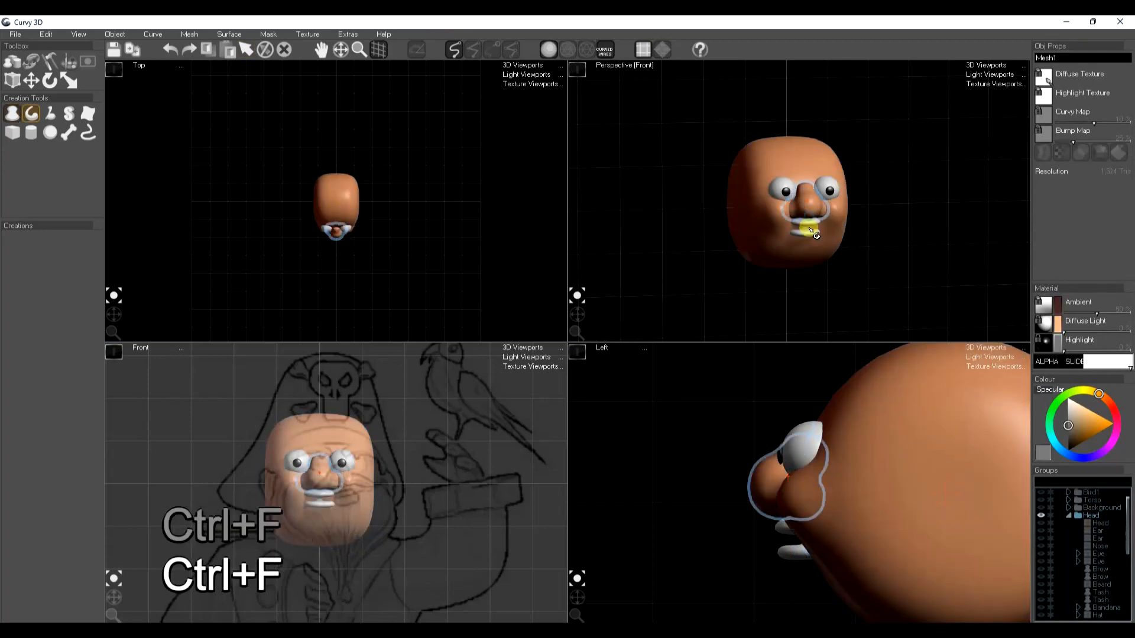
{"action": "left_click", "coordinate": [810, 223]}
{"action": "key", "text": "space"}
{"action": "key", "text": "space"}
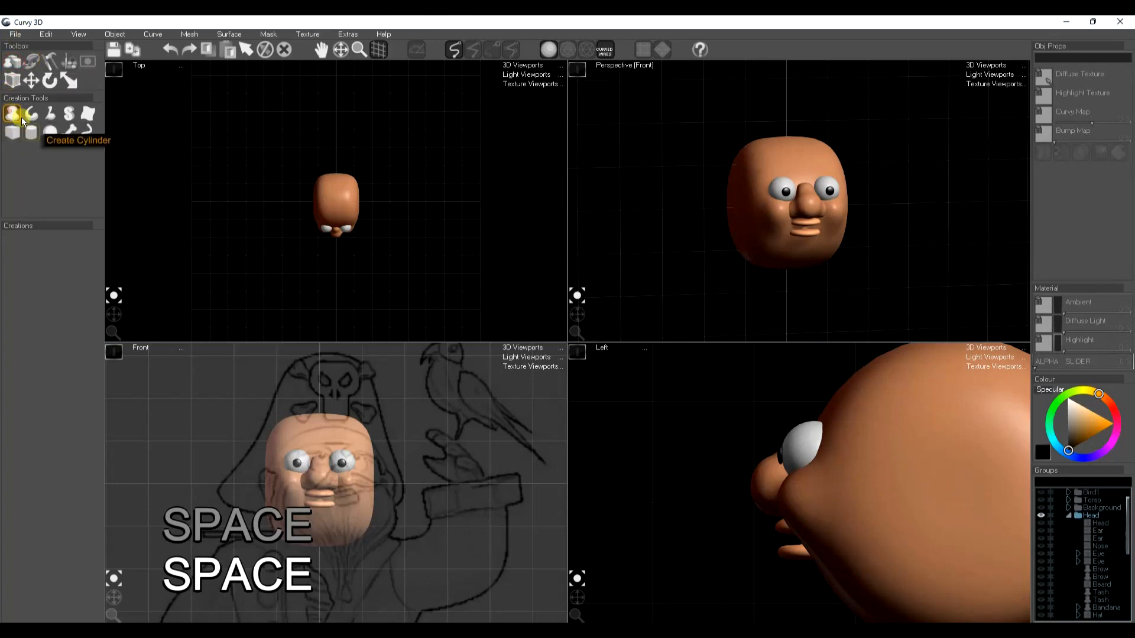
Draw a lathed teeth shape between the lips in the side view and set its diffuse colour to white
{"action": "mouse_move", "coordinate": [818, 522]}
{"action": "left_mouse_down"}
{"action": "mouse_move", "coordinate": [787, 524]}
{"action": "mouse_move", "coordinate": [784, 541]}
{"action": "left_mouse_up"}
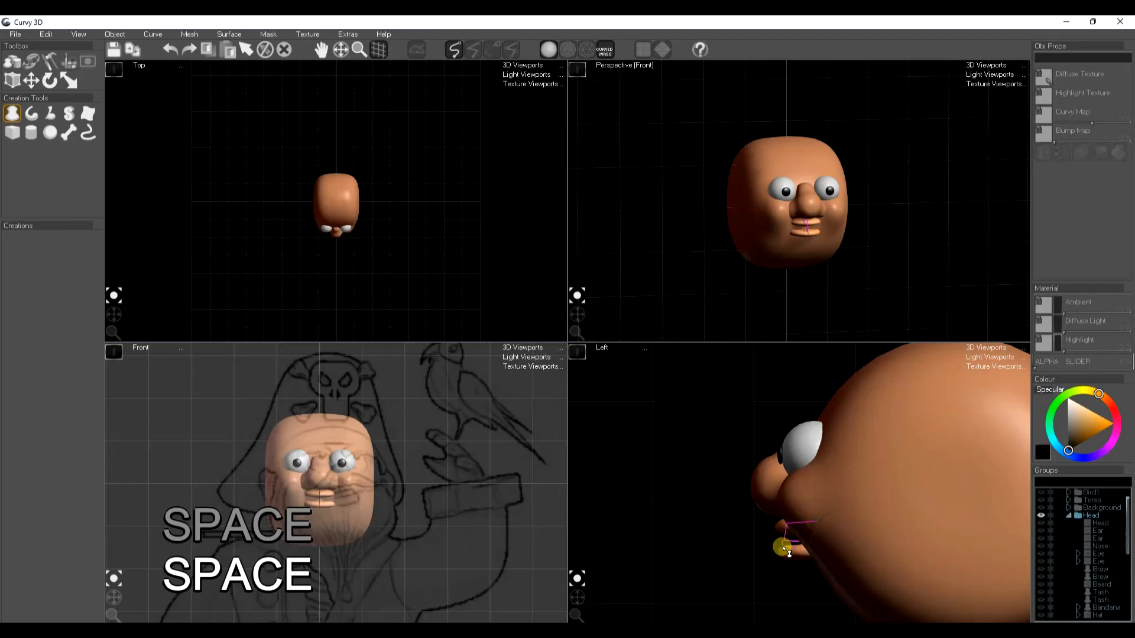
{"action": "left_click_drag", "start_coordinate": [818, 557], "coordinate": [818, 558]}
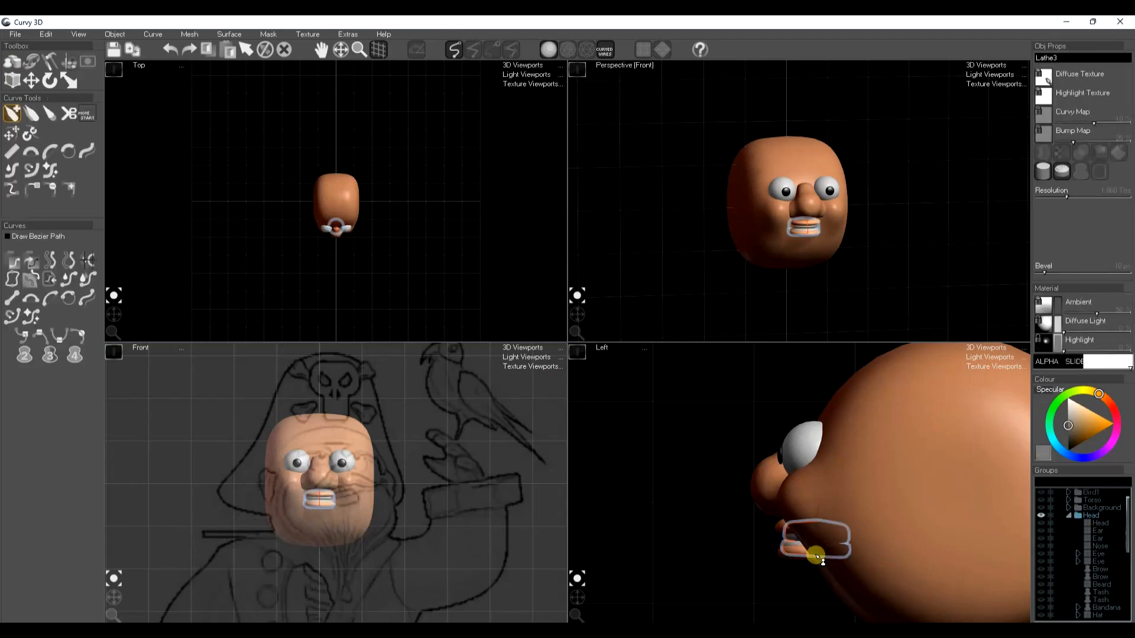
{"action": "left_click", "coordinate": [1057, 390]}
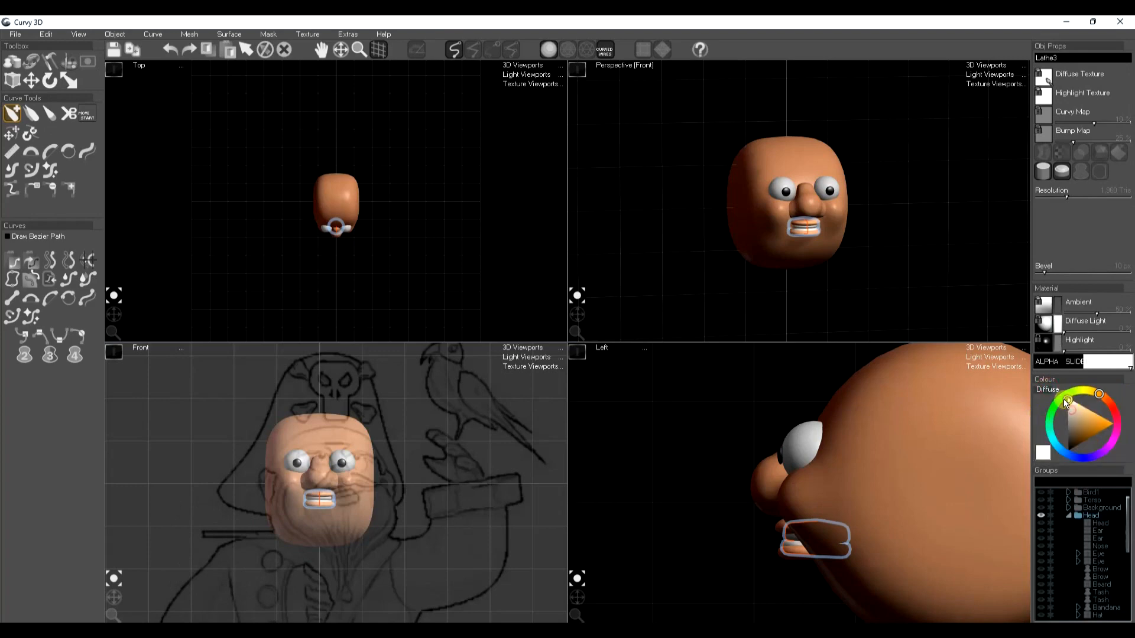
{"action": "key", "text": "space"}
Collapse the Head group in the object list and make the teeth a child of the lips
{"action": "scroll", "coordinate": [1104, 530], "scroll_direction": "down", "scroll_amount": 4}
{"action": "scroll", "coordinate": [1082, 533], "scroll_direction": "up", "scroll_amount": 5}
{"action": "left_click", "coordinate": [1069, 515]}
{"action": "scroll", "coordinate": [1073, 547], "scroll_direction": "down", "scroll_amount": 3}
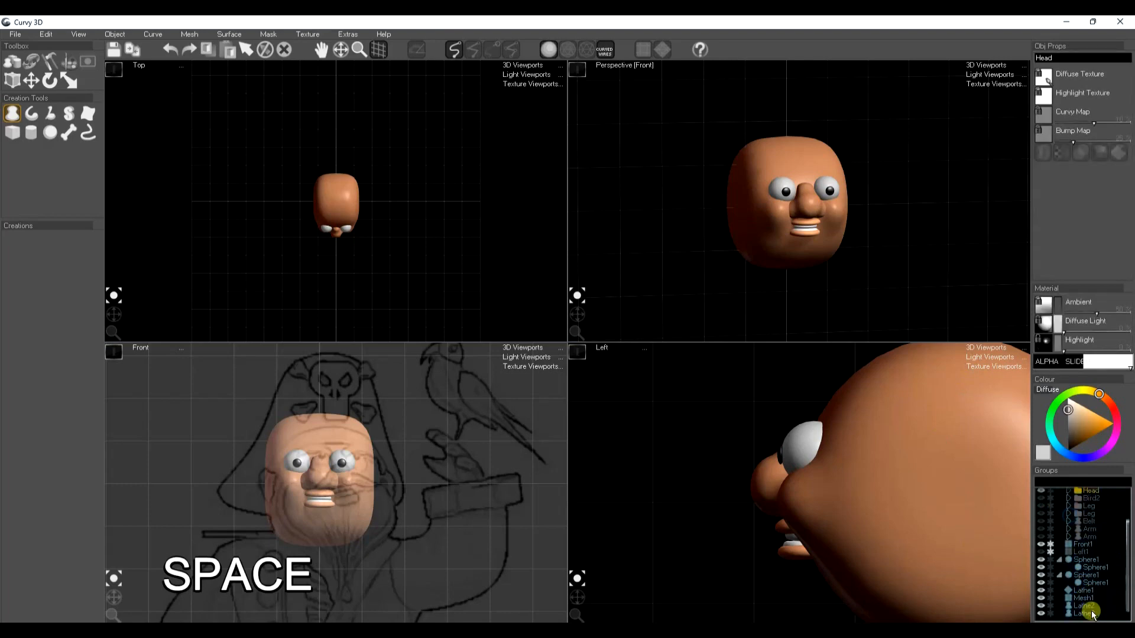
{"action": "left_click", "coordinate": [1082, 581]}
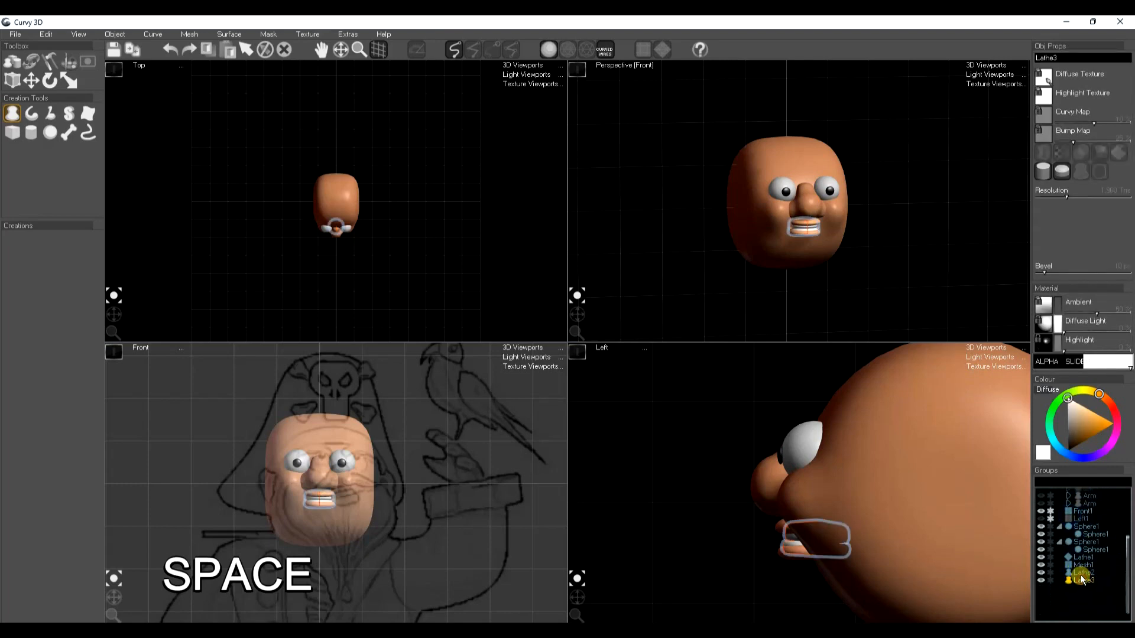
{"action": "left_click_drag", "start_coordinate": [1083, 582], "coordinate": [1083, 573]}
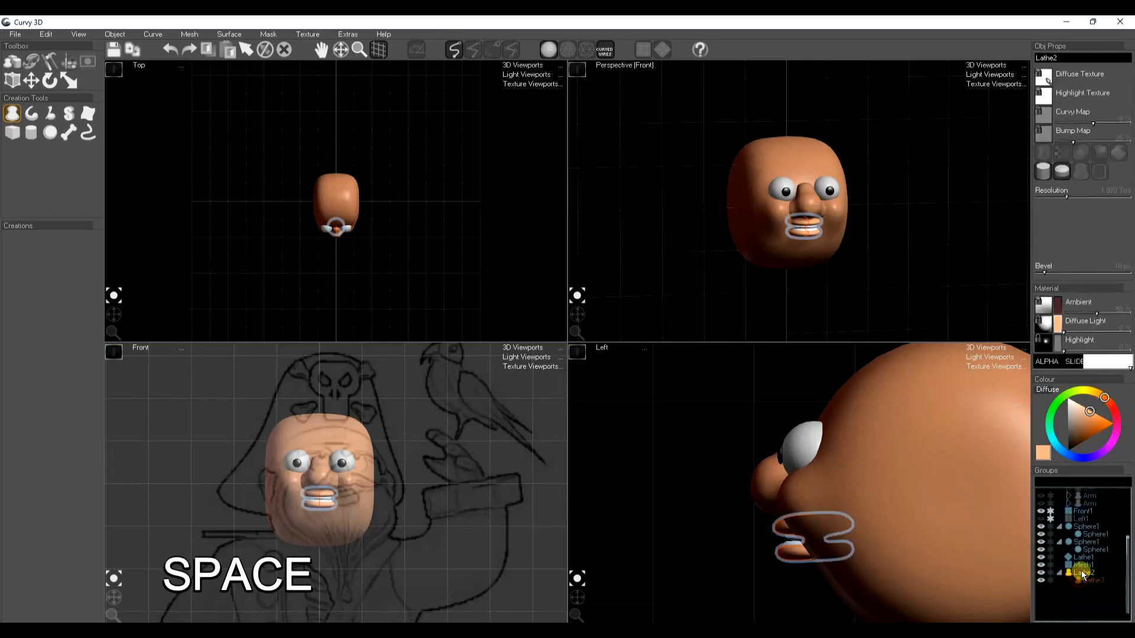
Tilt the lips and teeth into a crooked grin and reposition them on the face in the front view
{"action": "key", "text": "e"}
{"action": "mouse_move", "coordinate": [324, 499]}
{"action": "left_mouse_down"}
{"action": "mouse_move", "coordinate": [348, 501]}
{"action": "mouse_move", "coordinate": [339, 511]}
{"action": "mouse_move", "coordinate": [323, 507]}
{"action": "mouse_move", "coordinate": [346, 500]}
{"action": "left_mouse_up"}
{"action": "key", "text": "w"}
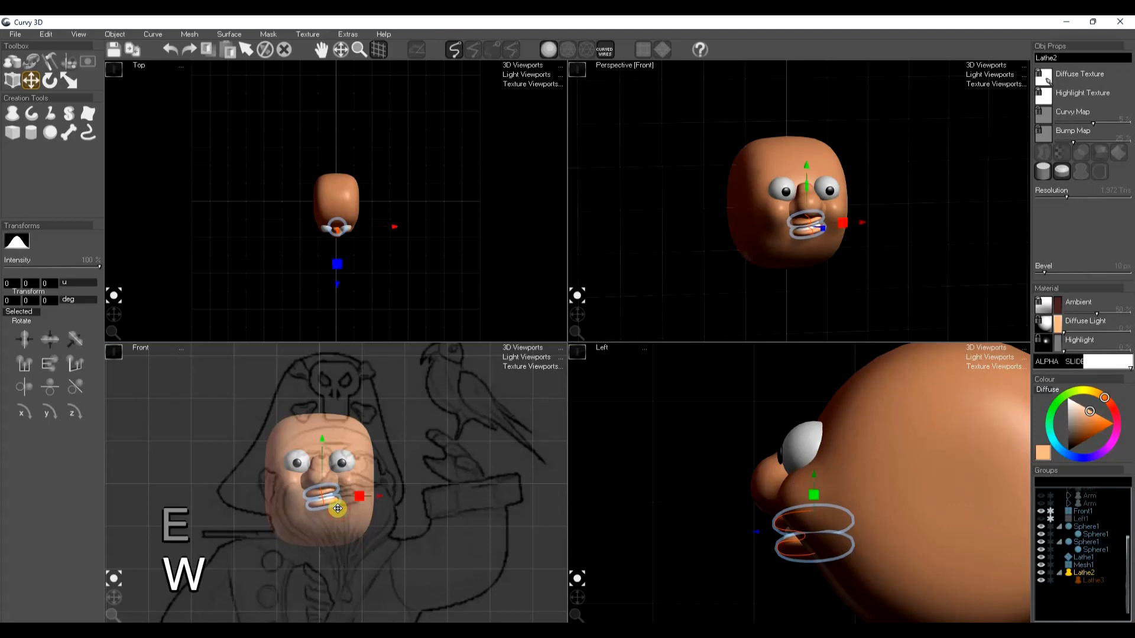
{"action": "key", "text": "space"}
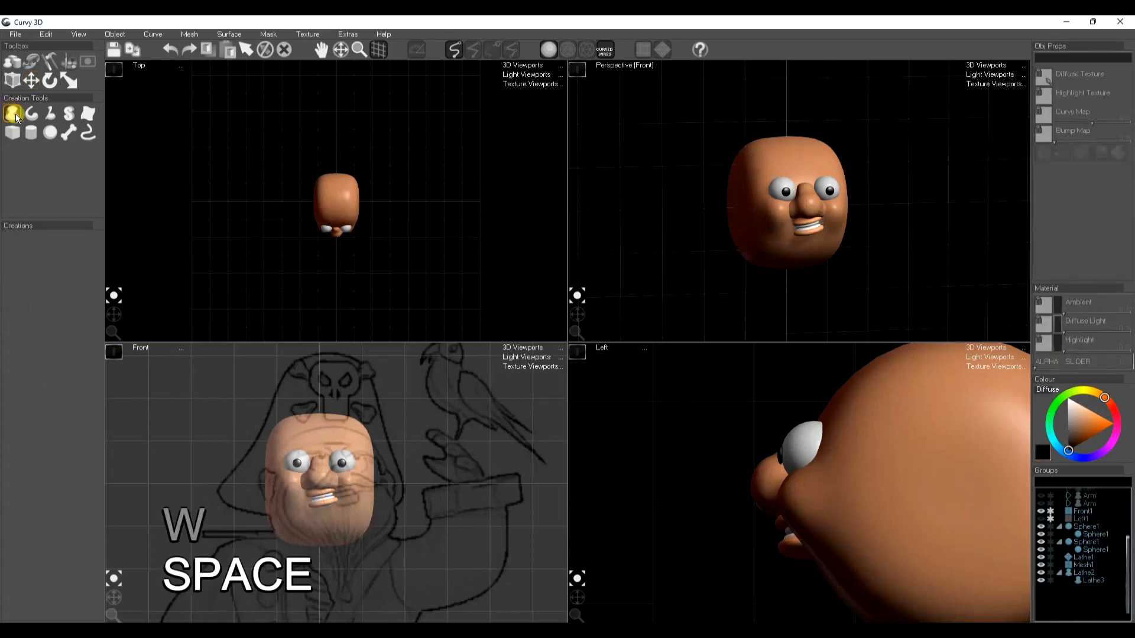
Draw a lathed ear shape at the side of the head in the top view and raise it to eye level
{"action": "scroll", "coordinate": [314, 185], "scroll_direction": "up", "scroll_amount": 4}
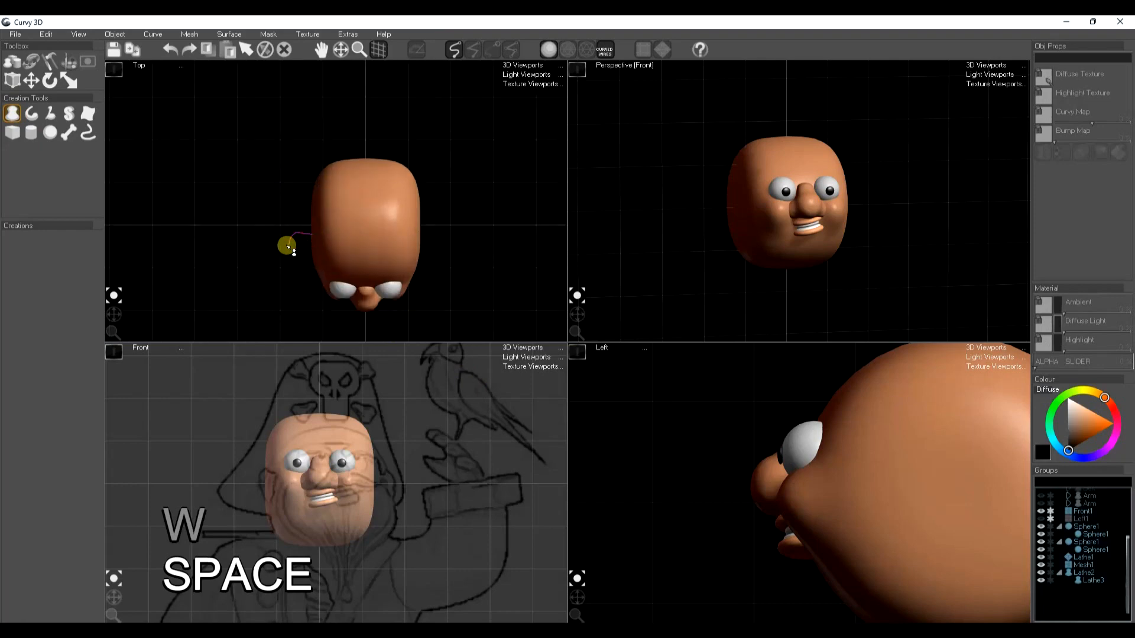
{"action": "left_click_drag", "start_coordinate": [306, 219], "coordinate": [314, 223]}
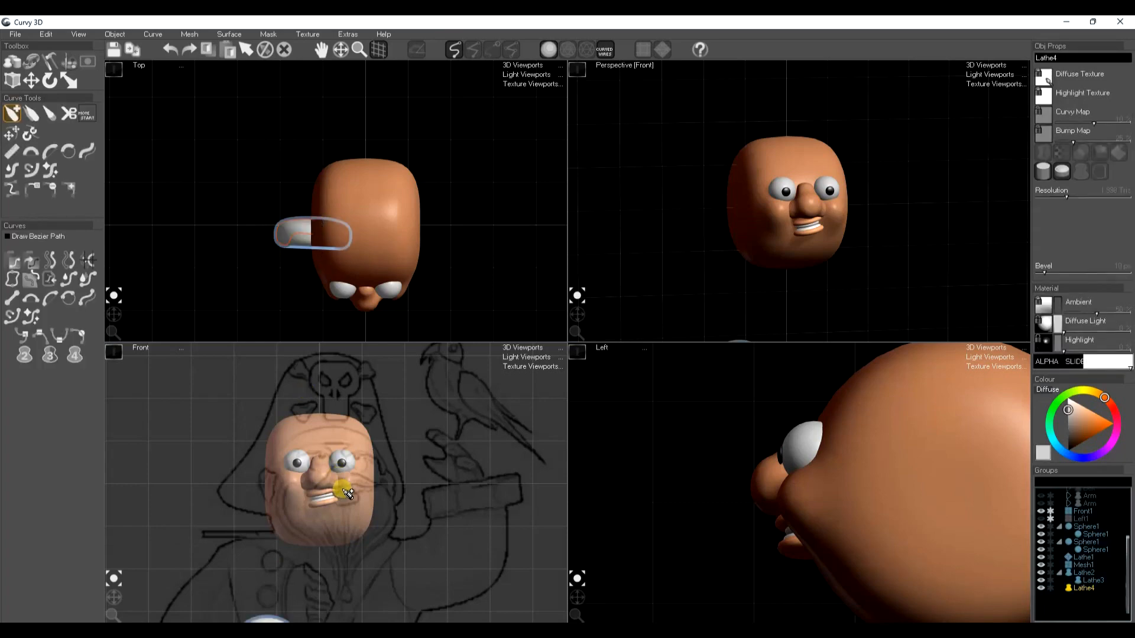
{"action": "key", "text": "w"}
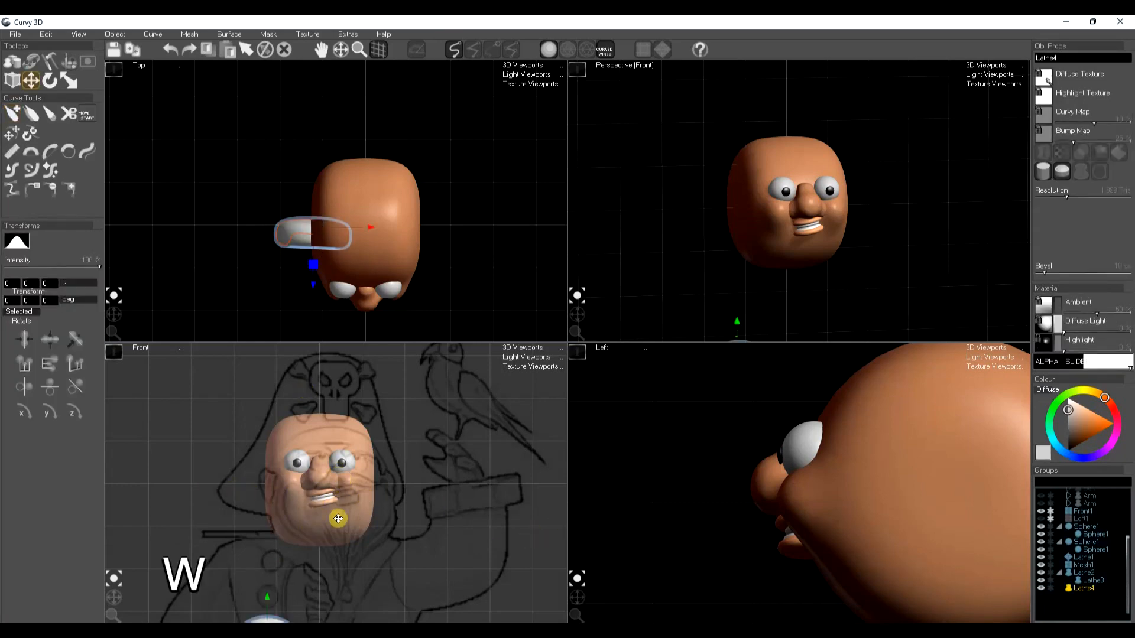
{"action": "scroll", "coordinate": [309, 554], "scroll_direction": "down", "scroll_amount": 1}
{"action": "left_click_drag", "start_coordinate": [300, 602], "coordinate": [296, 463]}
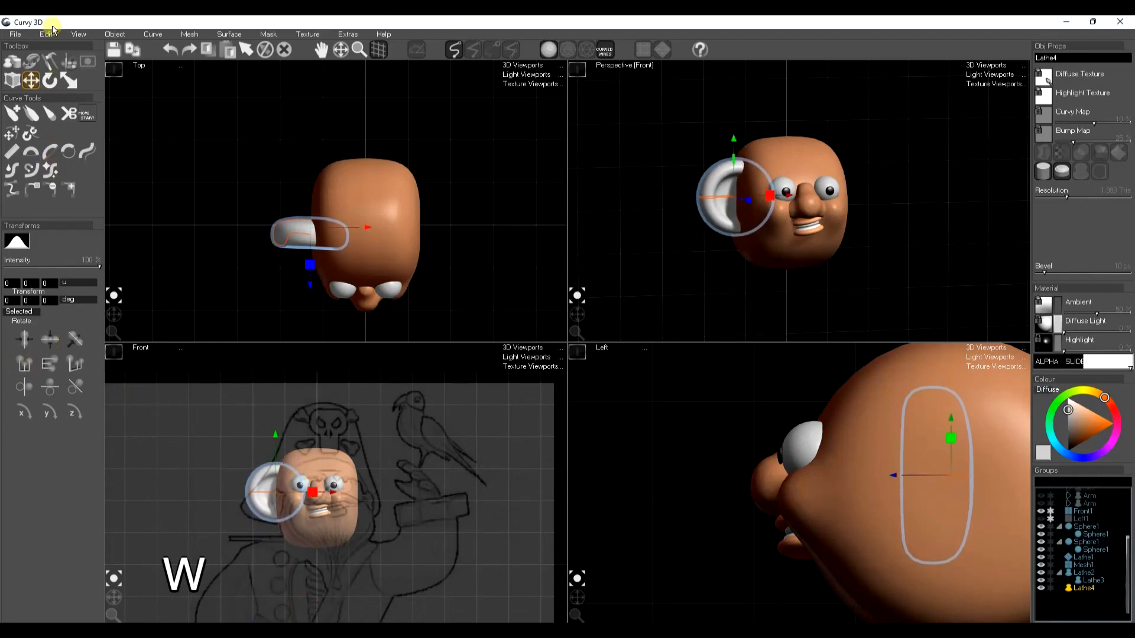
Convert the ear shape to a 2 Line Lathe and scale its curve down to taper the ear toward the head
{"action": "left_click", "coordinate": [33, 67]}
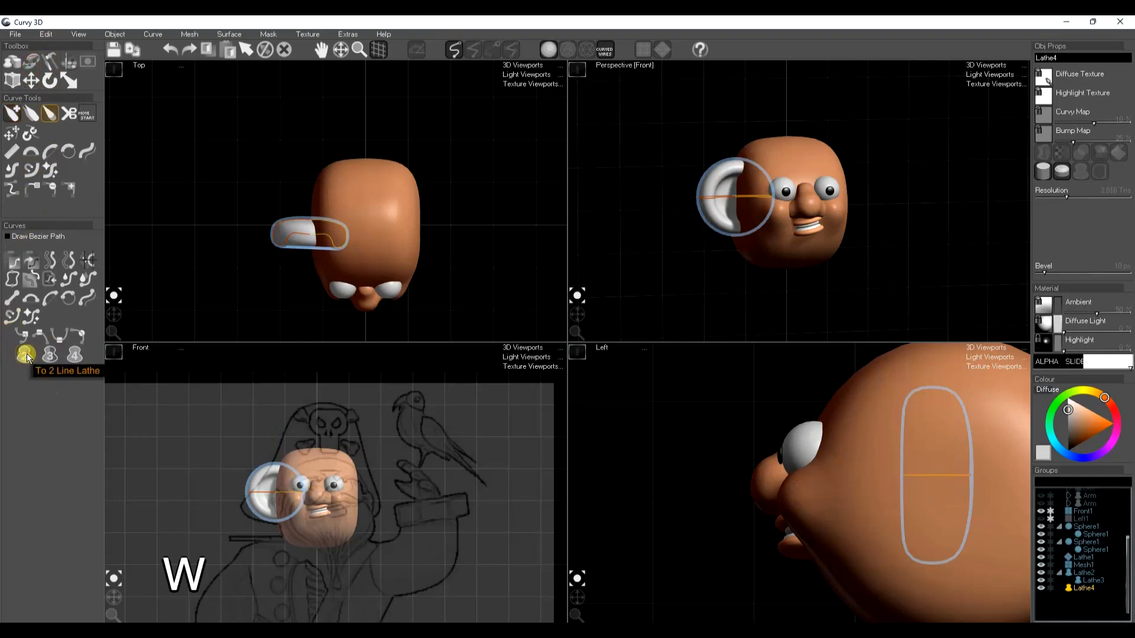
{"action": "key", "text": "r"}
{"action": "left_click_drag", "start_coordinate": [250, 498], "coordinate": [171, 535]}
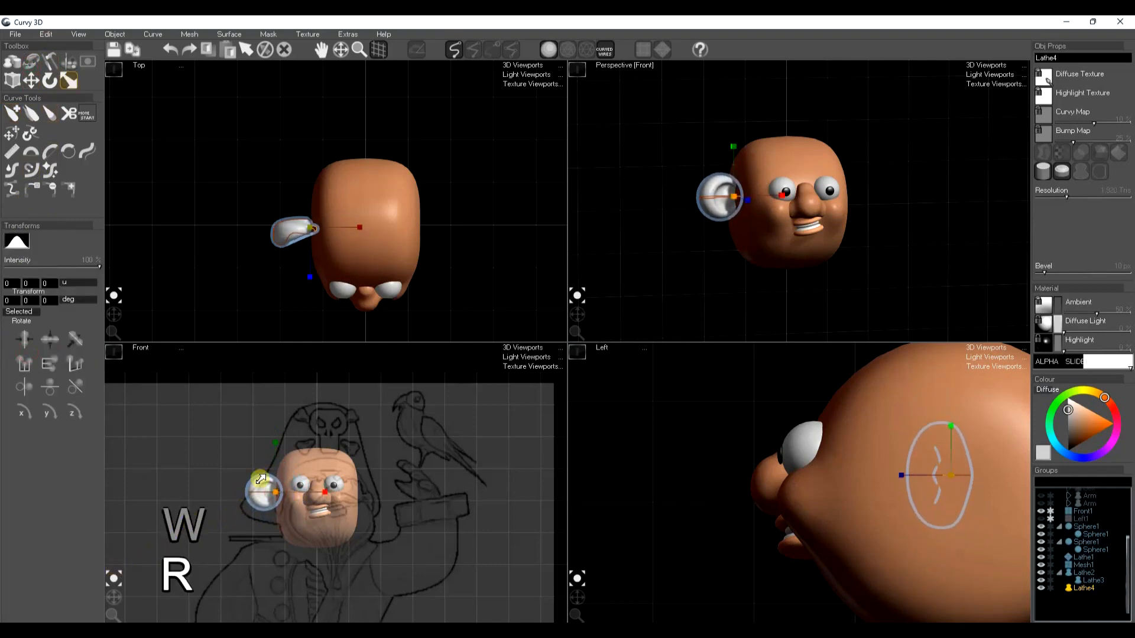
Rotate and move the ear's lathe curve to angle the ear and bring it closer to the head
{"action": "key", "text": "space"}
{"action": "key", "text": "w"}
{"action": "key", "text": "e"}
{"action": "mouse_move", "coordinate": [267, 499]}
{"action": "left_mouse_down"}
{"action": "mouse_move", "coordinate": [250, 512]}
{"action": "mouse_move", "coordinate": [277, 516]}
{"action": "left_mouse_up"}
{"action": "key", "text": "w"}
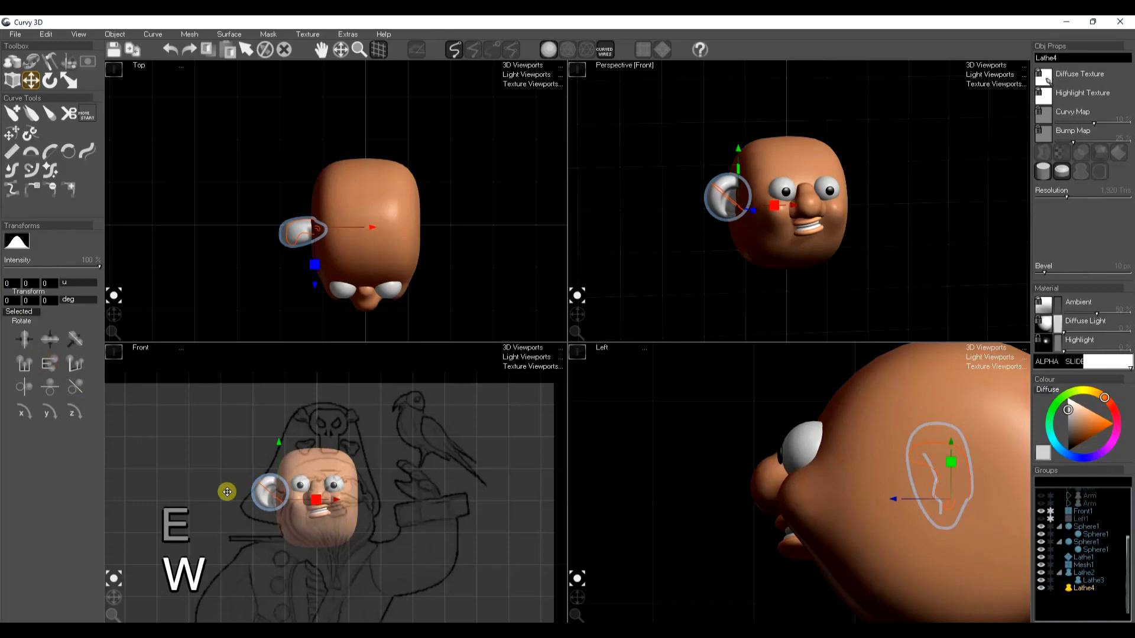
{"action": "key", "text": "space"}
{"action": "scroll", "coordinate": [270, 495], "scroll_direction": "up", "scroll_amount": 4}
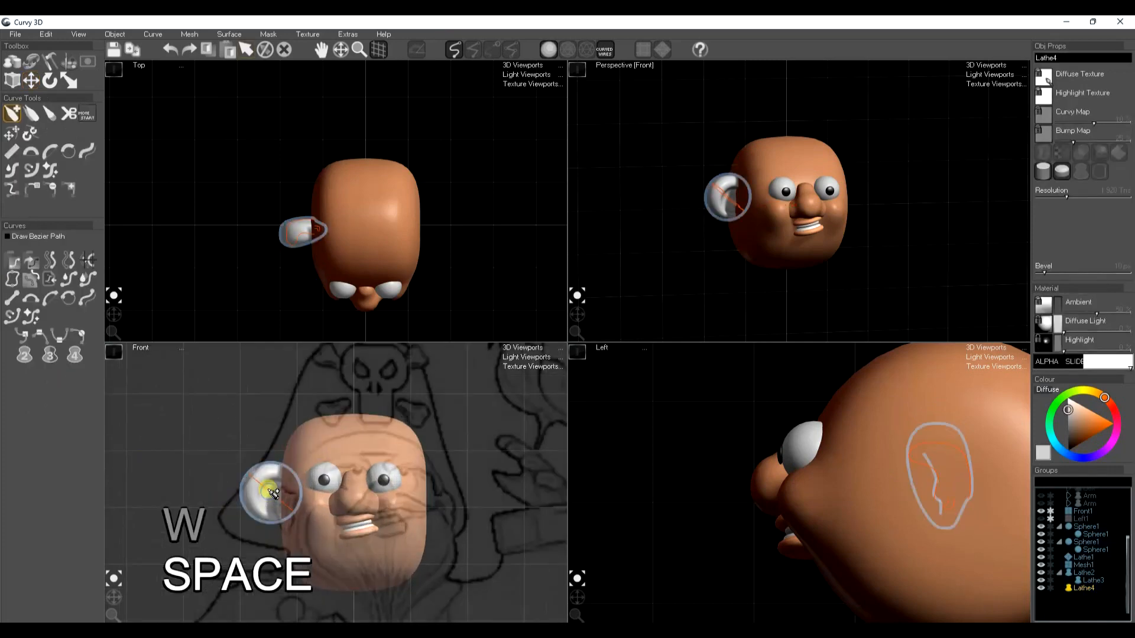
Convert the ear to a mesh, then scale, rotate and move it to fit against the side of the head
{"action": "key", "text": "k"}
{"action": "key", "text": "r"}
{"action": "left_click_drag", "start_coordinate": [323, 490], "coordinate": [306, 492]}
{"action": "key", "text": "e"}
{"action": "left_click_drag", "start_coordinate": [269, 524], "coordinate": [289, 518]}
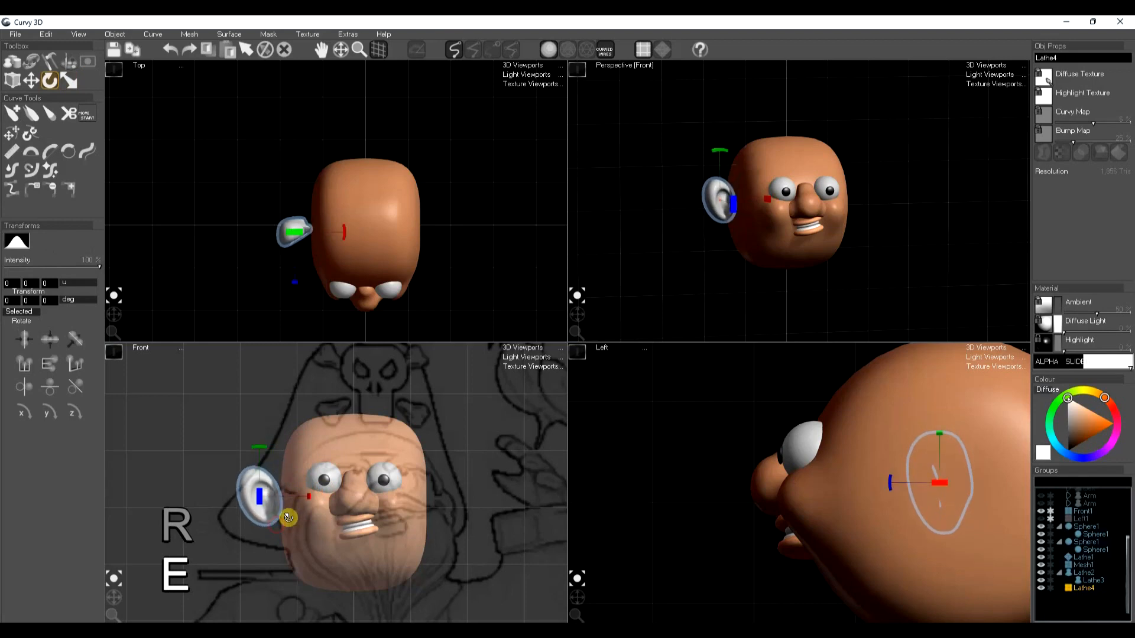
{"action": "key", "text": "w"}
{"action": "left_click", "coordinate": [295, 535]}
{"action": "key", "text": "space"}
Copy the head's skin material and apply it to the ear
{"action": "key", "text": "ctrl+c"}
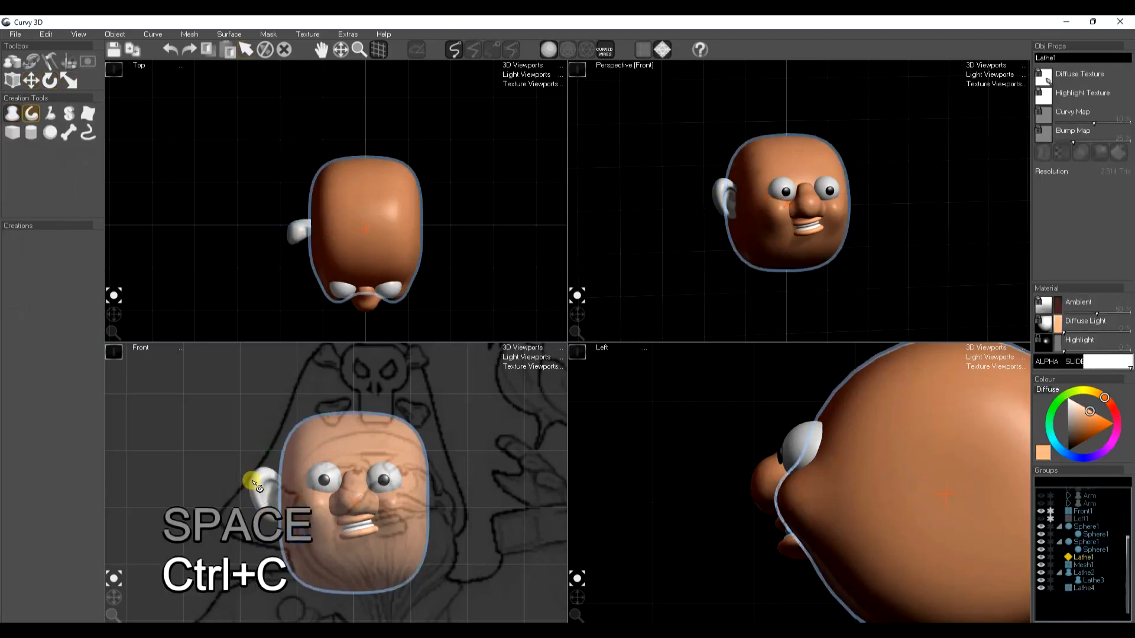
{"action": "left_click", "coordinate": [254, 483]}
{"action": "key", "text": "ctrl+f"}
{"action": "key", "text": "space"}
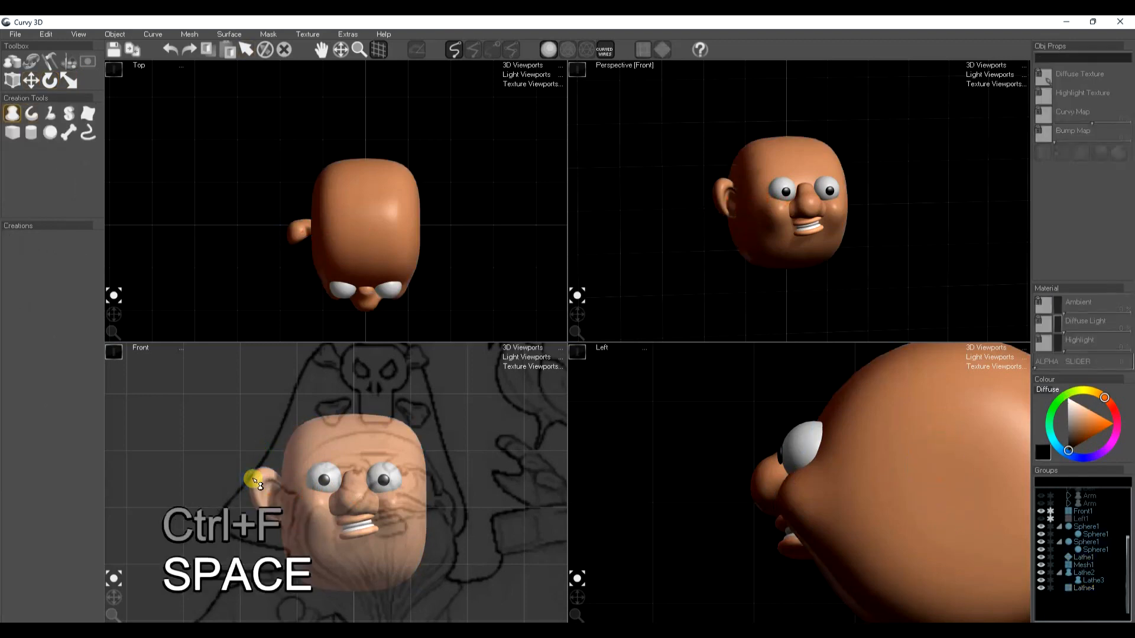
Copy the ear and paste it mirrored on the opposite side of the head
{"action": "key", "text": "ctrl+c"}
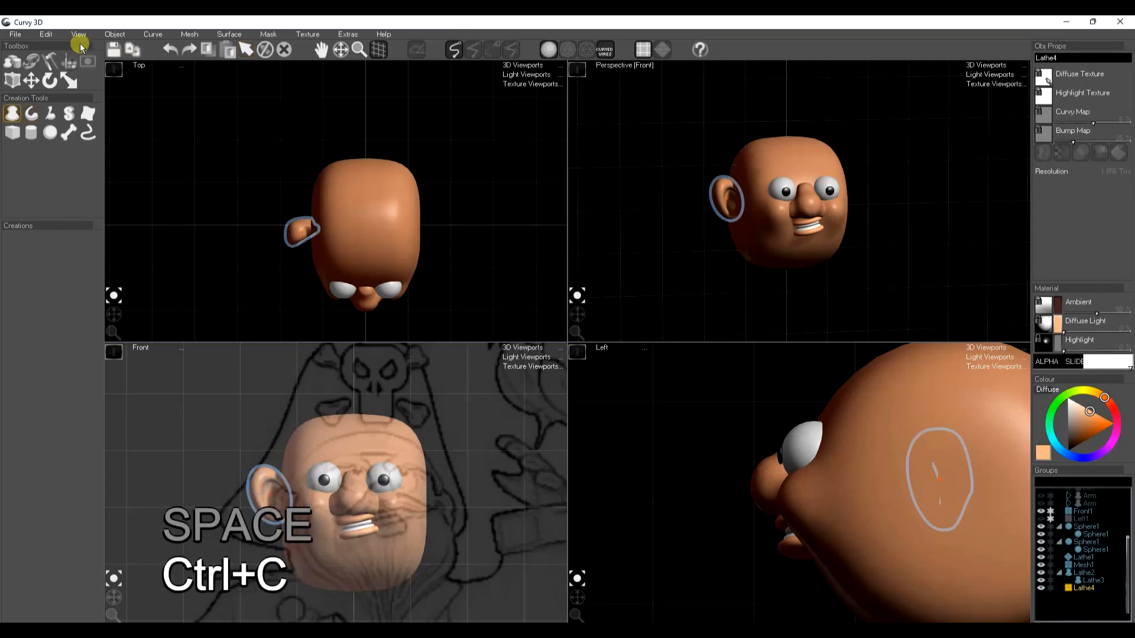
{"action": "left_click", "coordinate": [51, 37]}
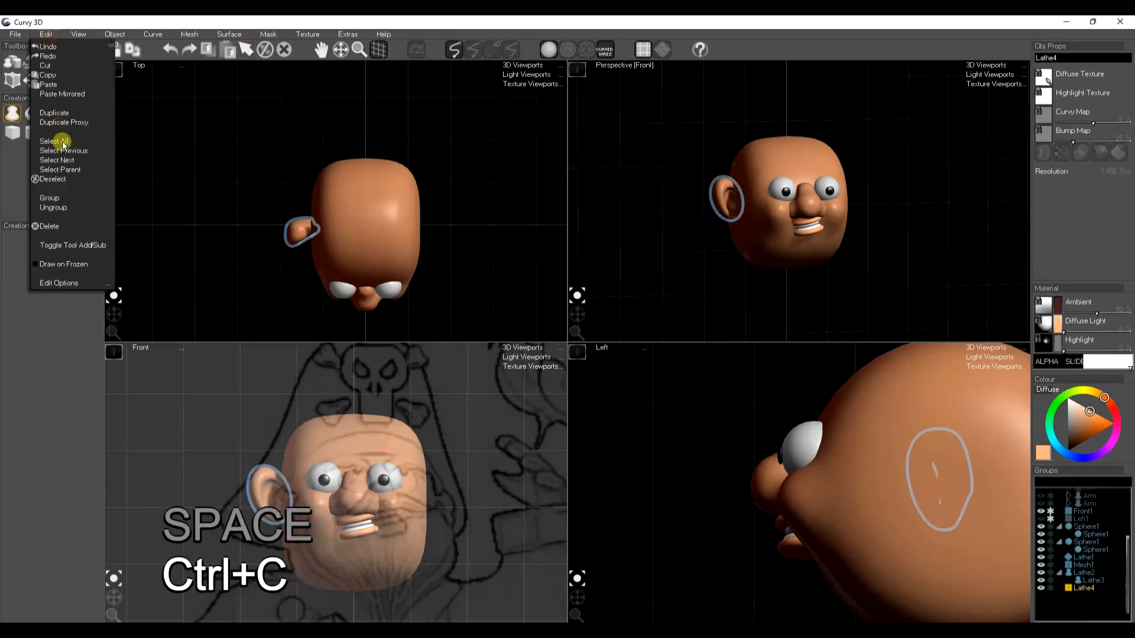
{"action": "left_click", "coordinate": [70, 88]}
{"action": "key", "text": "space"}
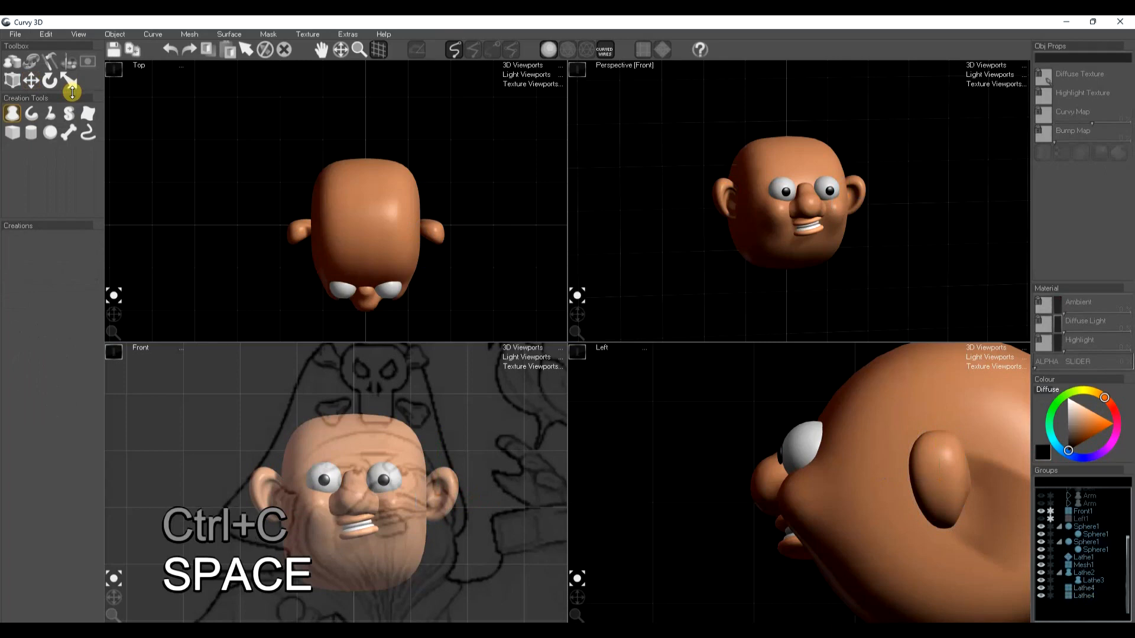
Save the scene as a new incremented version
{"action": "left_click", "coordinate": [12, 34]}
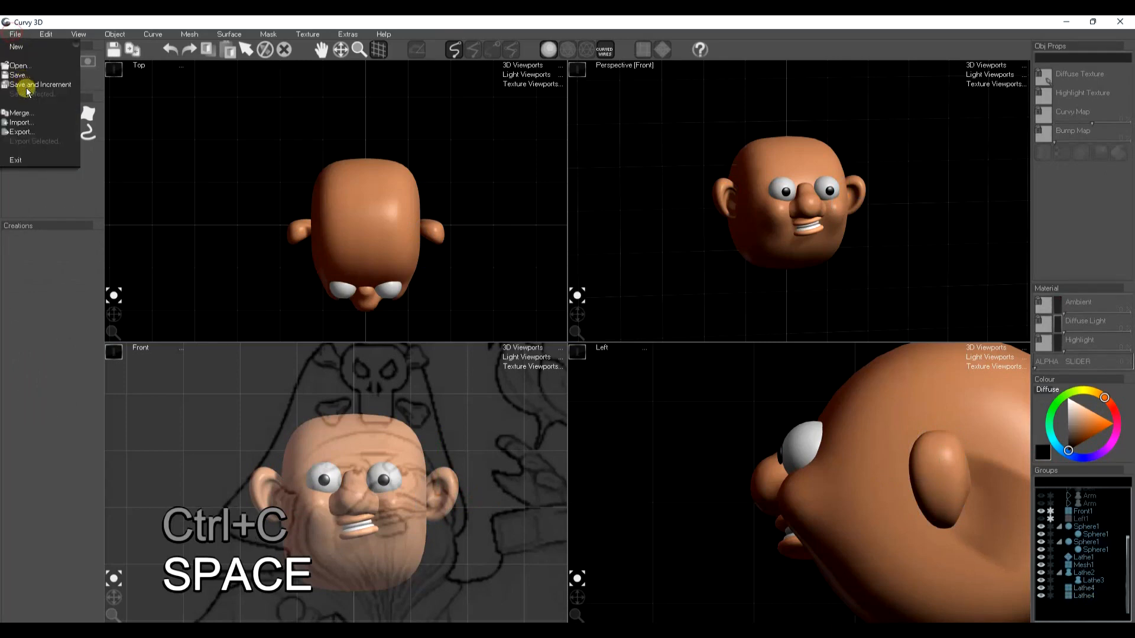
{"action": "left_click", "coordinate": [27, 86]}
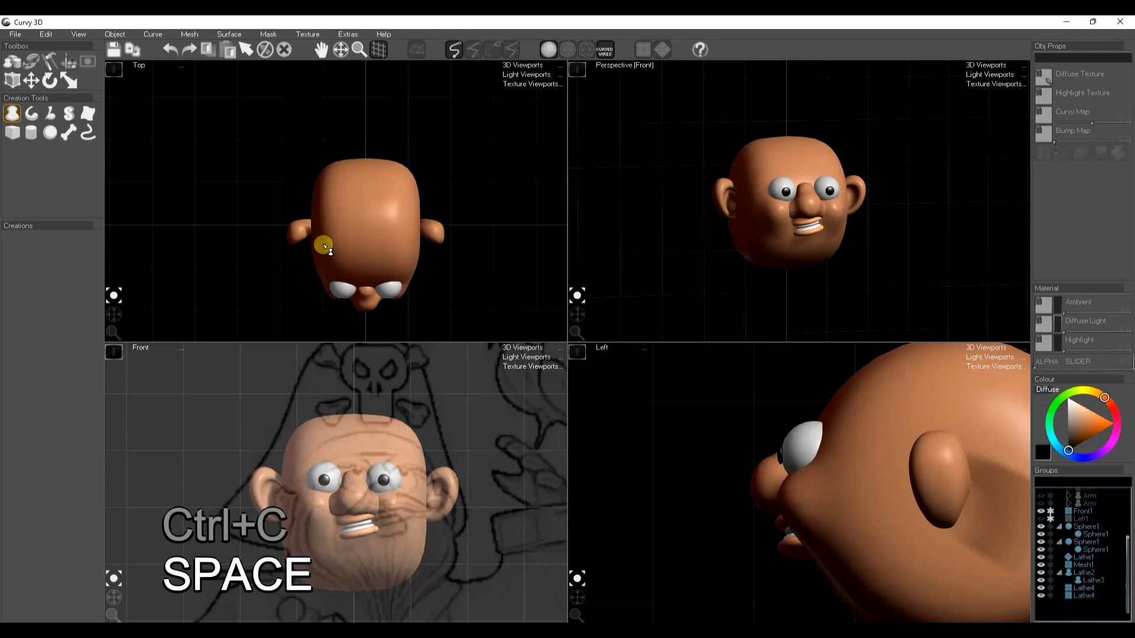
Rotate each ear in the top view so both flare outward symmetrically from the sides of the head
{"action": "left_click", "coordinate": [299, 233]}
{"action": "key", "text": "r"}
{"action": "left_click", "coordinate": [427, 51]}
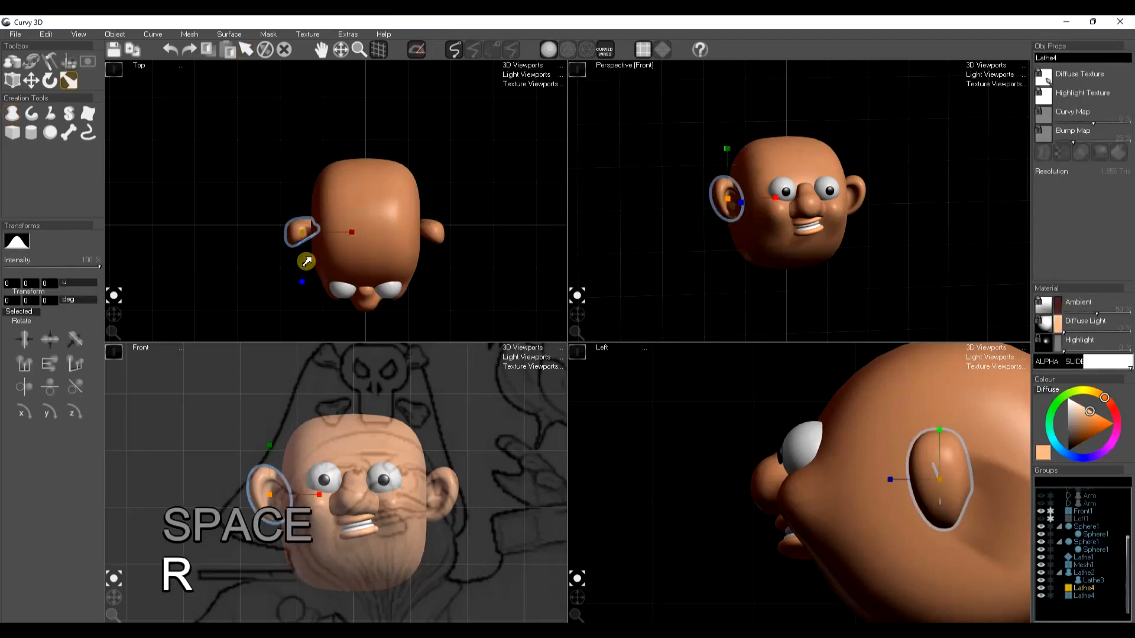
{"action": "key", "text": "e"}
{"action": "left_click_drag", "start_coordinate": [352, 232], "coordinate": [321, 249]}
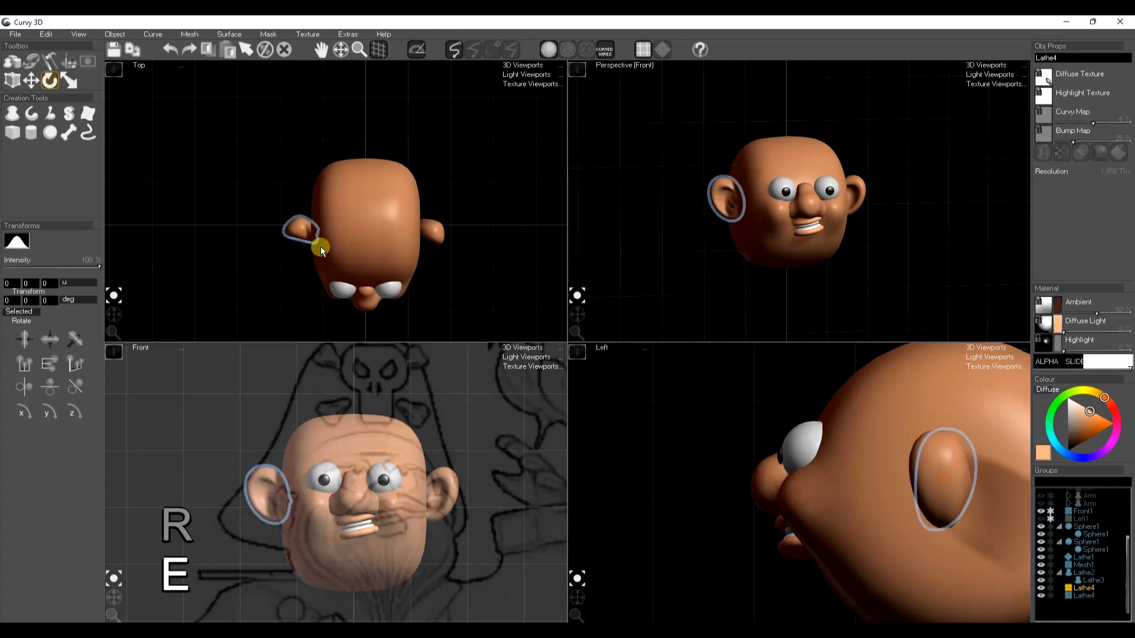
{"action": "left_click", "coordinate": [431, 231]}
{"action": "left_click_drag", "start_coordinate": [483, 236], "coordinate": [506, 218]}
{"action": "key", "text": "space"}
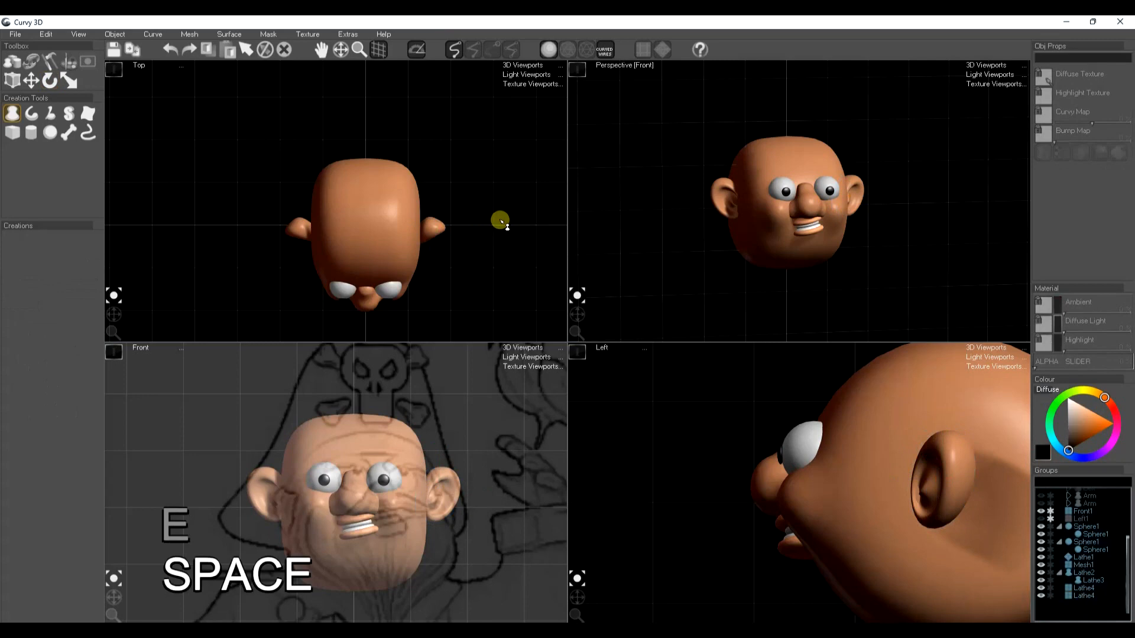
Draw an arched, tapered lathe eyebrow over one eye in the front view and refine its curve to match the sketch
{"action": "left_click", "coordinate": [10, 118]}
{"action": "mouse_move", "coordinate": [382, 447]}
{"action": "left_mouse_down"}
{"action": "mouse_move", "coordinate": [418, 456]}
{"action": "mouse_move", "coordinate": [402, 471]}
{"action": "mouse_move", "coordinate": [383, 466]}
{"action": "mouse_move", "coordinate": [427, 460]}
{"action": "left_mouse_up"}
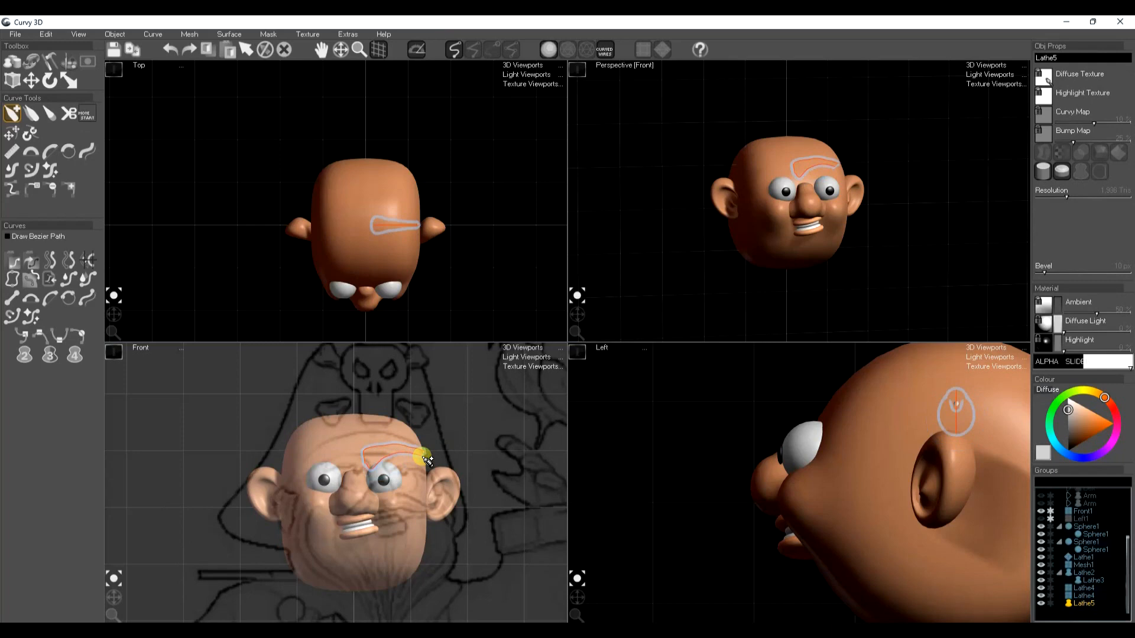
{"action": "left_click", "coordinate": [76, 152]}
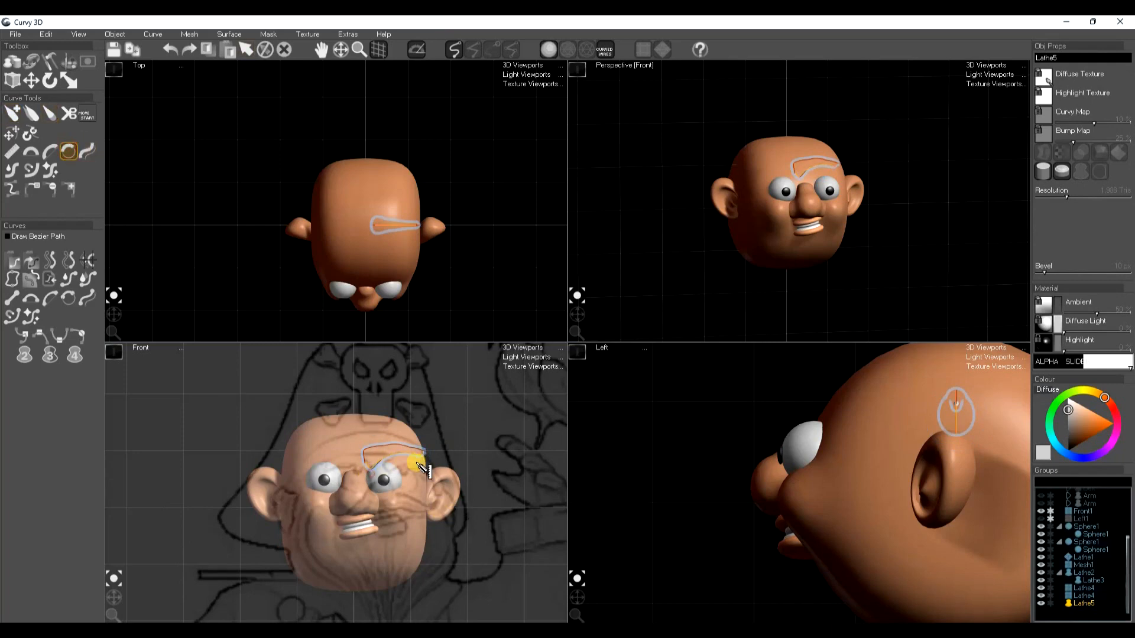
{"action": "mouse_move", "coordinate": [394, 448]}
{"action": "left_mouse_down"}
{"action": "mouse_move", "coordinate": [375, 455]}
{"action": "mouse_move", "coordinate": [431, 450]}
{"action": "left_mouse_up"}
Move the eyebrow forward to the front of the face and rotate it in the top view to follow the brow
{"action": "key", "text": "space"}
{"action": "key", "text": "e"}
{"action": "key", "text": "w"}
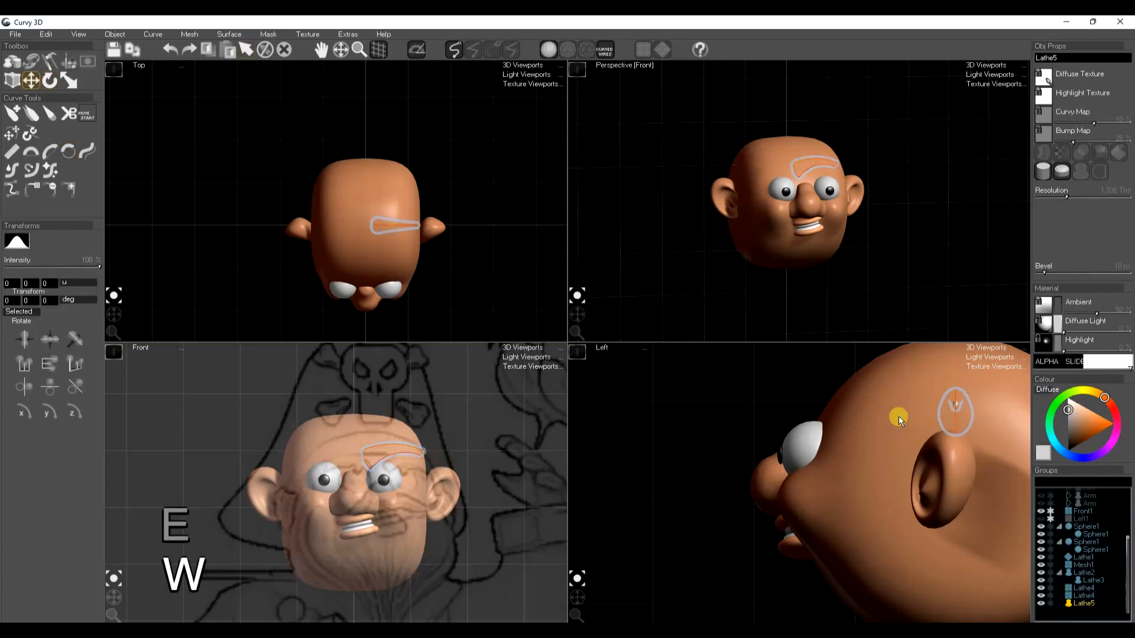
{"action": "left_click_drag", "start_coordinate": [899, 407], "coordinate": [746, 418]}
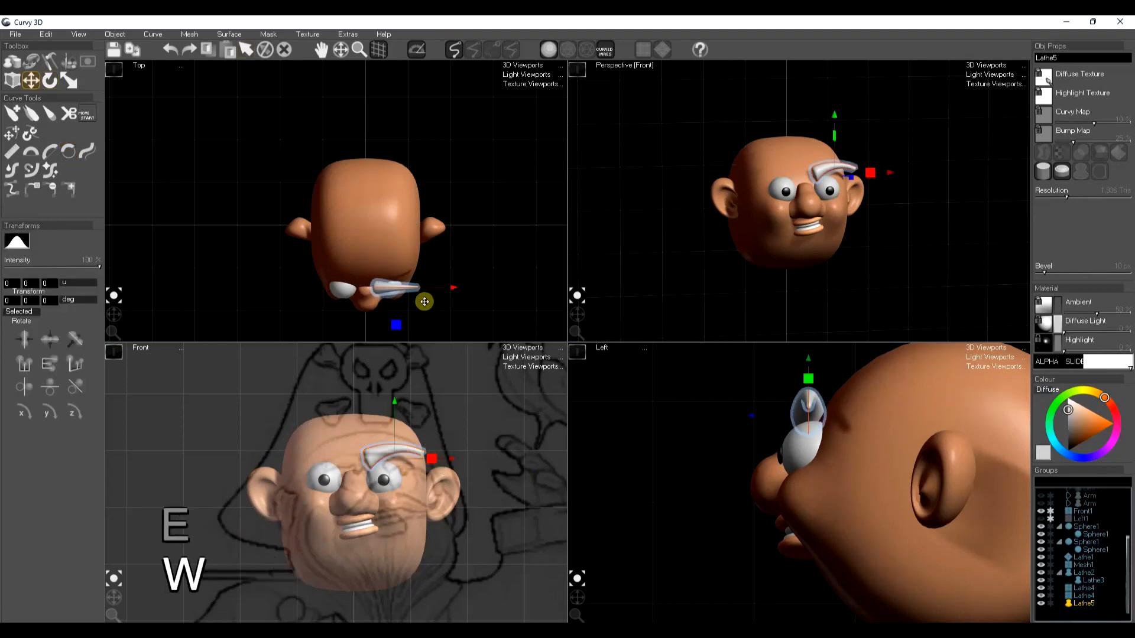
{"action": "key", "text": "e"}
{"action": "left_click_drag", "start_coordinate": [435, 286], "coordinate": [400, 302]}
{"action": "key", "text": "w"}
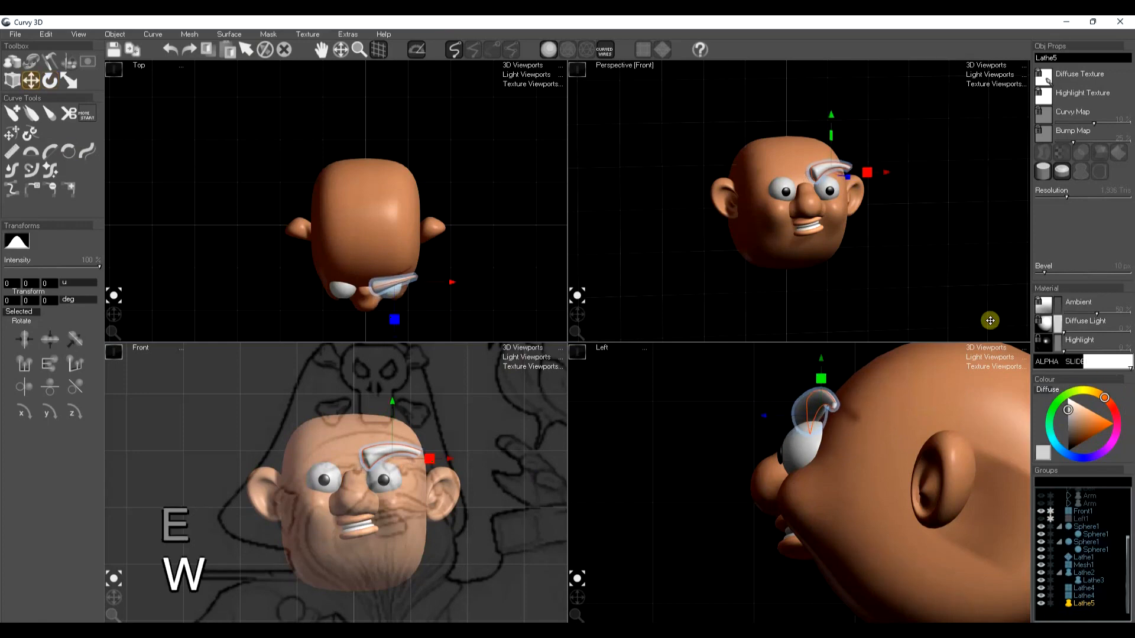
Colour the eyebrow dark grey, then copy it and paste it mirrored above the other eye
{"action": "left_click_drag", "start_coordinate": [1073, 437], "coordinate": [1068, 444]}
{"action": "key", "text": "ctrl+c"}
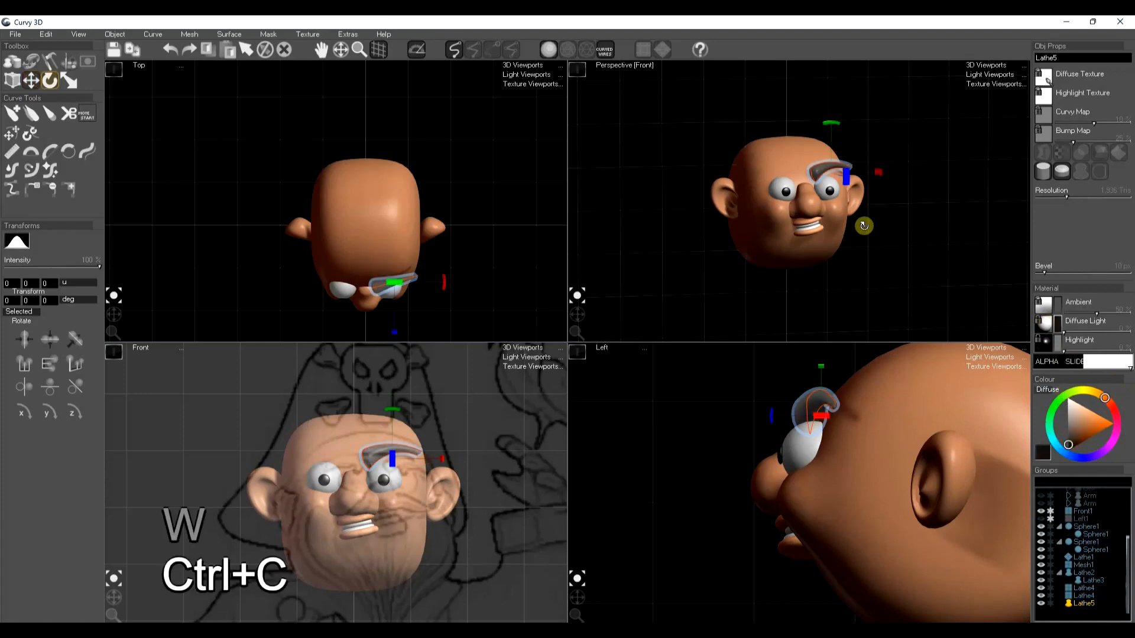
{"action": "key", "text": "ctrl+l"}
{"action": "key", "text": "space"}
Draw a long pointed lathe beard below the mouth, shaping its depth in the side view and its flared outline in the front view
{"action": "mouse_move", "coordinate": [779, 456]}
{"action": "left_mouse_down"}
{"action": "mouse_move", "coordinate": [735, 506]}
{"action": "mouse_move", "coordinate": [730, 573]}
{"action": "left_mouse_up"}
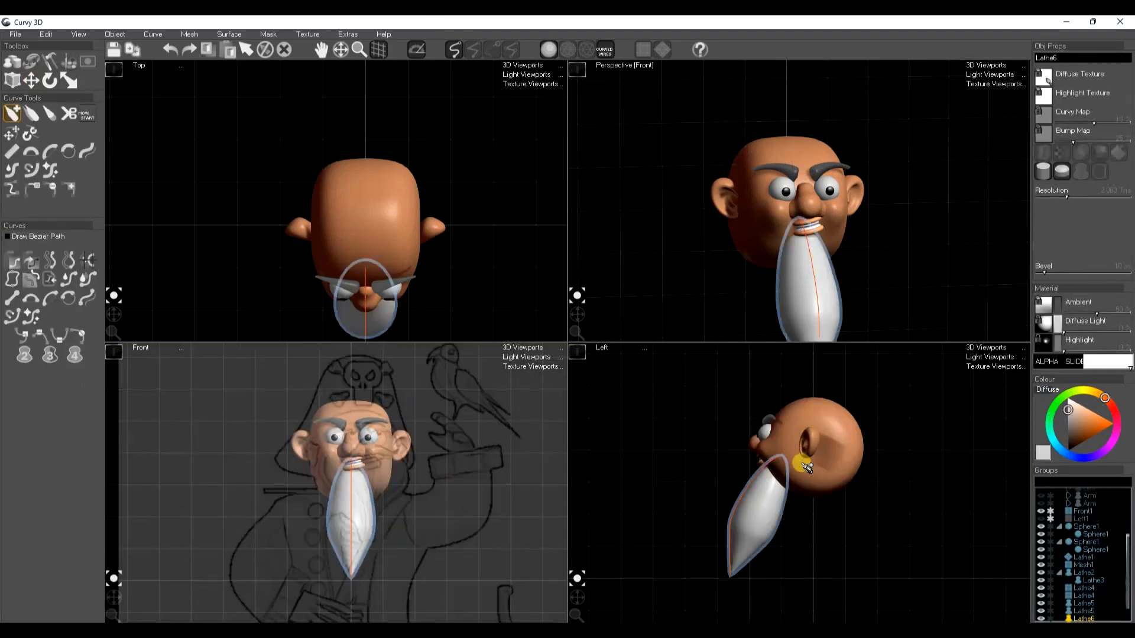
{"action": "left_click_drag", "start_coordinate": [809, 459], "coordinate": [757, 564]}
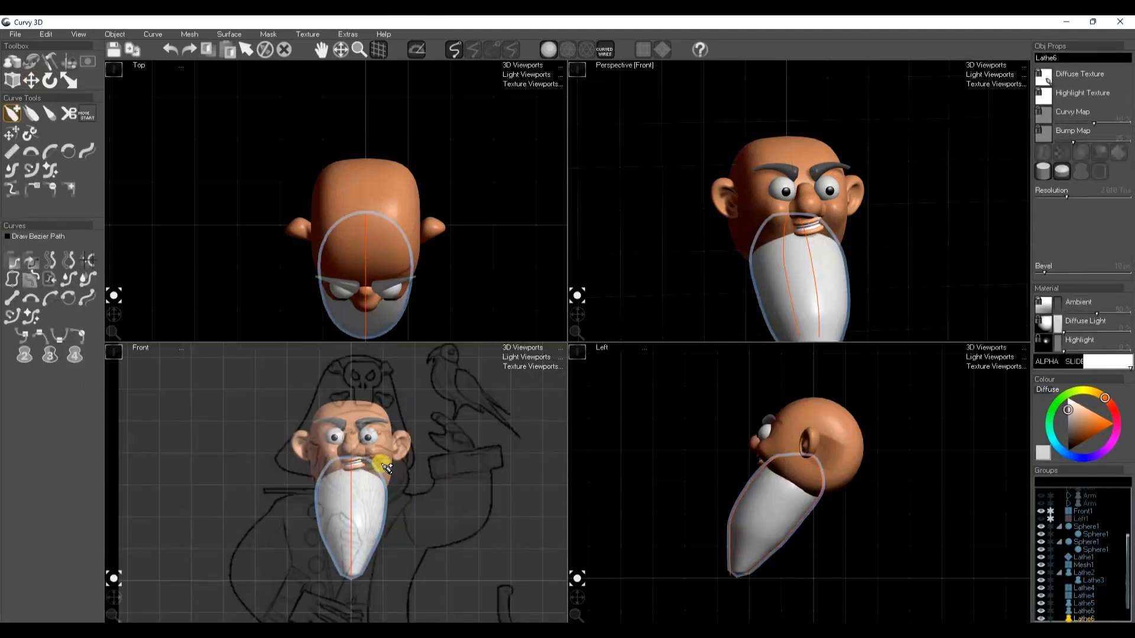
{"action": "mouse_move", "coordinate": [368, 464]}
{"action": "left_mouse_down"}
{"action": "mouse_move", "coordinate": [393, 456]}
{"action": "mouse_move", "coordinate": [408, 476]}
{"action": "mouse_move", "coordinate": [372, 525]}
{"action": "mouse_move", "coordinate": [362, 575]}
{"action": "left_mouse_up"}
{"action": "mouse_move", "coordinate": [332, 461]}
{"action": "left_mouse_down"}
{"action": "mouse_move", "coordinate": [309, 438]}
{"action": "mouse_move", "coordinate": [302, 486]}
{"action": "mouse_move", "coordinate": [350, 575]}
{"action": "left_mouse_up"}
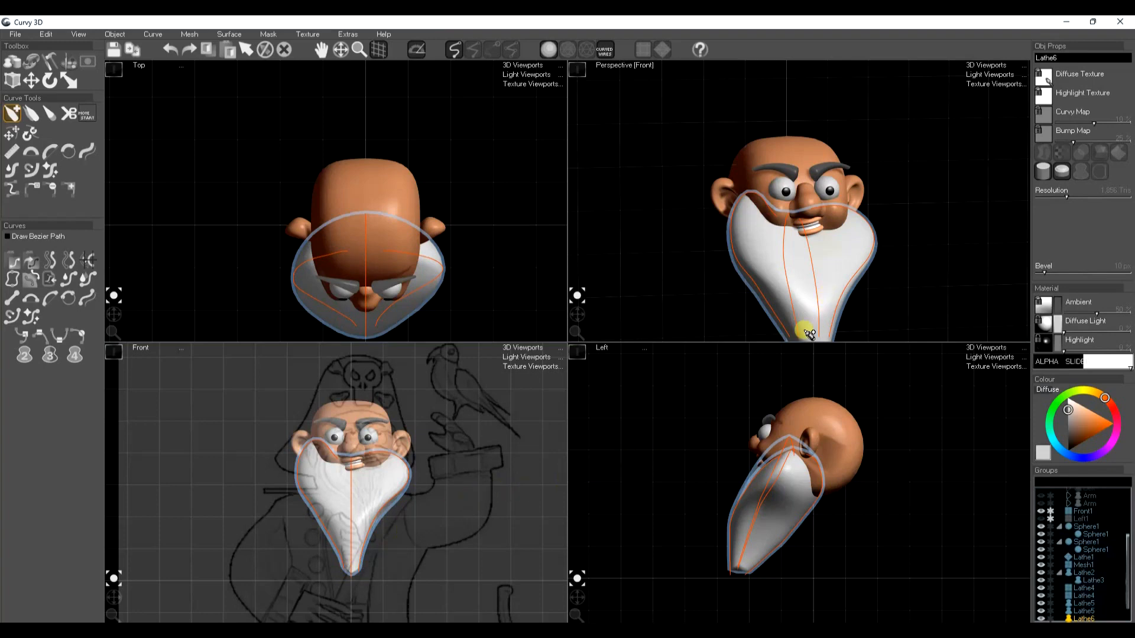
{"action": "key", "text": "space"}
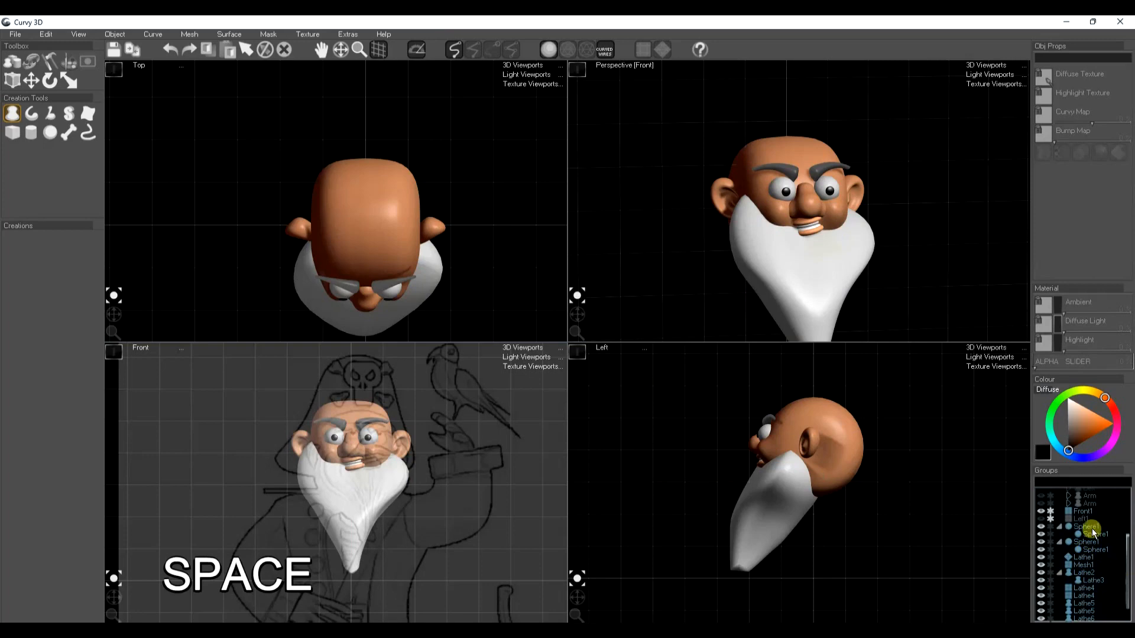
Select the mouth together with its teeth and move it slightly so it sits clear of the beard
{"action": "scroll", "coordinate": [1087, 570], "scroll_direction": "down", "scroll_amount": 1}
{"action": "left_click", "coordinate": [1084, 548]}
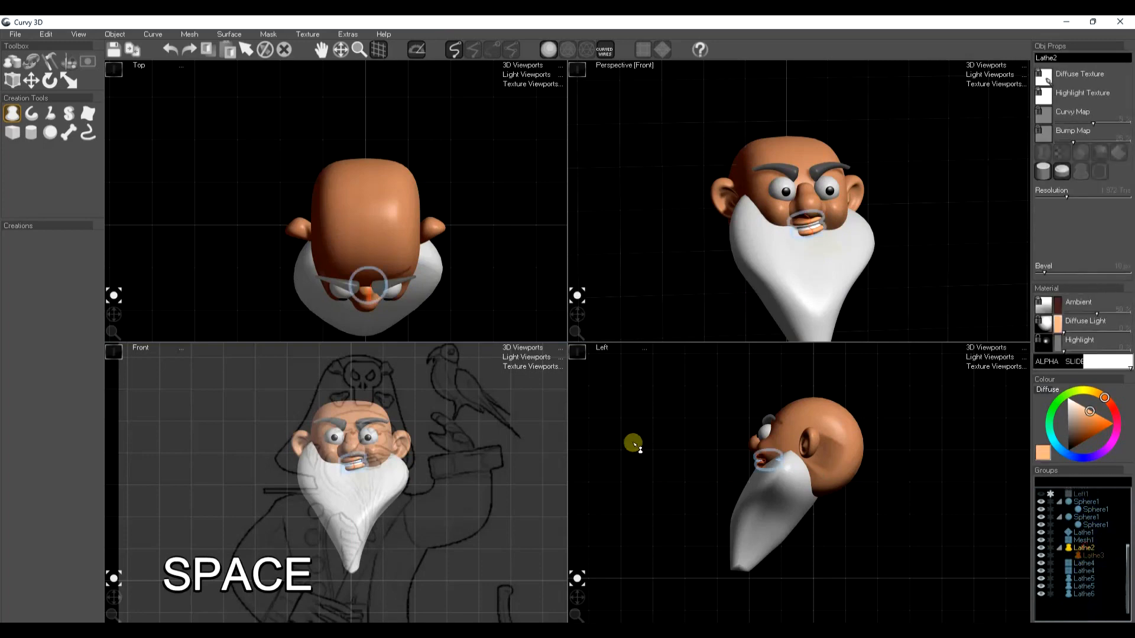
{"action": "key", "text": "w"}
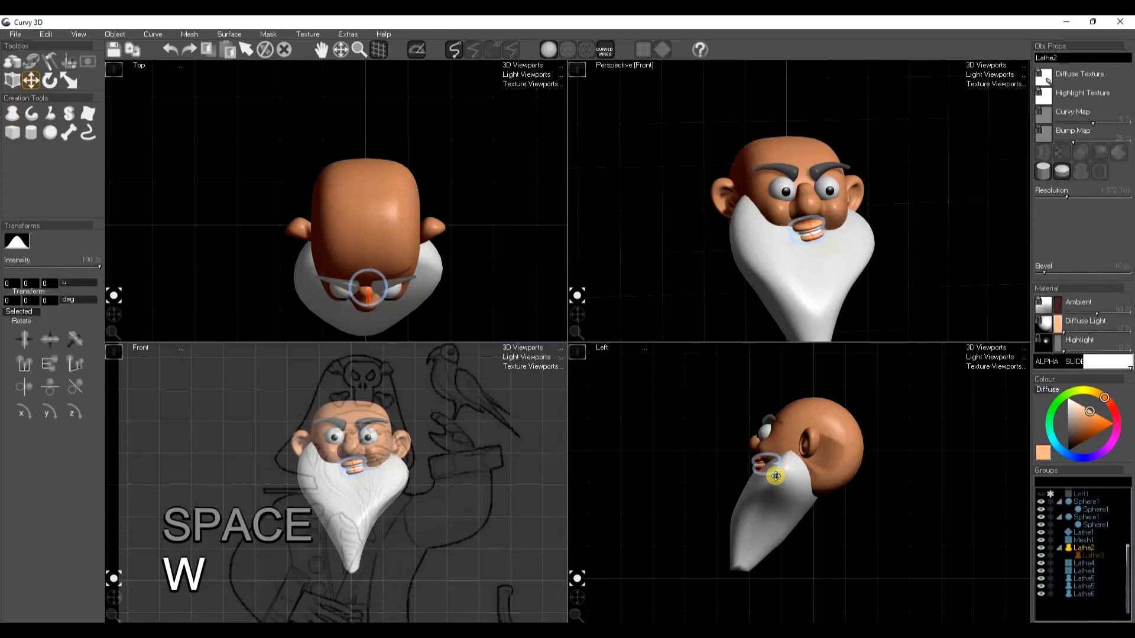
{"action": "key", "text": "space"}
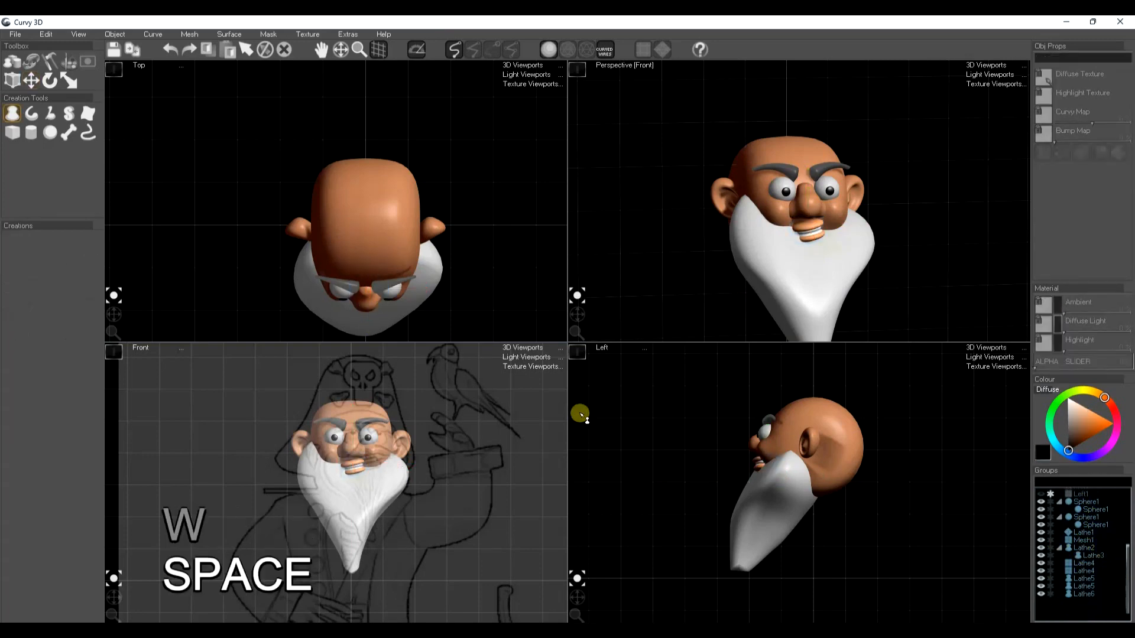
Draw a line shape for one half of the moustache in the front view and taper its end with Radius B 0.264 px
{"action": "left_click", "coordinate": [32, 113]}
{"action": "scroll", "coordinate": [341, 484], "scroll_direction": "up", "scroll_amount": 2}
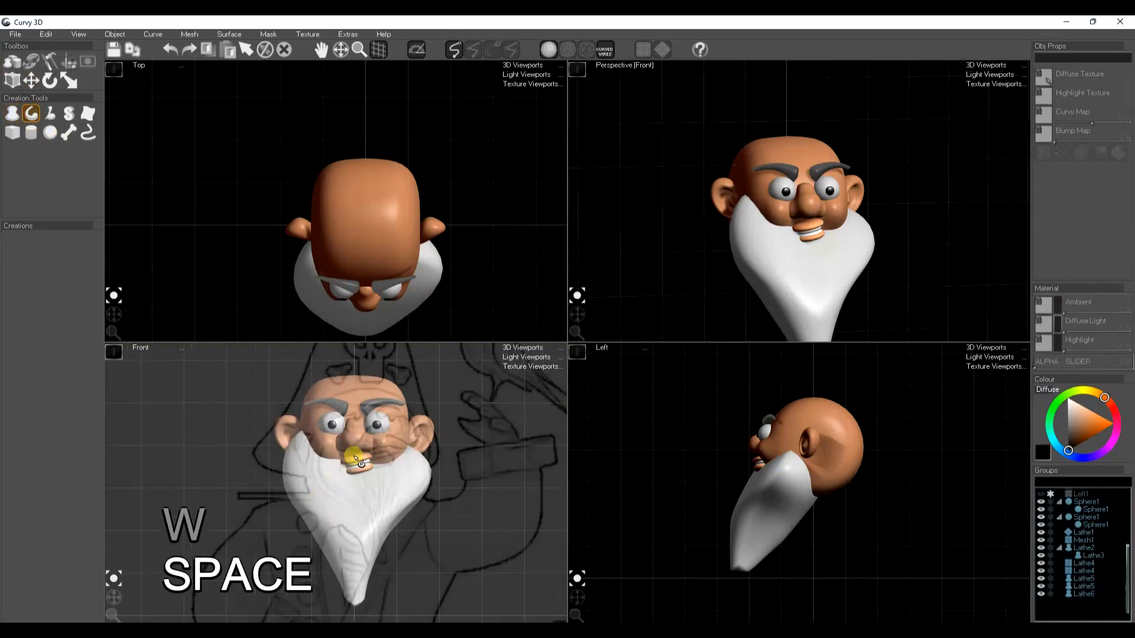
{"action": "left_click", "coordinate": [325, 470]}
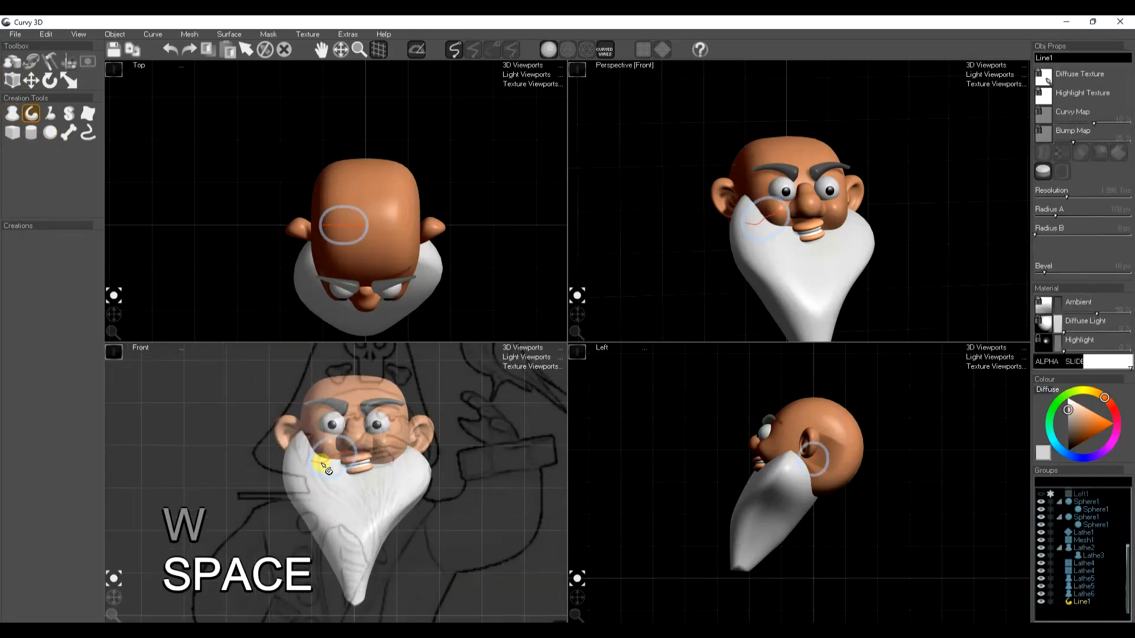
{"action": "left_click_drag", "start_coordinate": [1035, 235], "coordinate": [1039, 237]}
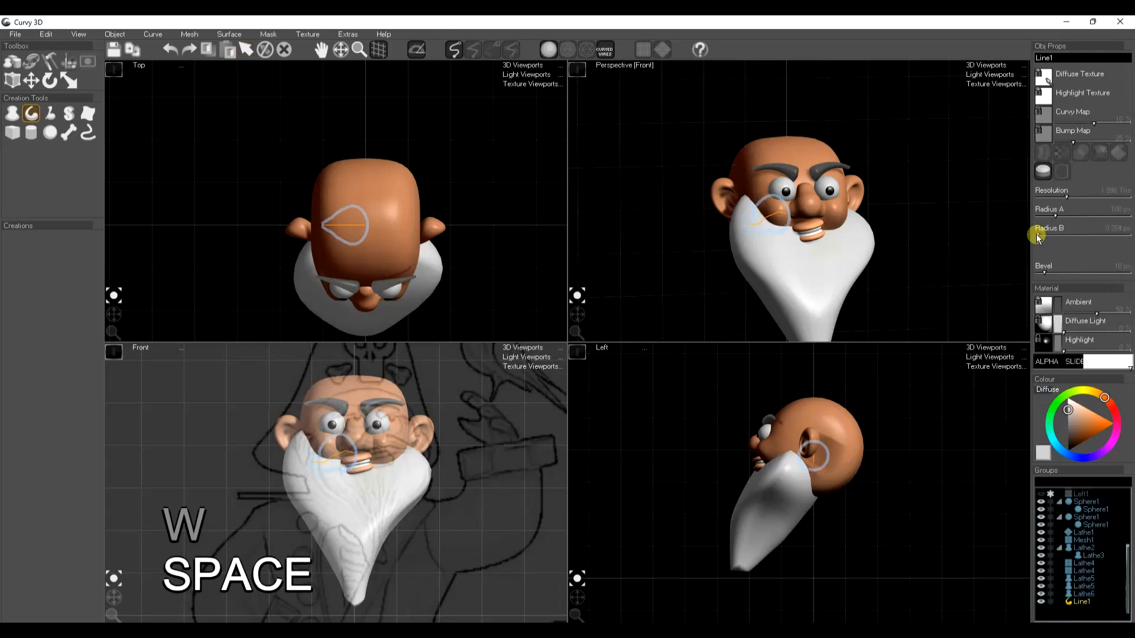
Move the moustache half forward to the front of the face and thin it to a Radius A of about 48 px
{"action": "key", "text": "w"}
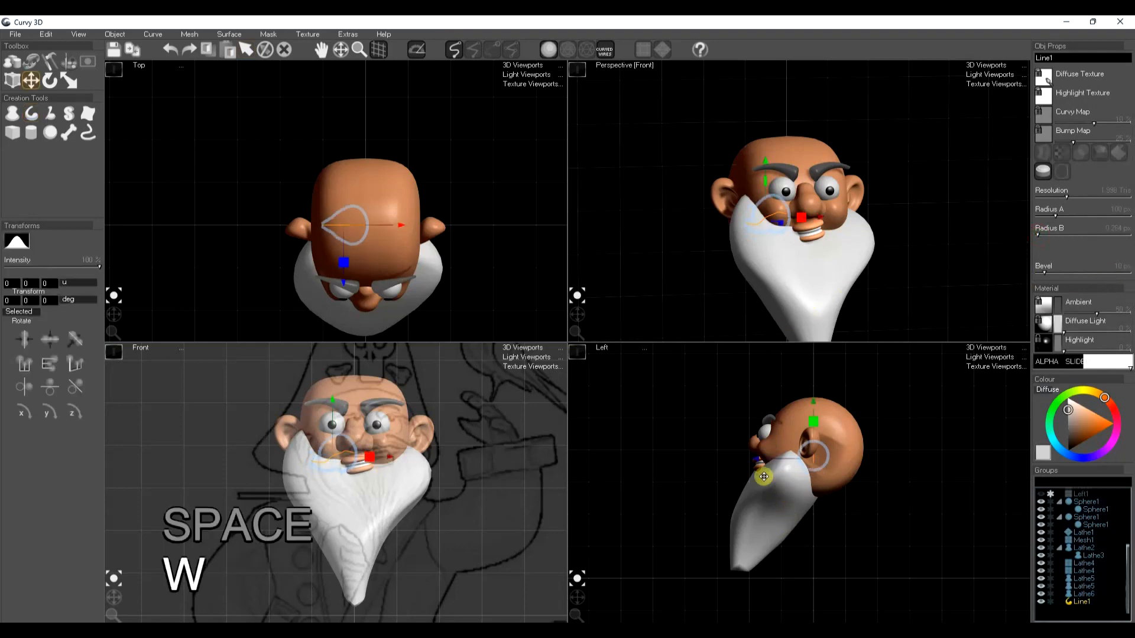
{"action": "left_click_drag", "start_coordinate": [759, 463], "coordinate": [704, 459]}
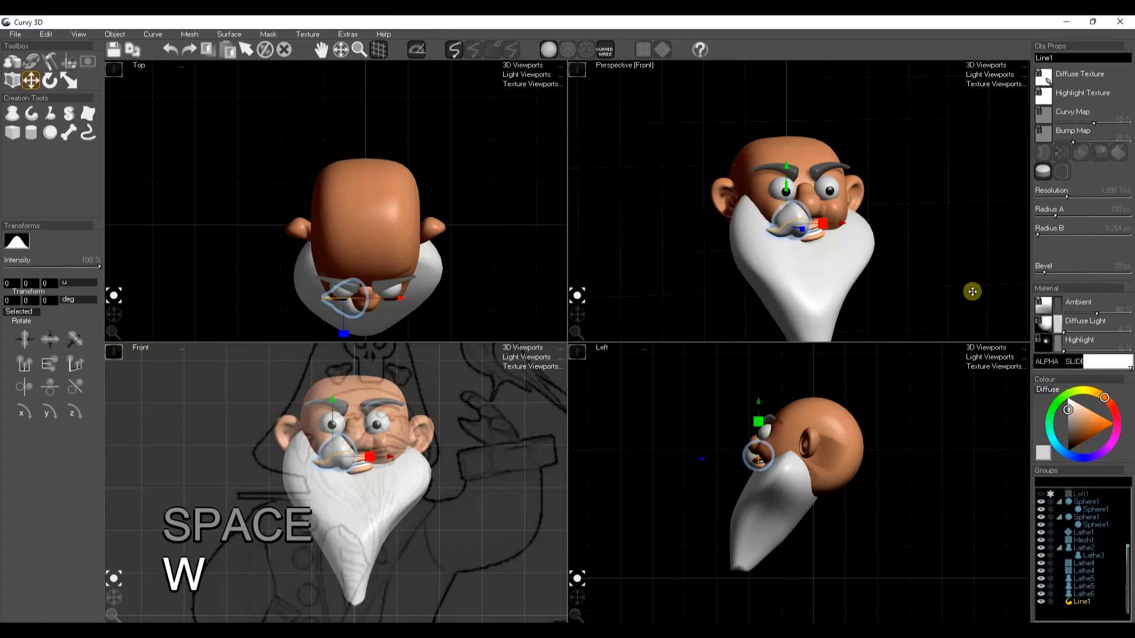
{"action": "left_click_drag", "start_coordinate": [1058, 222], "coordinate": [1051, 215]}
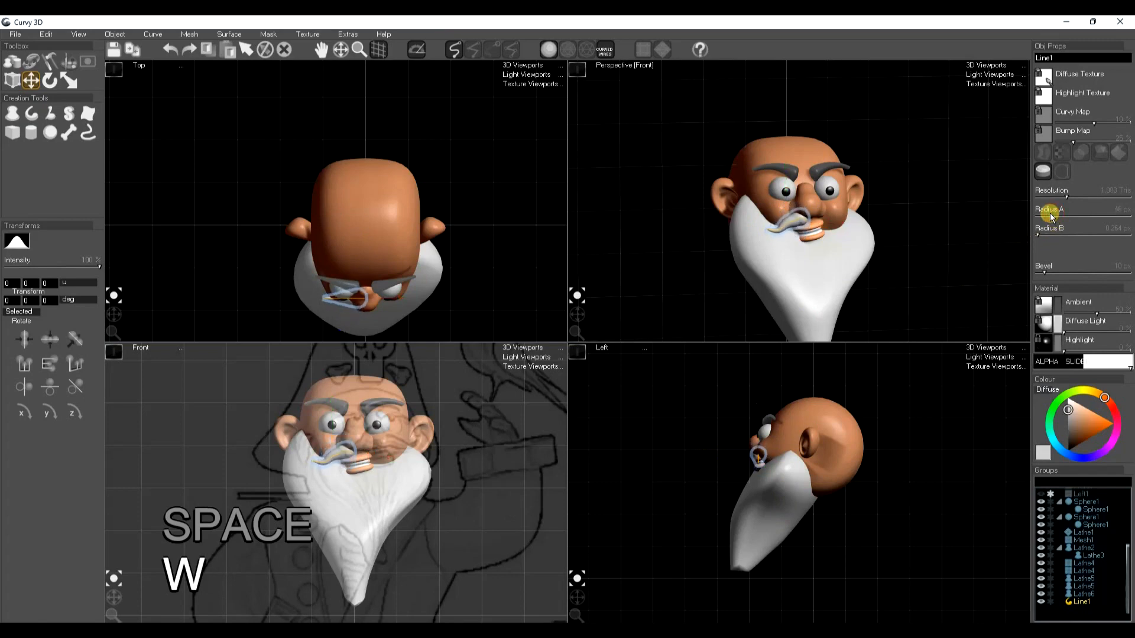
Reshape the moustache half's curve in the front view to follow the sketch
{"action": "key", "text": "s"}
{"action": "key", "text": "s"}
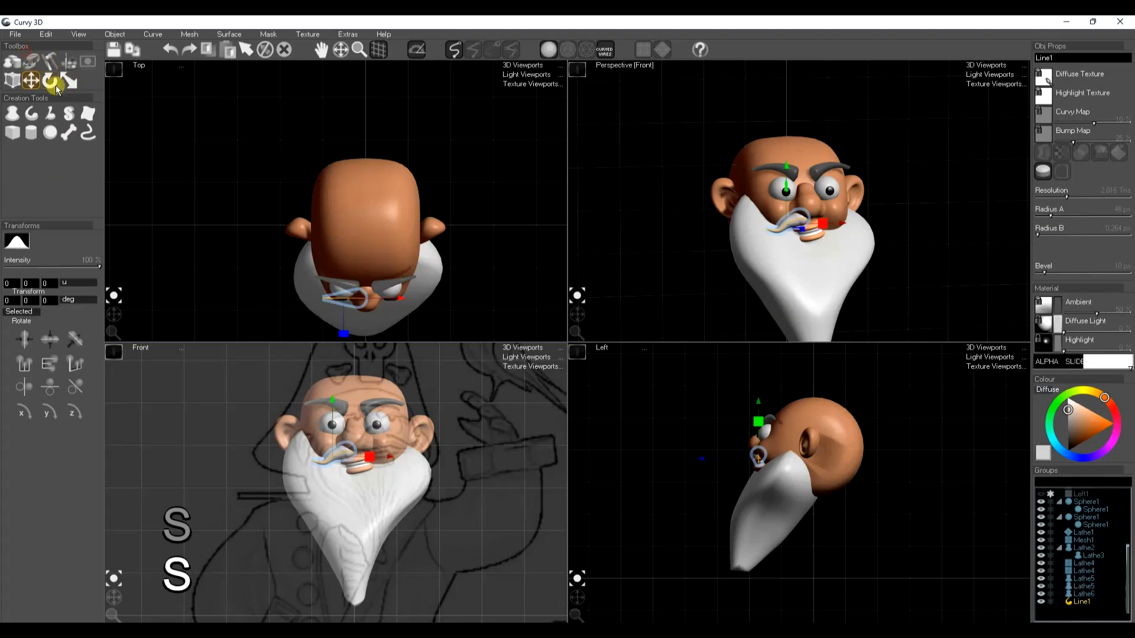
{"action": "left_click", "coordinate": [35, 65]}
{"action": "left_click", "coordinate": [84, 150]}
{"action": "left_click_drag", "start_coordinate": [307, 470], "coordinate": [353, 456]}
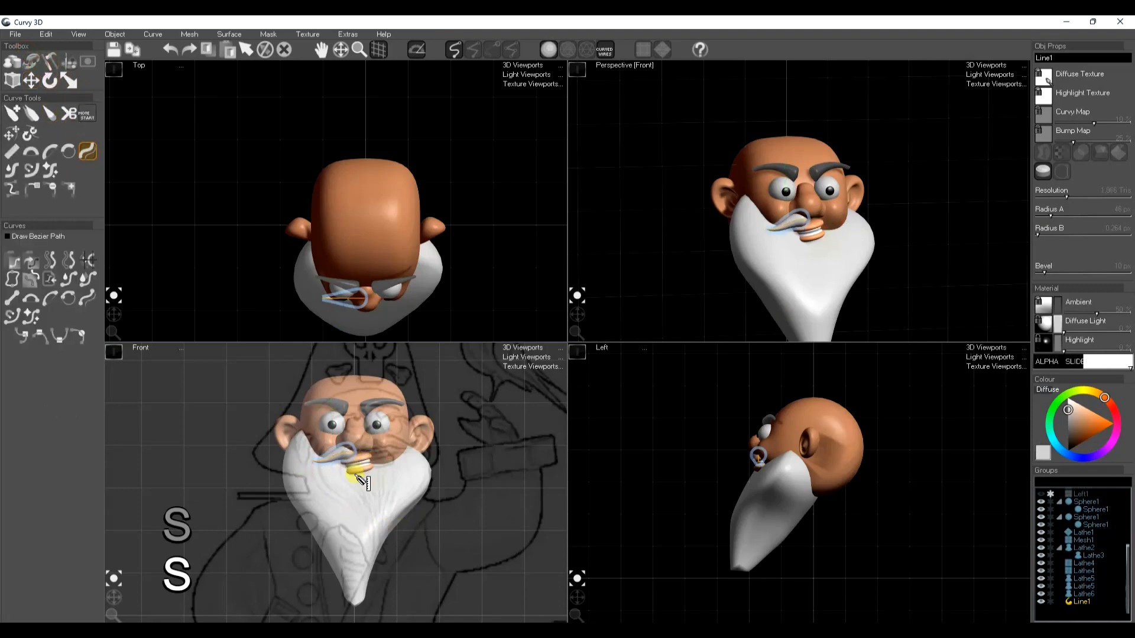
Copy the moustache half and paste it mirrored on the other side of the face
{"action": "key", "text": "ctrl+c"}
{"action": "key", "text": "ctrl+l"}
{"action": "key", "text": "space"}
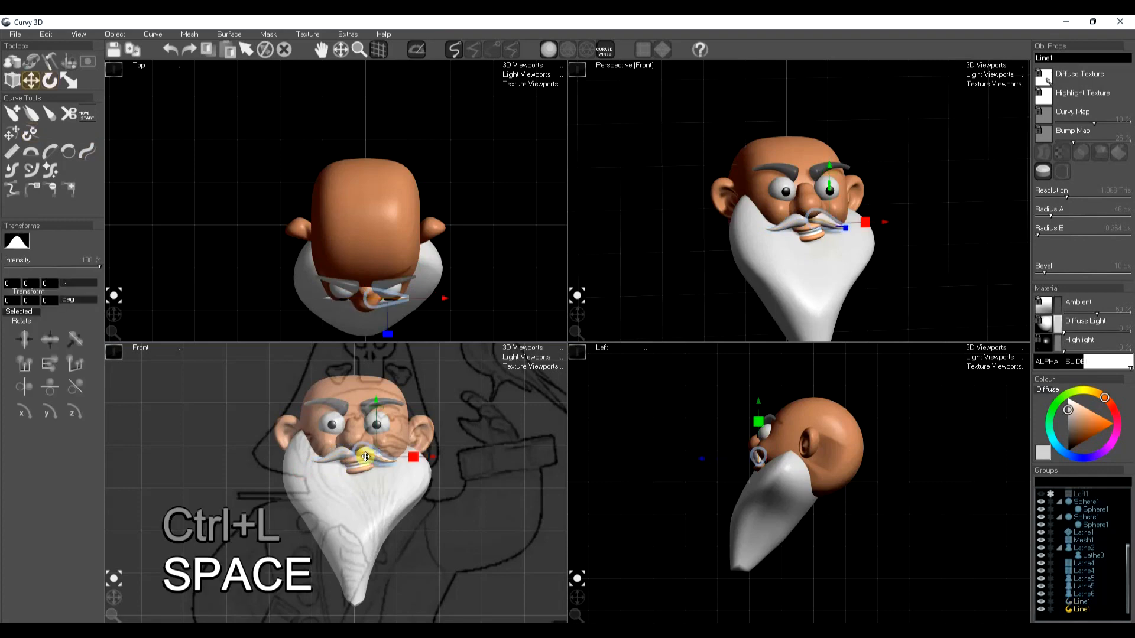
{"action": "key", "text": "space"}
Select the beard and both moustache halves together and colour them brown
{"action": "left_click", "coordinate": [768, 290]}
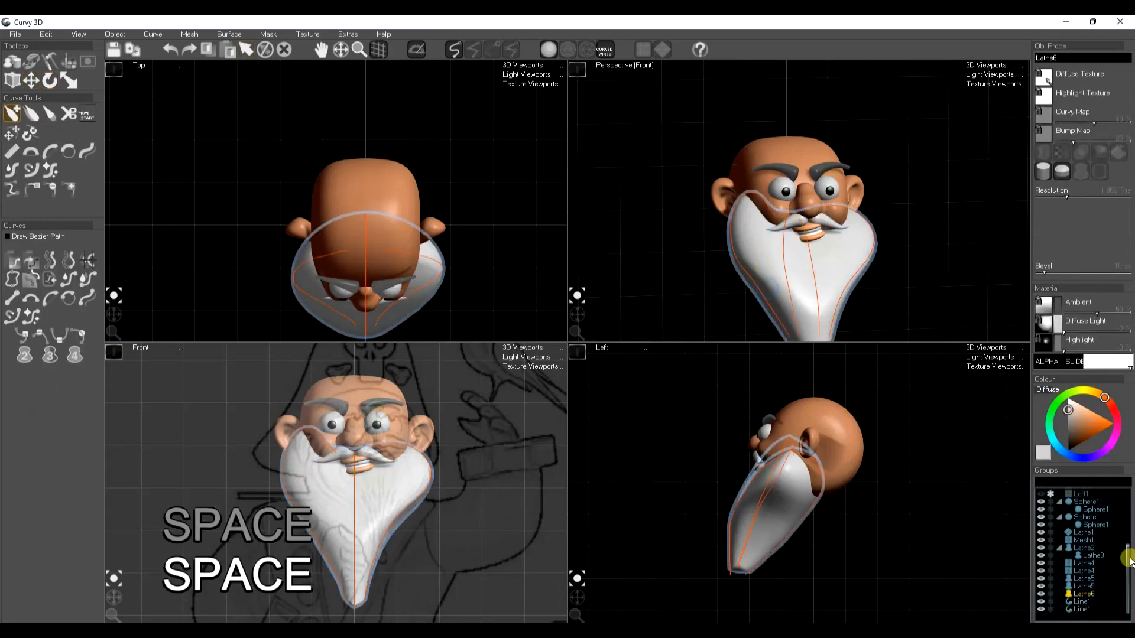
{"action": "left_click", "coordinate": [1062, 608]}
{"action": "left_click", "coordinate": [1082, 610], "text": "ctrl"}
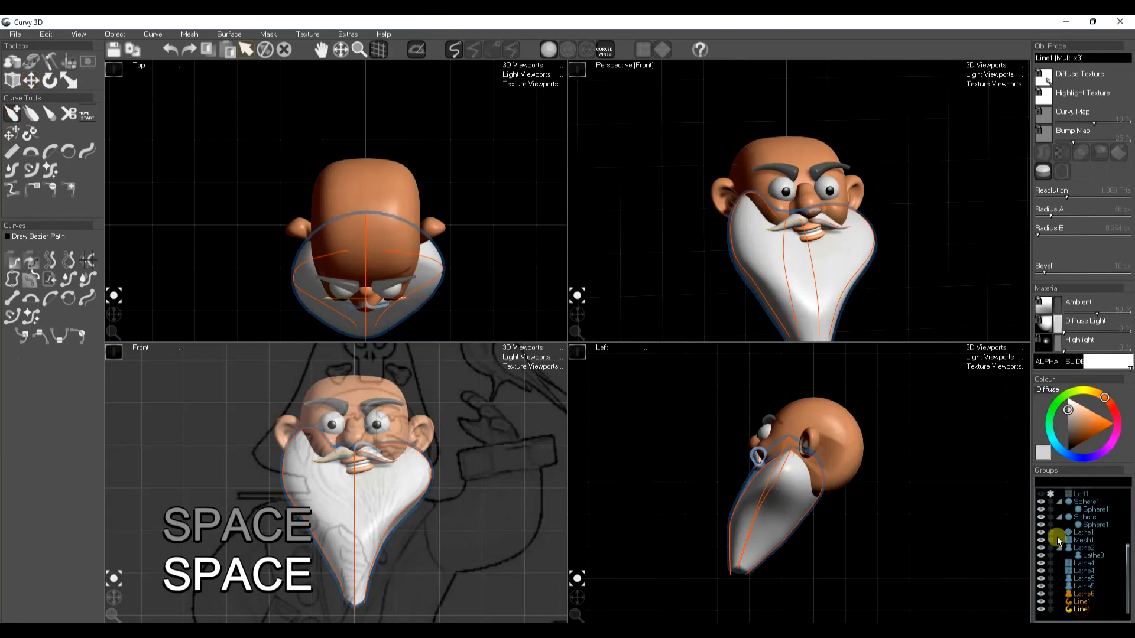
{"action": "left_click_drag", "start_coordinate": [1089, 417], "coordinate": [1080, 443]}
{"action": "left_click_drag", "start_coordinate": [850, 251], "coordinate": [828, 211]}
{"action": "key", "text": "space"}
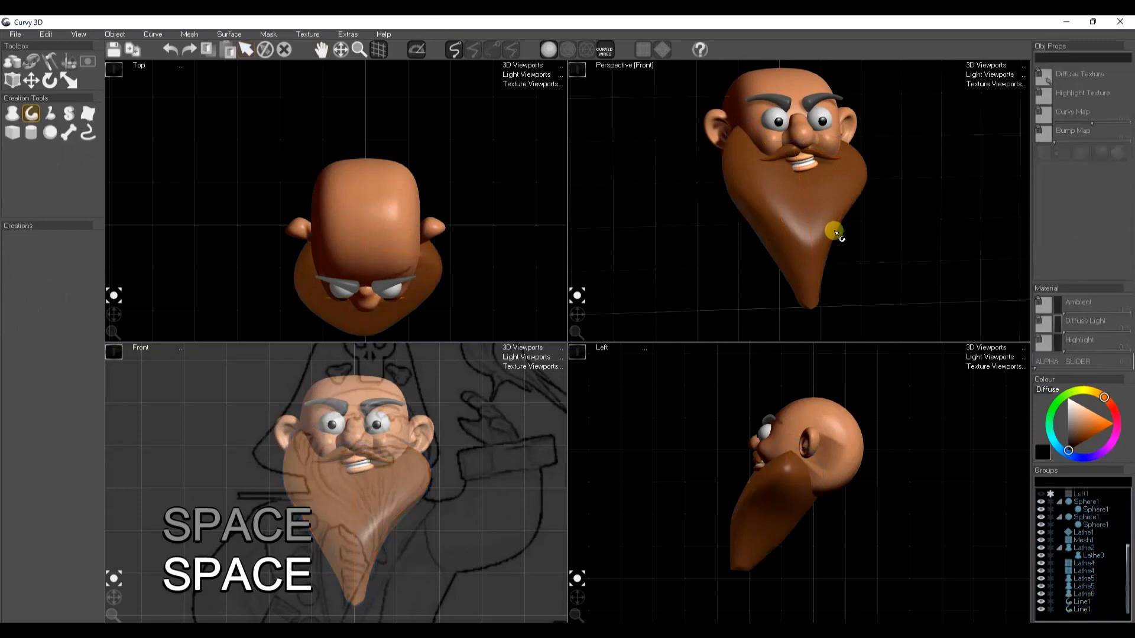
Raise the beard's mesh resolution to about 29,500 triangles, checking the density in wireframe display
{"action": "left_click", "coordinate": [814, 227]}
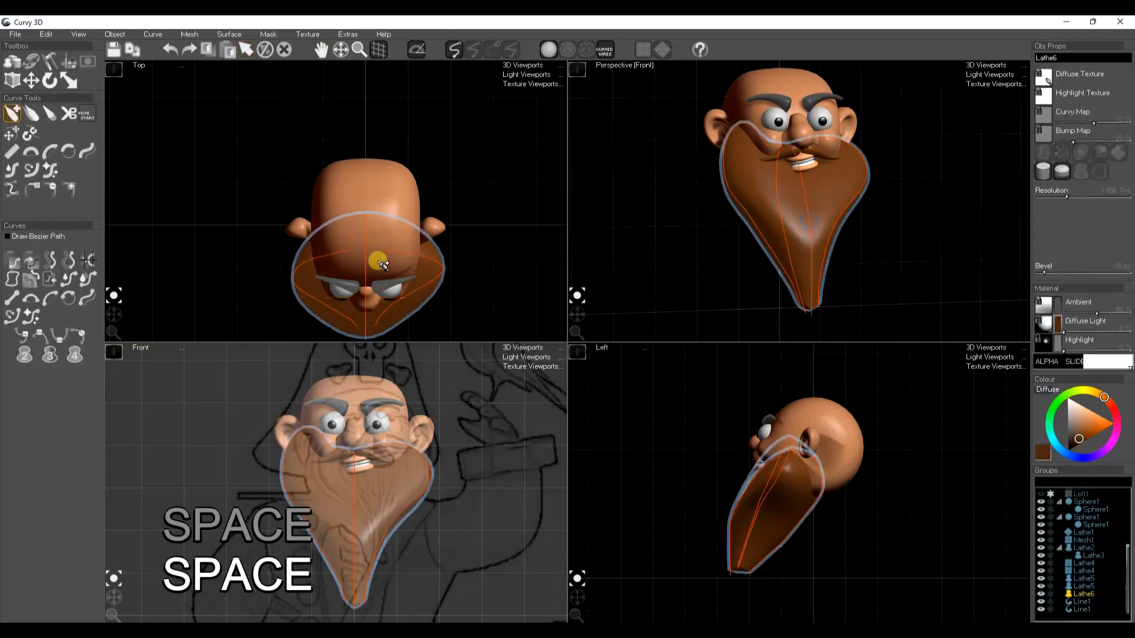
{"action": "key", "text": "a"}
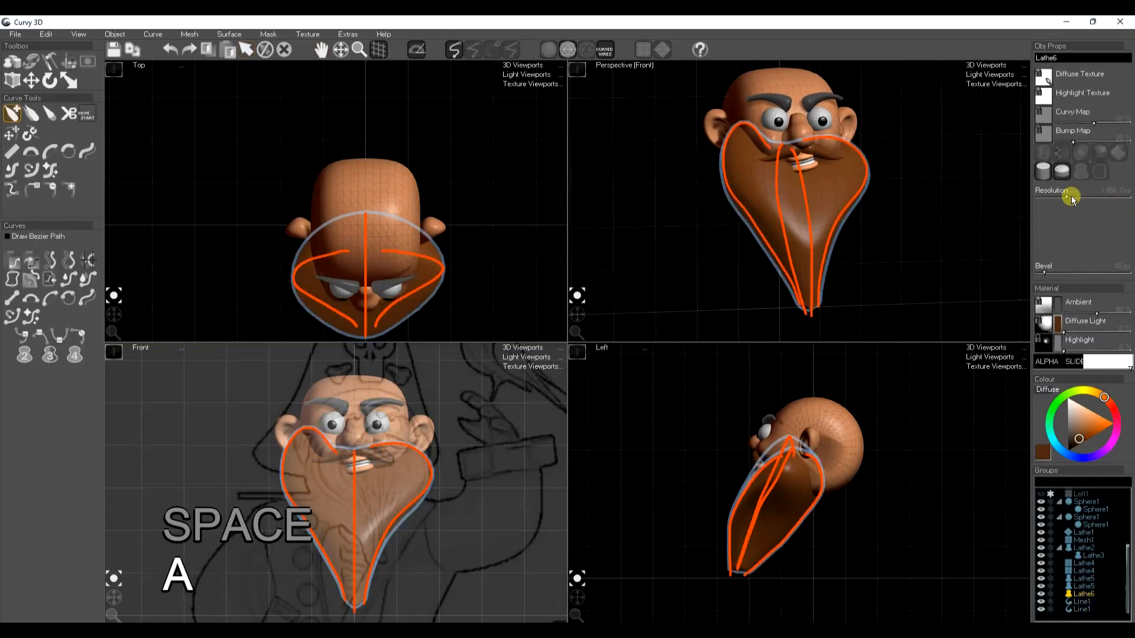
{"action": "key", "text": "a"}
{"action": "key", "text": "space"}
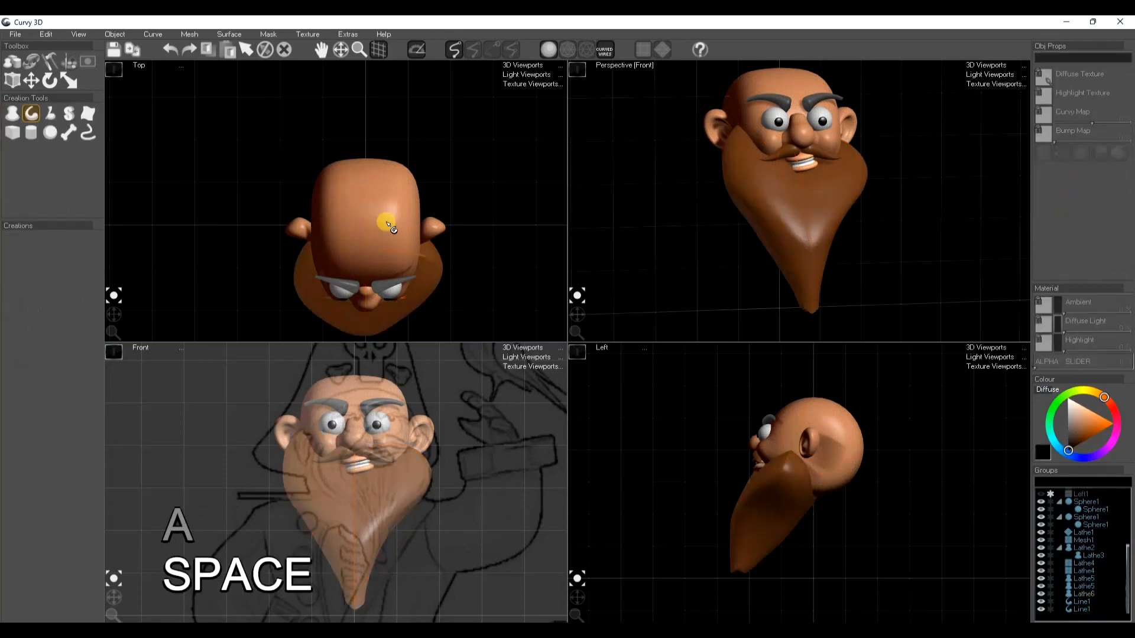
Sculpt the first long hair strands down the front of the beard, from the cheek and mouth towards the tip
{"action": "left_click", "coordinate": [816, 235]}
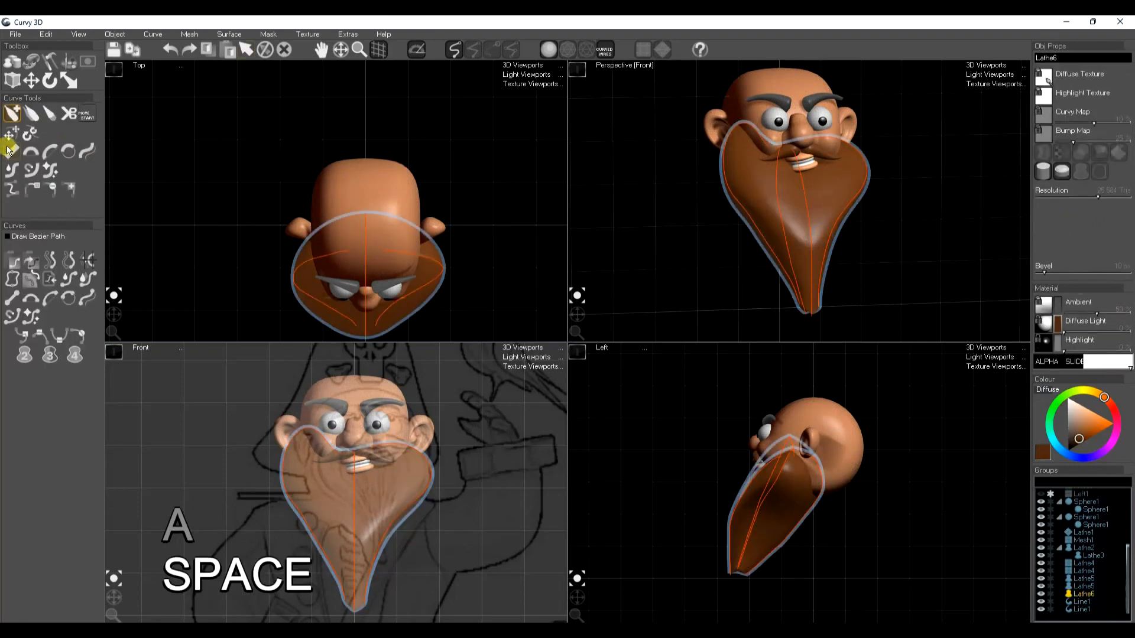
{"action": "left_click", "coordinate": [47, 58]}
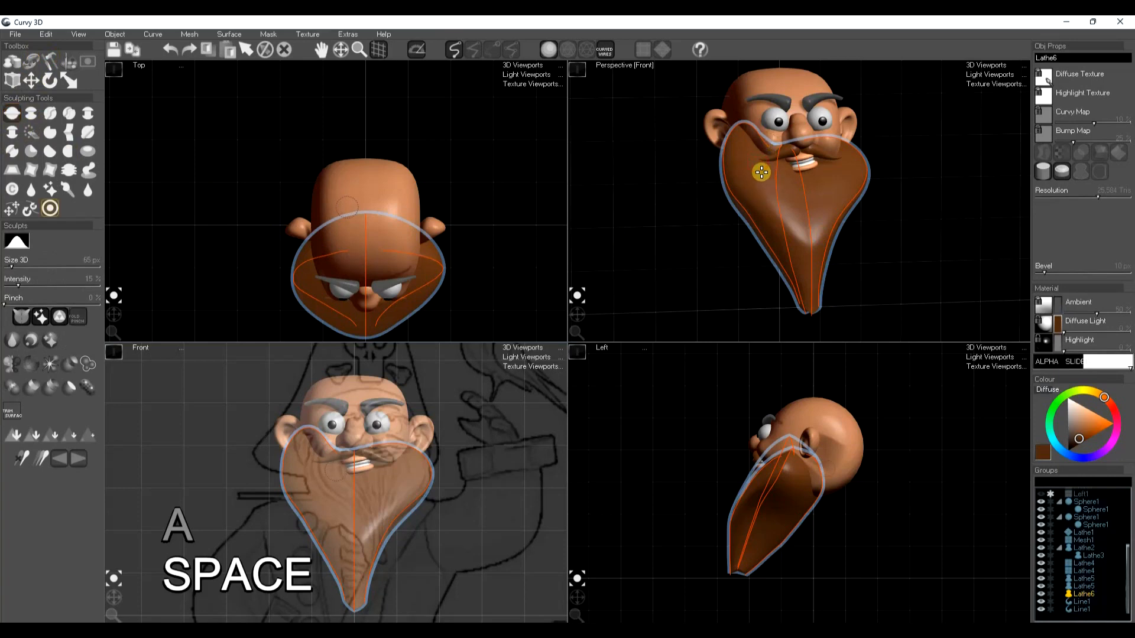
{"action": "mouse_move", "coordinate": [737, 138]}
{"action": "left_mouse_down"}
{"action": "mouse_move", "coordinate": [738, 190]}
{"action": "mouse_move", "coordinate": [779, 240]}
{"action": "left_mouse_up"}
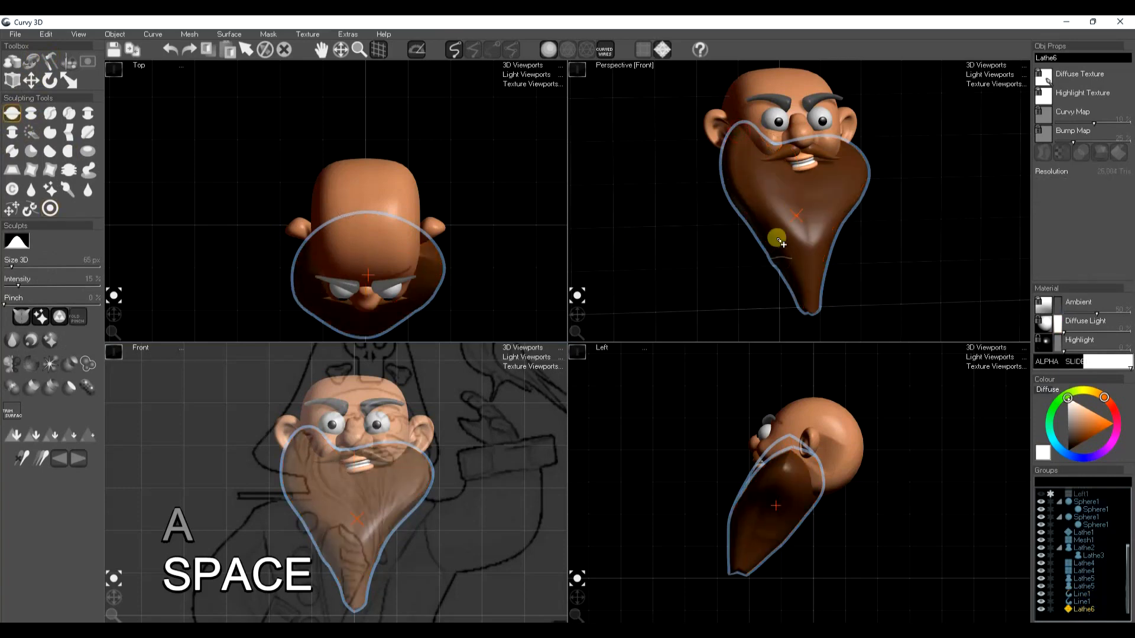
{"action": "left_click_drag", "start_coordinate": [755, 148], "coordinate": [786, 282]}
{"action": "mouse_move", "coordinate": [798, 163]}
{"action": "left_mouse_down"}
{"action": "mouse_move", "coordinate": [770, 177]}
{"action": "mouse_move", "coordinate": [790, 246]}
{"action": "mouse_move", "coordinate": [800, 182]}
{"action": "mouse_move", "coordinate": [803, 243]}
{"action": "mouse_move", "coordinate": [788, 166]}
{"action": "mouse_move", "coordinate": [782, 235]}
{"action": "mouse_move", "coordinate": [757, 144]}
{"action": "mouse_move", "coordinate": [762, 213]}
{"action": "mouse_move", "coordinate": [737, 147]}
{"action": "mouse_move", "coordinate": [774, 271]}
{"action": "left_mouse_up"}
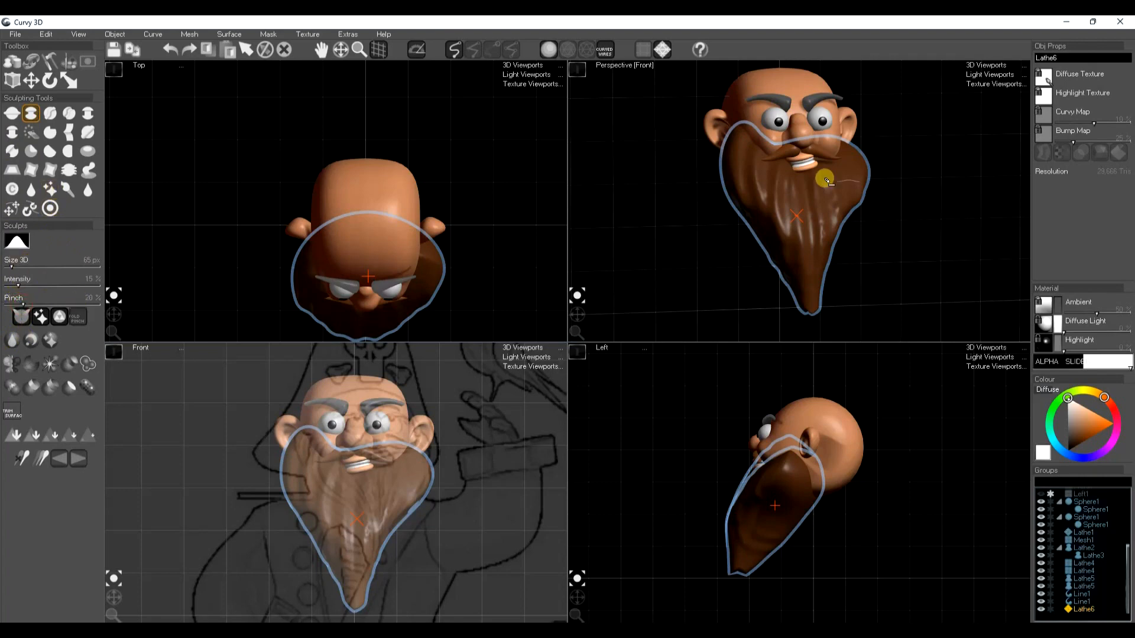
Carve further flowing grooves down the beard to its tip, using 15% intensity and 20% pinch
{"action": "mouse_move", "coordinate": [750, 138]}
{"action": "left_mouse_down"}
{"action": "mouse_move", "coordinate": [764, 241]}
{"action": "mouse_move", "coordinate": [798, 266]}
{"action": "left_mouse_up"}
{"action": "left_click_drag", "start_coordinate": [792, 158], "coordinate": [797, 260]}
{"action": "mouse_move", "coordinate": [776, 159]}
{"action": "left_mouse_down"}
{"action": "mouse_move", "coordinate": [770, 235]}
{"action": "mouse_move", "coordinate": [766, 212]}
{"action": "left_mouse_up"}
{"action": "left_click_drag", "start_coordinate": [767, 181], "coordinate": [806, 309]}
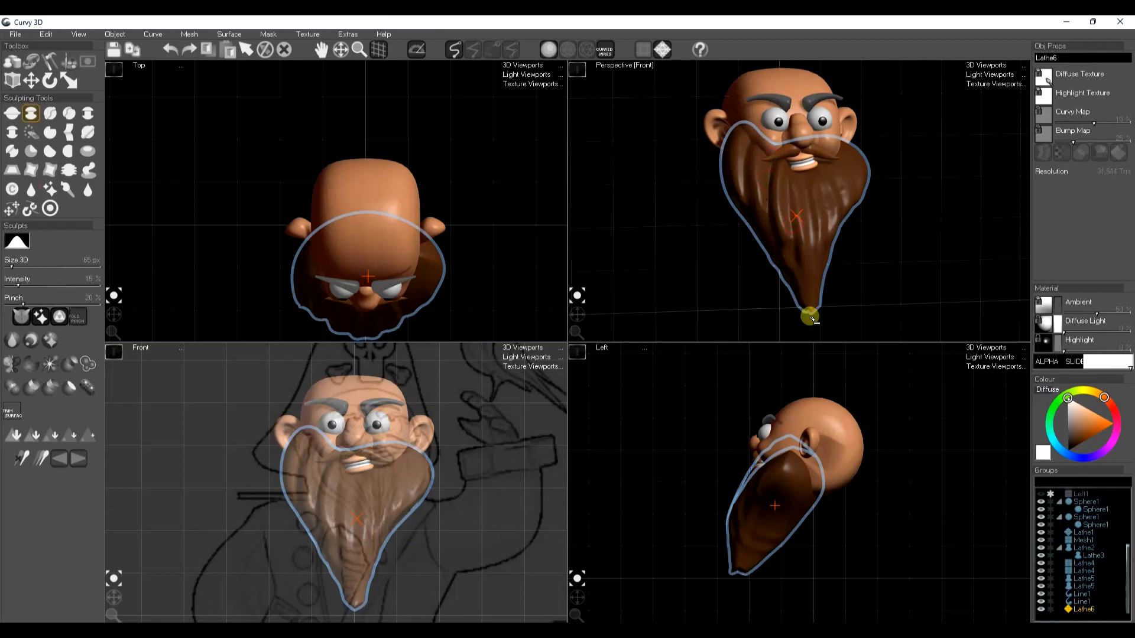
{"action": "middle_click_drag", "start_coordinate": [798, 211], "coordinate": [797, 230]}
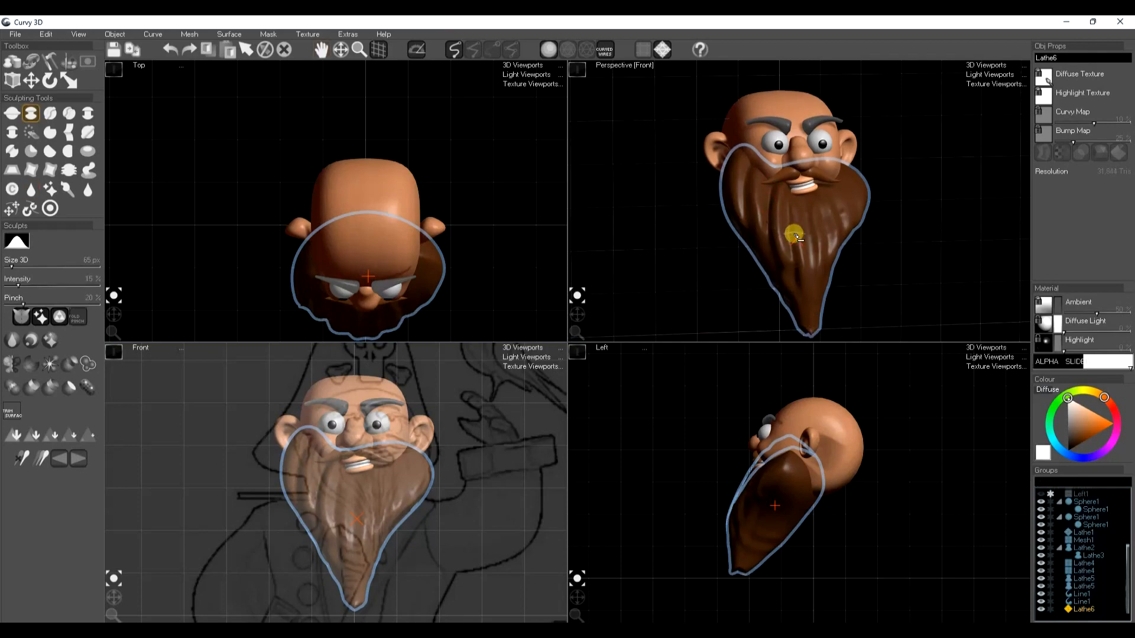
Try to copy the beard's material and apply it to one of the eyebrows
{"action": "key", "text": "ctrl+c"}
{"action": "key", "text": "space"}
{"action": "key", "text": "ctrl+f"}
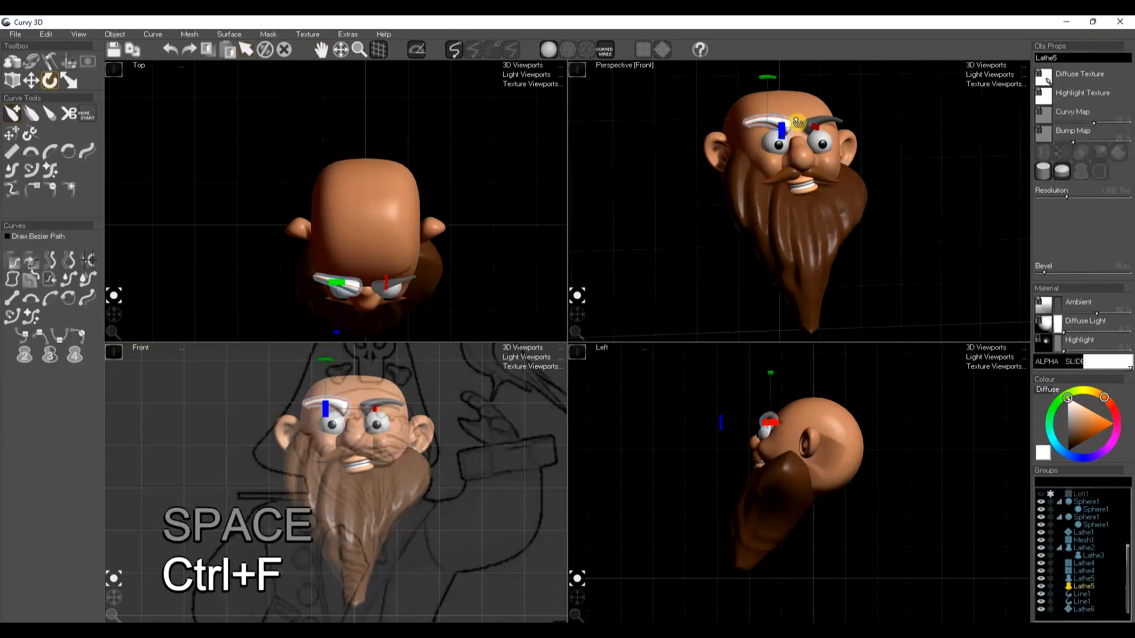
{"action": "left_click", "coordinate": [805, 264]}
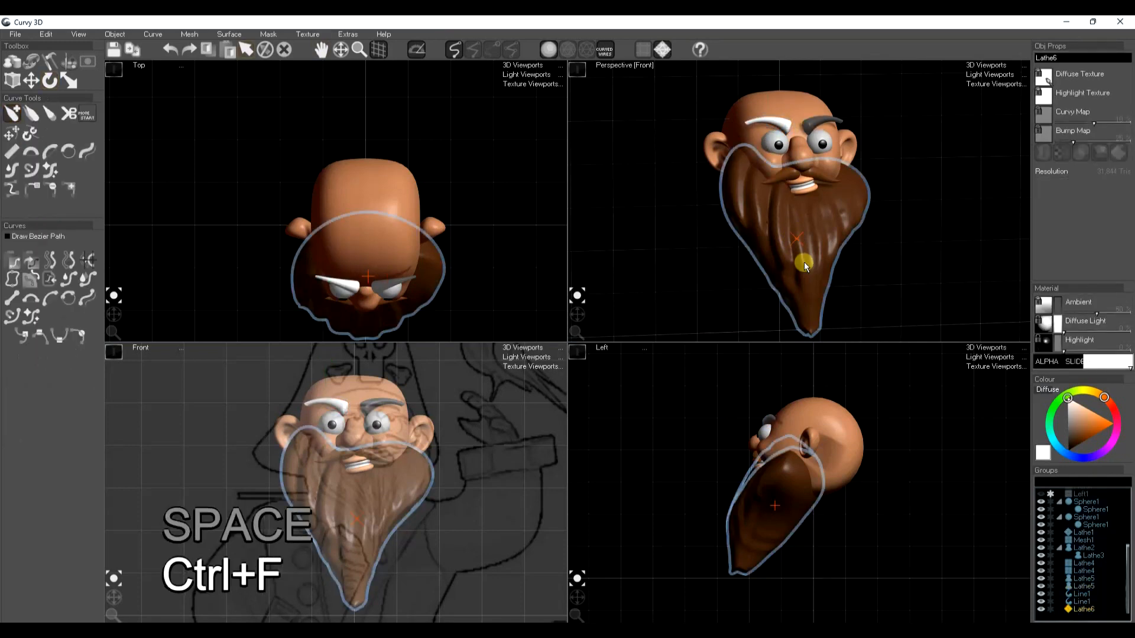
{"action": "key", "text": "space"}
Restore the whitened eyebrow to the grey material of the other one
{"action": "left_click", "coordinate": [790, 129]}
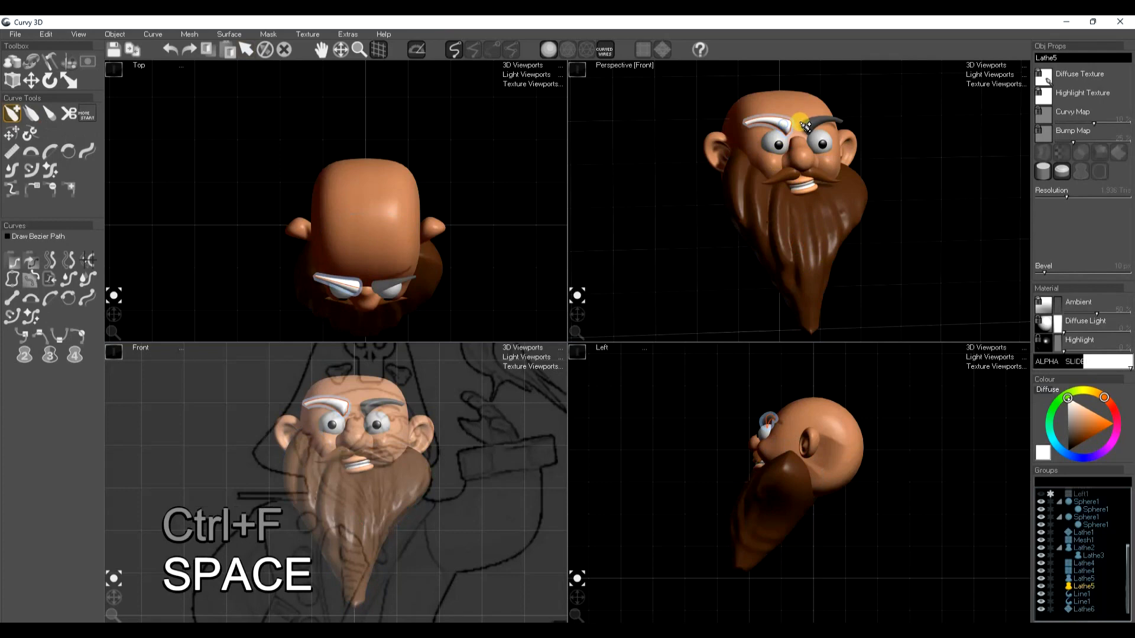
{"action": "key", "text": "ctrl+c"}
{"action": "key", "text": "space"}
{"action": "key", "text": "ctrl+f"}
{"action": "key", "text": "space"}
Lathe a small band profile against the forehead in the Left view as the start of a headband
{"action": "scroll", "coordinate": [807, 240], "scroll_direction": "down", "scroll_amount": 3}
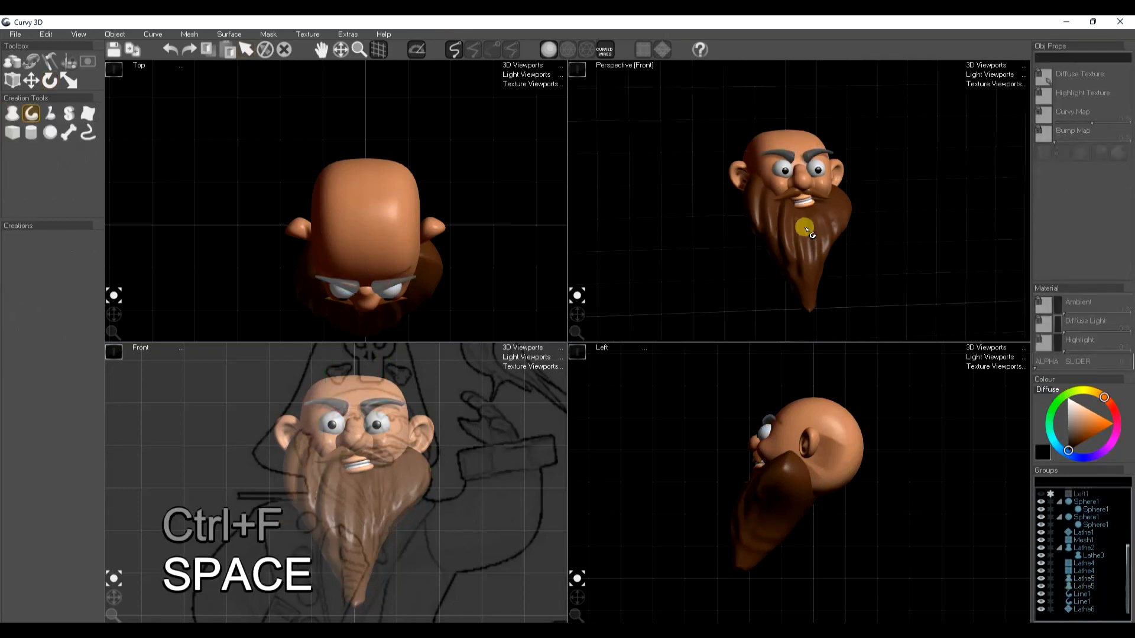
{"action": "middle_click_drag", "start_coordinate": [808, 231], "coordinate": [809, 255]}
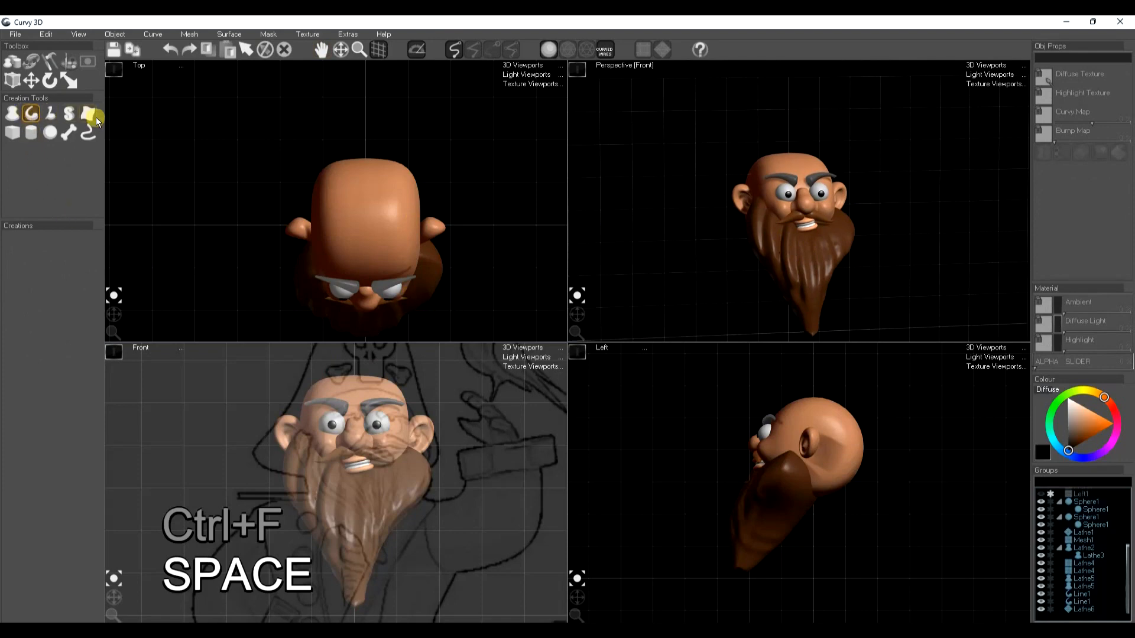
{"action": "left_click", "coordinate": [13, 116]}
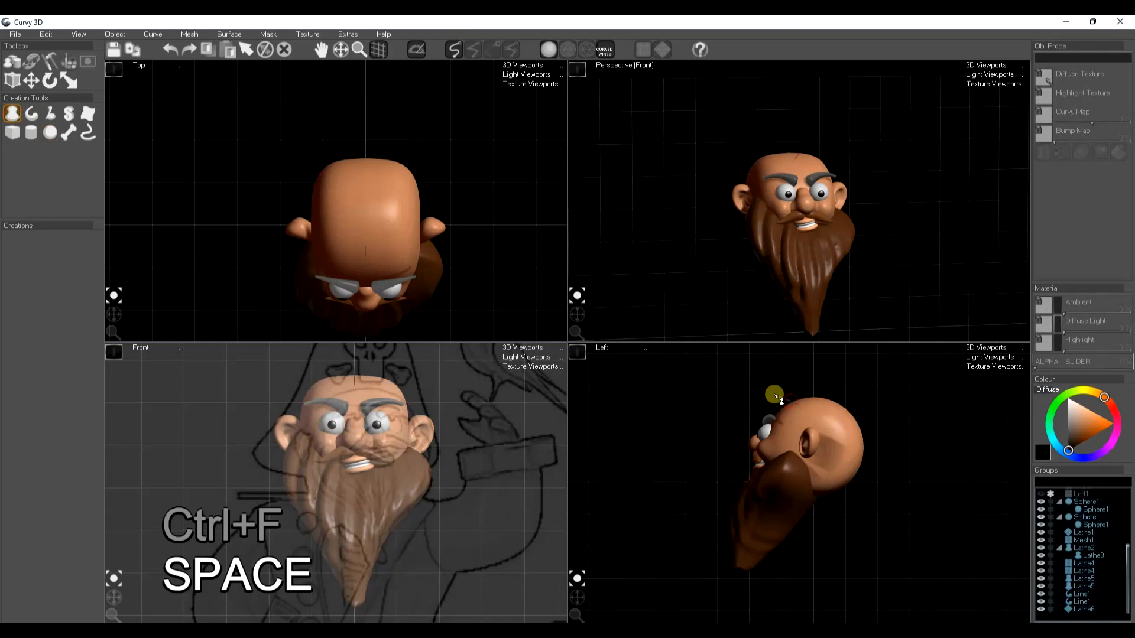
{"action": "left_click_drag", "start_coordinate": [774, 410], "coordinate": [785, 421]}
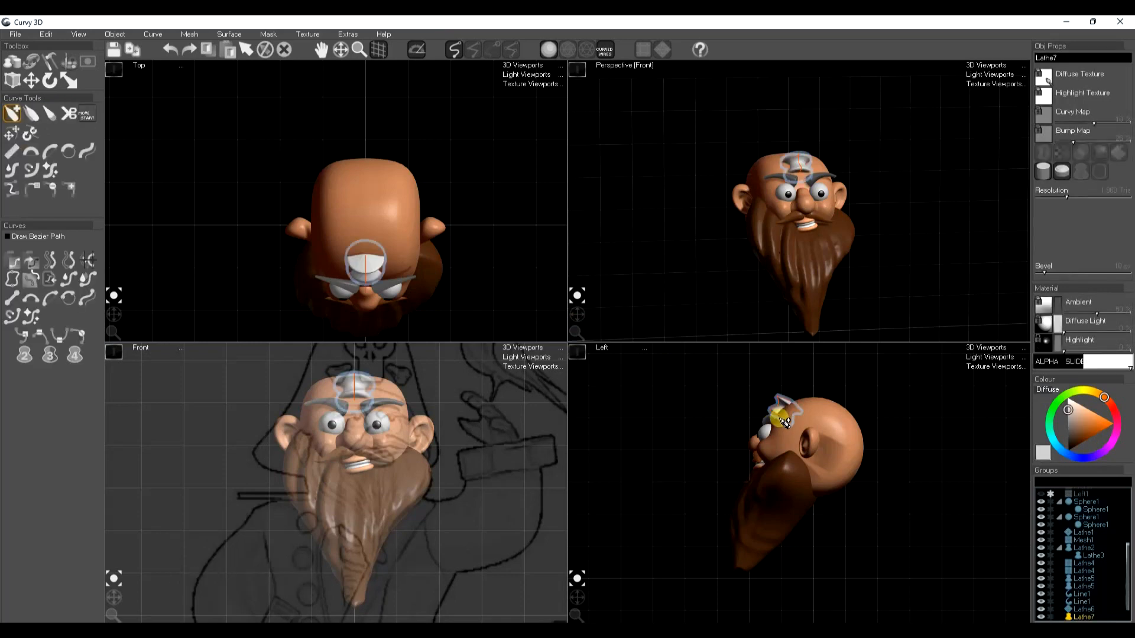
Smooth the band's profile and move its rear curve behind the head so the band wraps around it
{"action": "key", "text": "s"}
{"action": "key", "text": "s"}
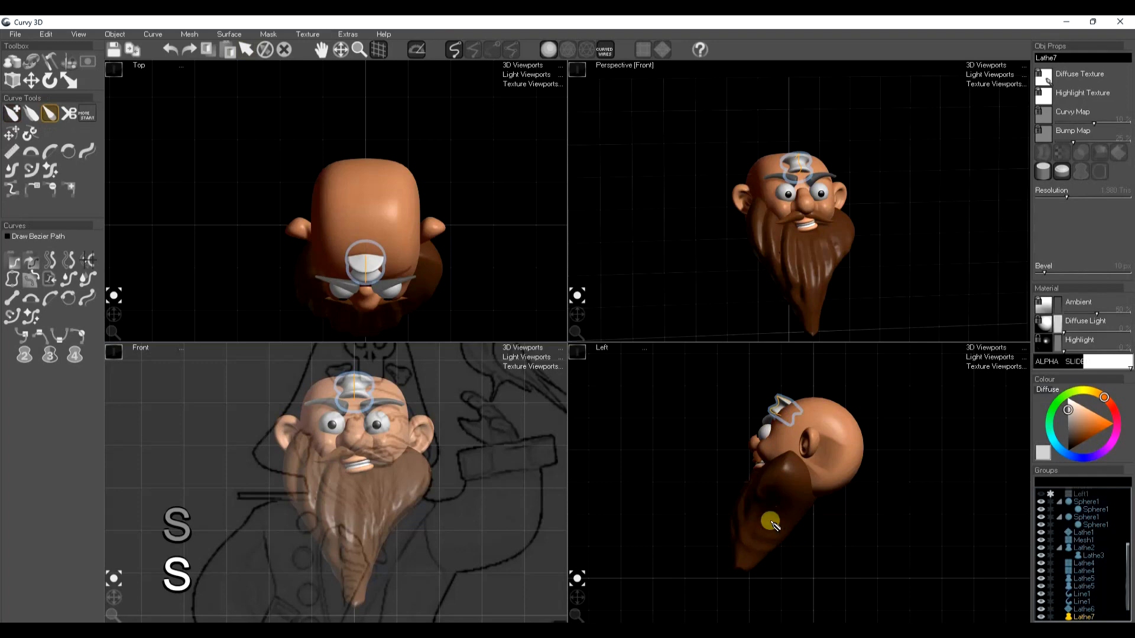
{"action": "key", "text": "s"}
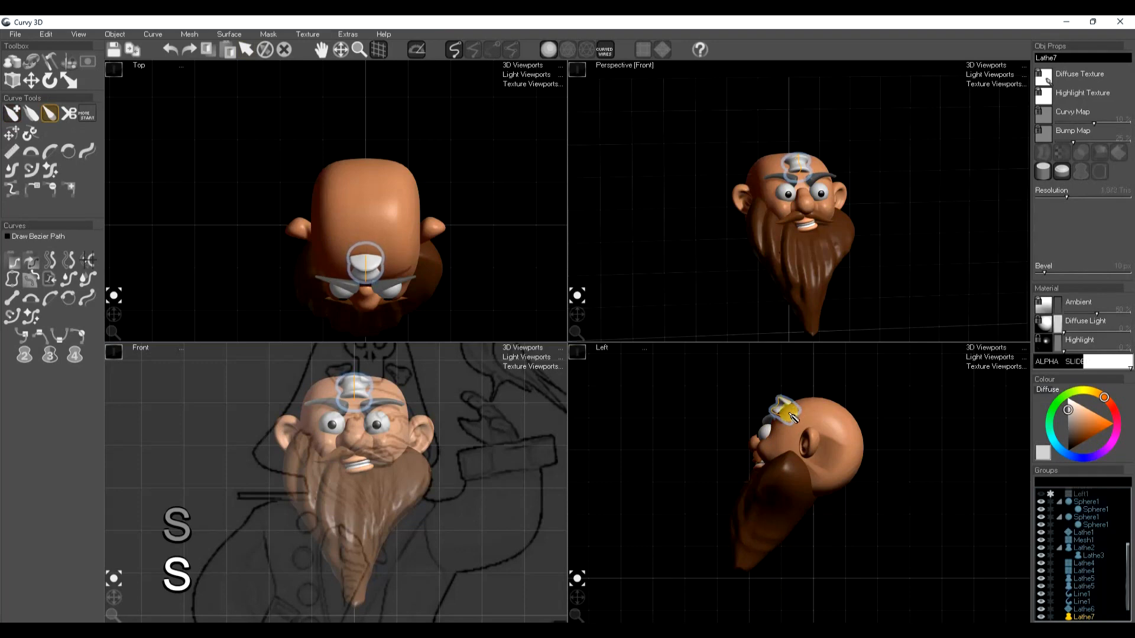
{"action": "key", "text": "w"}
{"action": "left_click_drag", "start_coordinate": [805, 433], "coordinate": [878, 468]}
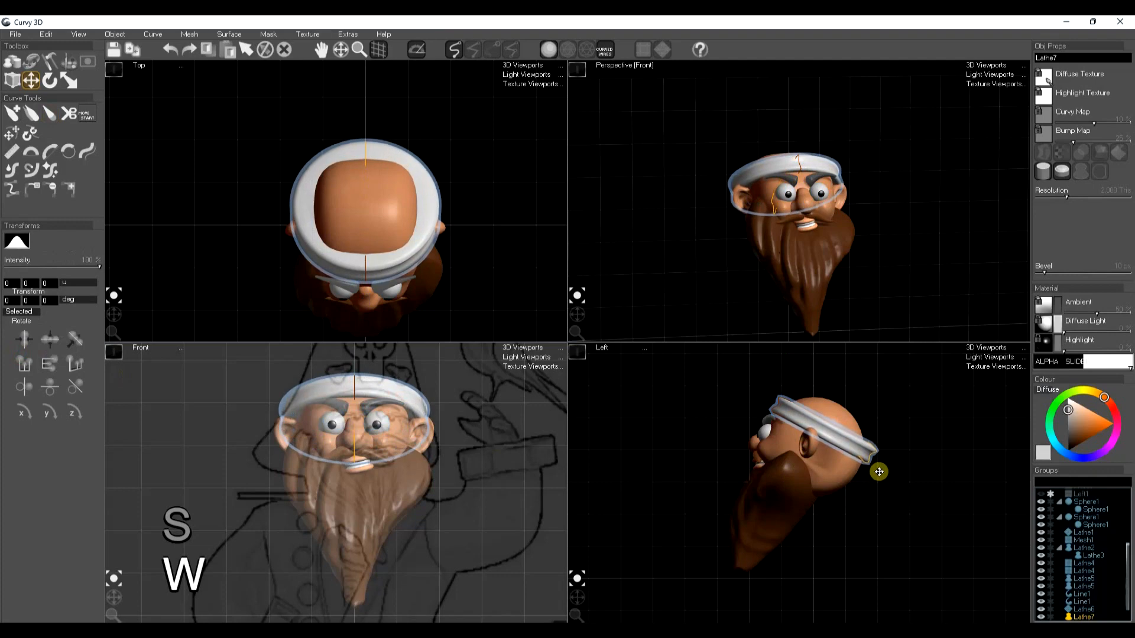
Raise the headband's mesh resolution and colour it dark red with a brighter red highlight
{"action": "left_click_drag", "start_coordinate": [1071, 199], "coordinate": [1083, 198]}
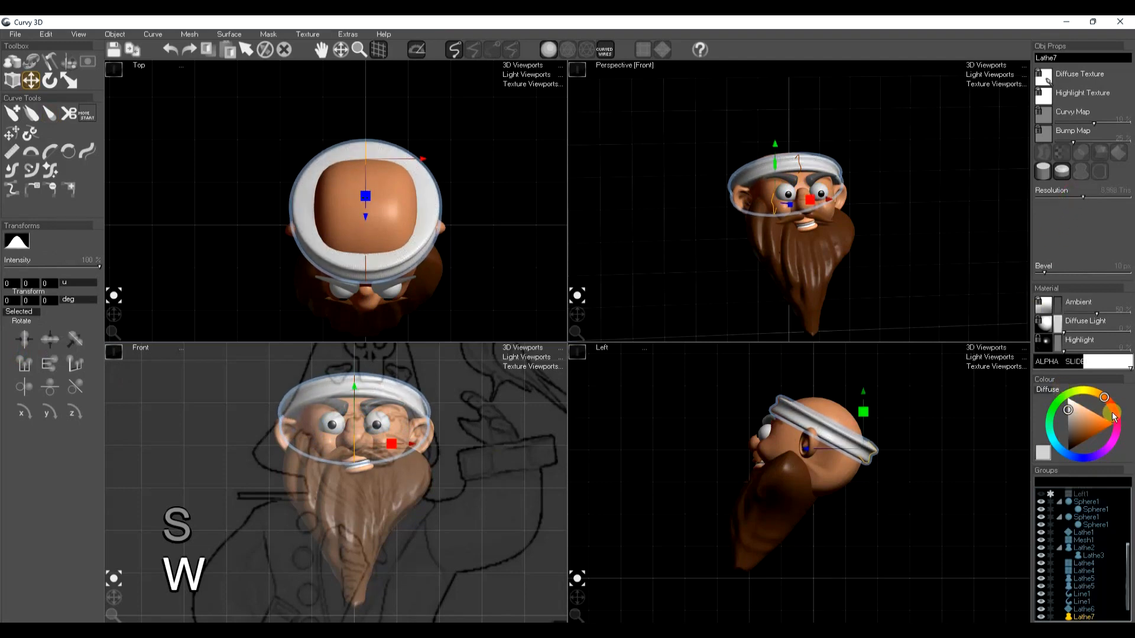
{"action": "left_click", "coordinate": [1047, 390]}
{"action": "left_click", "coordinate": [1050, 427]}
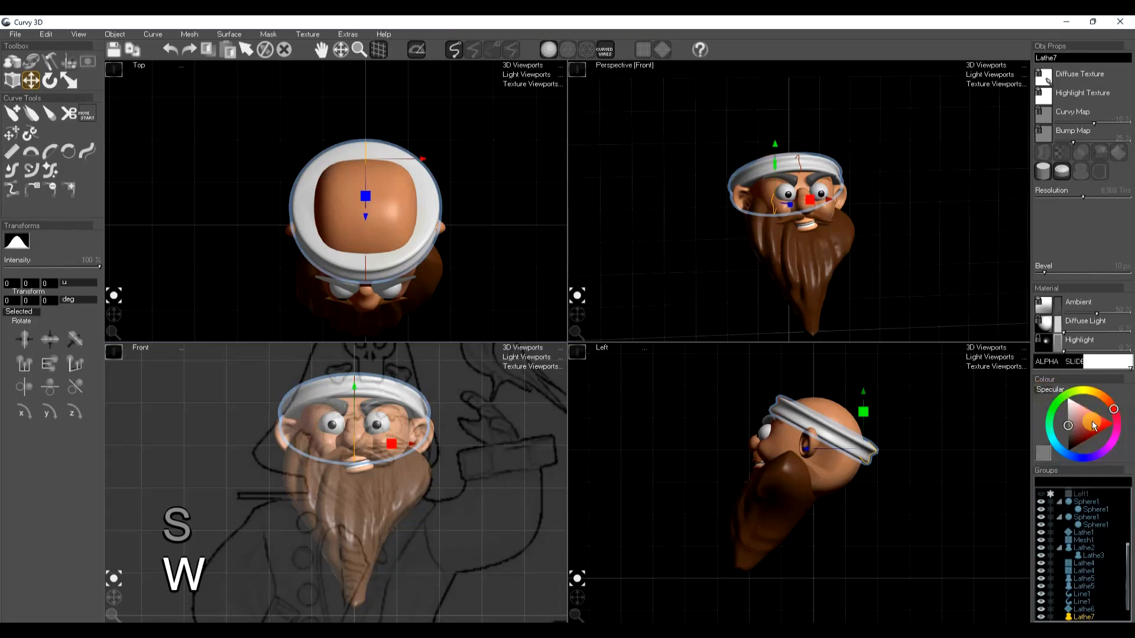
{"action": "left_click", "coordinate": [1058, 322]}
{"action": "left_click", "coordinate": [1093, 436]}
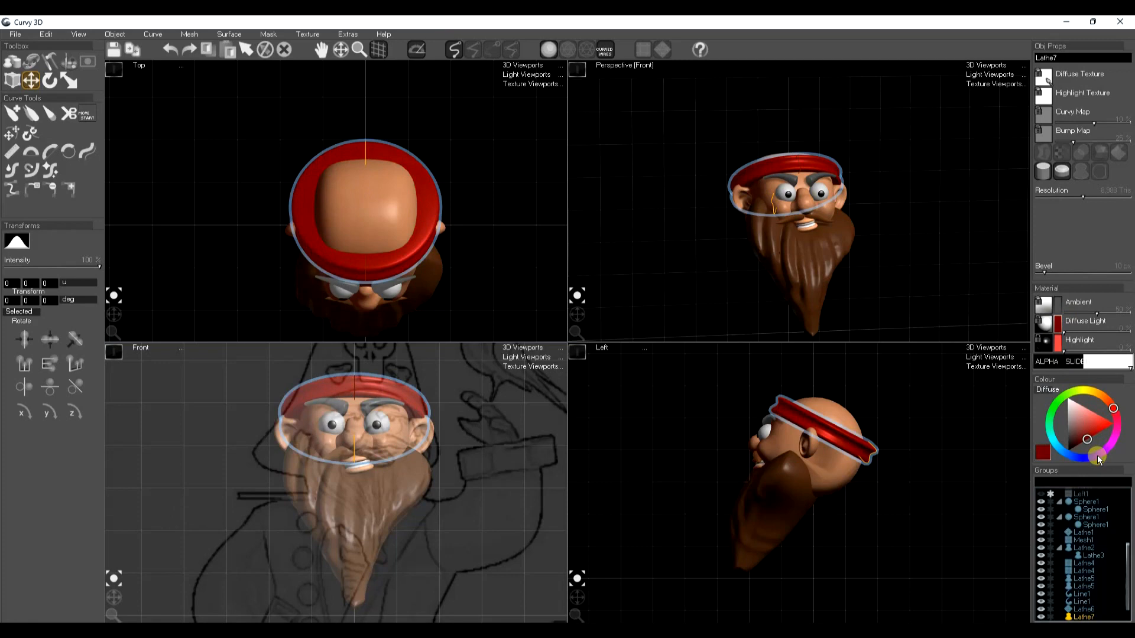
{"action": "key", "text": "space"}
{"action": "key", "text": "space"}
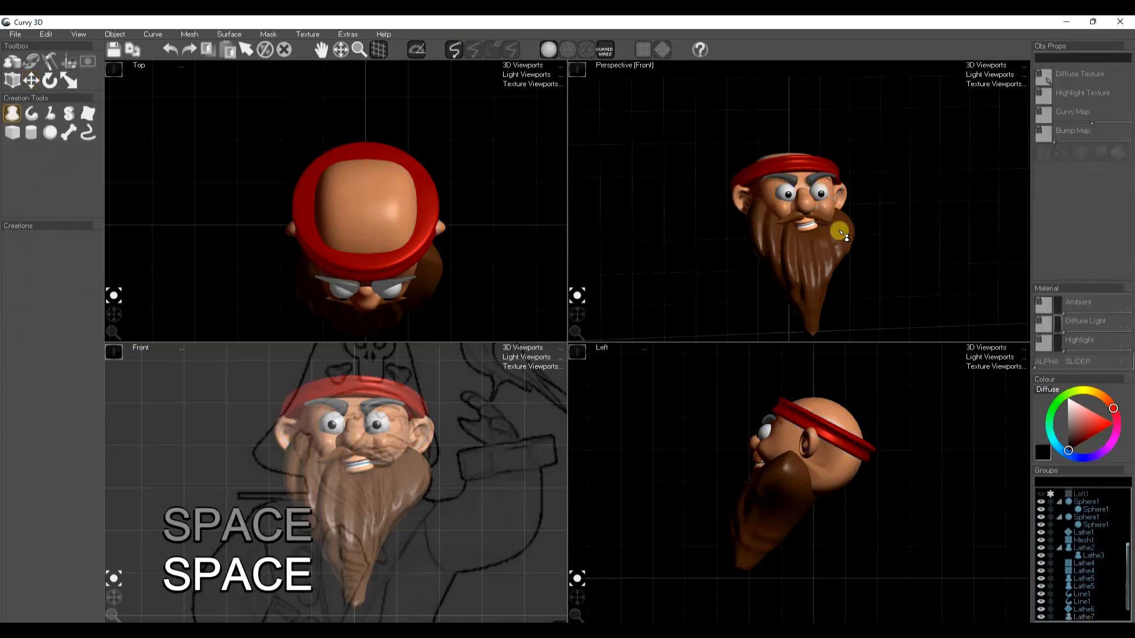
Lathe a bowl-shaped hat from a curved profile rising above the headband in the Left view
{"action": "scroll", "coordinate": [751, 467], "scroll_direction": "down", "scroll_amount": 4}
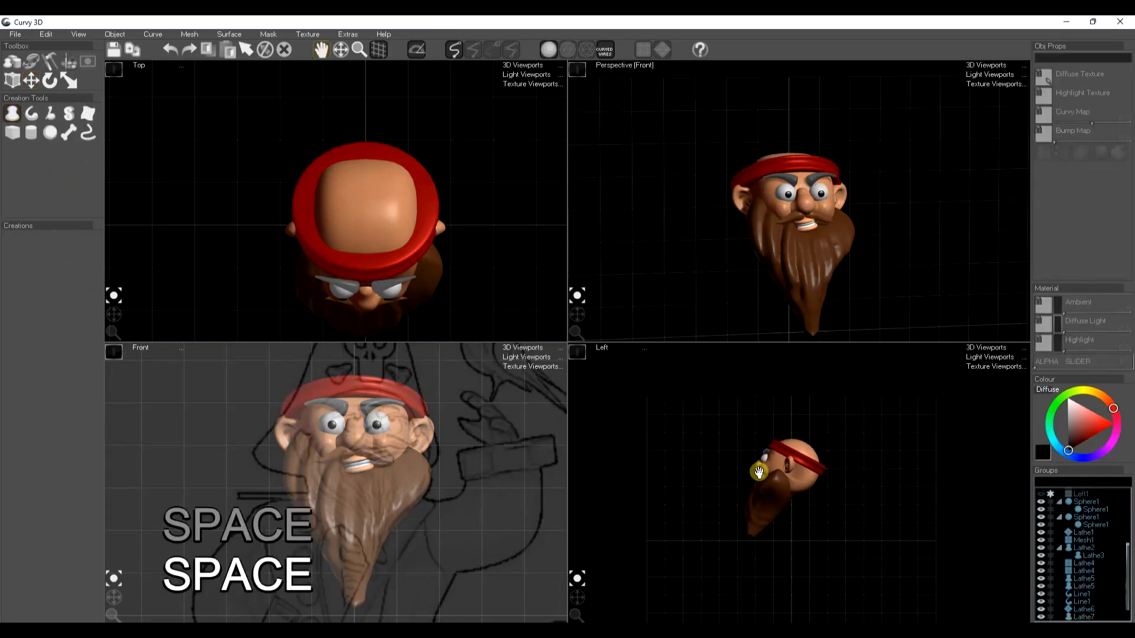
{"action": "scroll", "coordinate": [354, 440], "scroll_direction": "down", "scroll_amount": 3}
{"action": "middle_click_drag", "start_coordinate": [352, 440], "coordinate": [351, 456]}
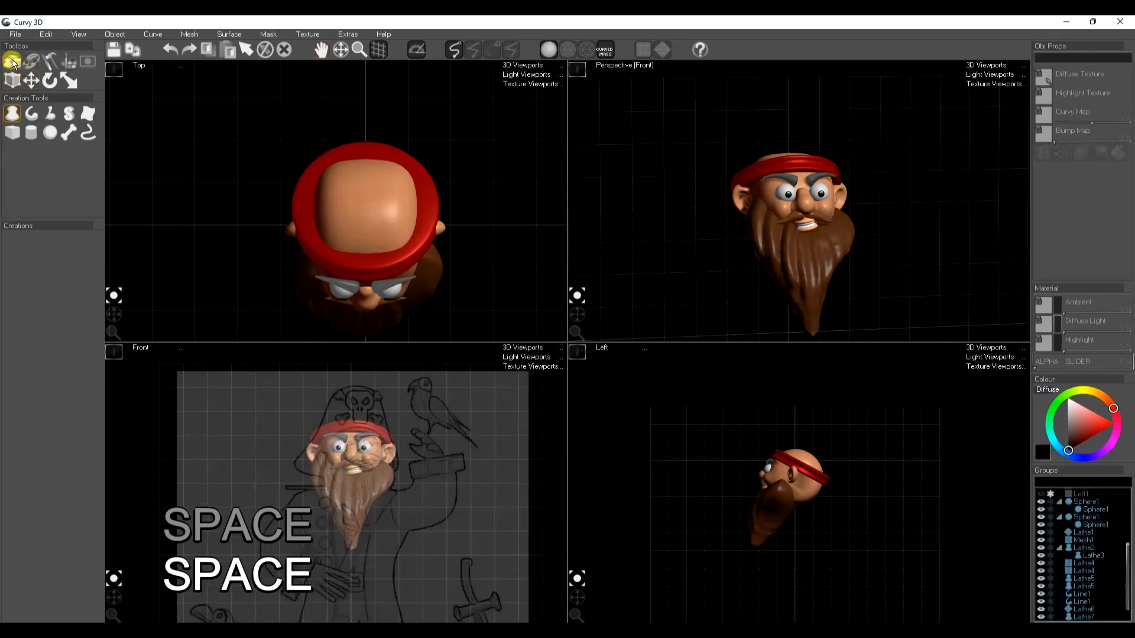
{"action": "left_click", "coordinate": [12, 112]}
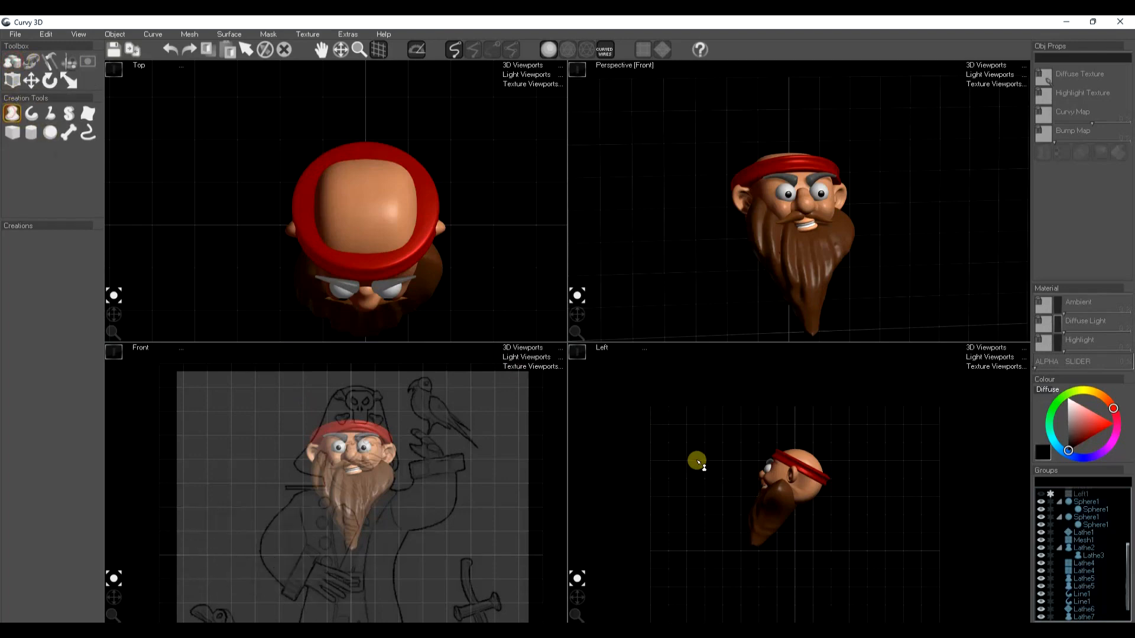
{"action": "left_click_drag", "start_coordinate": [779, 452], "coordinate": [761, 402]}
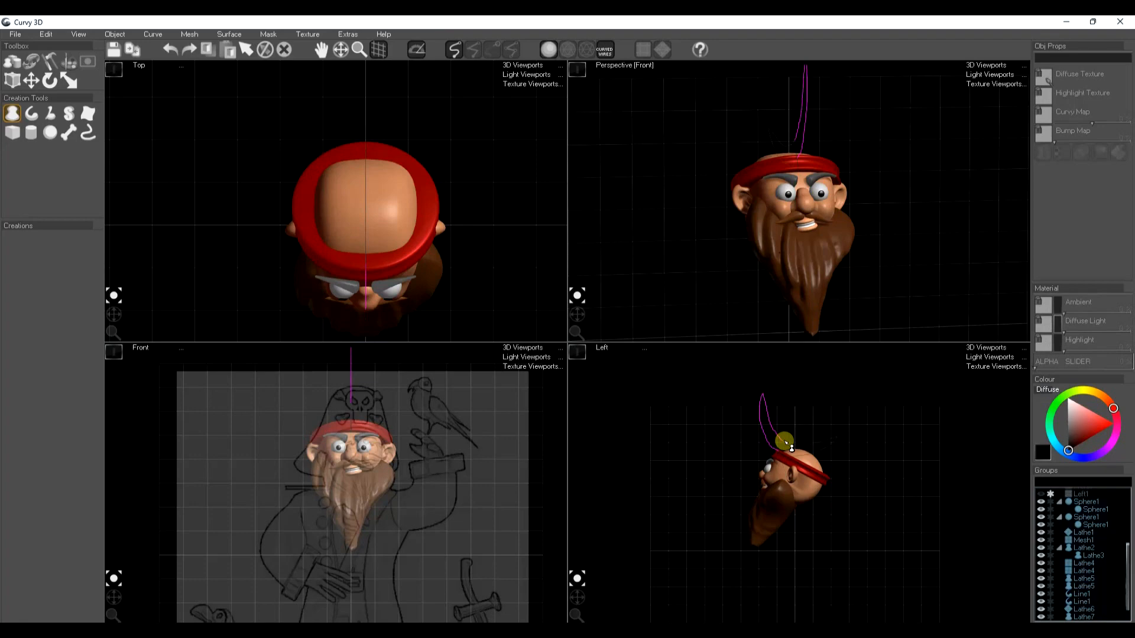
{"action": "left_click_drag", "start_coordinate": [791, 448], "coordinate": [786, 443]}
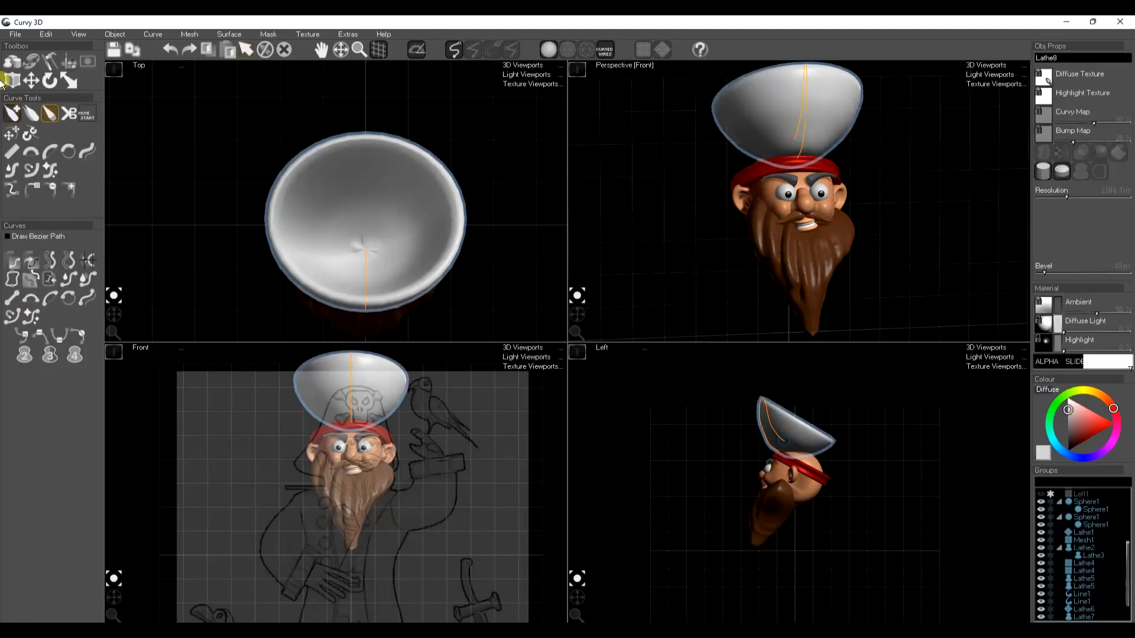
Adjust the hat's rear profile curve and move it back behind the head to make a wide tilted brim
{"action": "left_click", "coordinate": [69, 151]}
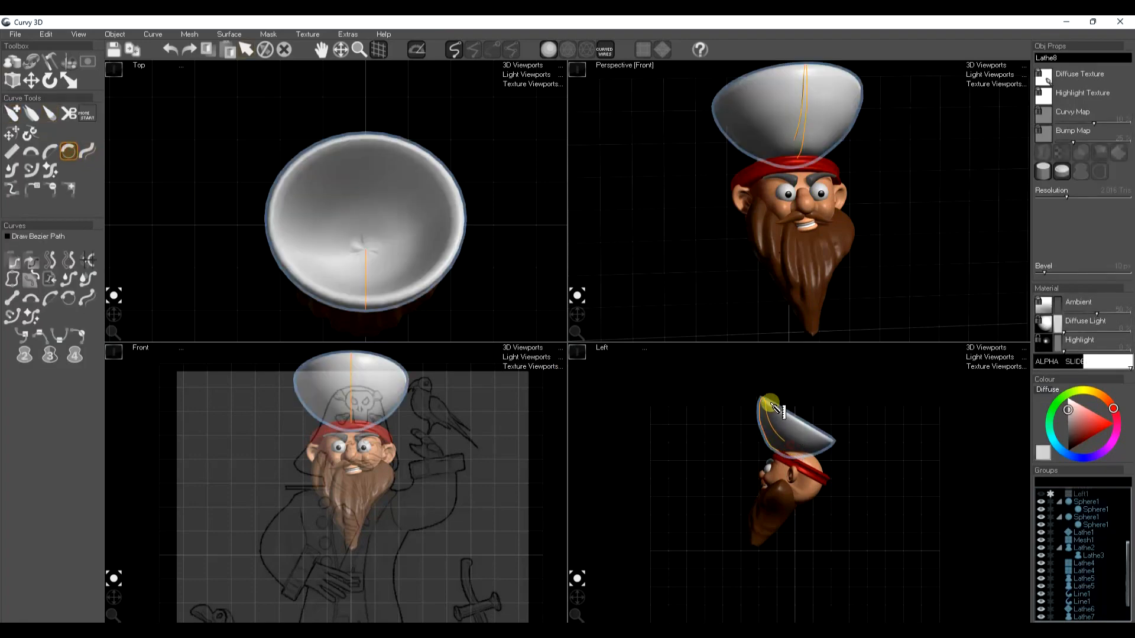
{"action": "left_click_drag", "start_coordinate": [763, 394], "coordinate": [759, 393]}
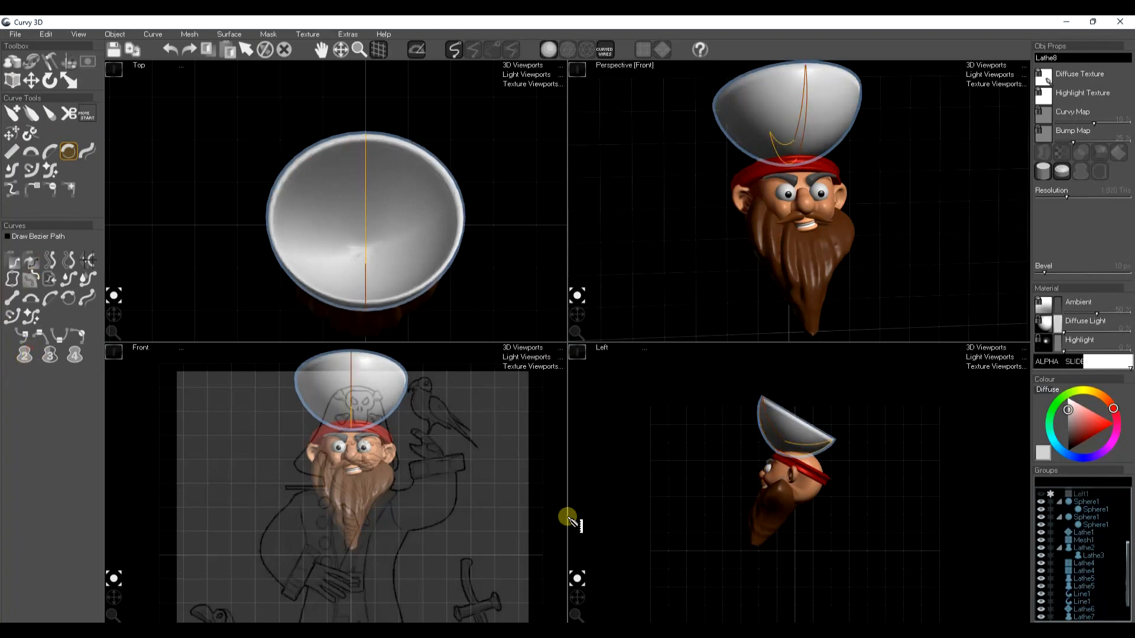
{"action": "key", "text": "w"}
{"action": "left_click_drag", "start_coordinate": [784, 477], "coordinate": [844, 494]}
{"action": "left_click_drag", "start_coordinate": [577, 314], "coordinate": [584, 316]}
{"action": "middle_click_drag", "start_coordinate": [831, 214], "coordinate": [816, 243]}
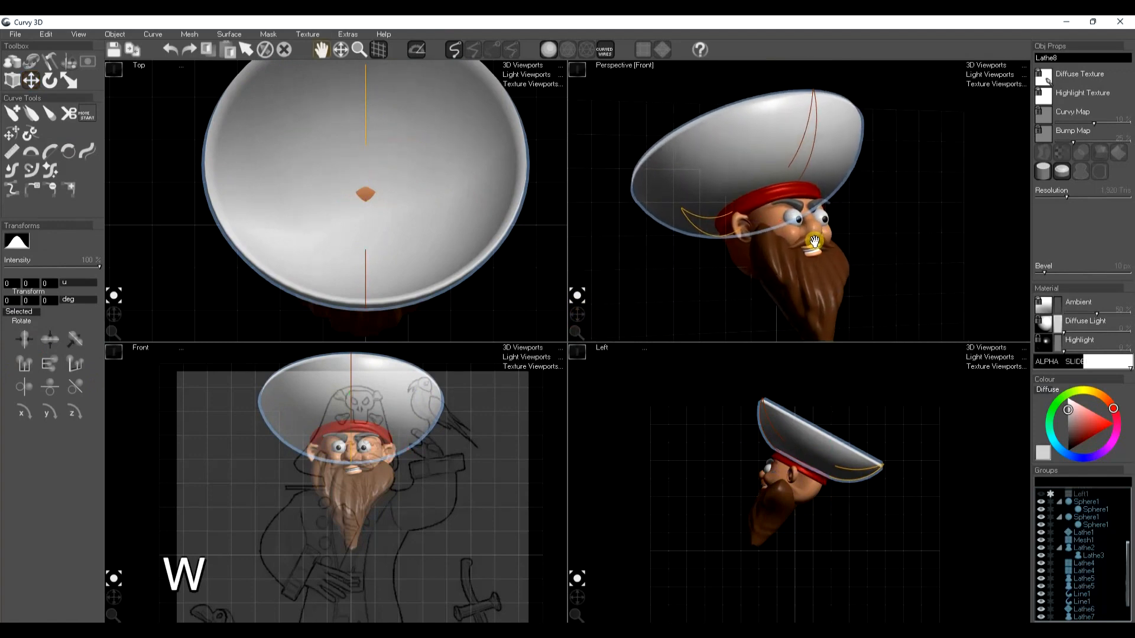
Convert the hat to a mesh and pull its sides down into a raised front with upturned brim corners
{"action": "key", "text": "k"}
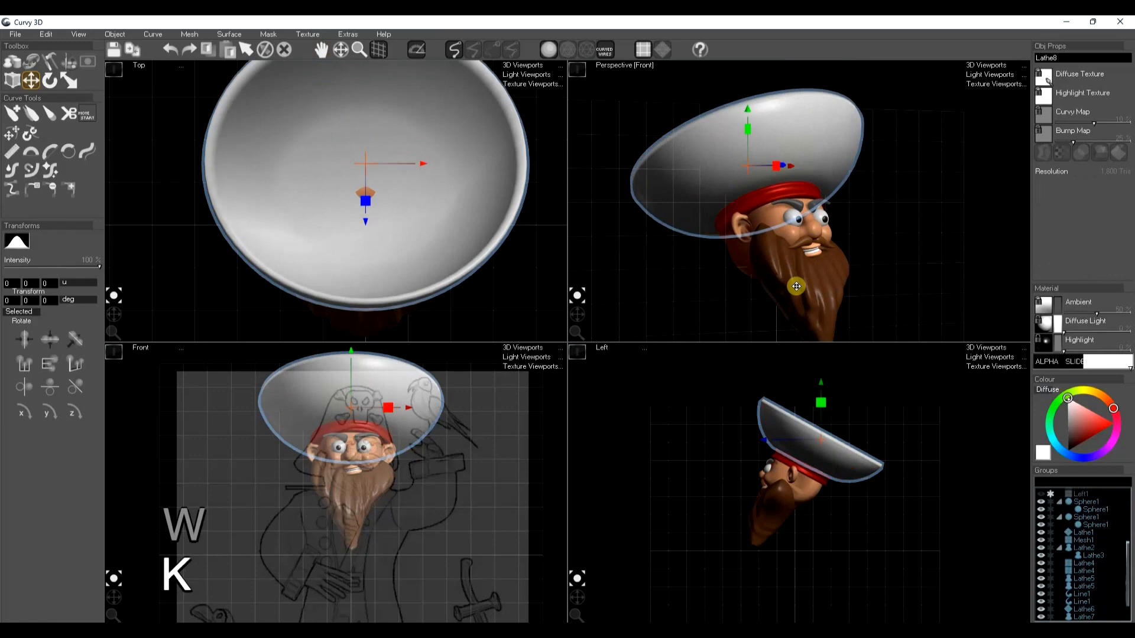
{"action": "left_click", "coordinate": [42, 59]}
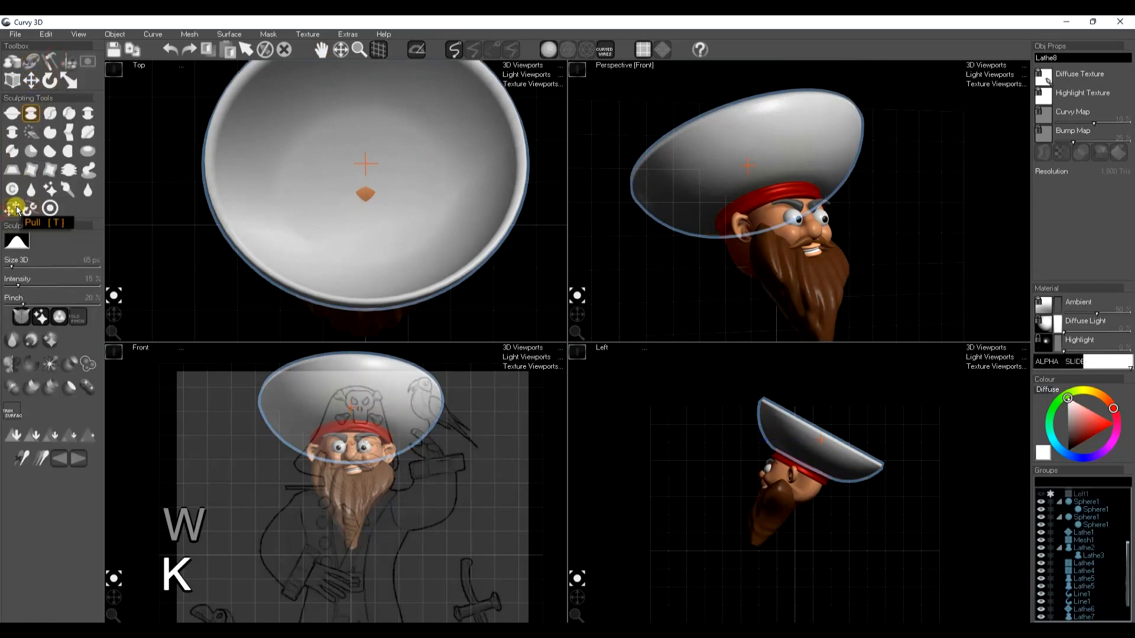
{"action": "left_click", "coordinate": [14, 209]}
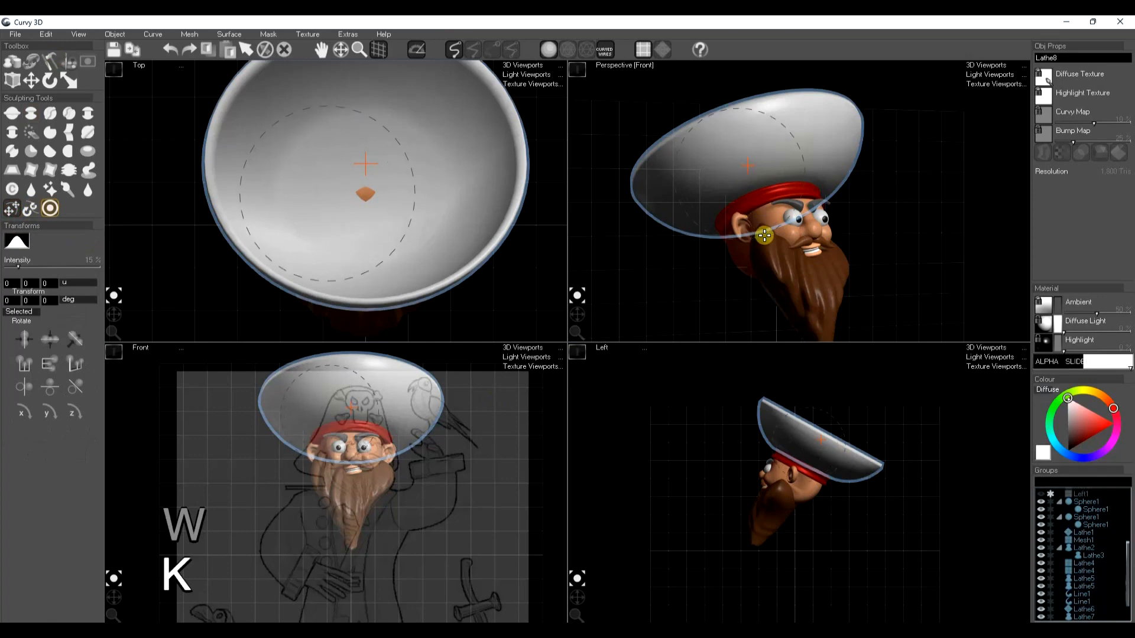
{"action": "mouse_move", "coordinate": [693, 122]}
{"action": "left_mouse_down"}
{"action": "mouse_move", "coordinate": [704, 171]}
{"action": "mouse_move", "coordinate": [759, 136]}
{"action": "mouse_move", "coordinate": [754, 123]}
{"action": "mouse_move", "coordinate": [695, 200]}
{"action": "left_mouse_up"}
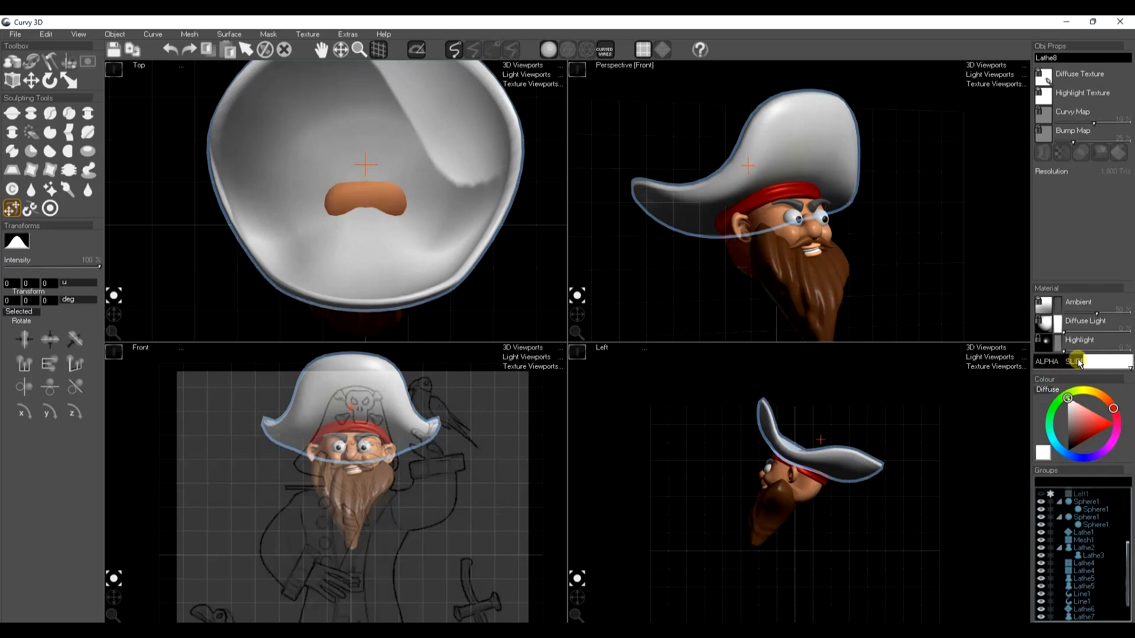
Scale the whole hat down slightly and reposition it on the head
{"action": "key", "text": "e"}
{"action": "key", "text": "r"}
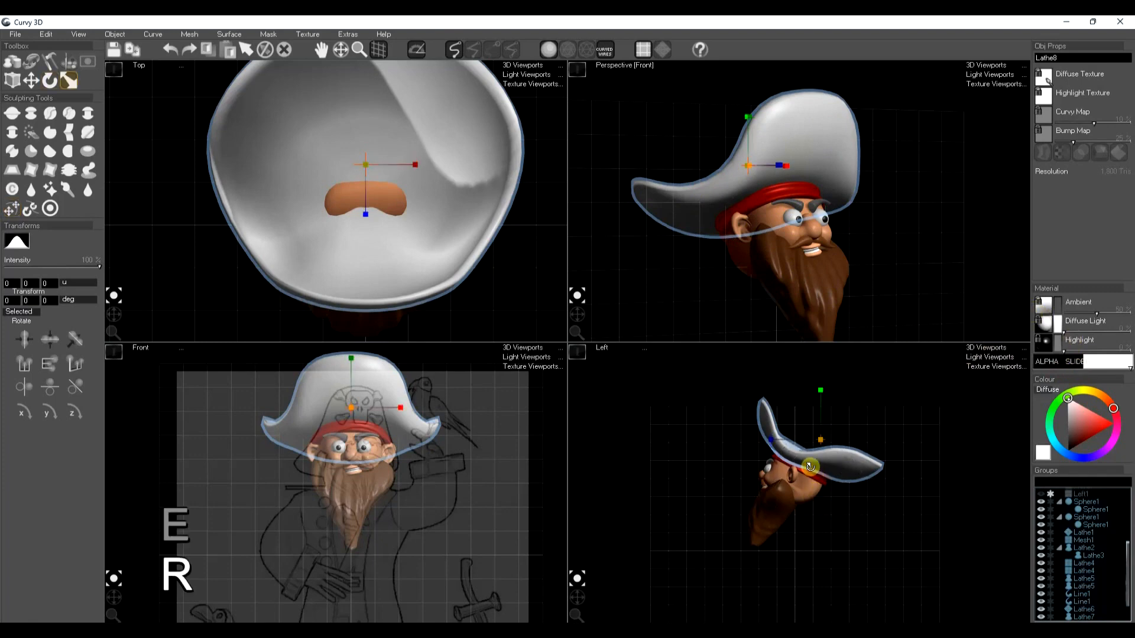
{"action": "mouse_move", "coordinate": [818, 424]}
{"action": "left_mouse_down"}
{"action": "mouse_move", "coordinate": [799, 447]}
{"action": "mouse_move", "coordinate": [812, 458]}
{"action": "left_mouse_up"}
{"action": "key", "text": "w"}
{"action": "key", "text": "space"}
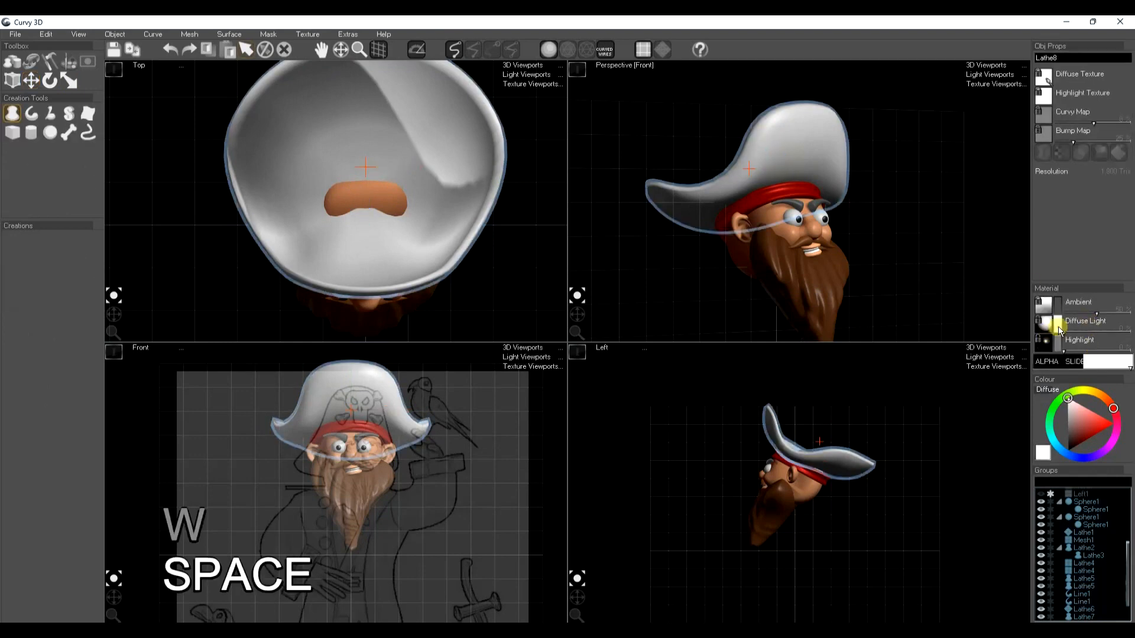
Colour the hat dark grey, almost black, by darkening its diffuse and ambient colours
{"action": "left_click", "coordinate": [1066, 439]}
{"action": "mouse_move", "coordinate": [1067, 440]}
{"action": "left_mouse_down"}
{"action": "mouse_move", "coordinate": [1050, 418]}
{"action": "mouse_move", "coordinate": [1067, 449]}
{"action": "mouse_move", "coordinate": [1069, 437]}
{"action": "left_mouse_up"}
{"action": "left_click", "coordinate": [1057, 305]}
{"action": "left_click", "coordinate": [1057, 321]}
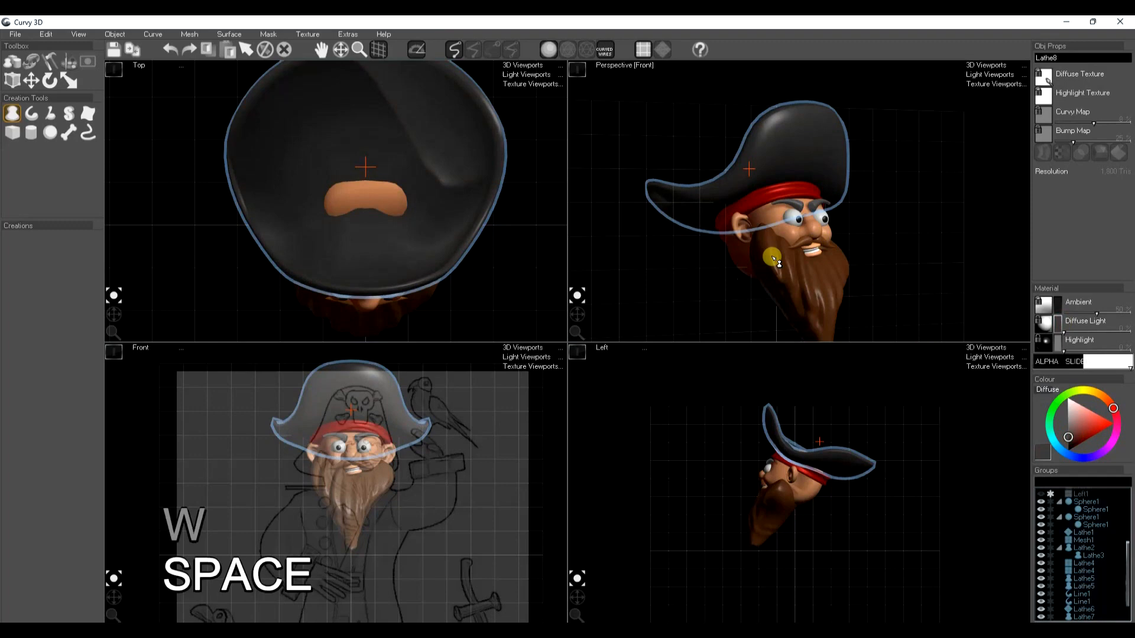
Narrow the pirate hat by scaling it down horizontally, then save the scene
{"action": "left_click", "coordinate": [732, 282]}
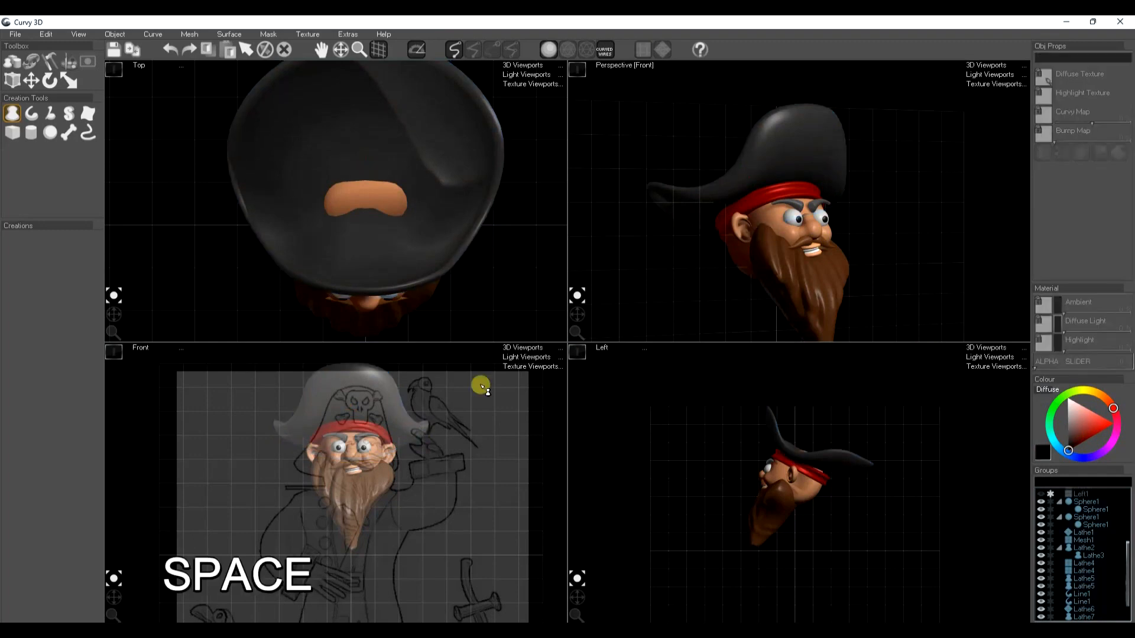
{"action": "left_click", "coordinate": [392, 422]}
{"action": "key", "text": "e"}
{"action": "key", "text": "r"}
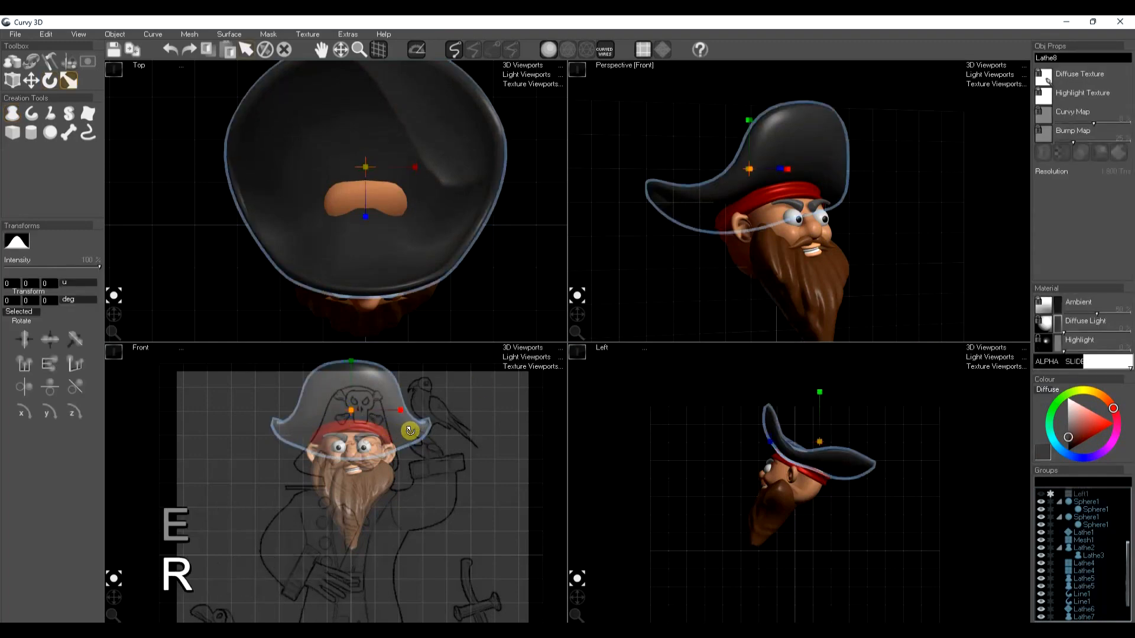
{"action": "left_click_drag", "start_coordinate": [396, 409], "coordinate": [380, 405]}
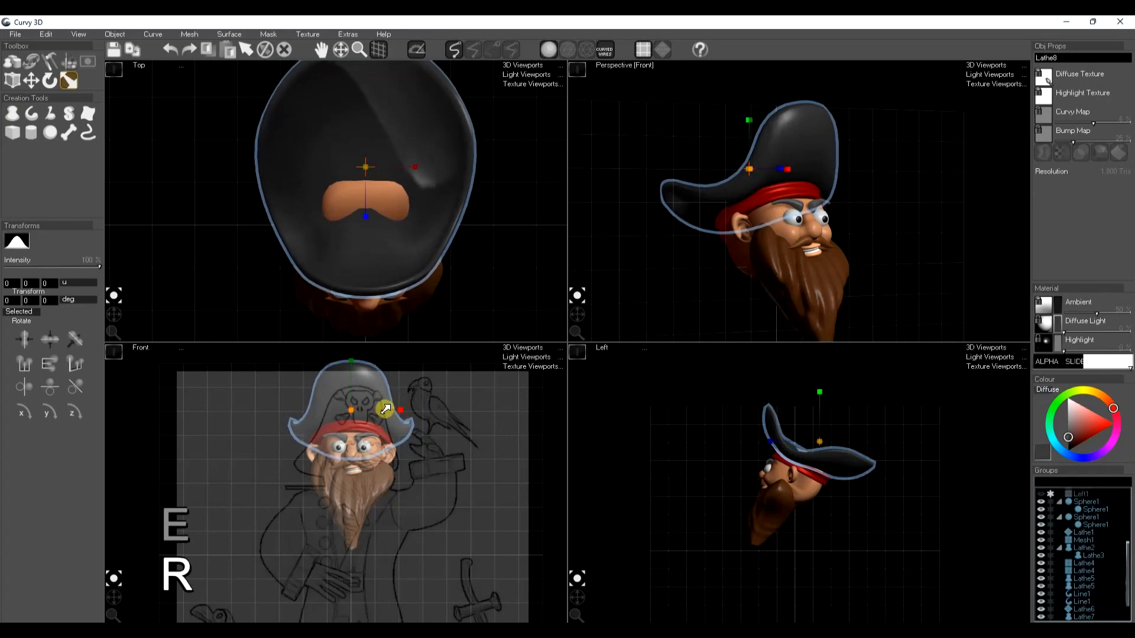
{"action": "key", "text": "space"}
{"action": "left_click_drag", "start_coordinate": [576, 318], "coordinate": [572, 310]}
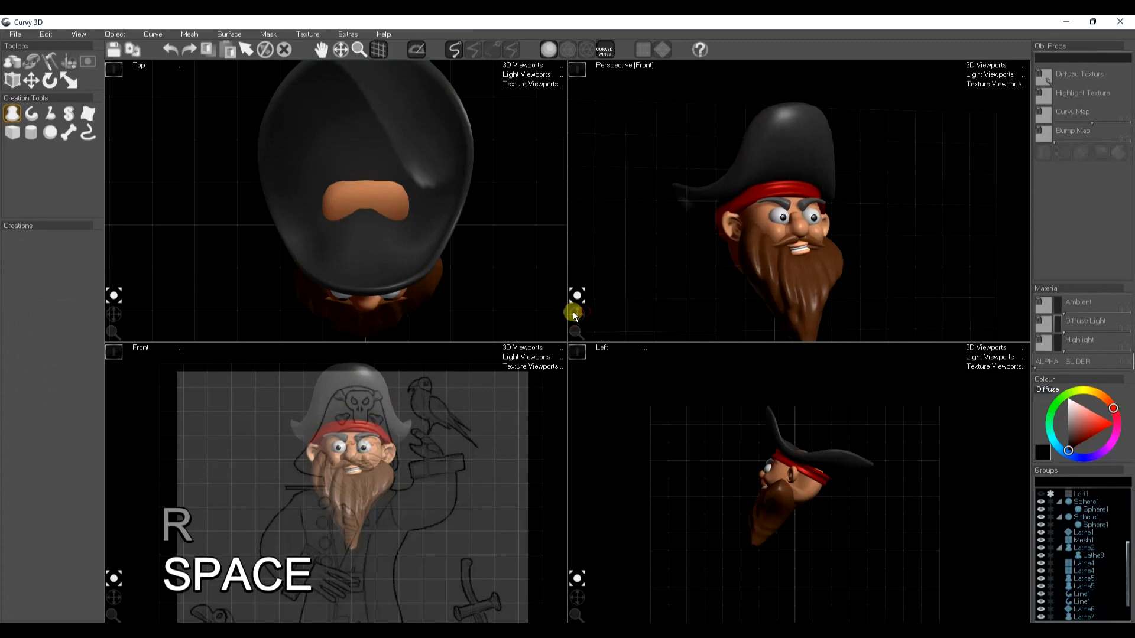
{"action": "key", "text": "ctrl+shift+s"}
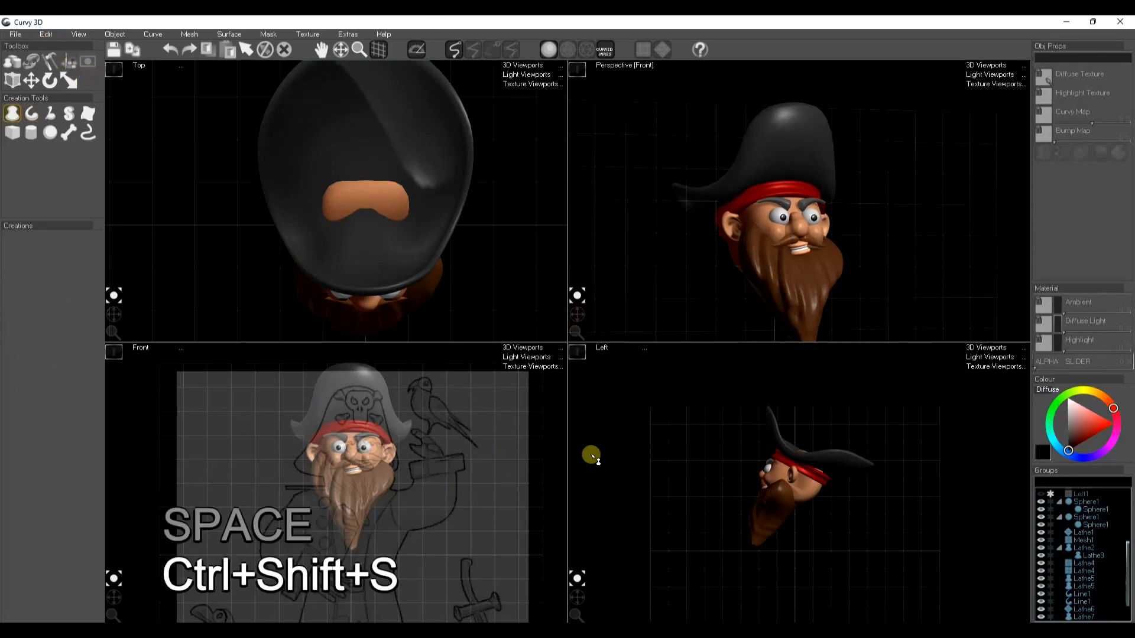
Hide the front reference sketch and the hat to leave clear space above the head
{"action": "middle_click_drag", "start_coordinate": [398, 449], "coordinate": [401, 472]}
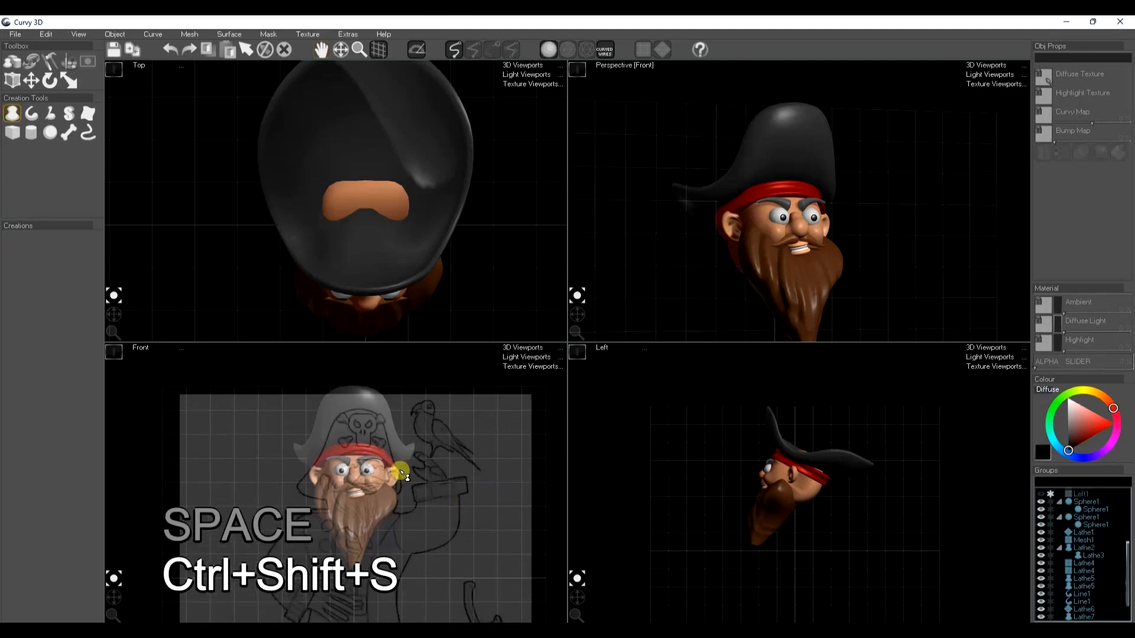
{"action": "middle_click_drag", "start_coordinate": [362, 425], "coordinate": [362, 438]}
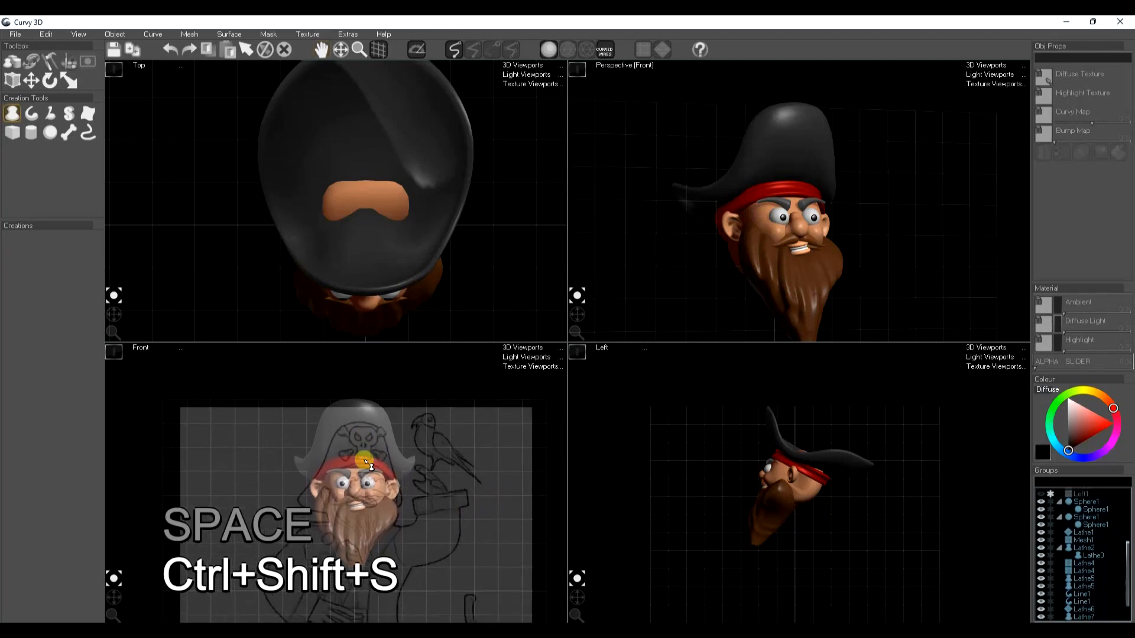
{"action": "scroll", "coordinate": [1041, 503], "scroll_direction": "up", "scroll_amount": 2}
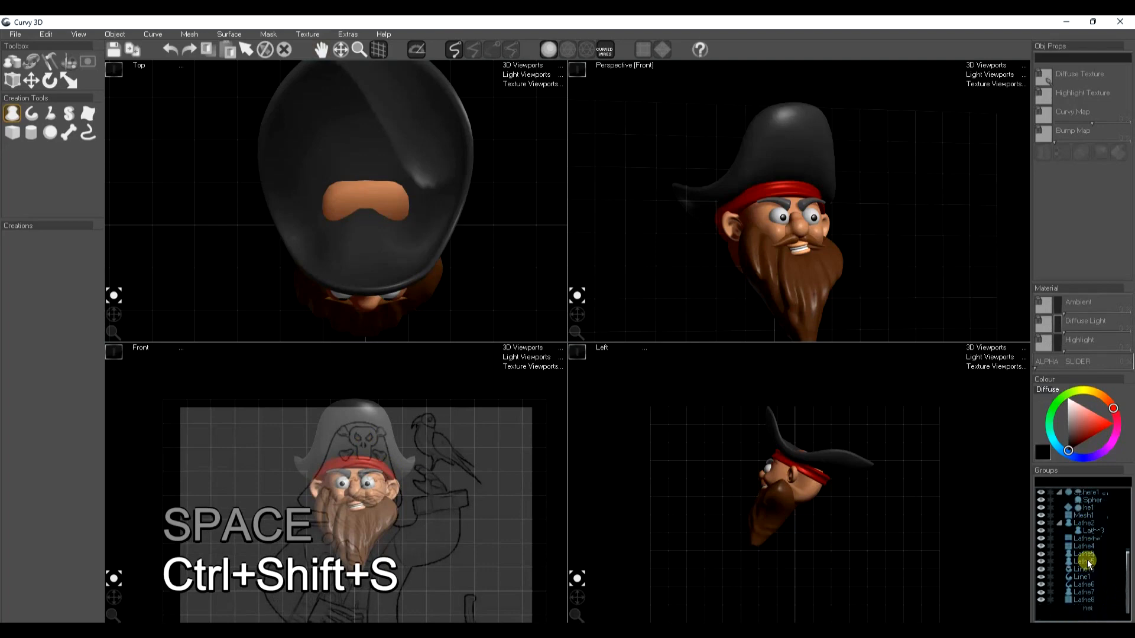
{"action": "left_click", "coordinate": [1041, 495]}
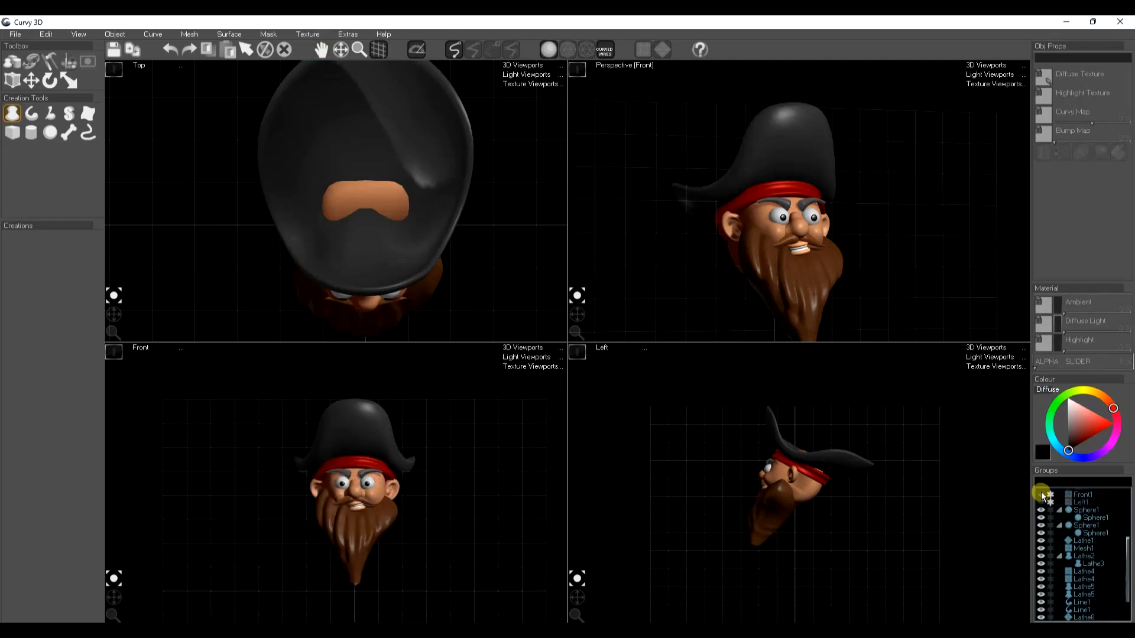
{"action": "scroll", "coordinate": [368, 428], "scroll_direction": "up", "scroll_amount": 3}
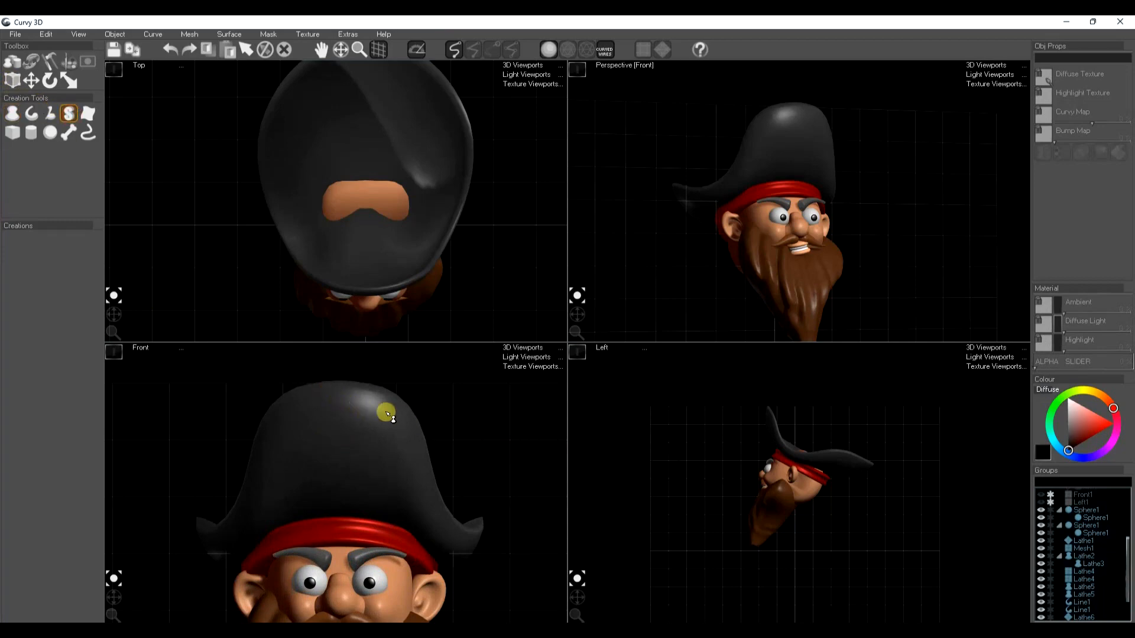
{"action": "scroll", "coordinate": [1086, 578], "scroll_direction": "down", "scroll_amount": 2}
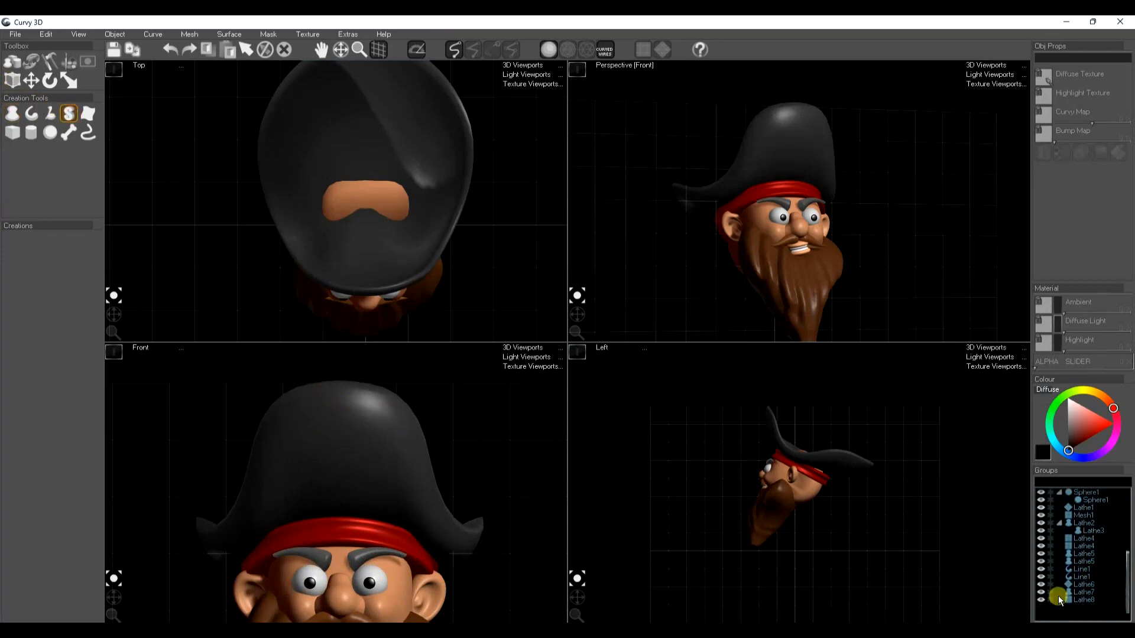
{"action": "left_click", "coordinate": [1040, 600]}
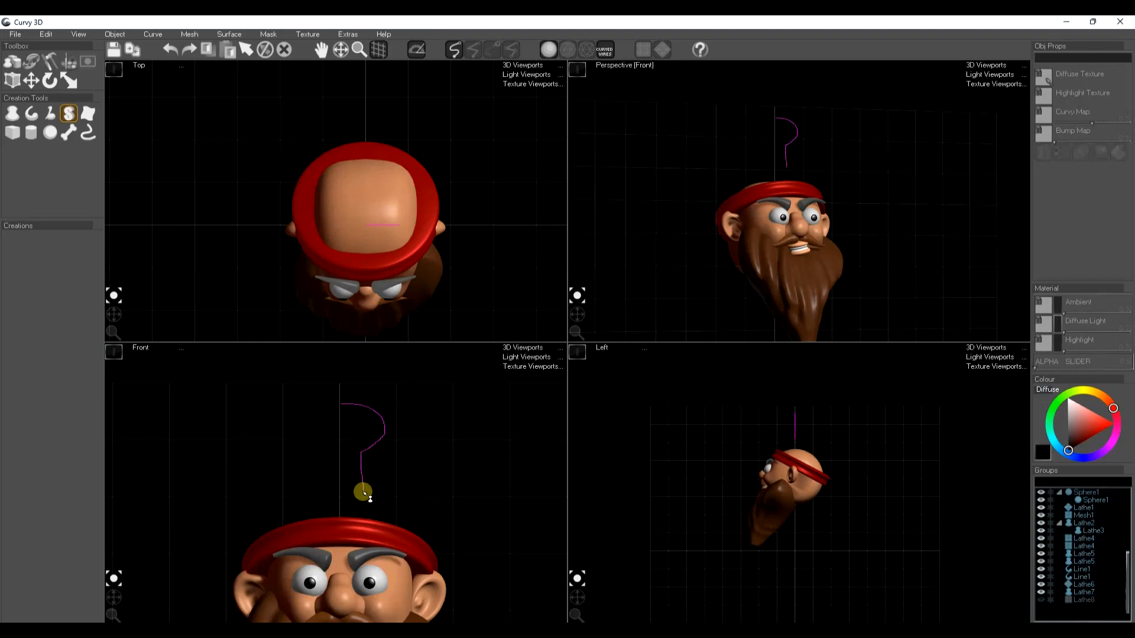
Create a slab from half a skull outline above the head and mirror its curve left to right
{"action": "left_click", "coordinate": [338, 496]}
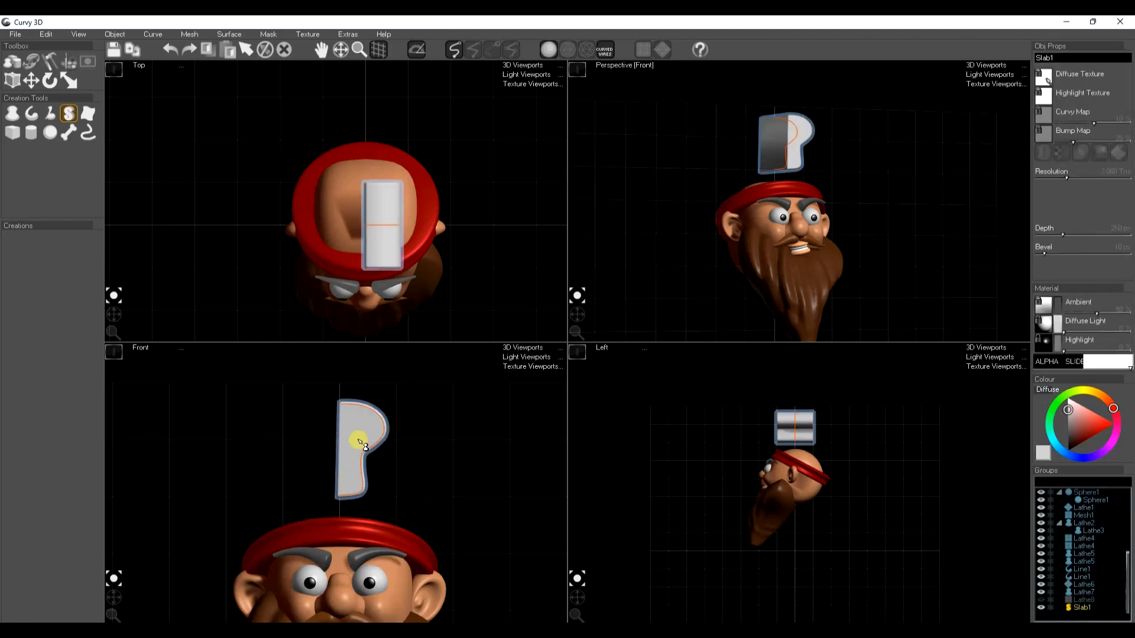
{"action": "double_click", "coordinate": [363, 402]}
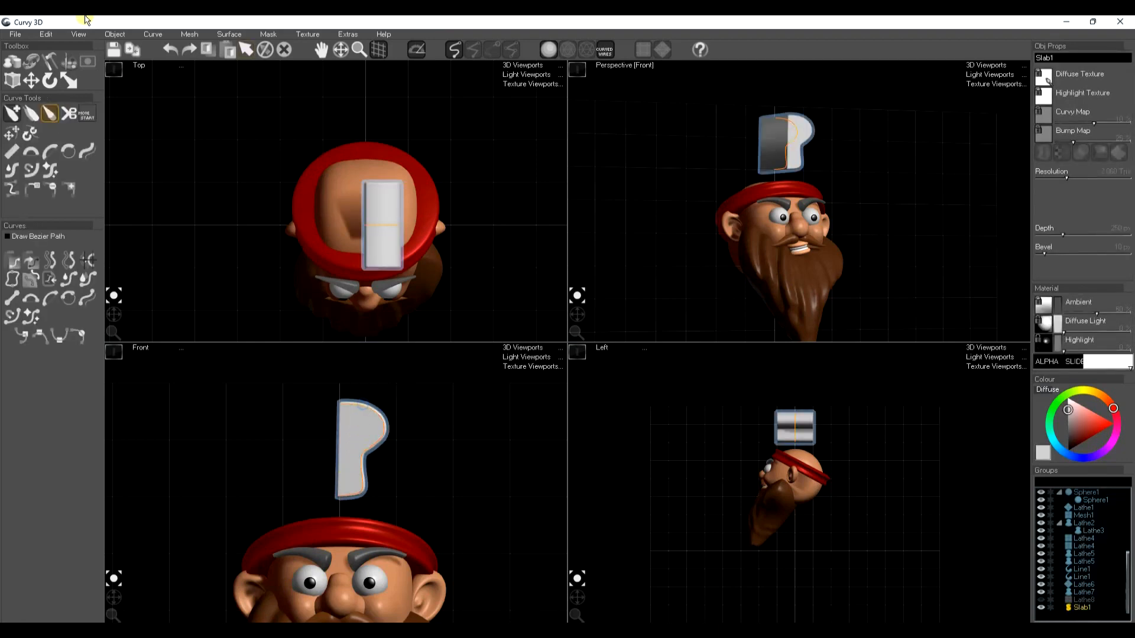
{"action": "left_click", "coordinate": [149, 35]}
{"action": "mouse_move", "coordinate": [177, 218]}
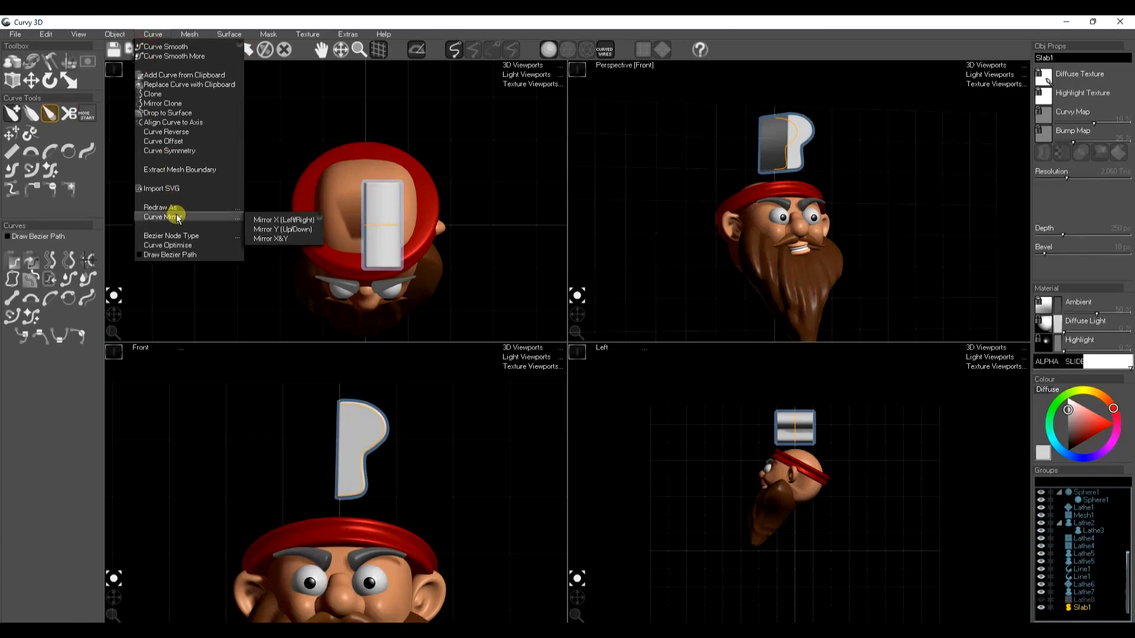
{"action": "left_click", "coordinate": [262, 221]}
{"action": "scroll", "coordinate": [360, 430], "scroll_direction": "up", "scroll_amount": 3}
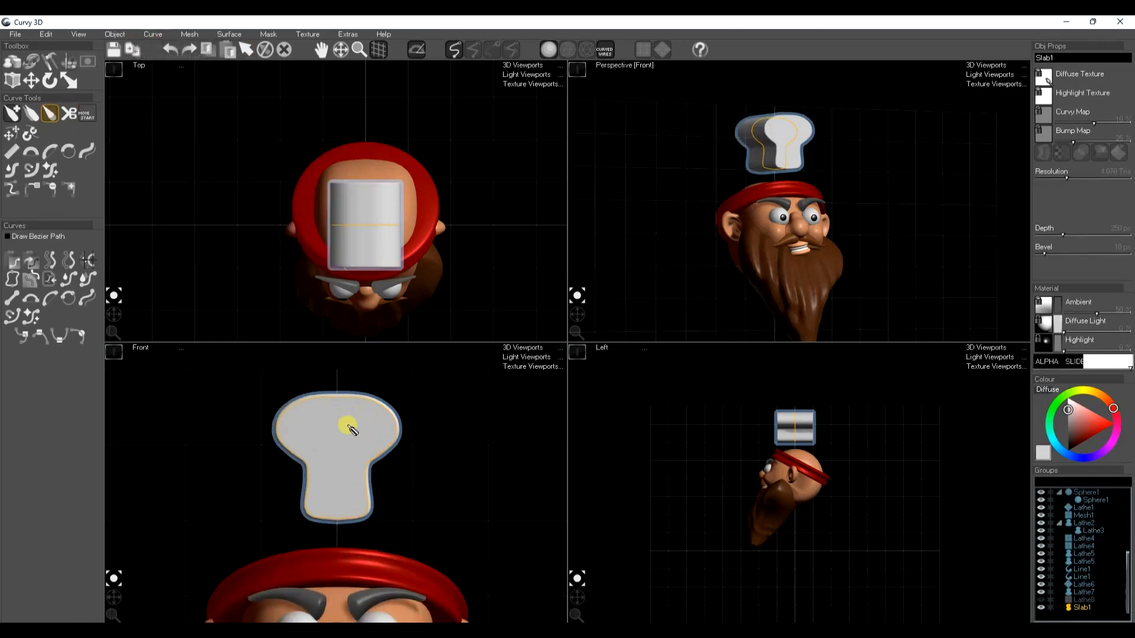
Cut an angled eye socket and a small pointed nostril into one half of the skull, redrawing the nostril
{"action": "key", "text": "space"}
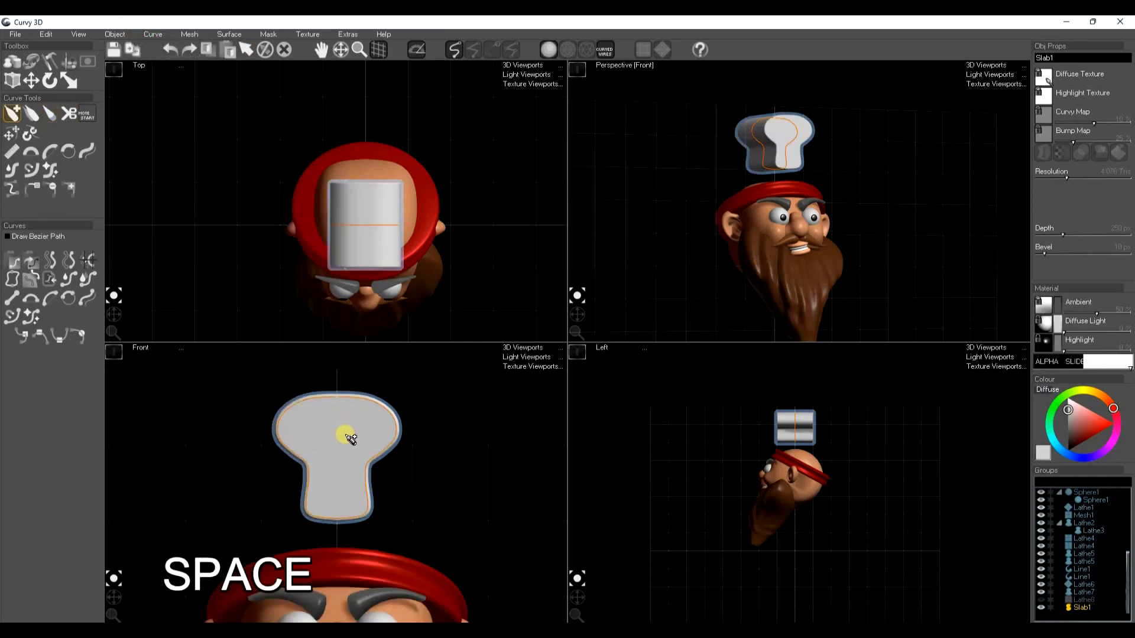
{"action": "left_click_drag", "start_coordinate": [375, 423], "coordinate": [346, 462]}
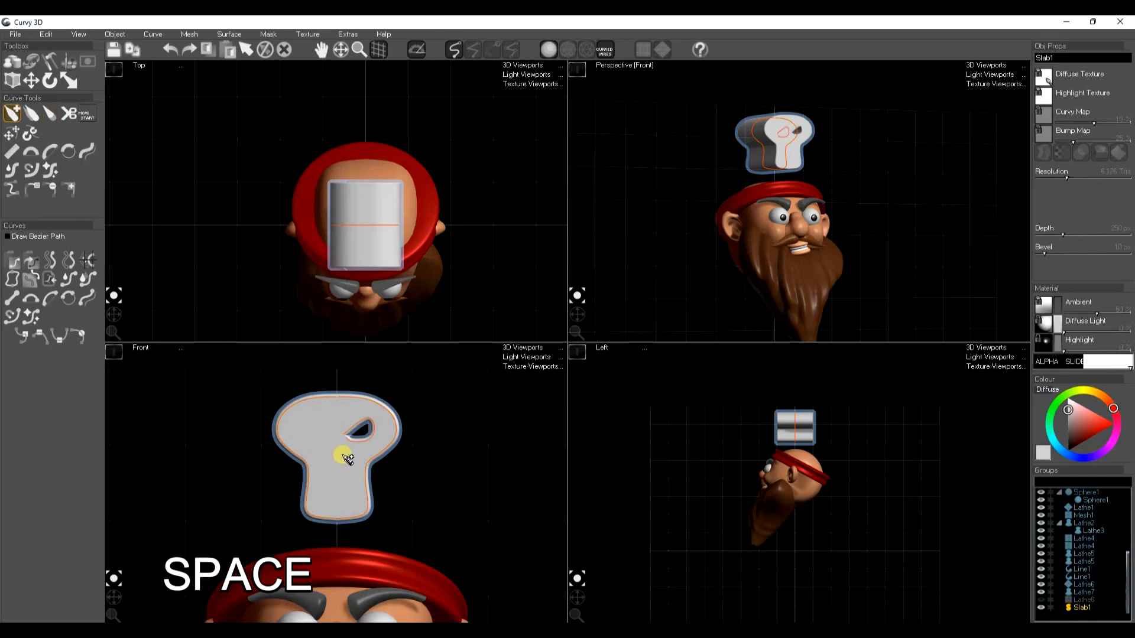
{"action": "left_click_drag", "start_coordinate": [360, 476], "coordinate": [349, 478]}
{"action": "key", "text": "ctrl+z"}
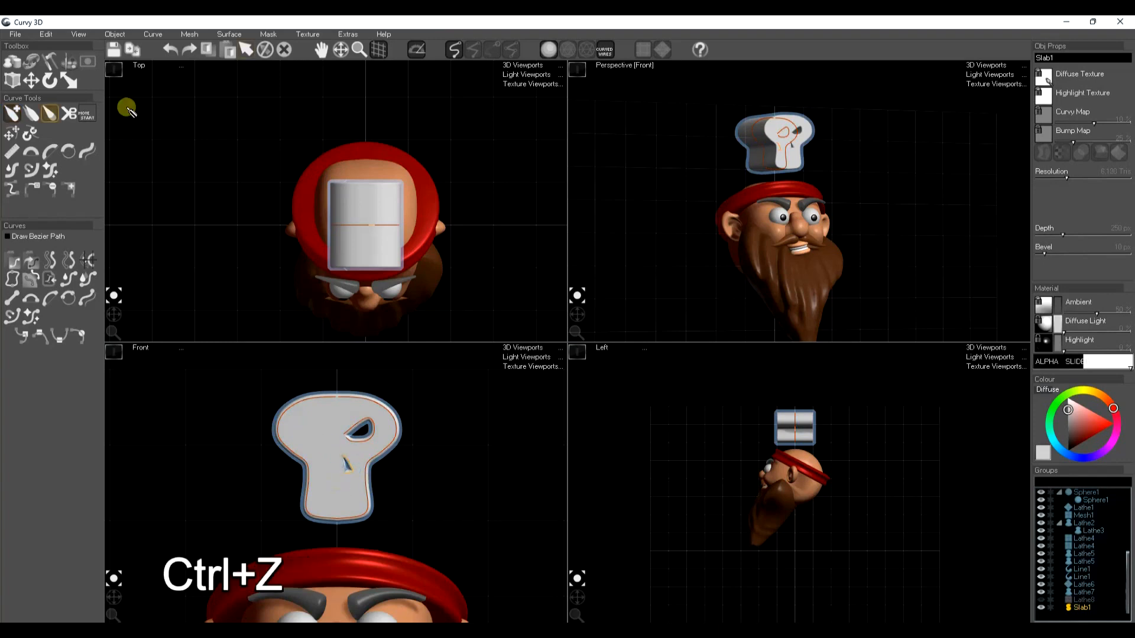
Clone the nostril curve and flip the copy horizontally onto the skull's other half
{"action": "left_click", "coordinate": [150, 34]}
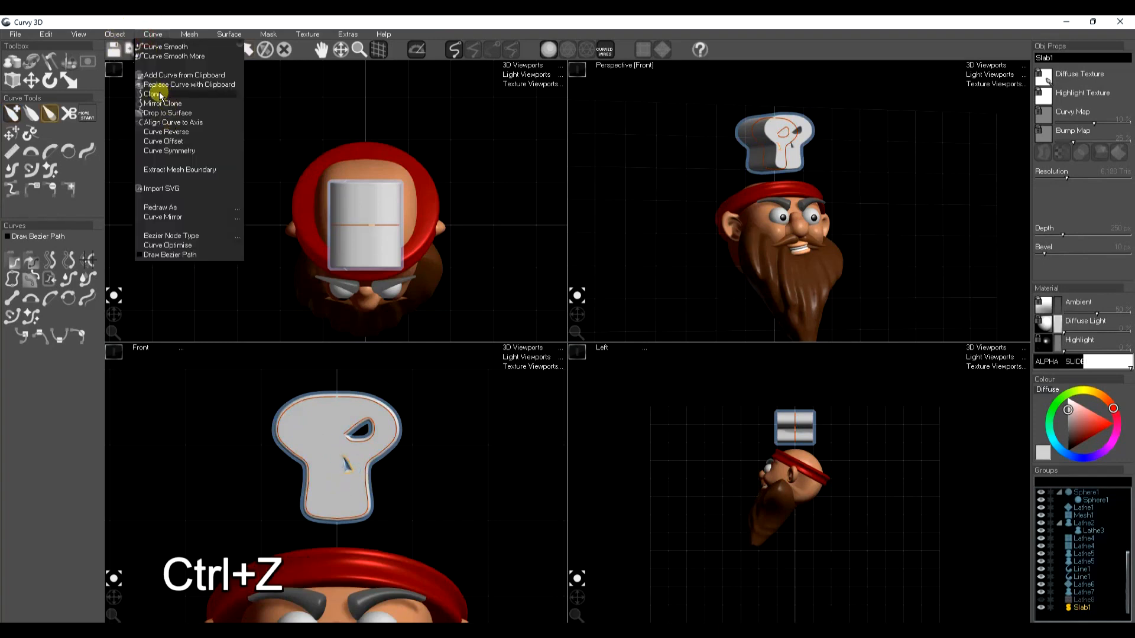
{"action": "left_click", "coordinate": [159, 96]}
{"action": "key", "text": "e"}
{"action": "key", "text": "r"}
{"action": "left_click_drag", "start_coordinate": [387, 465], "coordinate": [285, 464]}
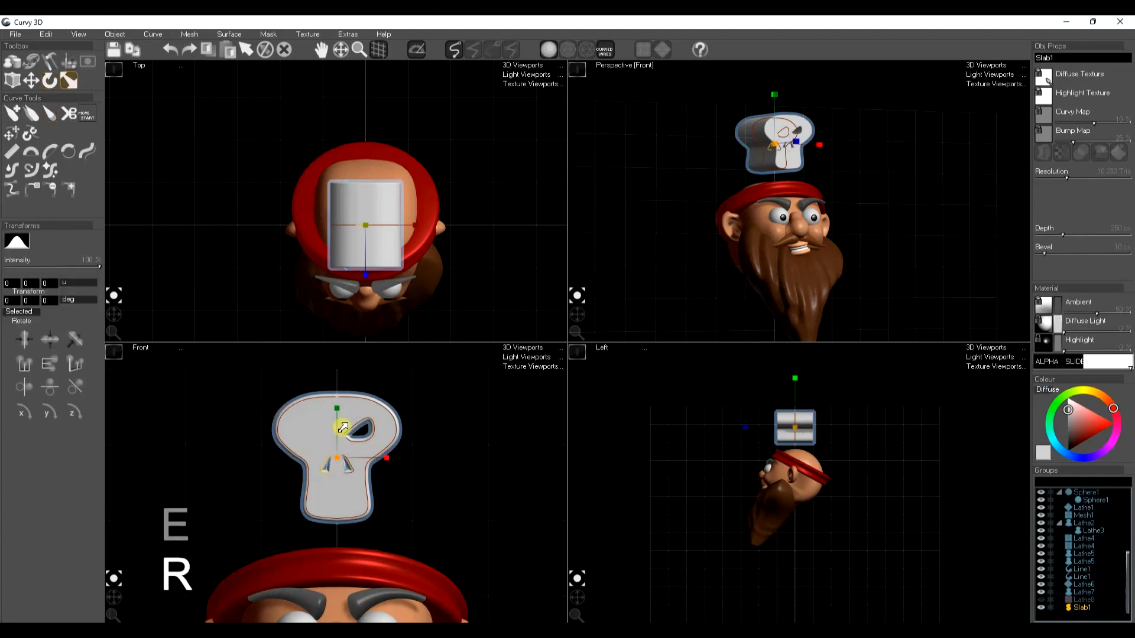
Clone the eye socket curve, flip the copy onto the skull's other half, and thin the slab's depth to about 37 px
{"action": "left_click", "coordinate": [153, 34]}
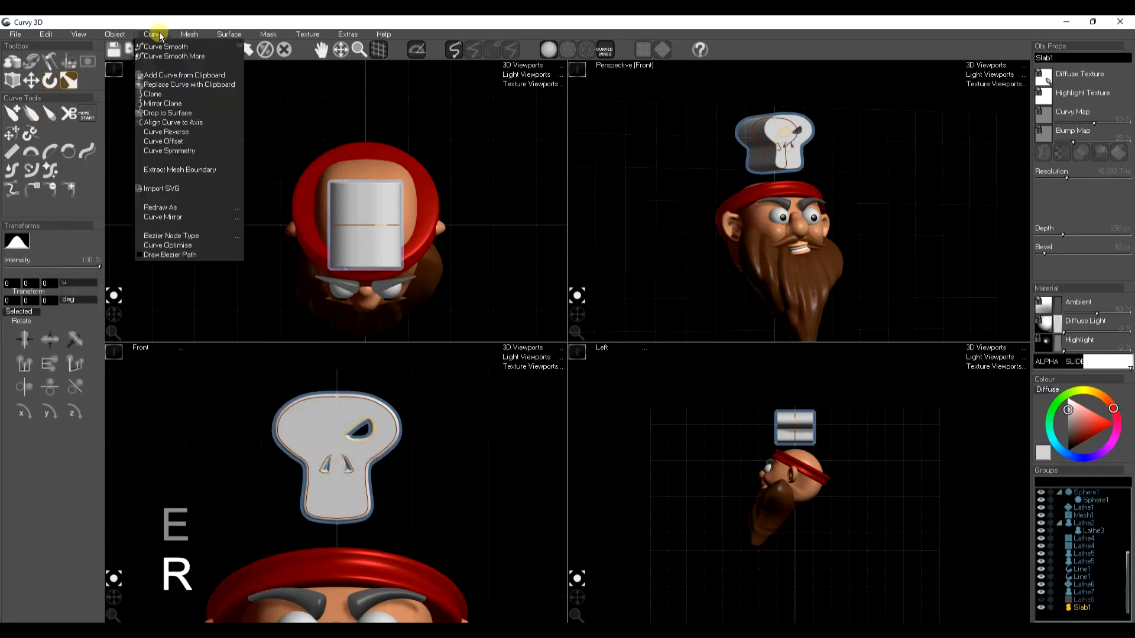
{"action": "left_click", "coordinate": [159, 95]}
{"action": "left_click_drag", "start_coordinate": [384, 459], "coordinate": [279, 451]}
{"action": "key", "text": "w"}
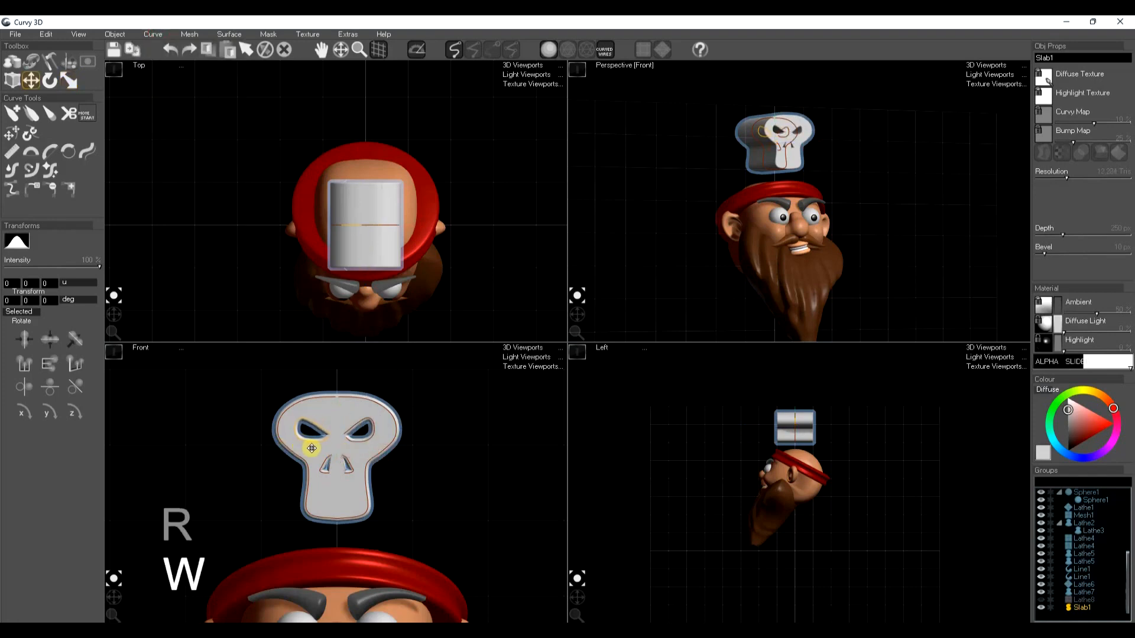
{"action": "key", "text": "space"}
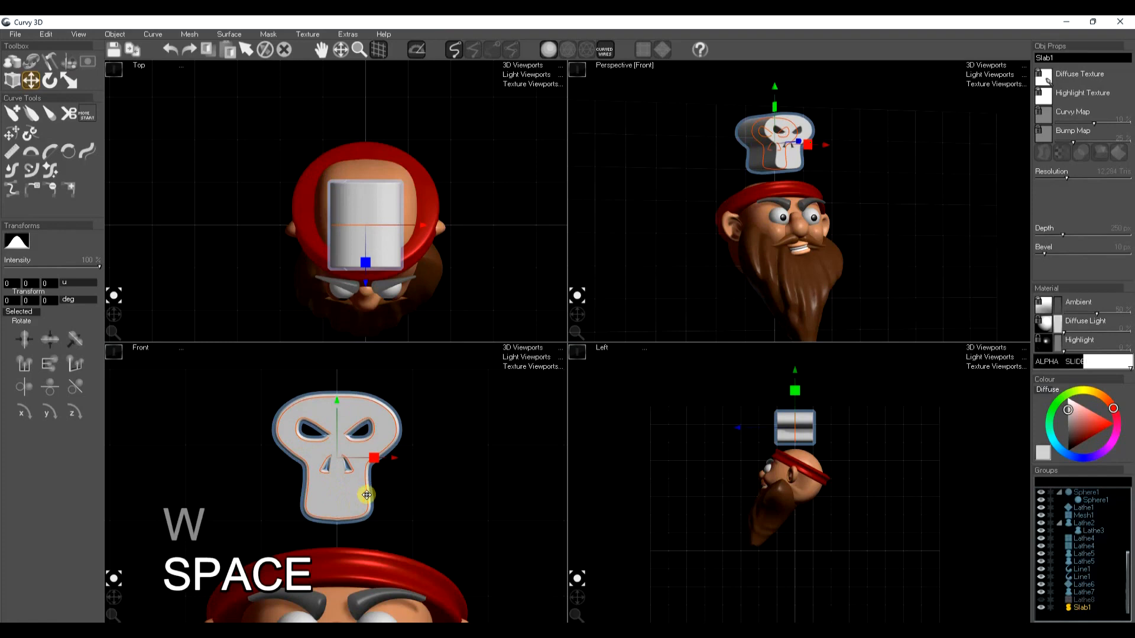
{"action": "left_click_drag", "start_coordinate": [1062, 243], "coordinate": [1050, 237]}
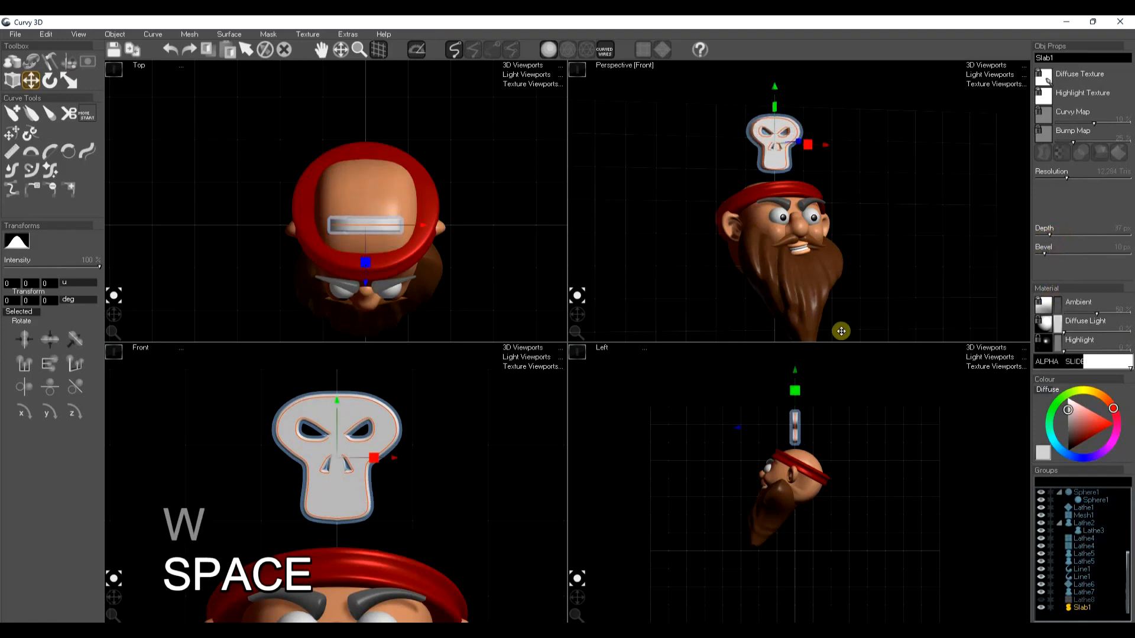
{"action": "key", "text": "space"}
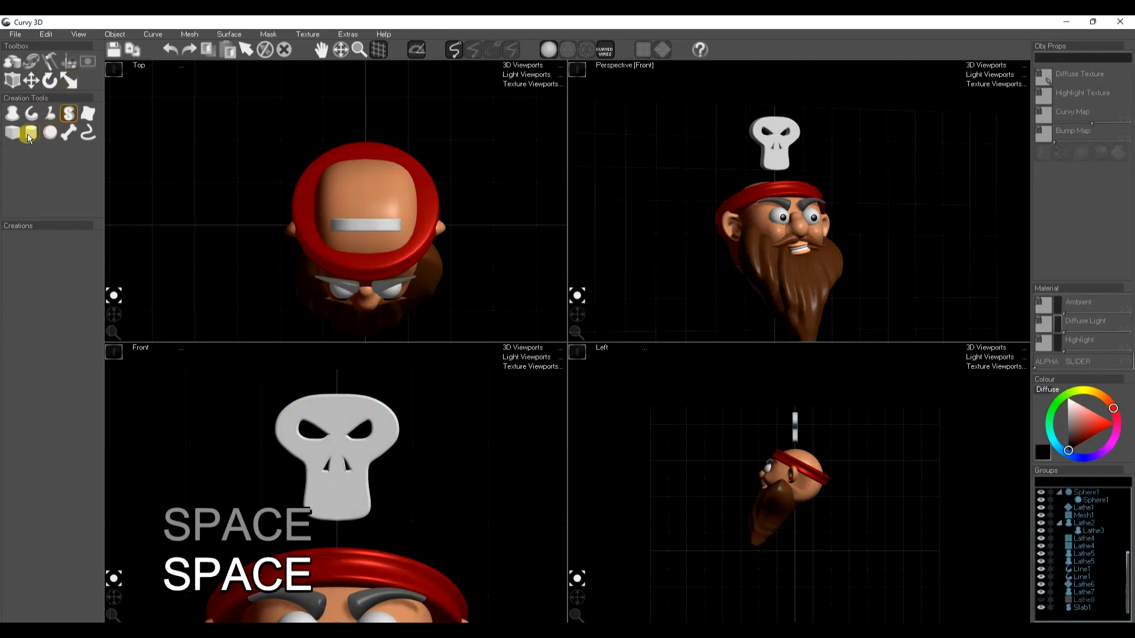
Add a cylinder beside the skull, stretch it into a long shaft and rotate it diagonally
{"action": "left_click", "coordinate": [443, 463]}
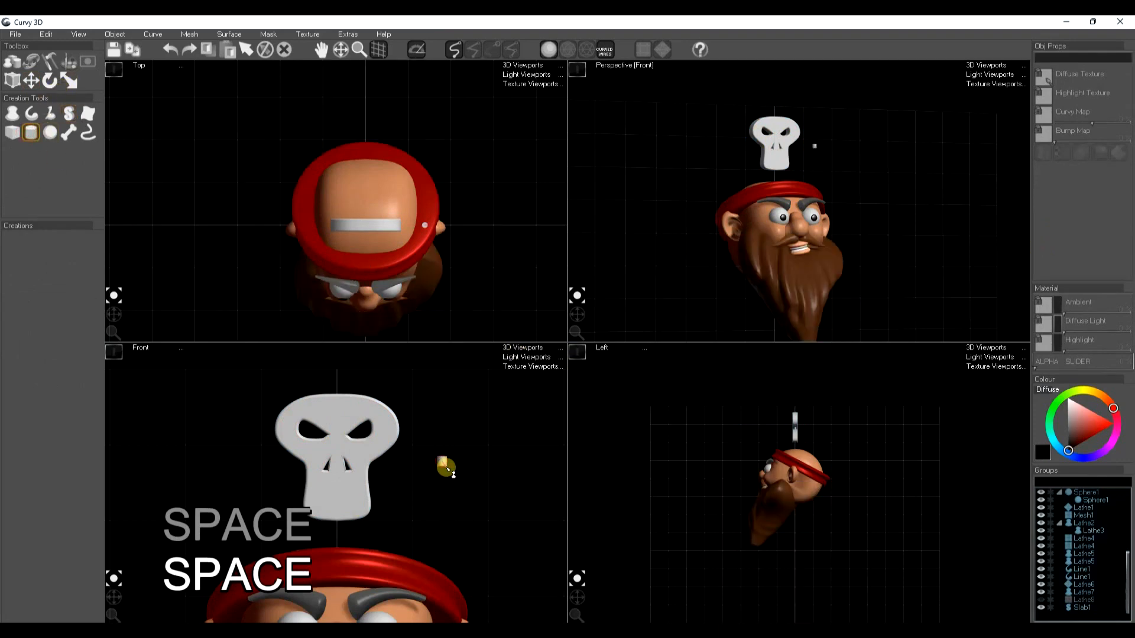
{"action": "key", "text": "r"}
{"action": "left_click_drag", "start_coordinate": [442, 412], "coordinate": [443, 332]}
{"action": "key", "text": "e"}
{"action": "left_click", "coordinate": [493, 463]}
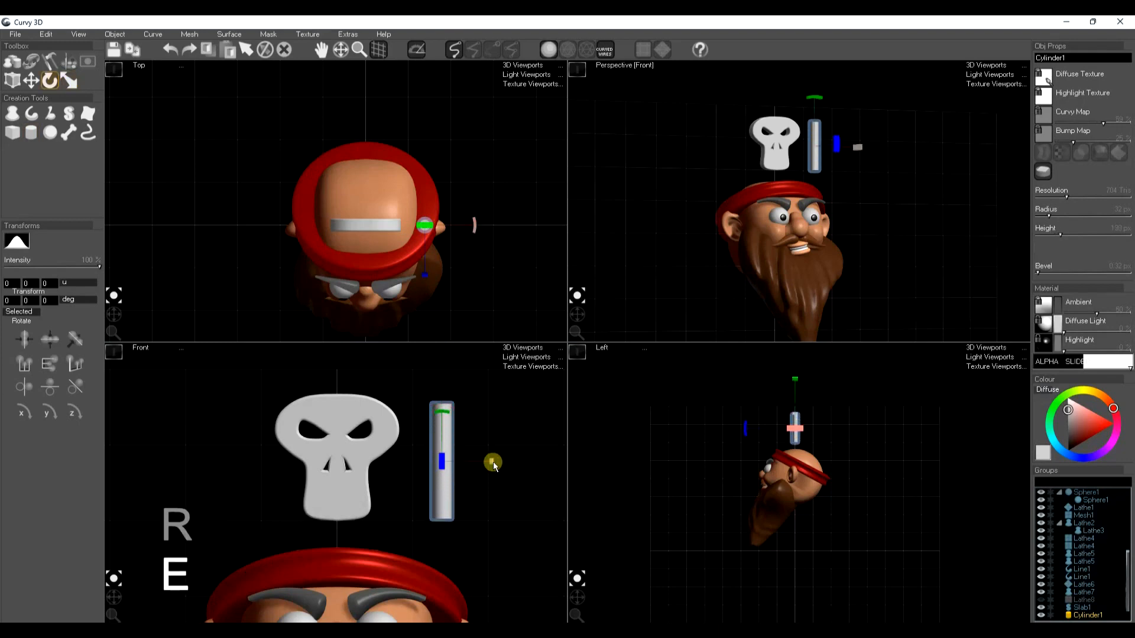
{"action": "left_click_drag", "start_coordinate": [446, 405], "coordinate": [484, 418]}
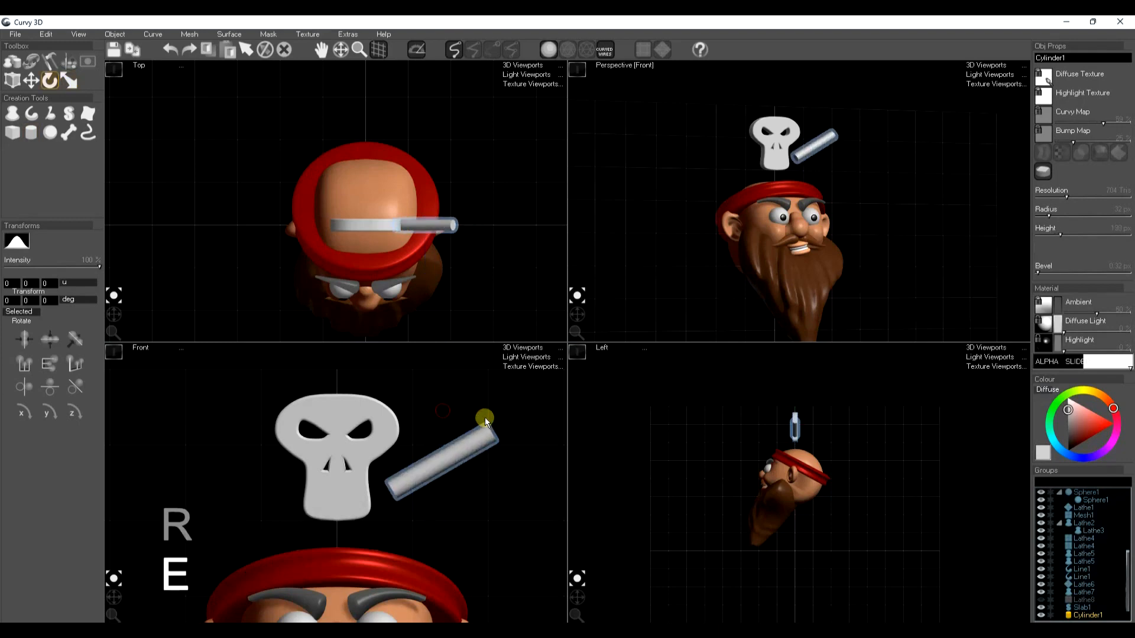
Centre the diagonal shaft behind the skull, enlarge it past both sides and slightly reduce its radius
{"action": "key", "text": "w"}
{"action": "left_click_drag", "start_coordinate": [478, 463], "coordinate": [383, 449]}
{"action": "key", "text": "r"}
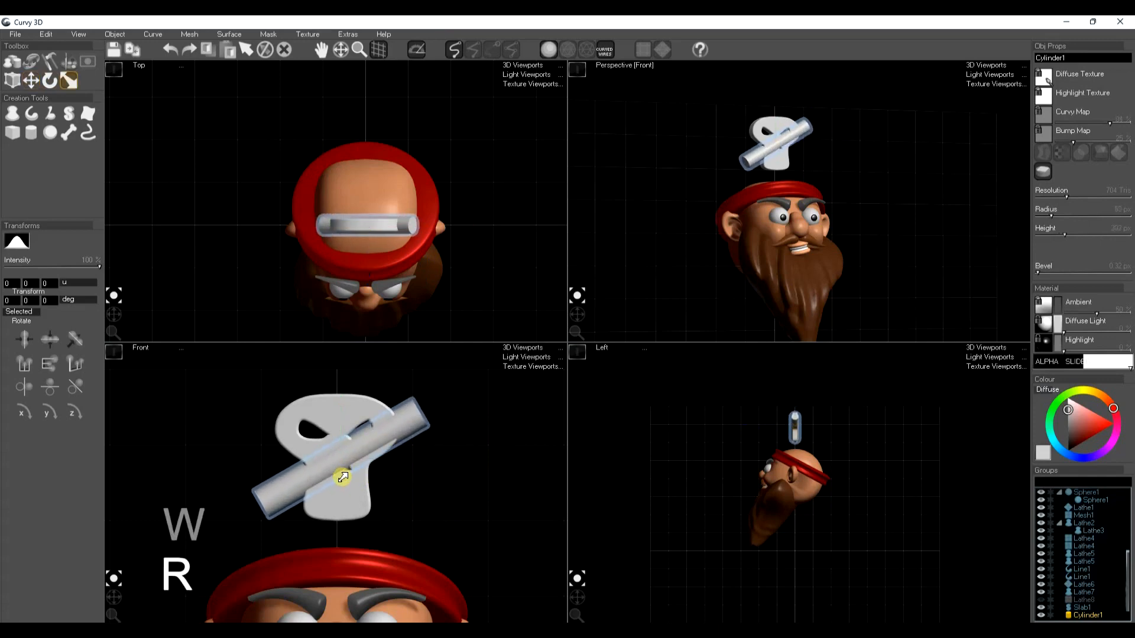
{"action": "key", "text": "w"}
{"action": "left_click_drag", "start_coordinate": [334, 468], "coordinate": [341, 462]}
{"action": "right_click_drag", "start_coordinate": [342, 461], "coordinate": [364, 458]}
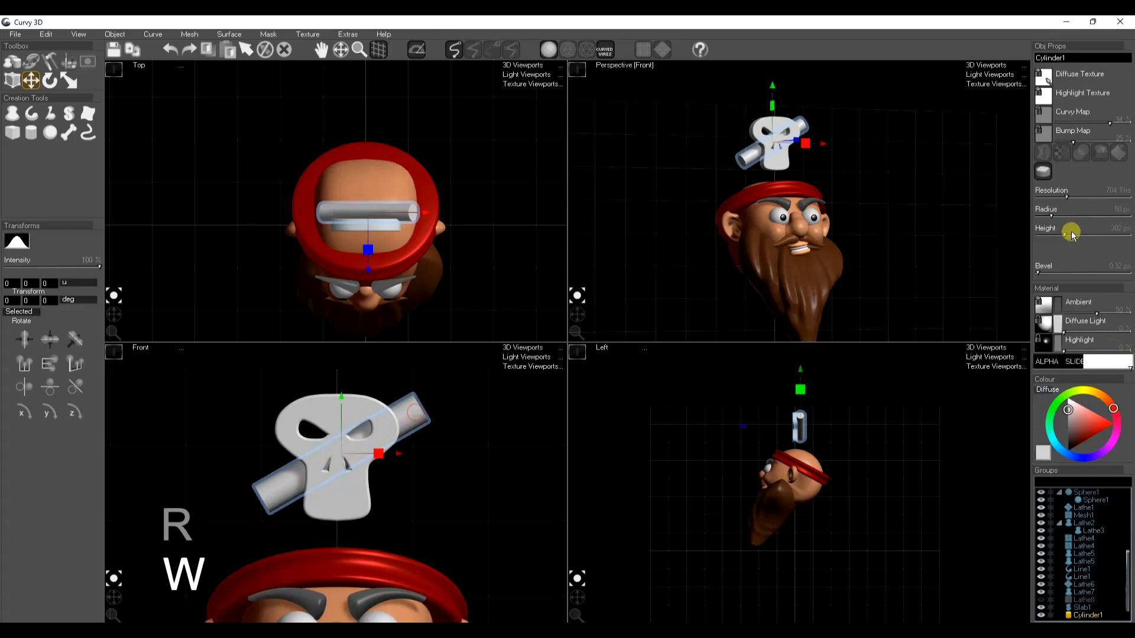
{"action": "left_click_drag", "start_coordinate": [1051, 217], "coordinate": [1049, 216]}
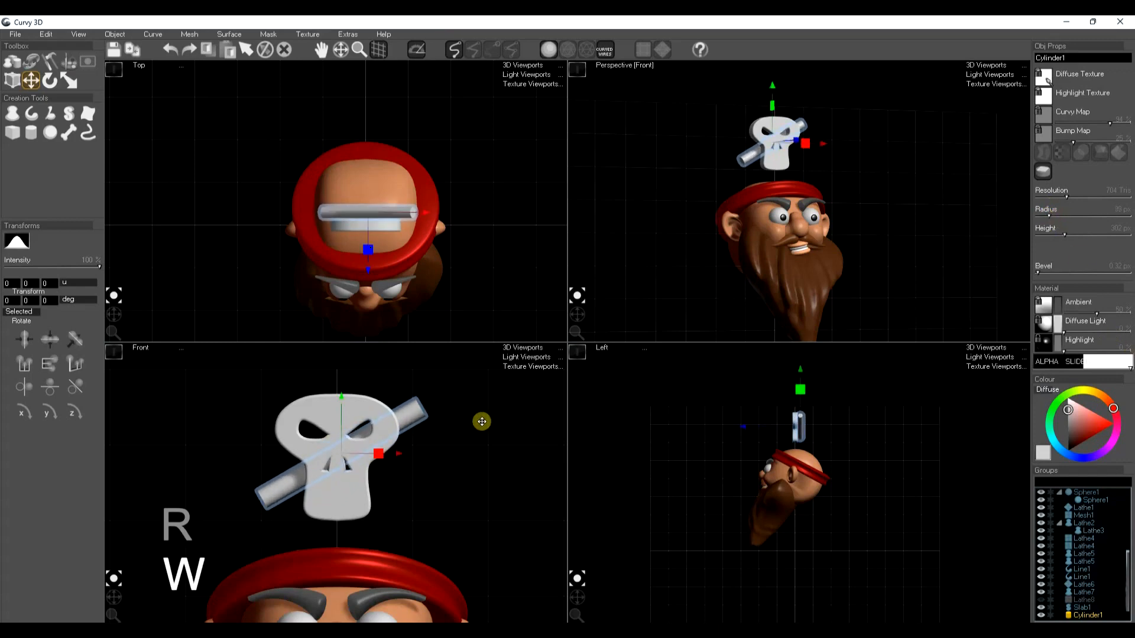
Draw a two-lobed blob as the bone's knobbly end over the raised end of the shaft
{"action": "left_click", "coordinate": [50, 115]}
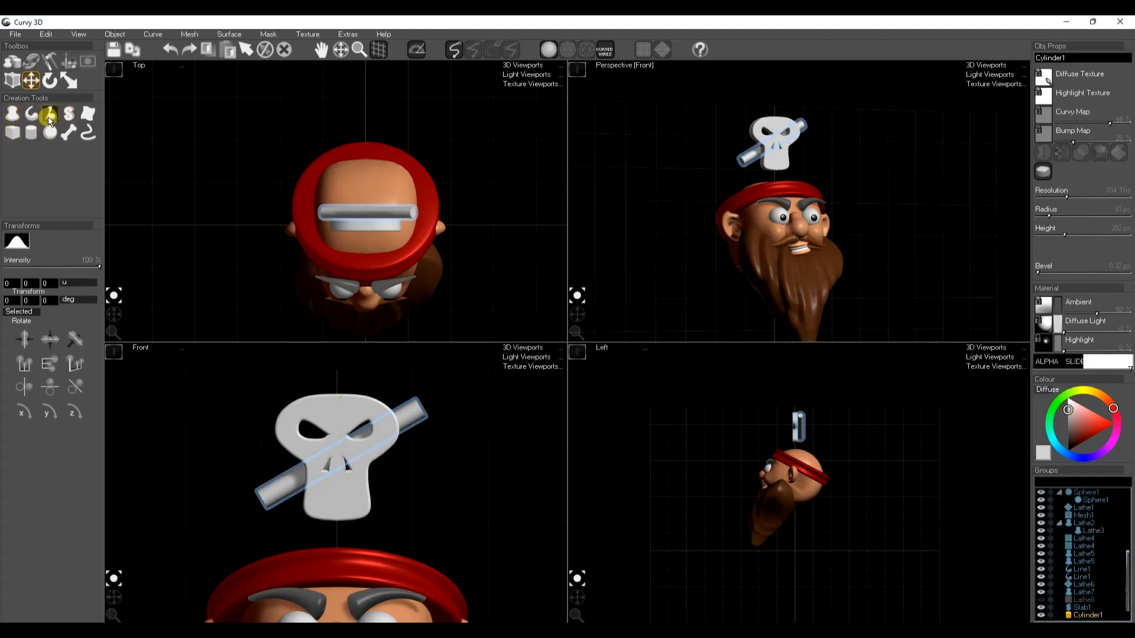
{"action": "left_click", "coordinate": [404, 407]}
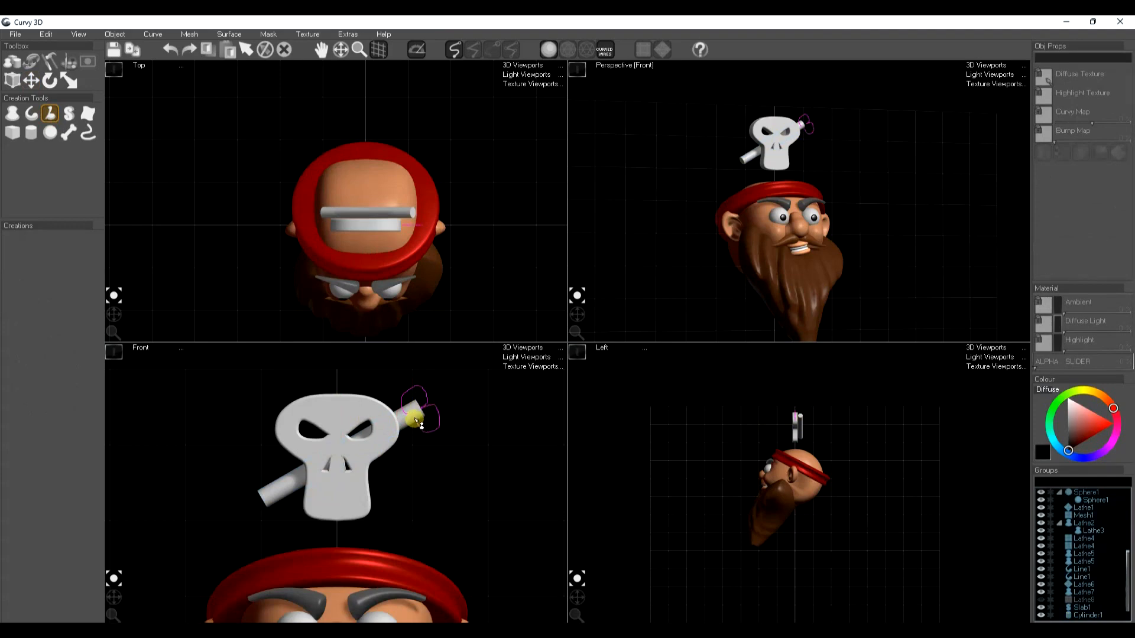
{"action": "left_click_drag", "start_coordinate": [416, 421], "coordinate": [413, 428]}
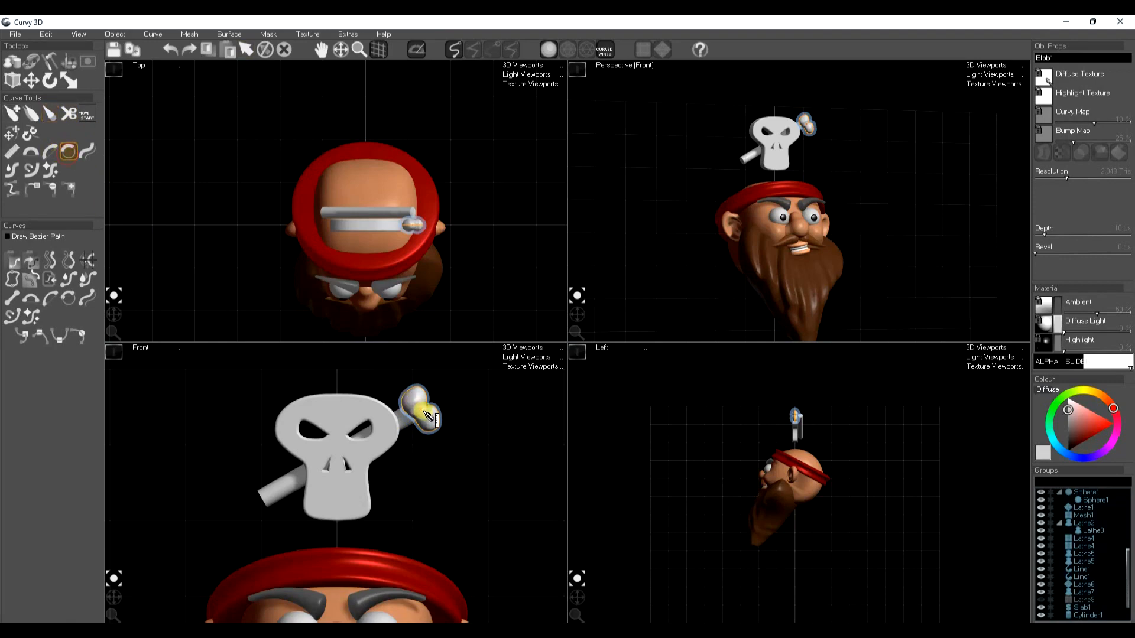
Reposition and rotate the two-lobed knob so it sits centred on the shaft's raised end in height and depth
{"action": "mouse_move", "coordinate": [414, 421]}
{"action": "left_mouse_down"}
{"action": "mouse_move", "coordinate": [425, 408]}
{"action": "mouse_move", "coordinate": [407, 418]}
{"action": "mouse_move", "coordinate": [424, 431]}
{"action": "left_mouse_up"}
{"action": "key", "text": "w"}
{"action": "key", "text": "e"}
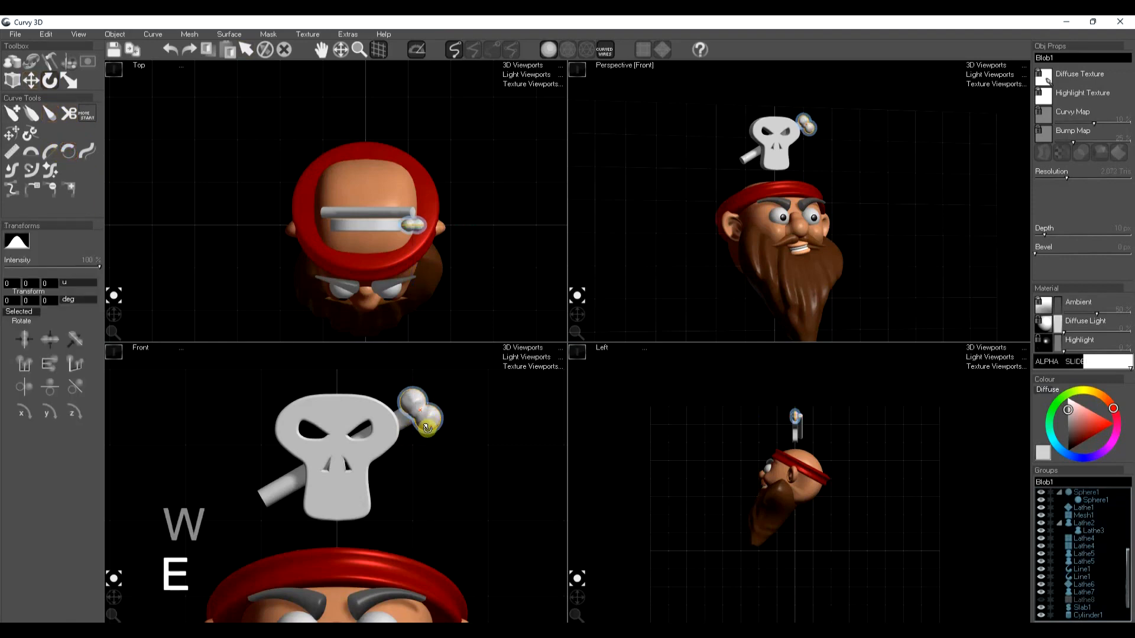
{"action": "mouse_move", "coordinate": [430, 432]}
{"action": "left_mouse_down"}
{"action": "mouse_move", "coordinate": [401, 436]}
{"action": "mouse_move", "coordinate": [425, 427]}
{"action": "left_mouse_up"}
{"action": "key", "text": "w"}
{"action": "right_click_drag", "start_coordinate": [428, 429], "coordinate": [447, 431]}
{"action": "key", "text": "e"}
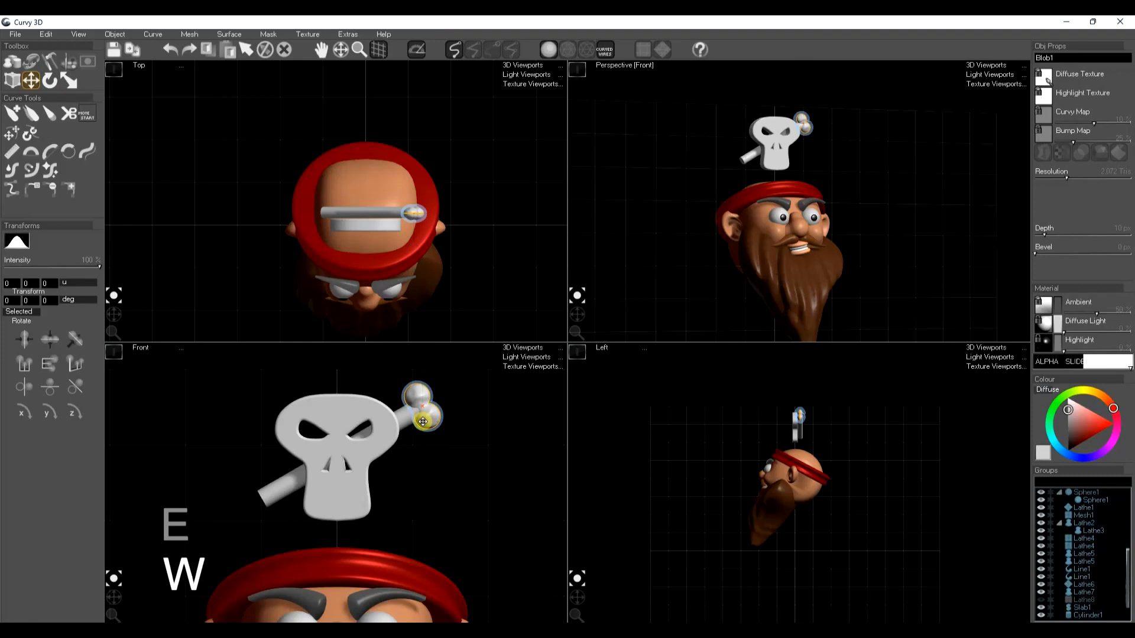
Duplicate the knob, place the copy on the shaft's lower end and rotate it to face outward
{"action": "key", "text": "ctrl+d"}
{"action": "left_click_drag", "start_coordinate": [428, 415], "coordinate": [261, 516]}
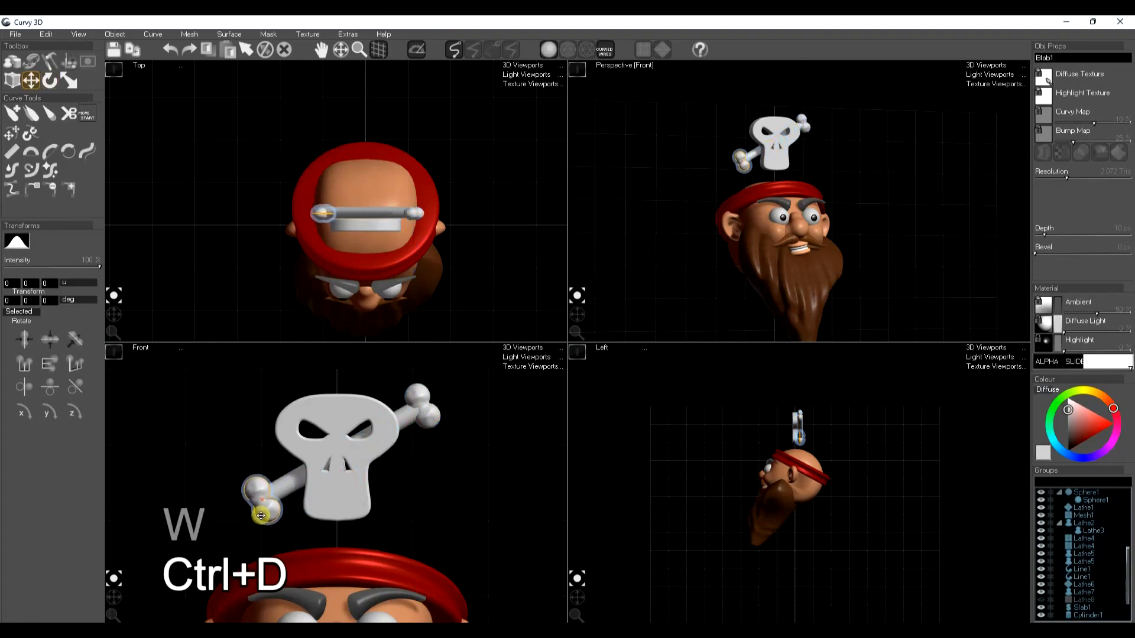
{"action": "key", "text": "e"}
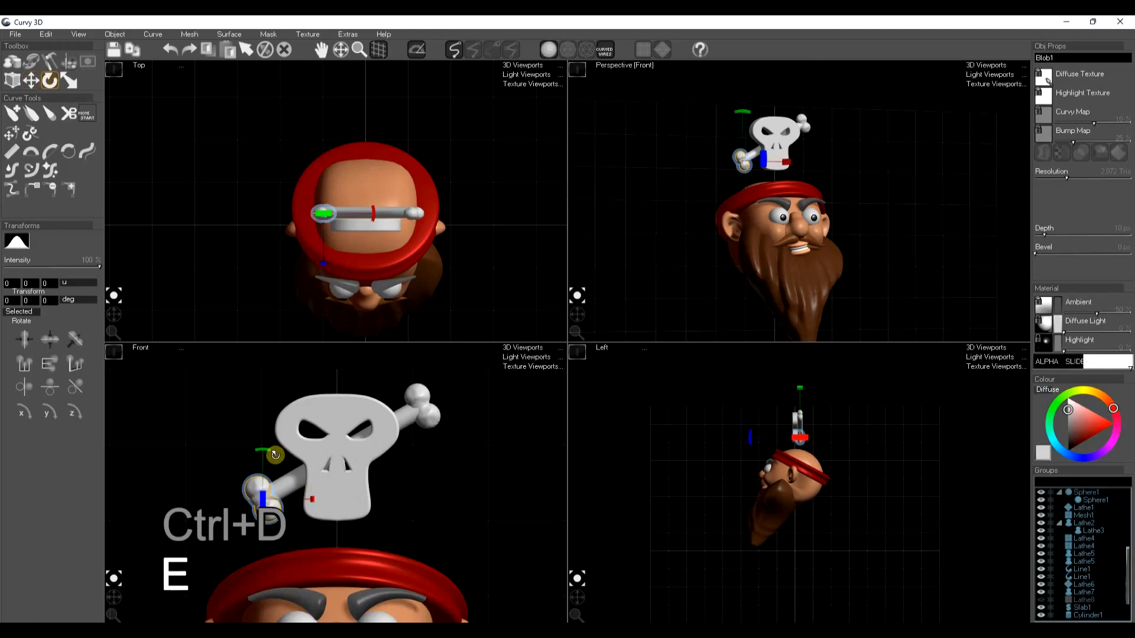
{"action": "left_click_drag", "start_coordinate": [266, 451], "coordinate": [350, 467]}
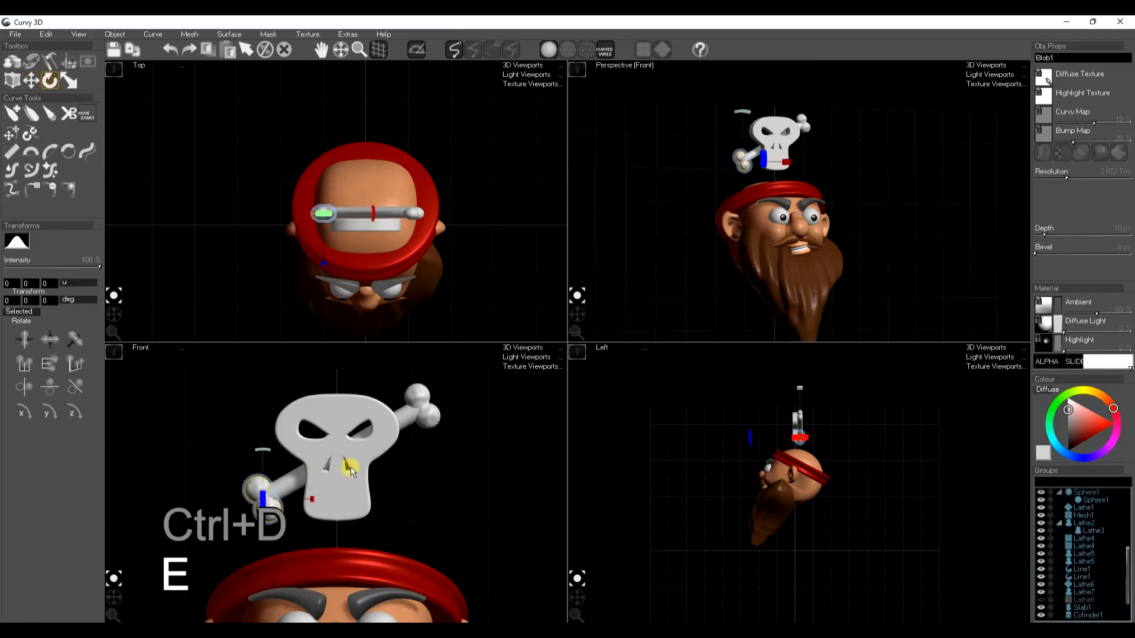
Group the two knobs together with the cylinder shaft
{"action": "scroll", "coordinate": [1087, 591], "scroll_direction": "down", "scroll_amount": 3}
{"action": "left_click", "coordinate": [1081, 589], "text": "ctrl"}
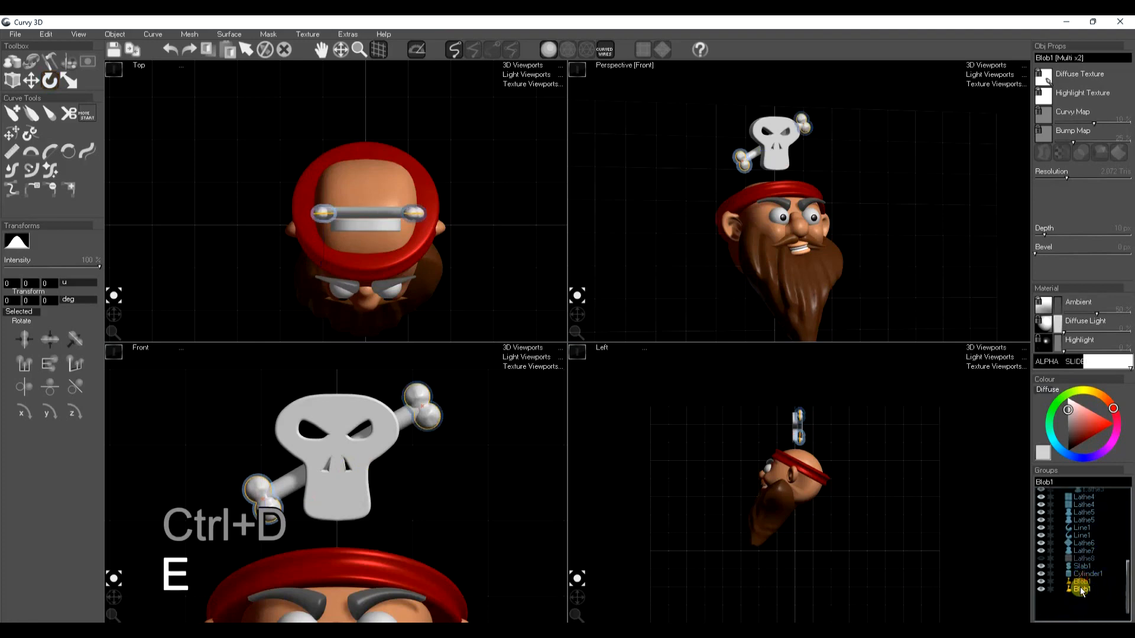
{"action": "left_click", "coordinate": [1084, 574], "text": "ctrl"}
{"action": "key", "text": "ctrl+g"}
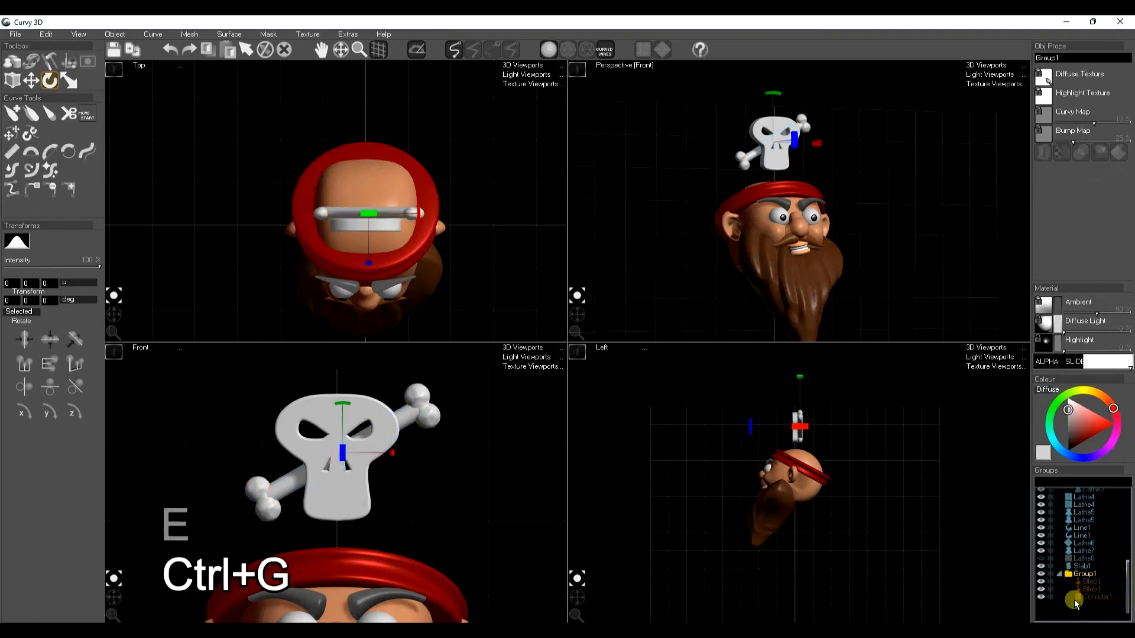
Voxel-merge the group into a single bone mesh, delete the original parts and smooth the bone
{"action": "left_click", "coordinate": [187, 35]}
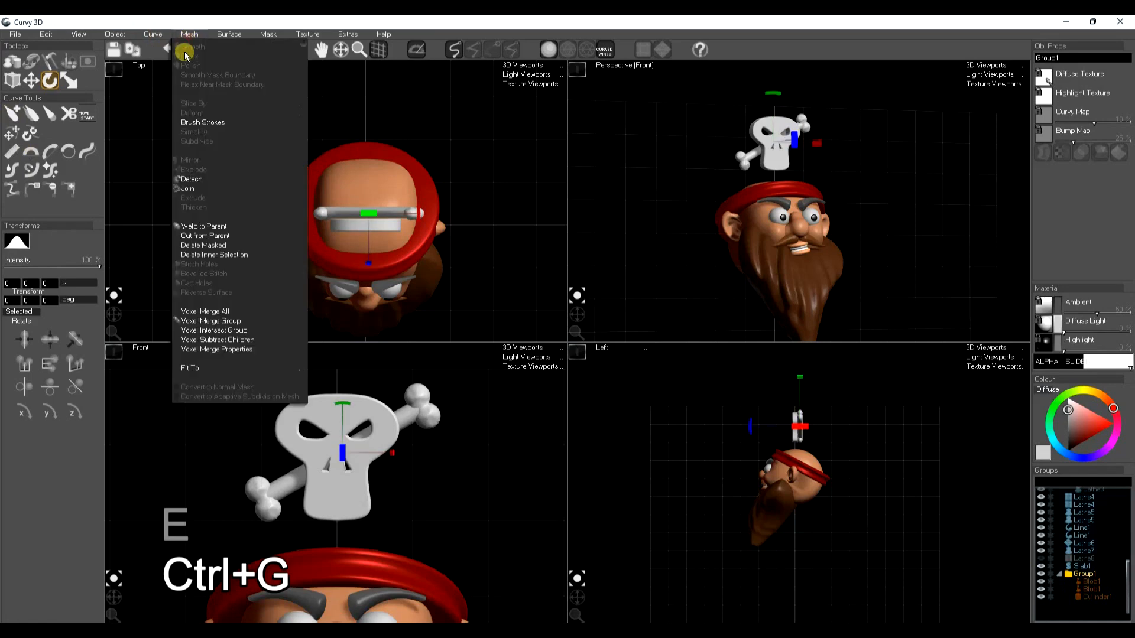
{"action": "left_click", "coordinate": [223, 320]}
{"action": "key", "text": "Delete"}
{"action": "left_click", "coordinate": [427, 417]}
{"action": "key", "text": "s"}
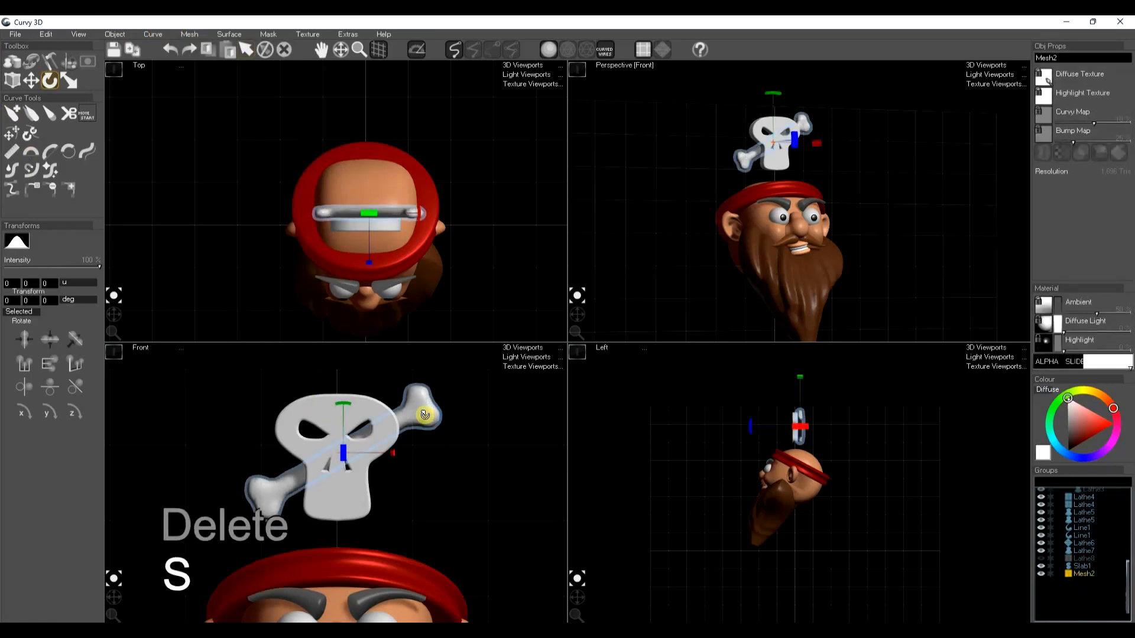
Clone the bone and flip the copy horizontally so both cross behind the skull
{"action": "key", "text": "ctrl+c"}
{"action": "key", "text": "ctrl+l"}
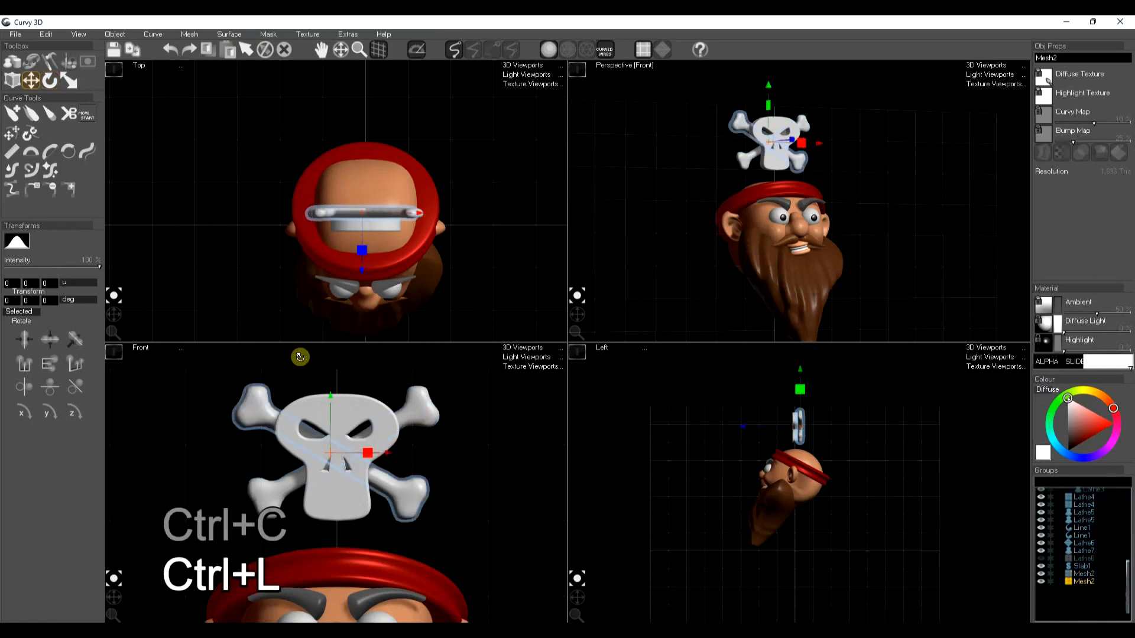
Unhide the pirate hat and move the skull and both bones onto its front, bringing the bones slightly further forward
{"action": "left_click", "coordinate": [1087, 577]}
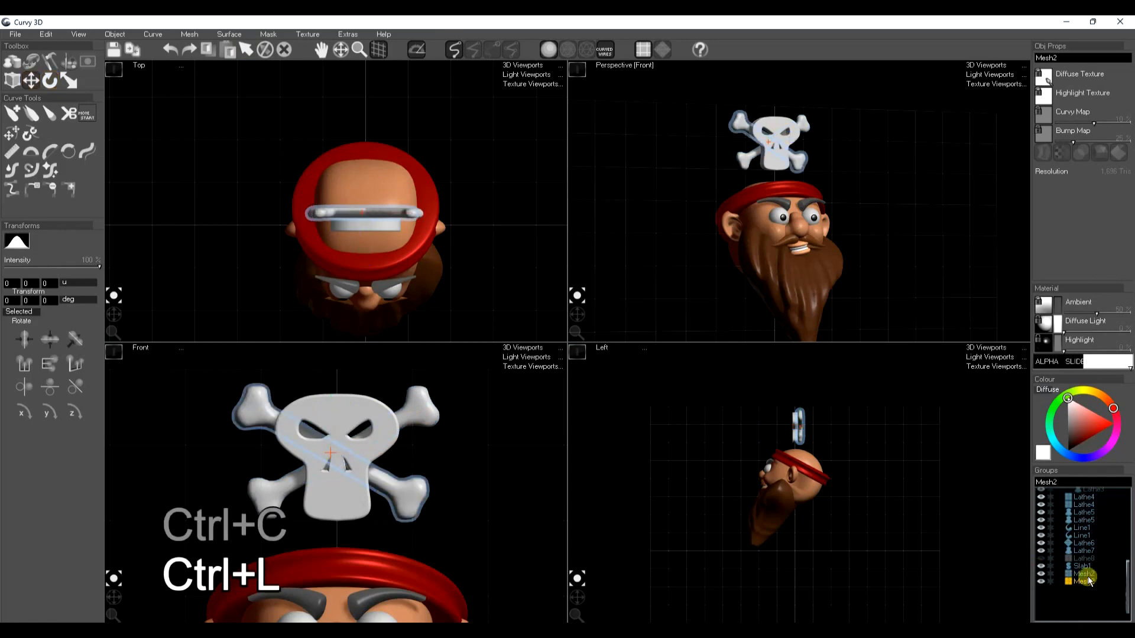
{"action": "left_click", "coordinate": [1041, 559]}
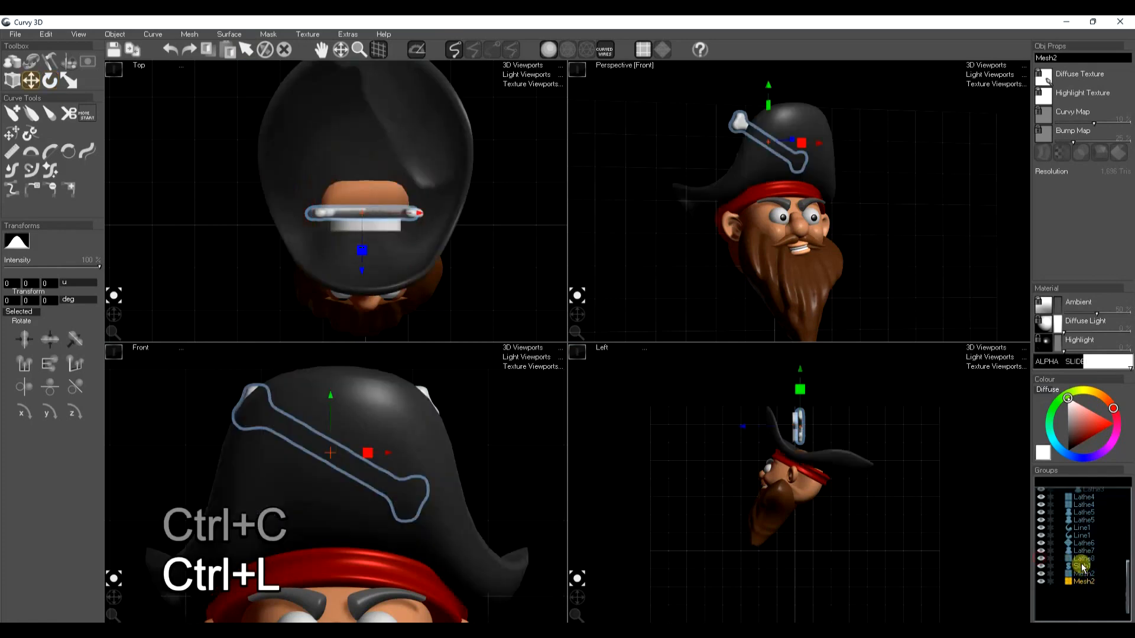
{"action": "left_click", "coordinate": [1082, 567]}
{"action": "left_click", "coordinate": [1085, 581], "text": "shift"}
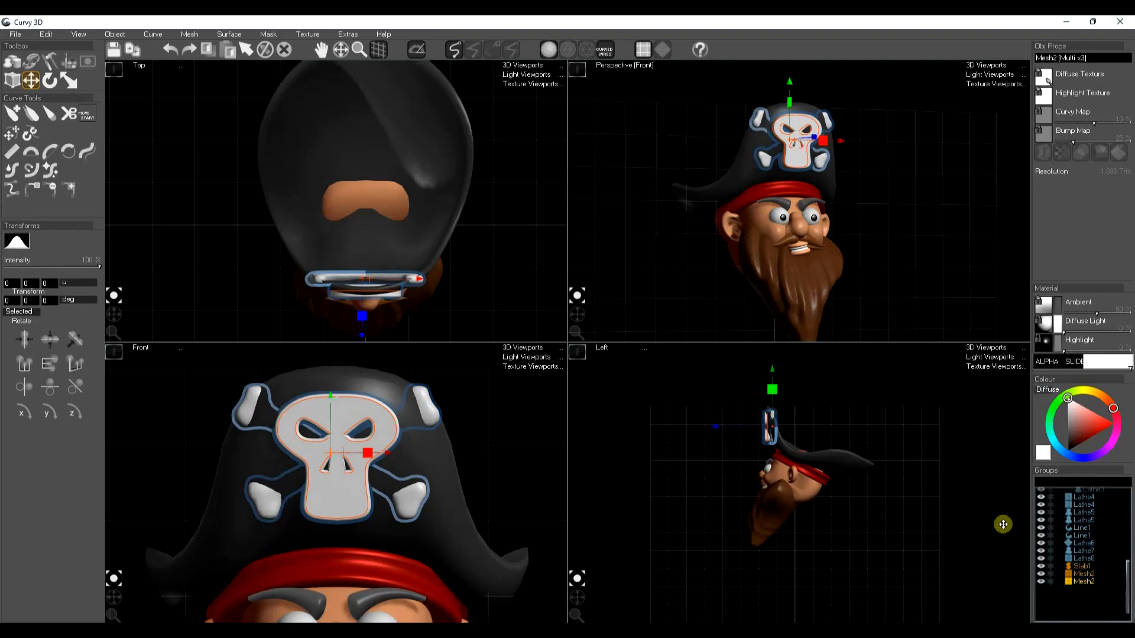
{"action": "left_click", "coordinate": [1086, 581]}
{"action": "left_click", "coordinate": [1085, 573], "text": "shift"}
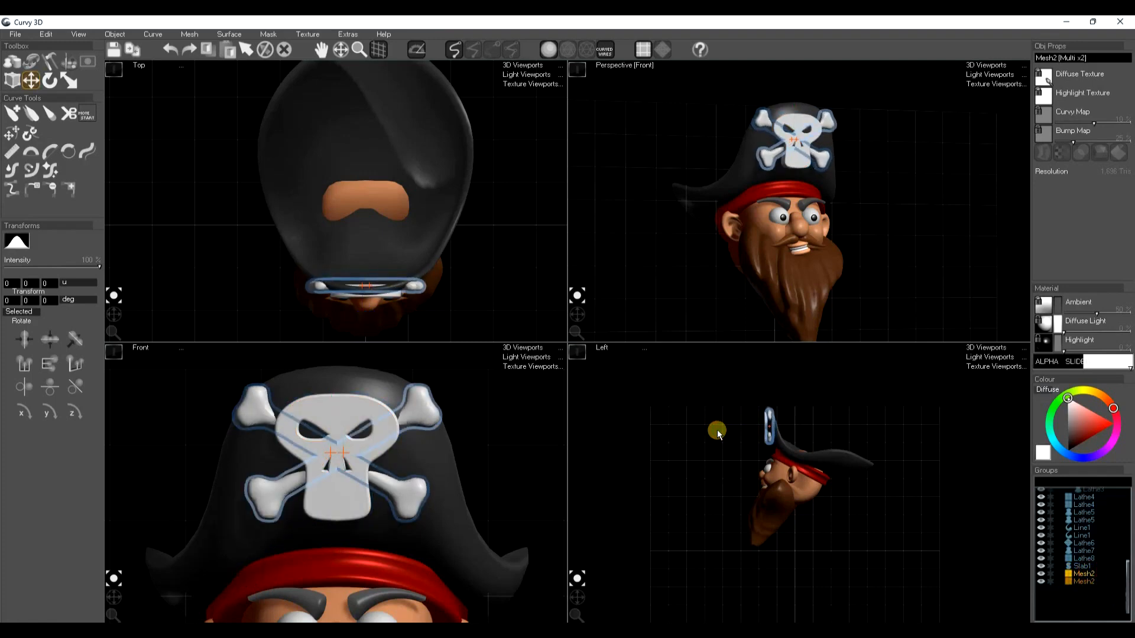
Scale the skull and both bones down slightly together on the hat's front and deselect them
{"action": "left_click", "coordinate": [1083, 567], "text": "shift"}
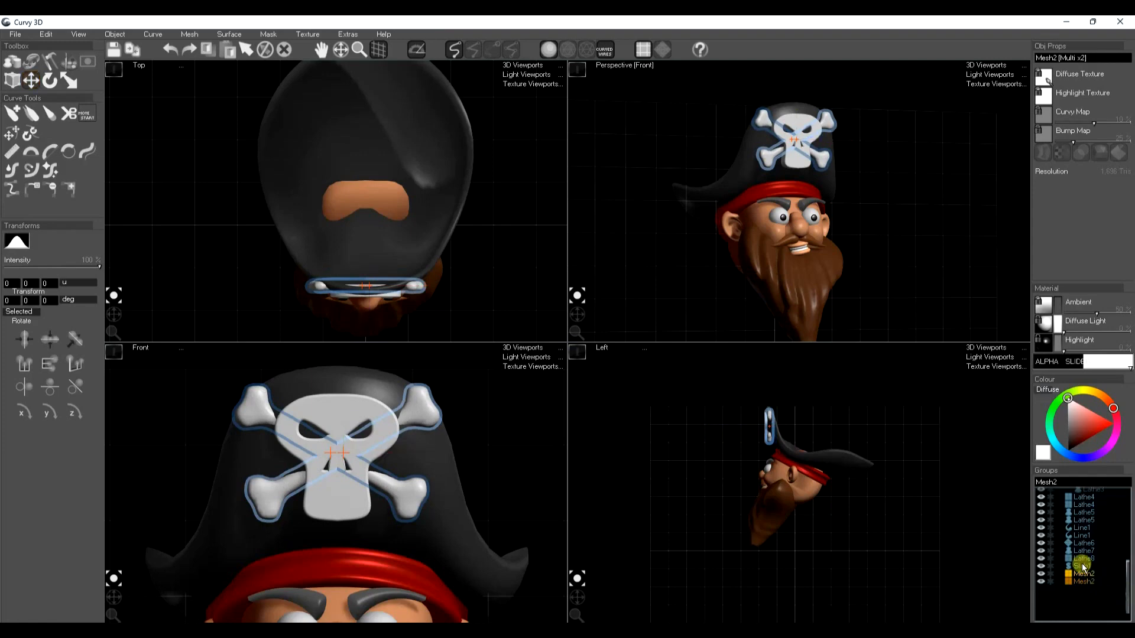
{"action": "key", "text": "r"}
{"action": "left_click_drag", "start_coordinate": [808, 149], "coordinate": [785, 160]}
{"action": "key", "text": "space"}
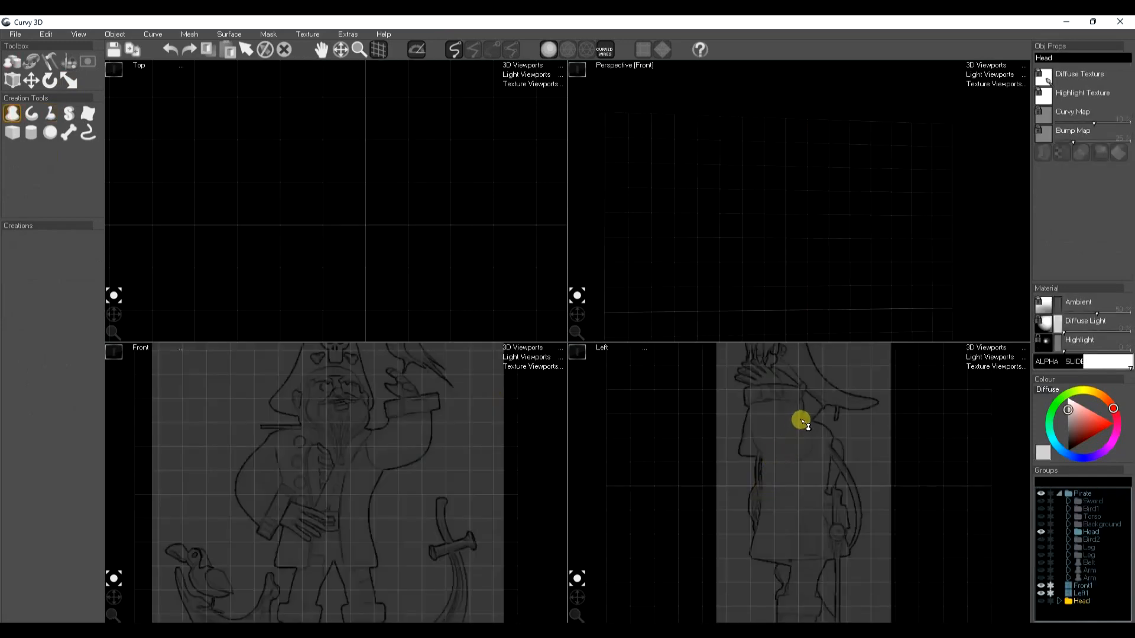
Draw a lathe torso from two profile curves over the side sketch and a third curve along the front sketch's outline
{"action": "mouse_move", "coordinate": [802, 421]}
{"action": "left_mouse_down"}
{"action": "mouse_move", "coordinate": [765, 428]}
{"action": "mouse_move", "coordinate": [746, 557]}
{"action": "left_mouse_up"}
{"action": "mouse_move", "coordinate": [809, 424]}
{"action": "left_mouse_down"}
{"action": "mouse_move", "coordinate": [824, 423]}
{"action": "mouse_move", "coordinate": [846, 551]}
{"action": "left_mouse_up"}
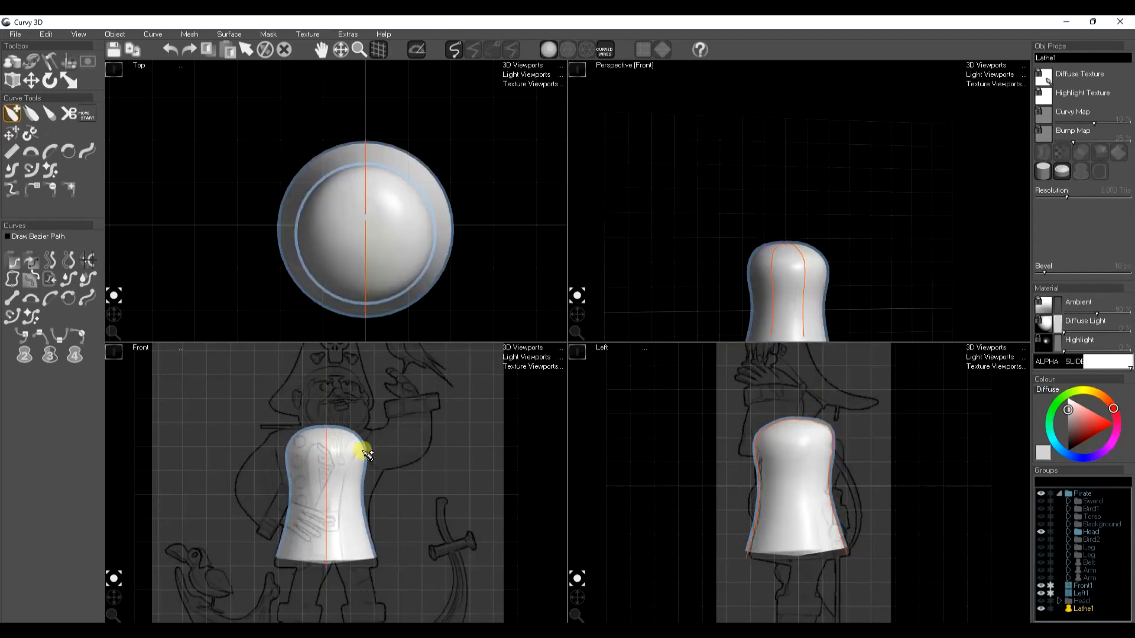
{"action": "mouse_move", "coordinate": [342, 430]}
{"action": "left_mouse_down"}
{"action": "mouse_move", "coordinate": [385, 445]}
{"action": "mouse_move", "coordinate": [384, 560]}
{"action": "left_mouse_up"}
{"action": "key", "text": "t"}
{"action": "left_click_drag", "start_coordinate": [371, 518], "coordinate": [380, 579]}
Remove the torso's bottom cap and make the lathe shape symmetrical
{"action": "middle_click_drag", "start_coordinate": [773, 320], "coordinate": [782, 226]}
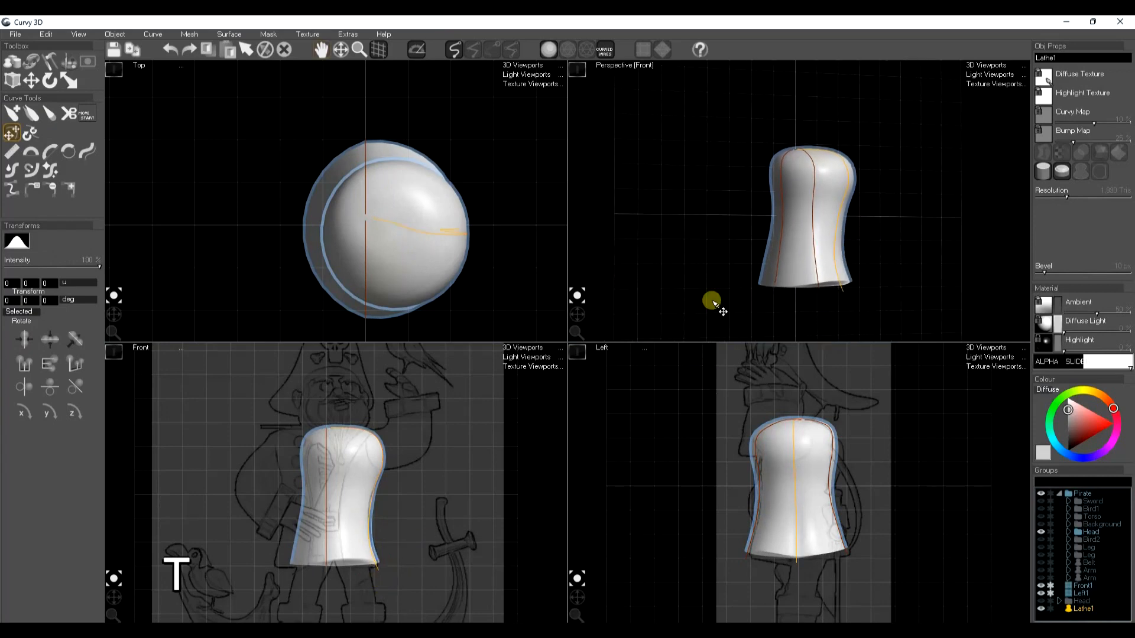
{"action": "left_click_drag", "start_coordinate": [579, 315], "coordinate": [578, 287]}
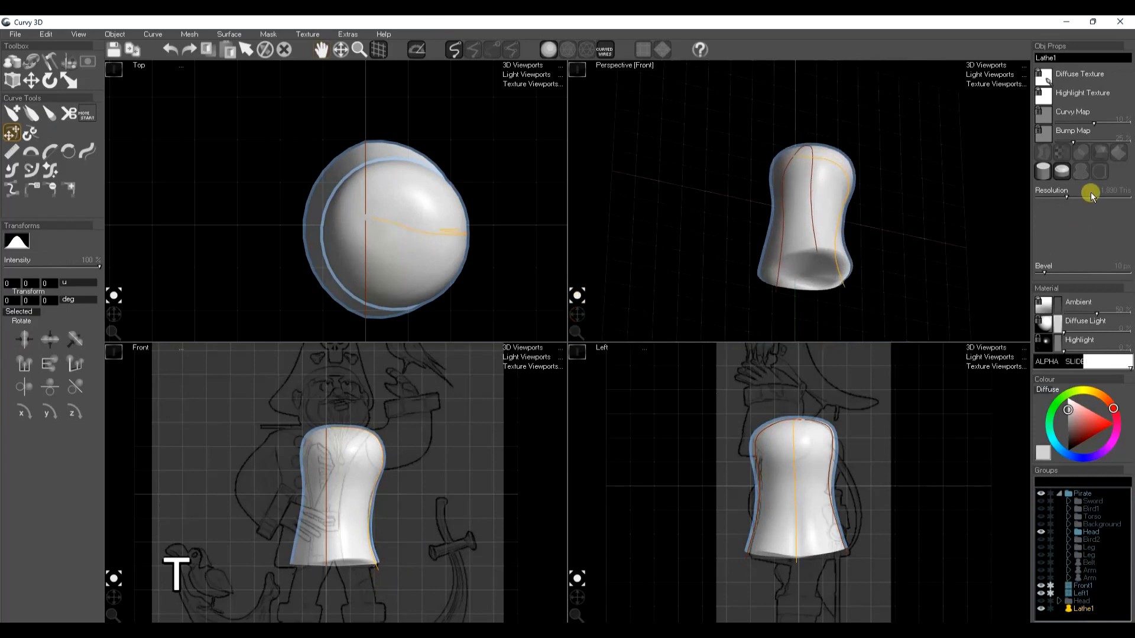
{"action": "left_click", "coordinate": [1043, 172]}
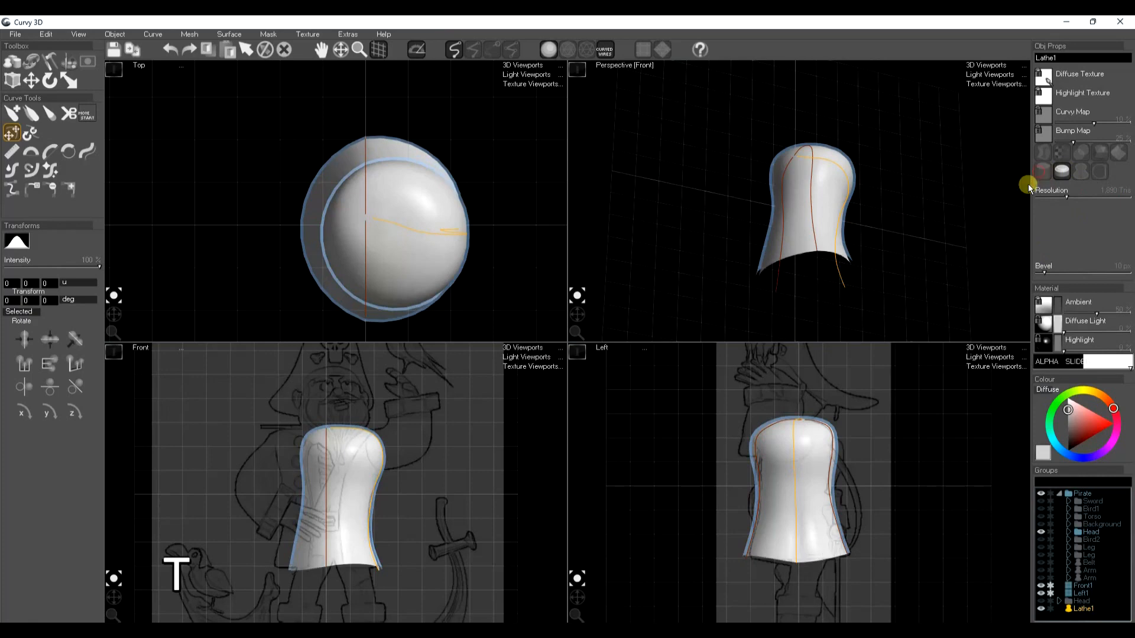
{"action": "mouse_move", "coordinate": [577, 315]}
{"action": "left_mouse_down"}
{"action": "mouse_move", "coordinate": [575, 304]}
{"action": "mouse_move", "coordinate": [578, 320]}
{"action": "left_mouse_up"}
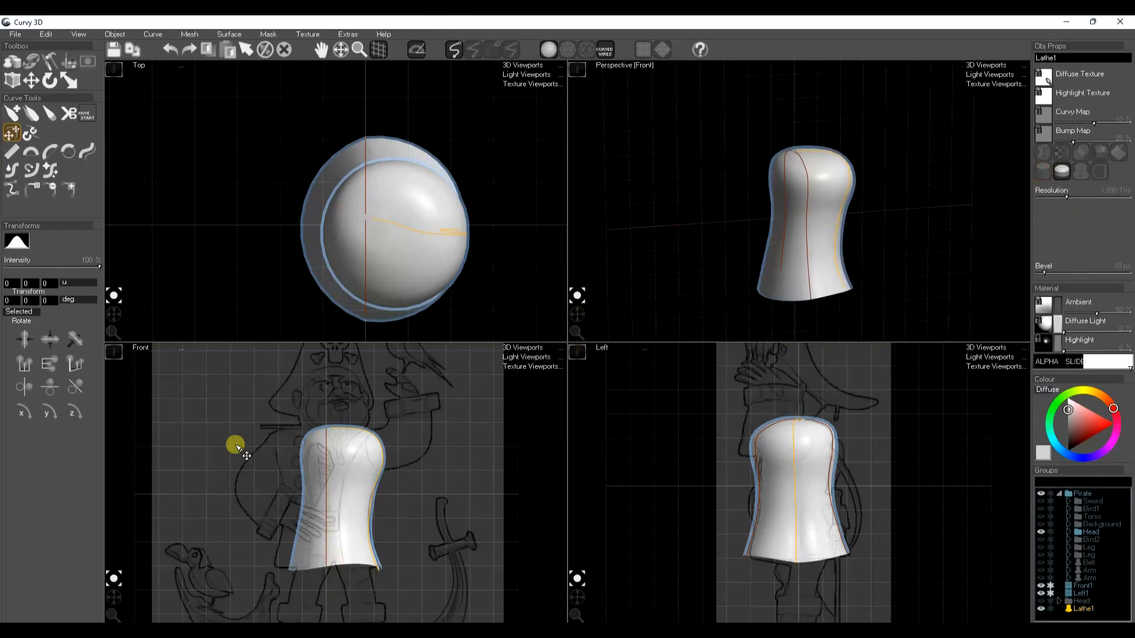
{"action": "left_click", "coordinate": [1081, 172]}
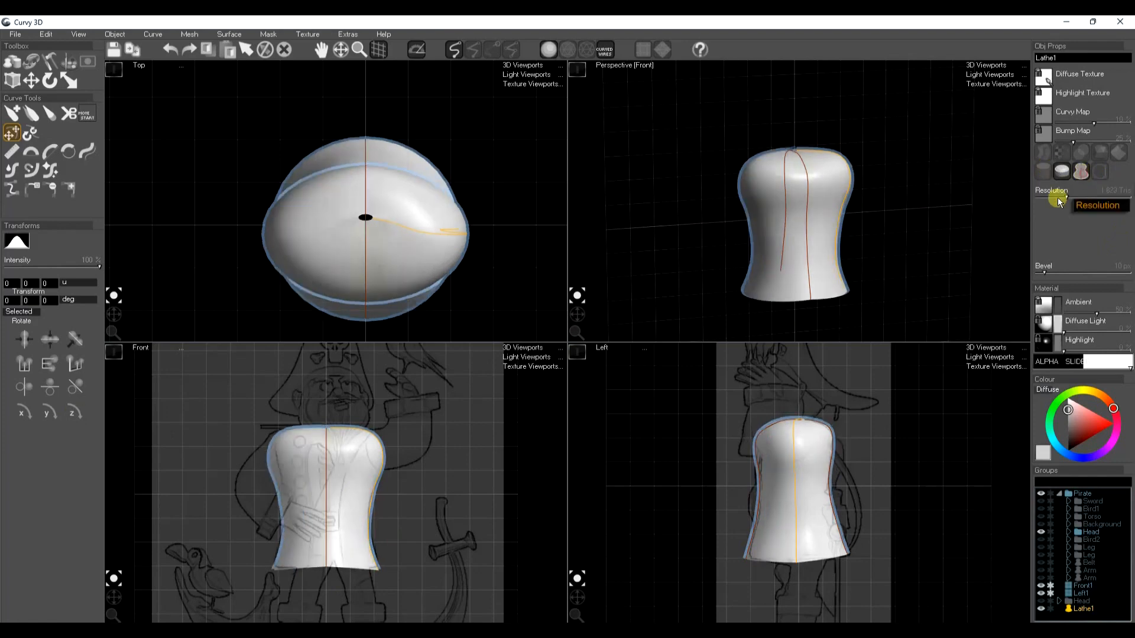
{"action": "key", "text": "space"}
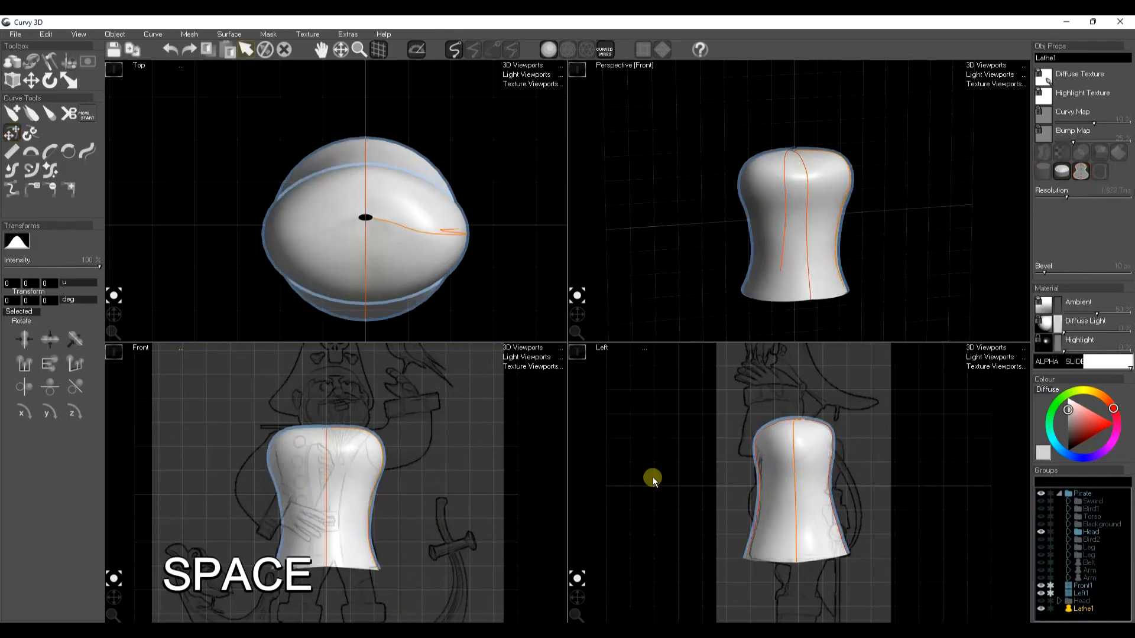
Duplicate the torso and scale the copy down to fit inside the original, stretching it back out in height
{"action": "key", "text": "ctrl+d"}
{"action": "key", "text": "r"}
{"action": "left_click_drag", "start_coordinate": [799, 493], "coordinate": [762, 507]}
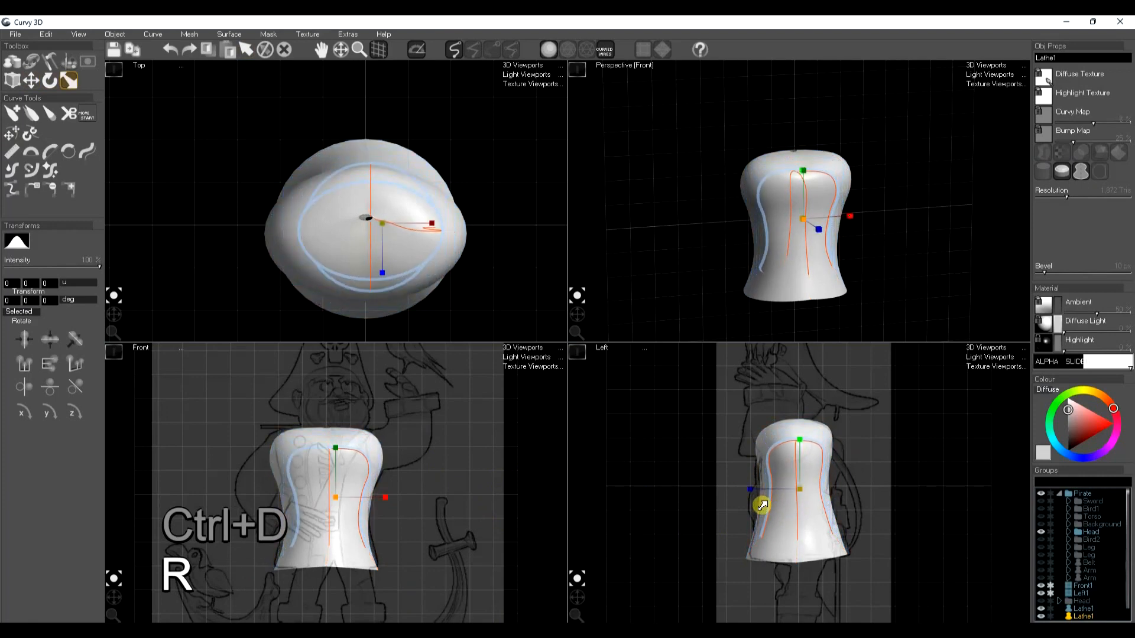
{"action": "key", "text": "w"}
{"action": "key", "text": "e"}
{"action": "key", "text": "r"}
{"action": "left_click_drag", "start_coordinate": [803, 428], "coordinate": [802, 429]}
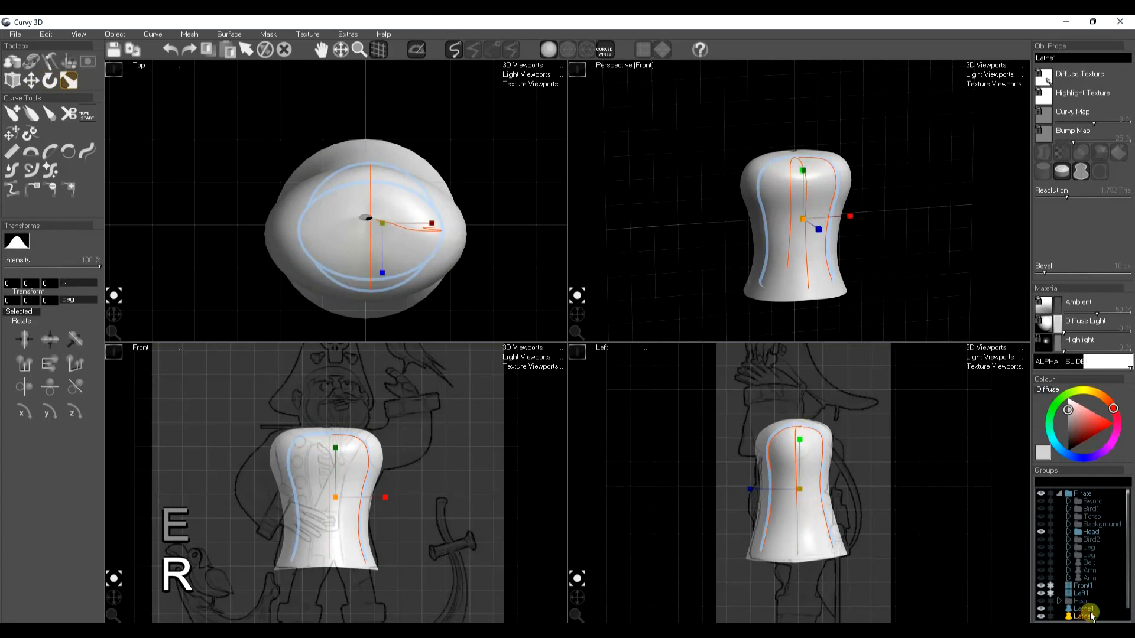
Rename the inner torso copy Shirt and hide it
{"action": "type", "text": "S"}
{"action": "left_click", "coordinate": [1086, 614]}
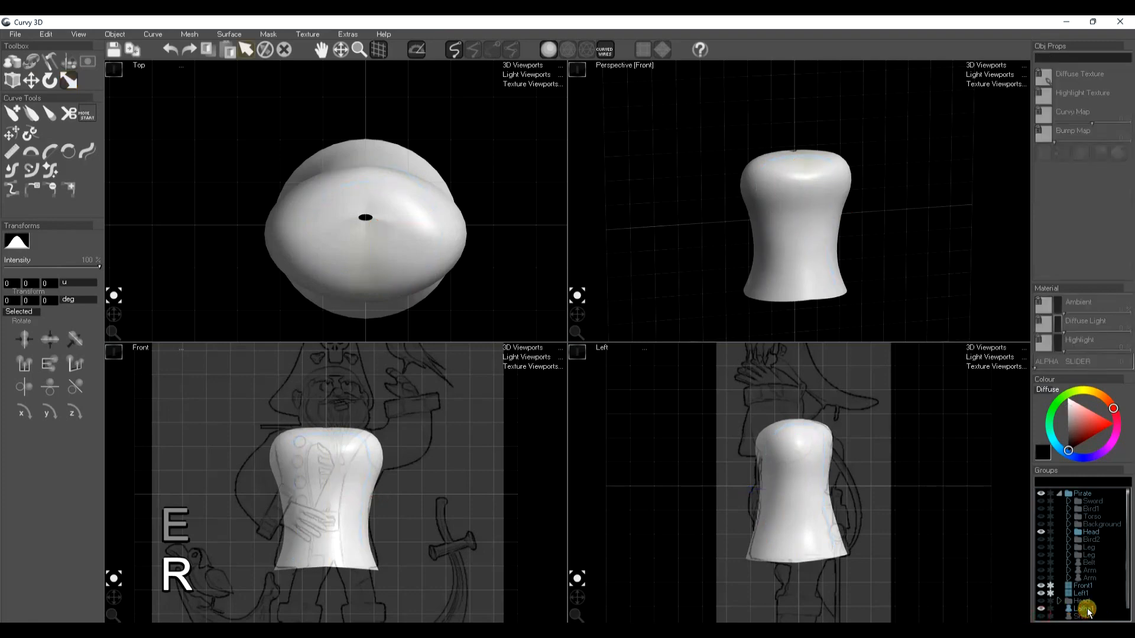
Give the outer torso a mid-grey diffuse colour and a dark grey ambient colour
{"action": "left_click", "coordinate": [1086, 609]}
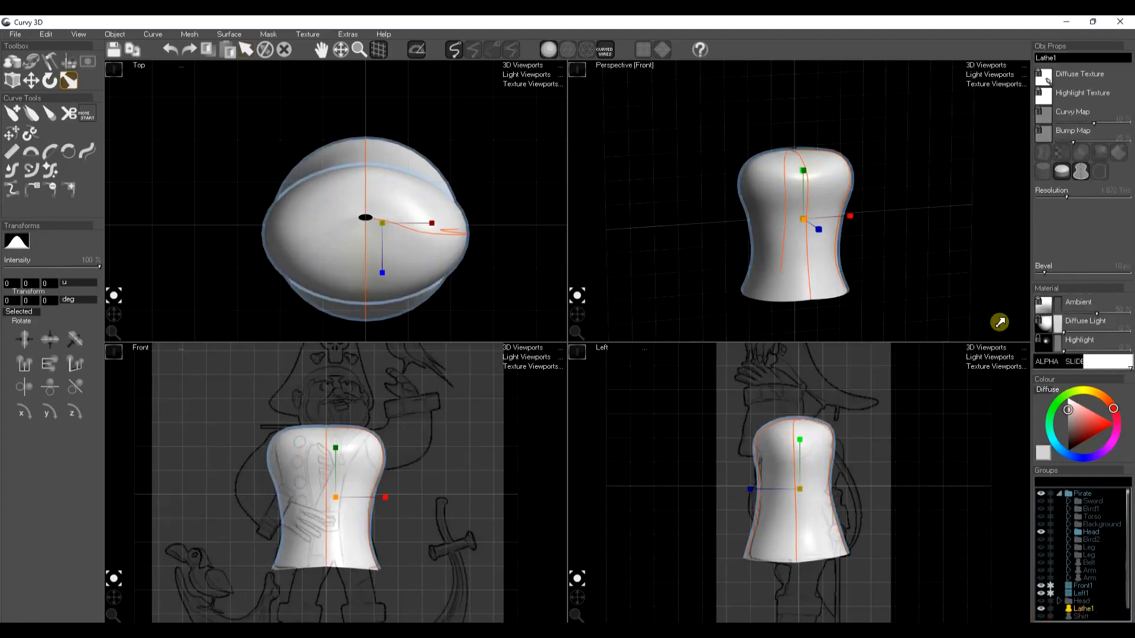
{"action": "left_click", "coordinate": [1070, 430]}
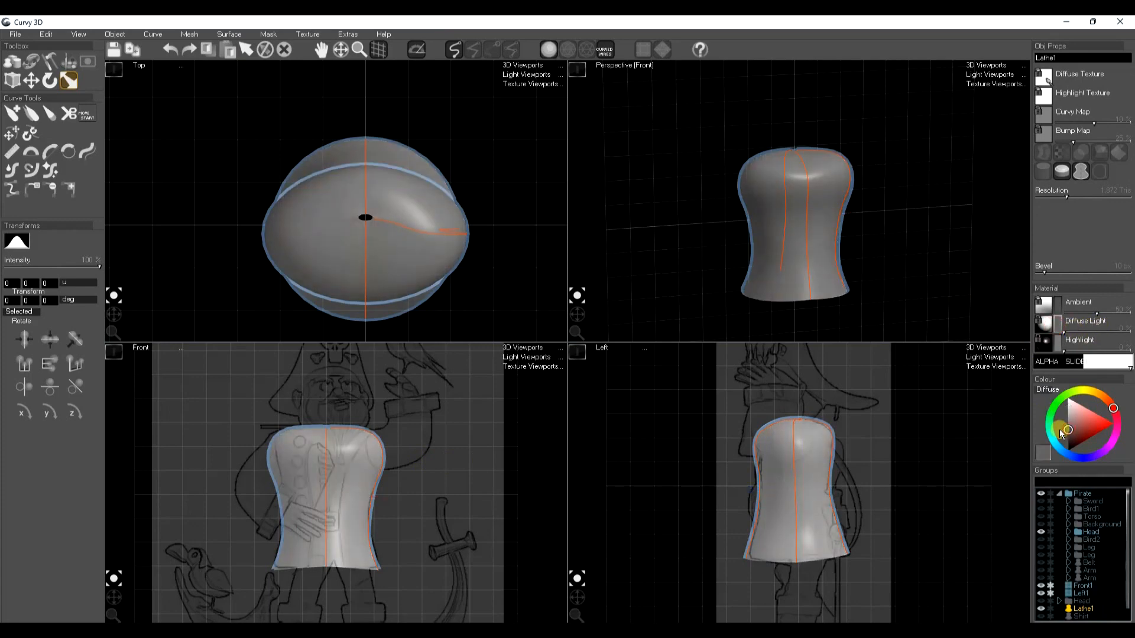
{"action": "left_click", "coordinate": [1055, 304]}
{"action": "left_click", "coordinate": [1068, 443]}
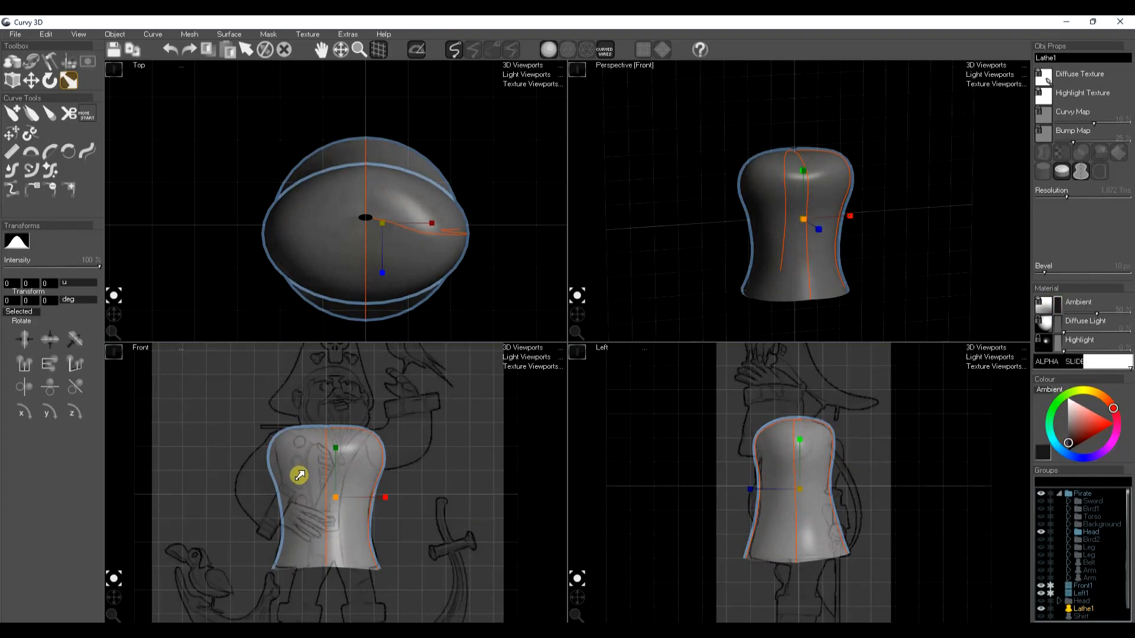
Convert the outer torso to a normal mesh
{"action": "key", "text": "a"}
{"action": "key", "text": "a"}
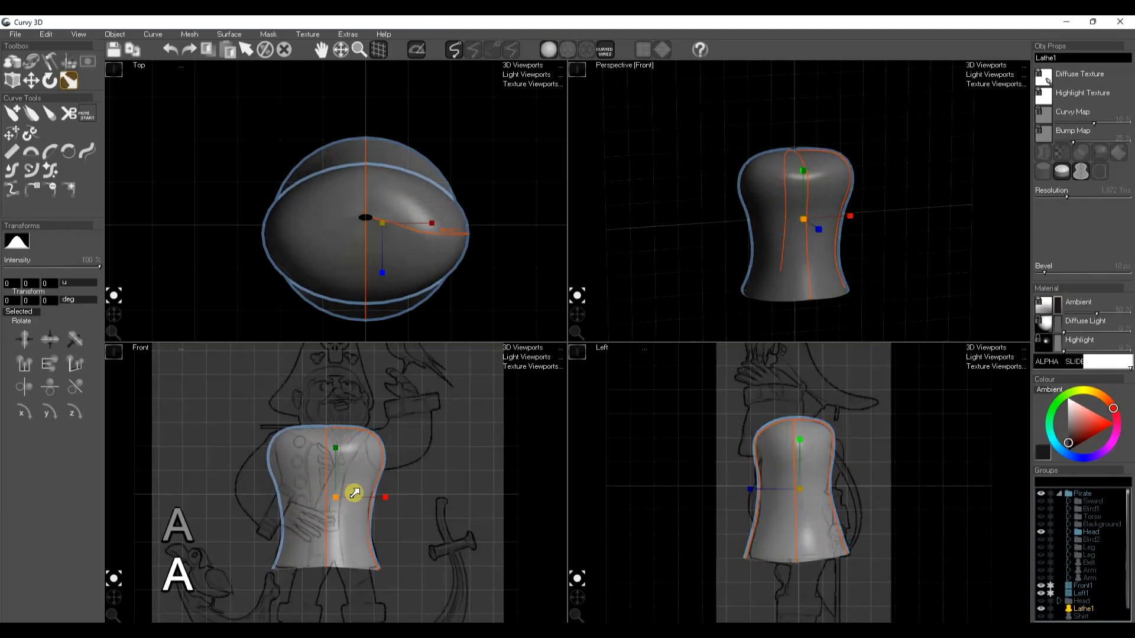
{"action": "left_click", "coordinate": [189, 34]}
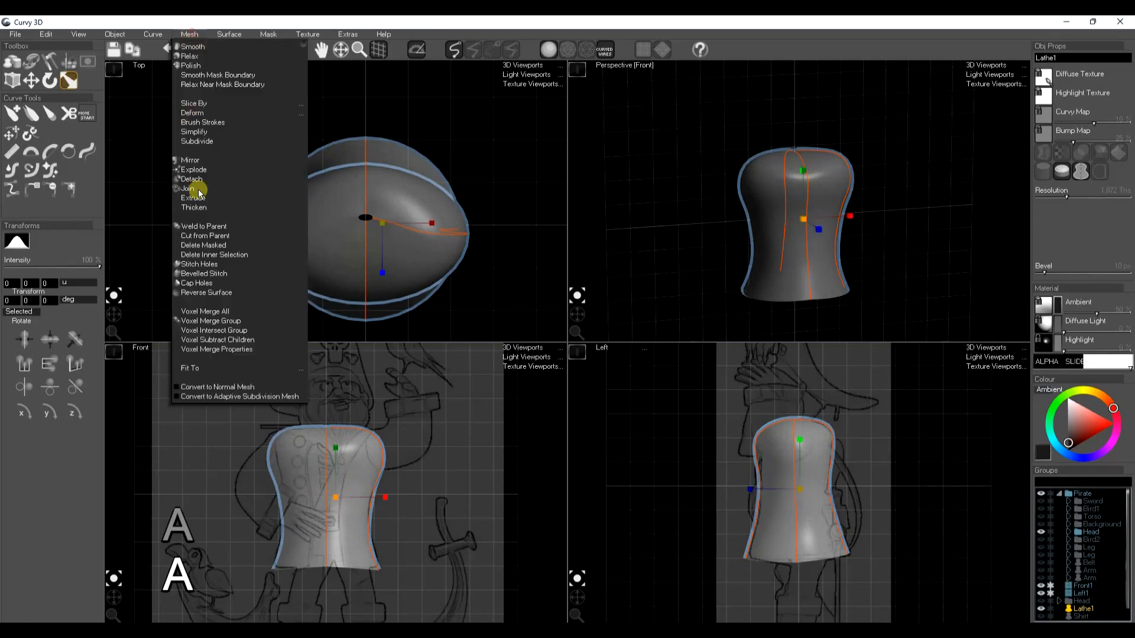
{"action": "left_click", "coordinate": [207, 388]}
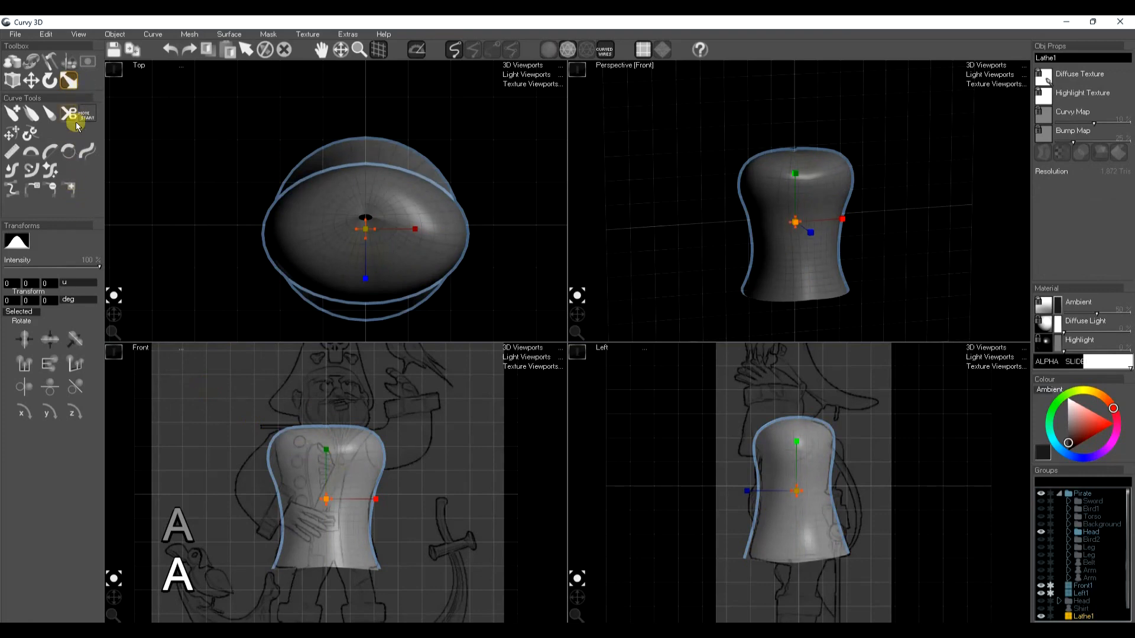
Mask a vertical strip down the middle of the outer torso with the lasso mask tool
{"action": "left_click", "coordinate": [69, 62]}
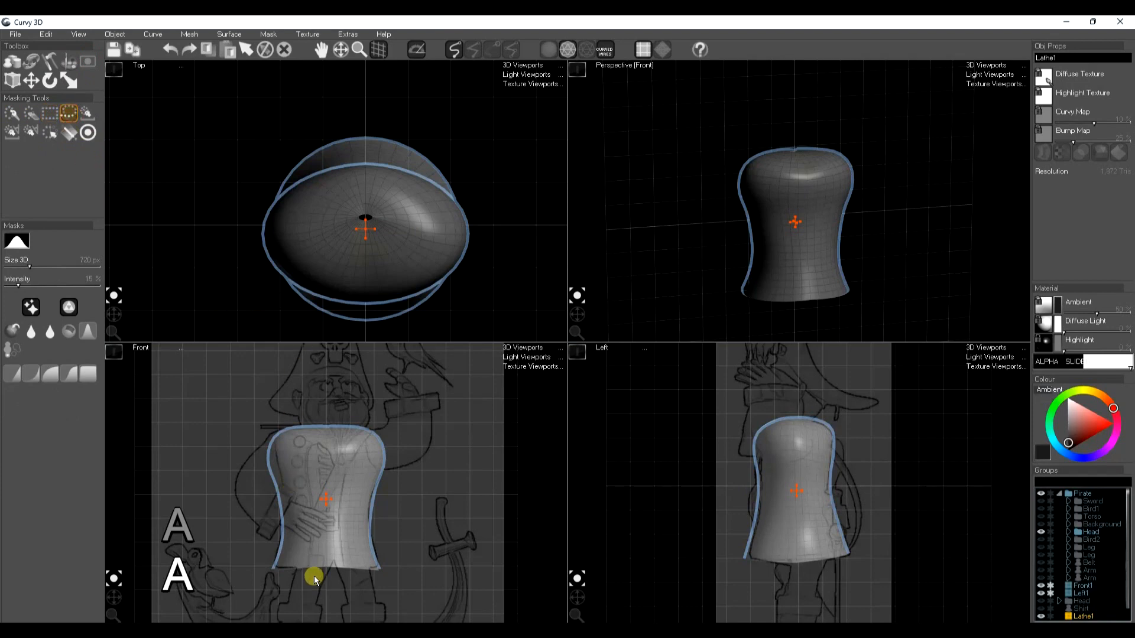
{"action": "scroll", "coordinate": [311, 570], "scroll_direction": "up", "scroll_amount": 2}
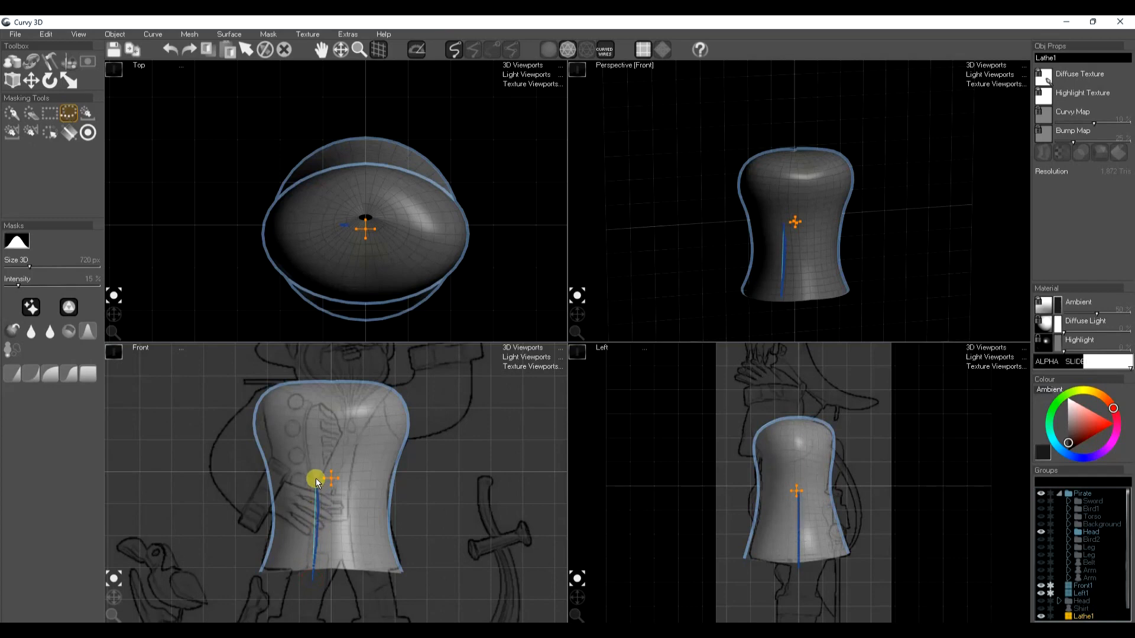
{"action": "left_click_drag", "start_coordinate": [319, 391], "coordinate": [342, 378]}
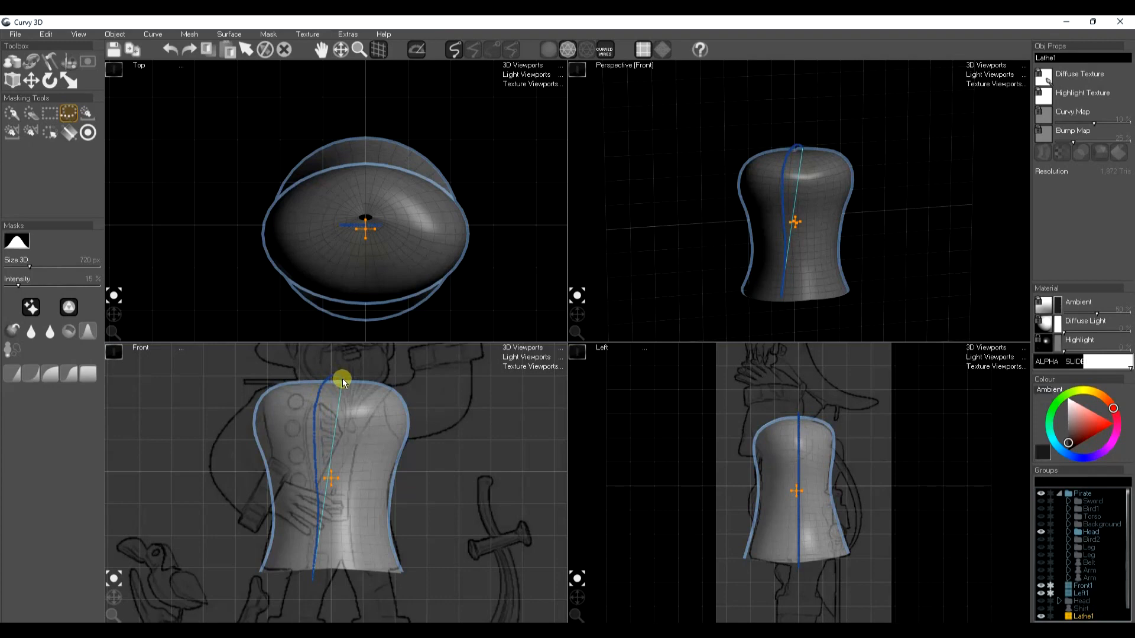
{"action": "left_click_drag", "start_coordinate": [343, 378], "coordinate": [349, 435]}
{"action": "mouse_move", "coordinate": [340, 581]}
{"action": "left_mouse_down"}
{"action": "mouse_move", "coordinate": [323, 585]}
{"action": "mouse_move", "coordinate": [336, 513]}
{"action": "mouse_move", "coordinate": [335, 583]}
{"action": "left_mouse_up"}
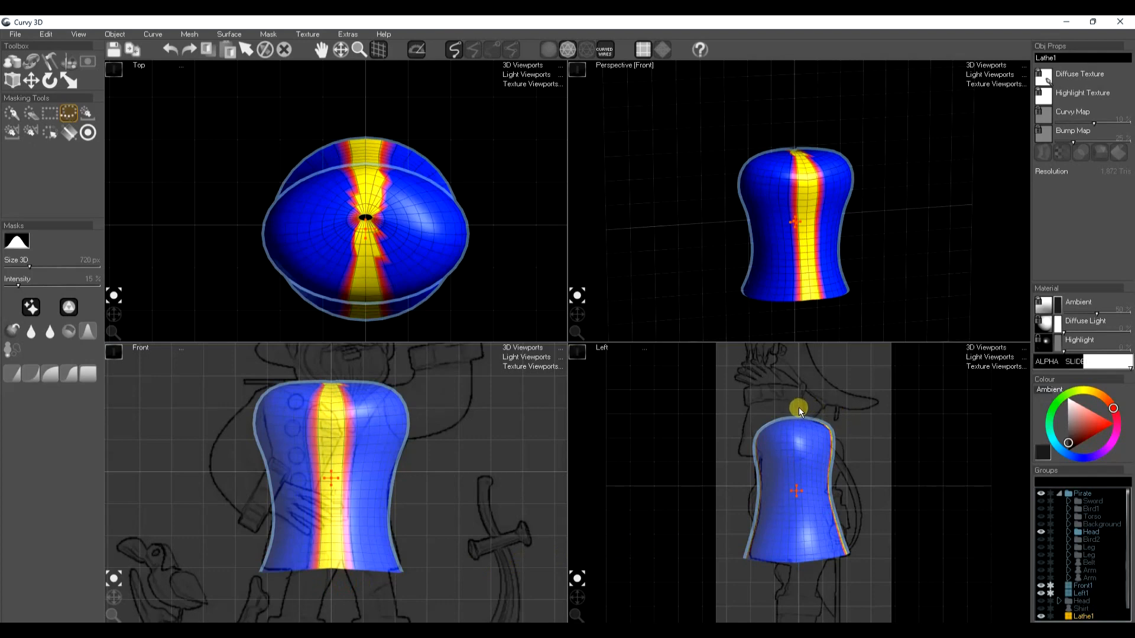
Clear the mask from the torso's back and top, then delete the masked strip at the front
{"action": "mouse_move", "coordinate": [803, 410]}
{"action": "left_mouse_down"}
{"action": "mouse_move", "coordinate": [801, 499]}
{"action": "mouse_move", "coordinate": [893, 405]}
{"action": "left_mouse_up"}
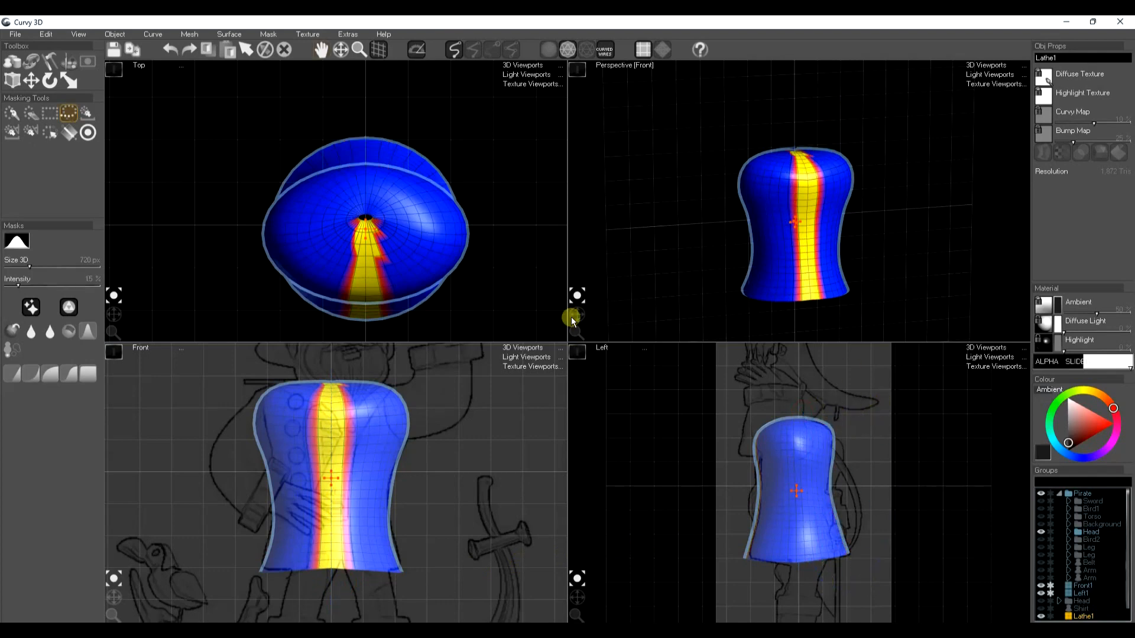
{"action": "mouse_move", "coordinate": [576, 324]}
{"action": "left_mouse_down"}
{"action": "mouse_move", "coordinate": [826, 157]}
{"action": "mouse_move", "coordinate": [712, 157]}
{"action": "mouse_move", "coordinate": [682, 196]}
{"action": "mouse_move", "coordinate": [732, 228]}
{"action": "mouse_move", "coordinate": [729, 155]}
{"action": "left_mouse_up"}
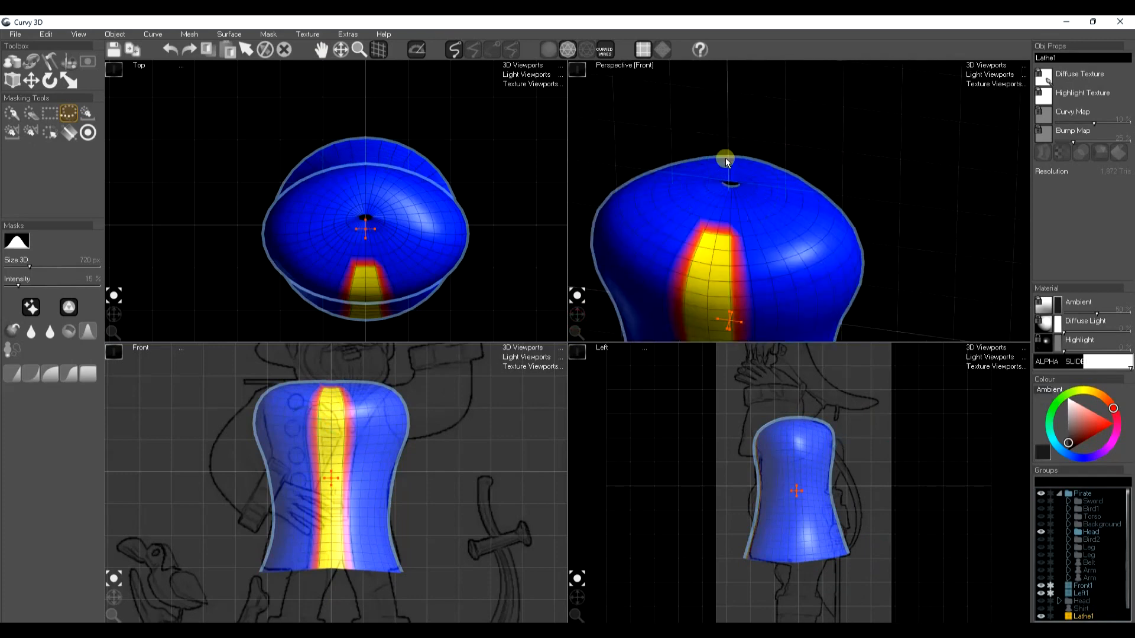
{"action": "scroll", "coordinate": [733, 299], "scroll_direction": "down", "scroll_amount": 4}
{"action": "middle_click_drag", "start_coordinate": [740, 302], "coordinate": [750, 249]}
{"action": "left_click_drag", "start_coordinate": [574, 315], "coordinate": [575, 322]}
{"action": "scroll", "coordinate": [763, 298], "scroll_direction": "down", "scroll_amount": 2}
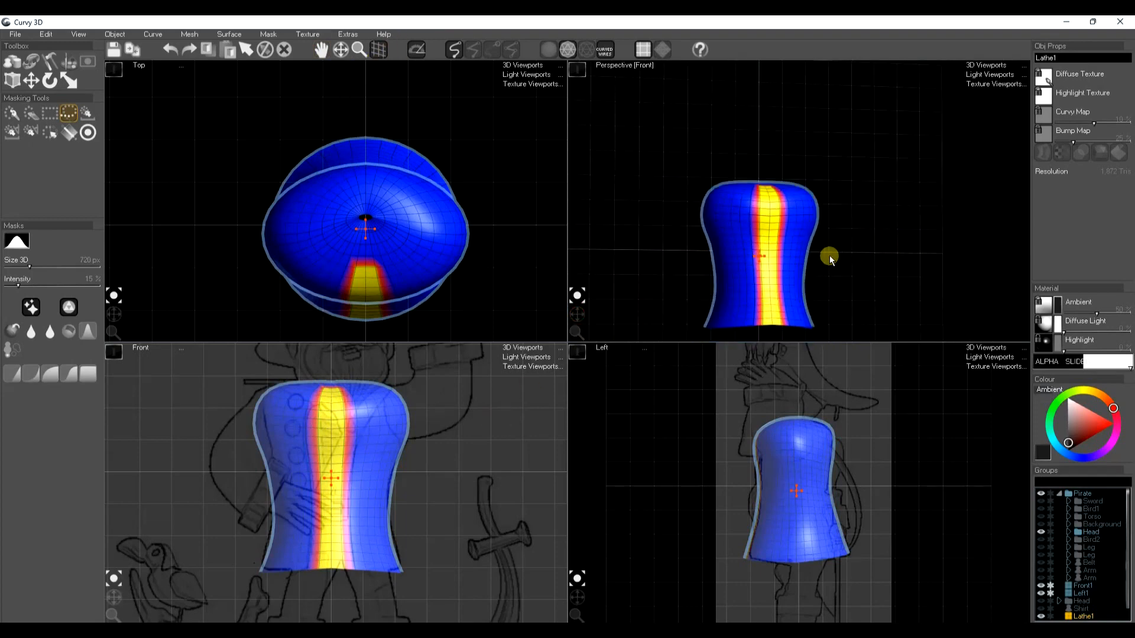
{"action": "key", "text": "Delete"}
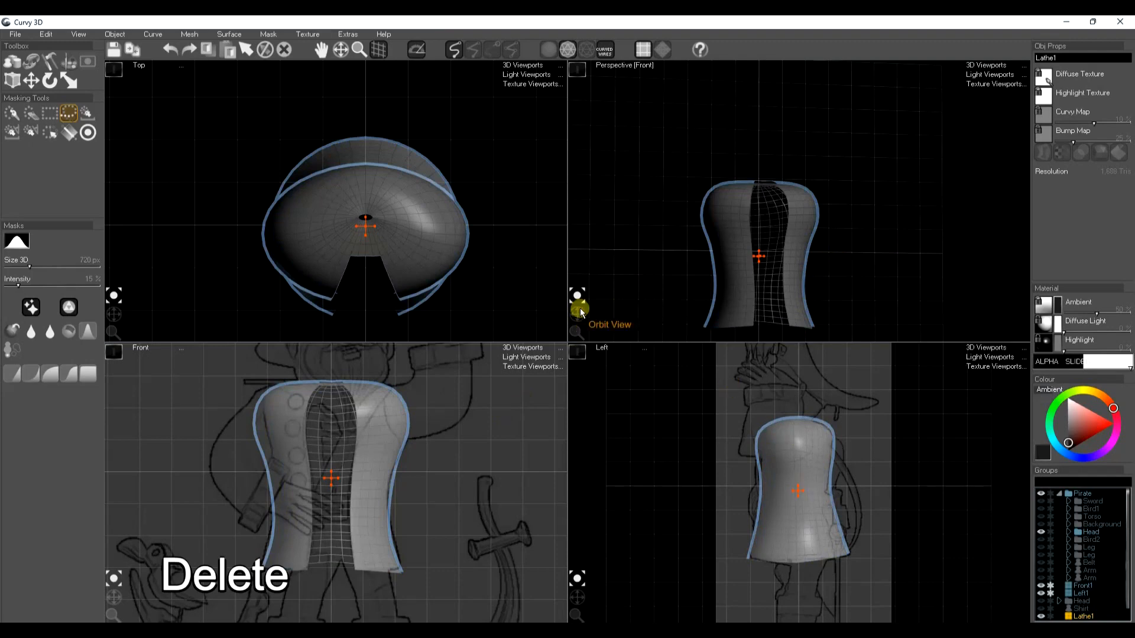
Switch to solid shading without the wireframe and toggle the jacket's two-sided display on and off to inspect its interior
{"action": "key", "text": "a"}
{"action": "left_click_drag", "start_coordinate": [572, 320], "coordinate": [728, 318]}
{"action": "left_click", "coordinate": [1119, 153]}
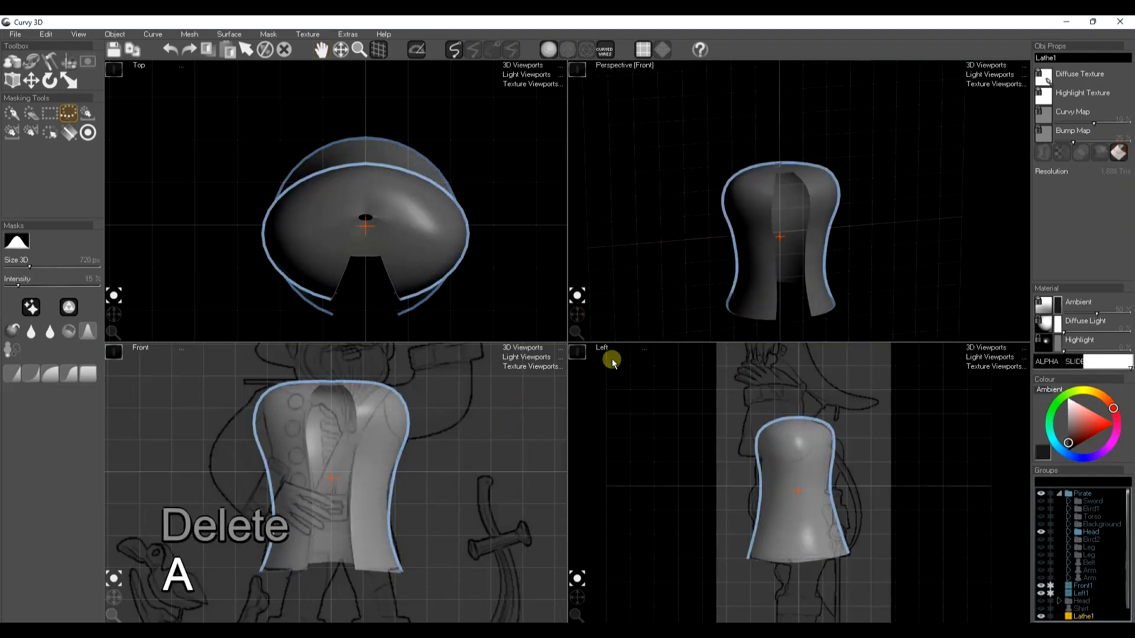
{"action": "left_click", "coordinate": [576, 314]}
{"action": "left_click_drag", "start_coordinate": [577, 314], "coordinate": [865, 278]}
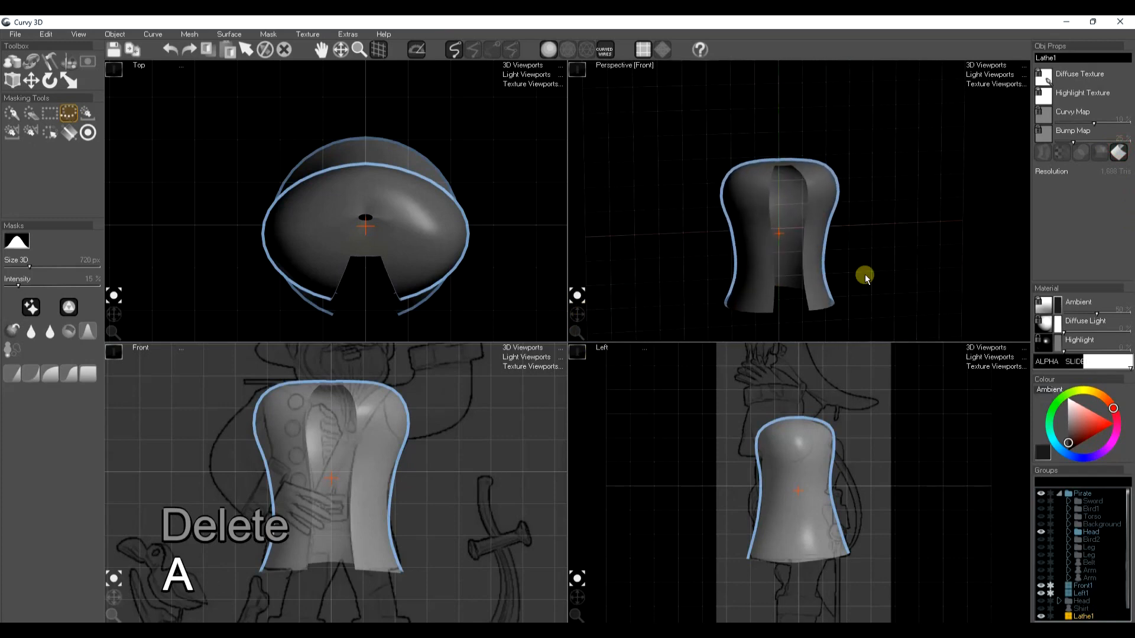
{"action": "left_click", "coordinate": [1119, 154]}
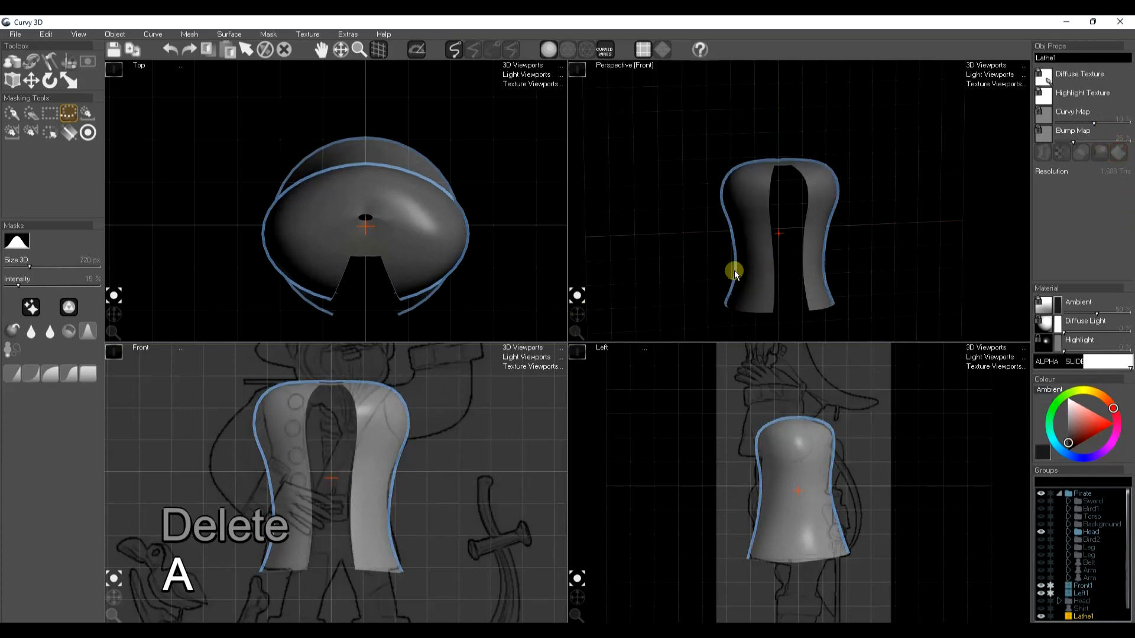
Thicken the jacket mesh with an extrude distance of 44 px and bake the action
{"action": "left_click", "coordinate": [197, 35]}
{"action": "left_click", "coordinate": [198, 210]}
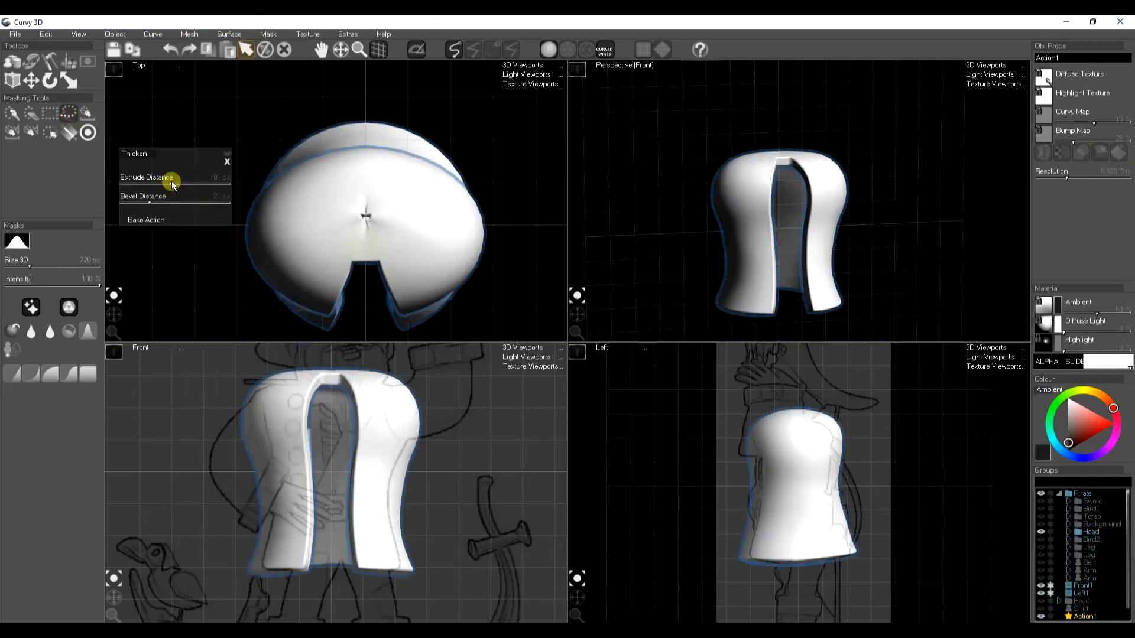
{"action": "left_click_drag", "start_coordinate": [167, 182], "coordinate": [160, 188]}
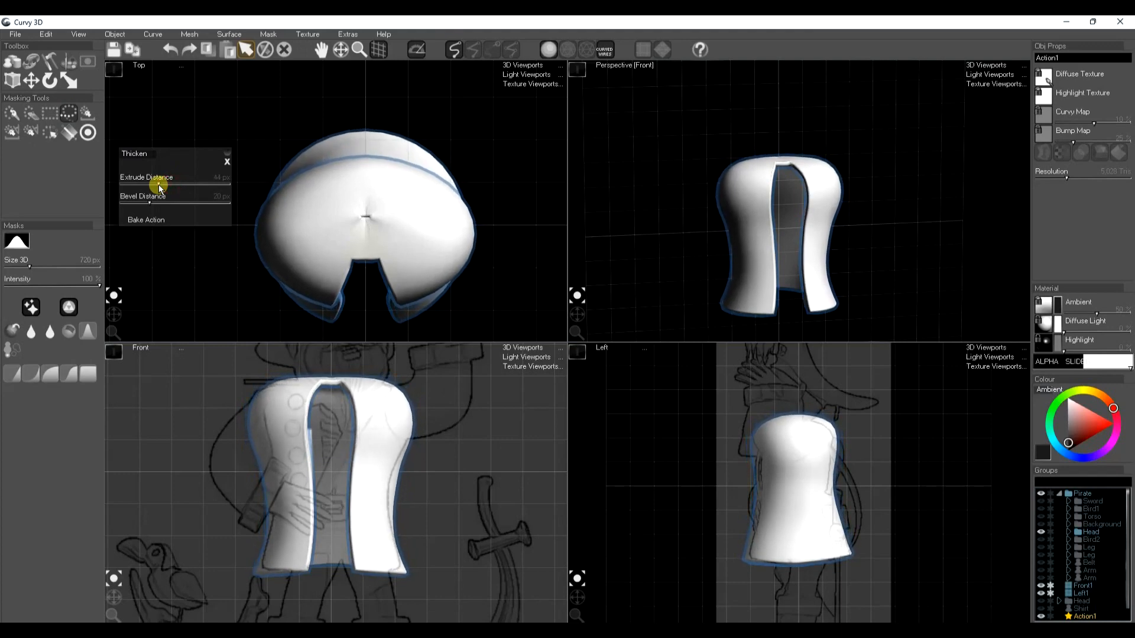
{"action": "key", "text": "space"}
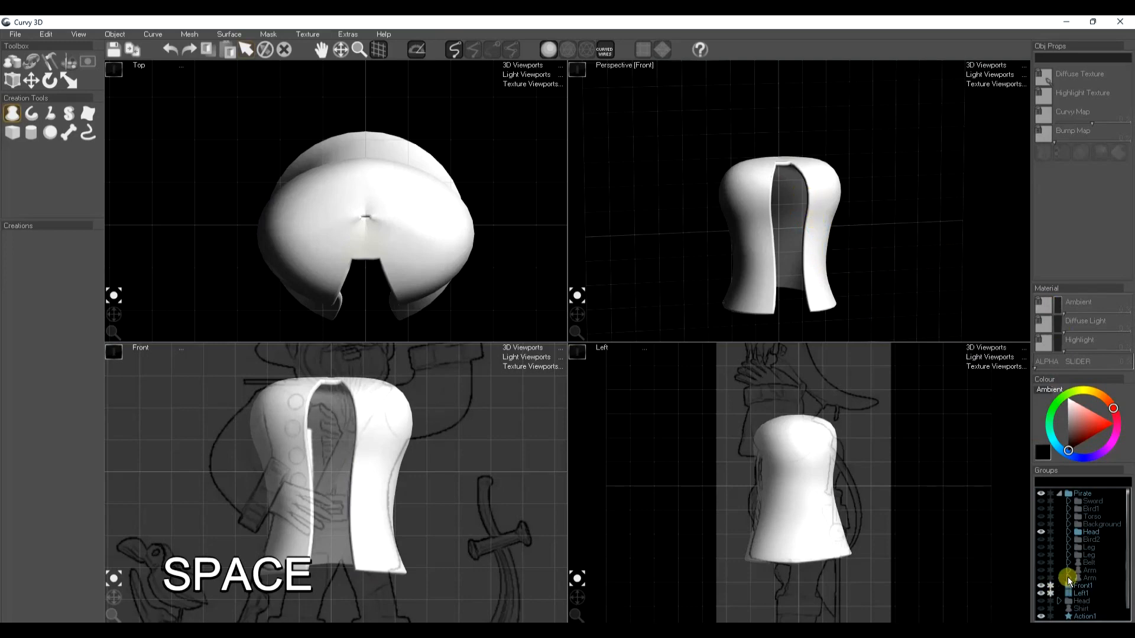
{"action": "scroll", "coordinate": [1063, 587], "scroll_direction": "down", "scroll_amount": 2}
{"action": "left_click", "coordinate": [1085, 583]}
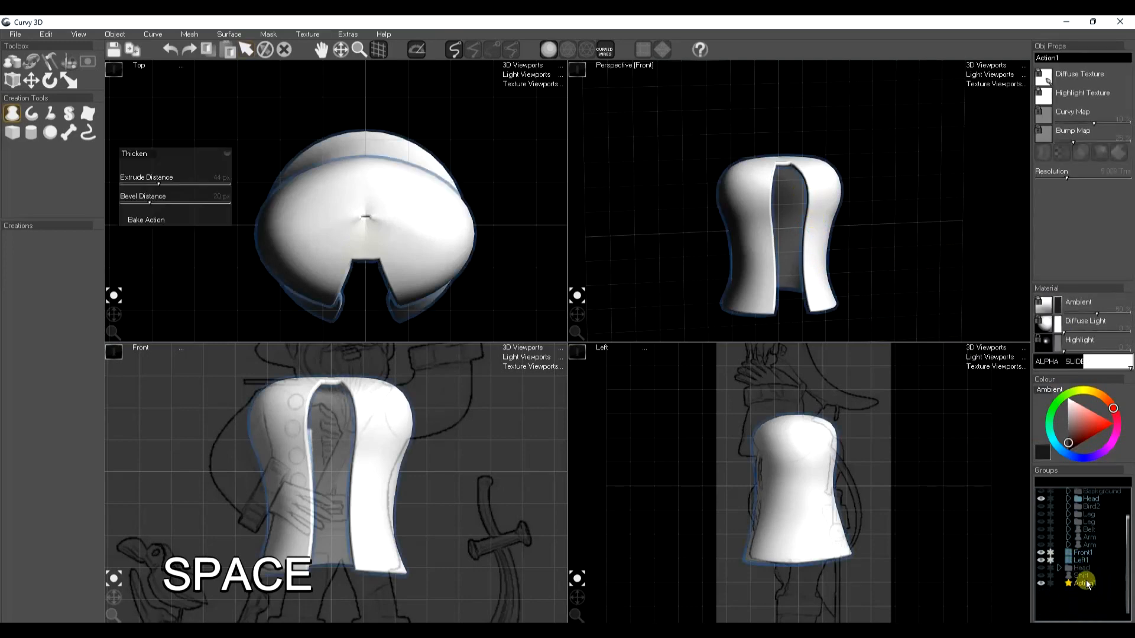
{"action": "left_click", "coordinate": [145, 220]}
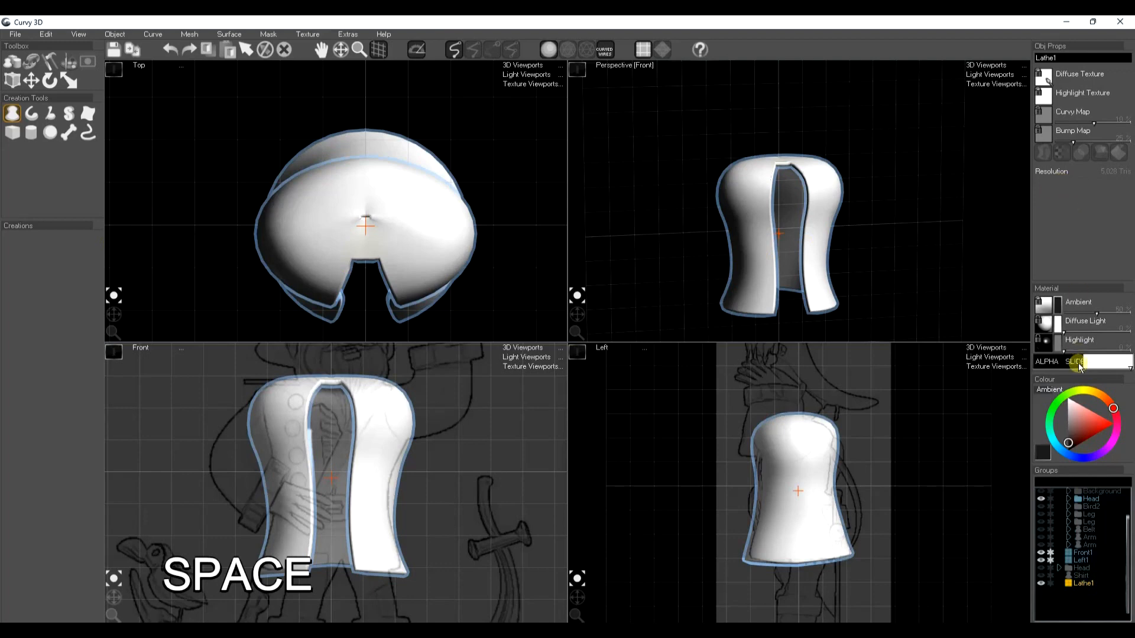
Give the thickened jacket a dark grey diffuse colour and show the shirt inside it again
{"action": "left_click", "coordinate": [1058, 322]}
{"action": "left_click_drag", "start_coordinate": [1064, 436], "coordinate": [1062, 444]}
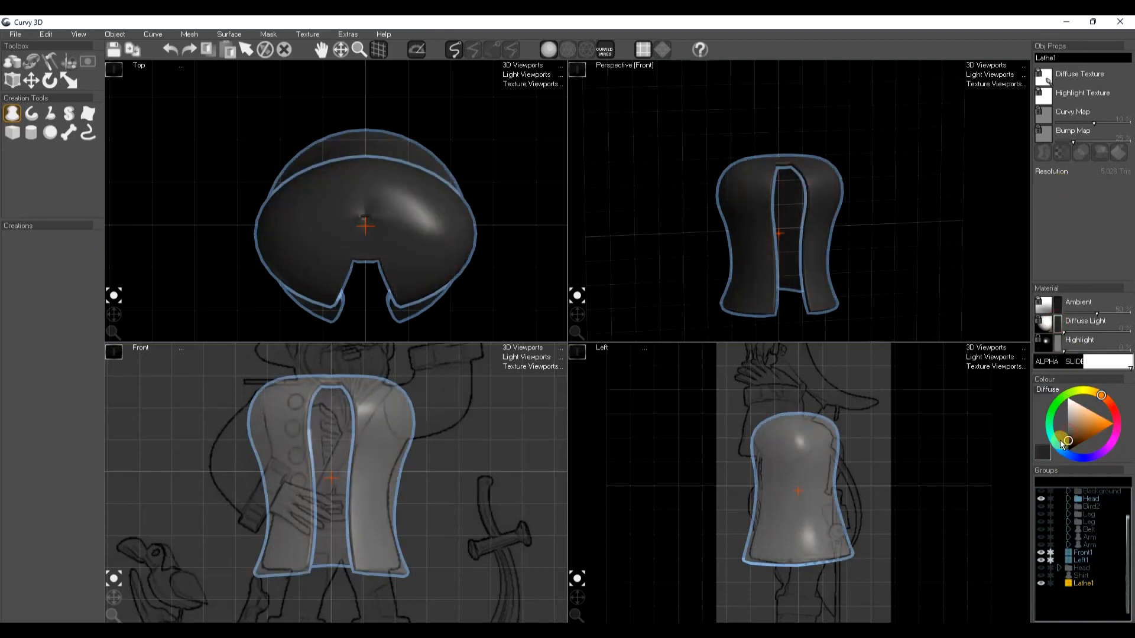
{"action": "left_click", "coordinate": [1041, 576]}
{"action": "left_click", "coordinate": [1077, 612]}
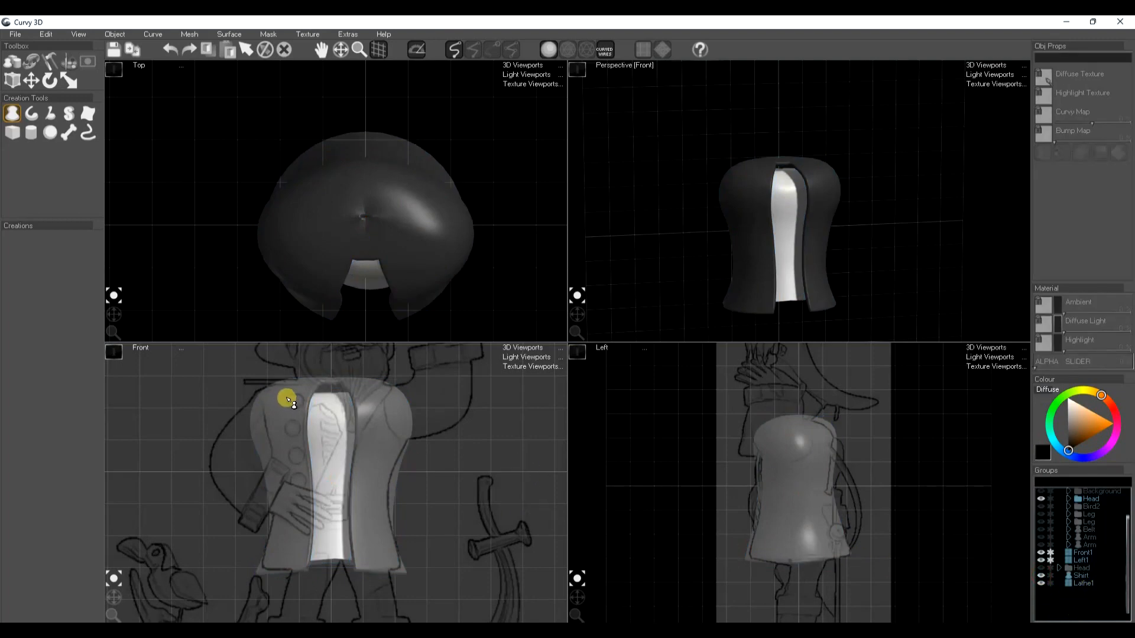
Loft a ruffled shirt front from a wavy side profile and curved front edges, and move it forward onto the shirt
{"action": "left_click", "coordinate": [87, 112]}
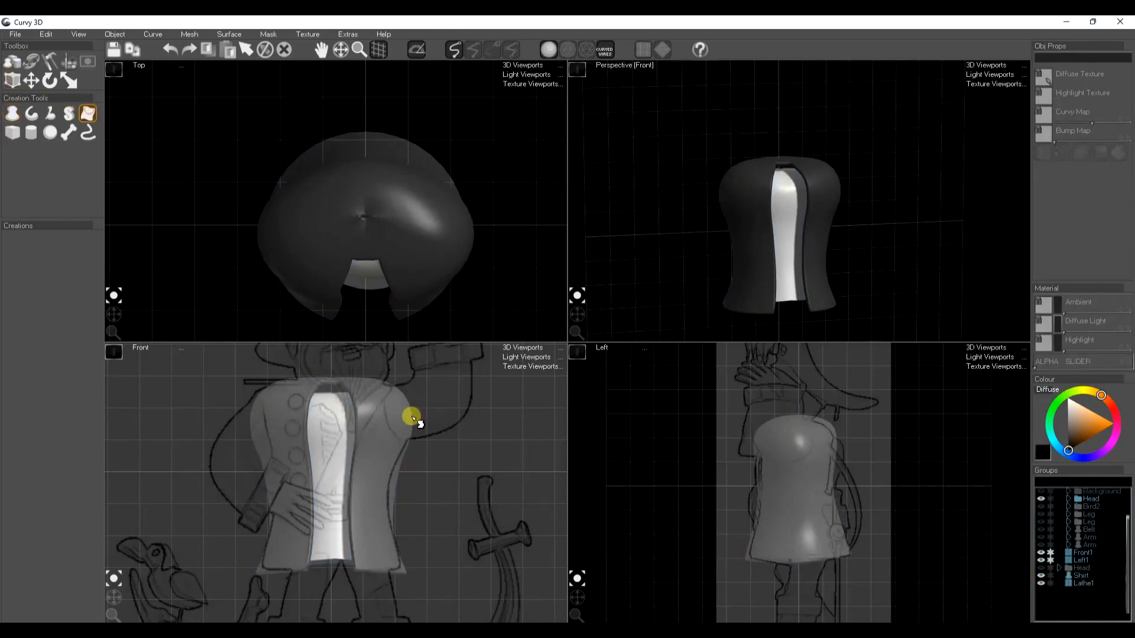
{"action": "scroll", "coordinate": [771, 455], "scroll_direction": "up", "scroll_amount": 2}
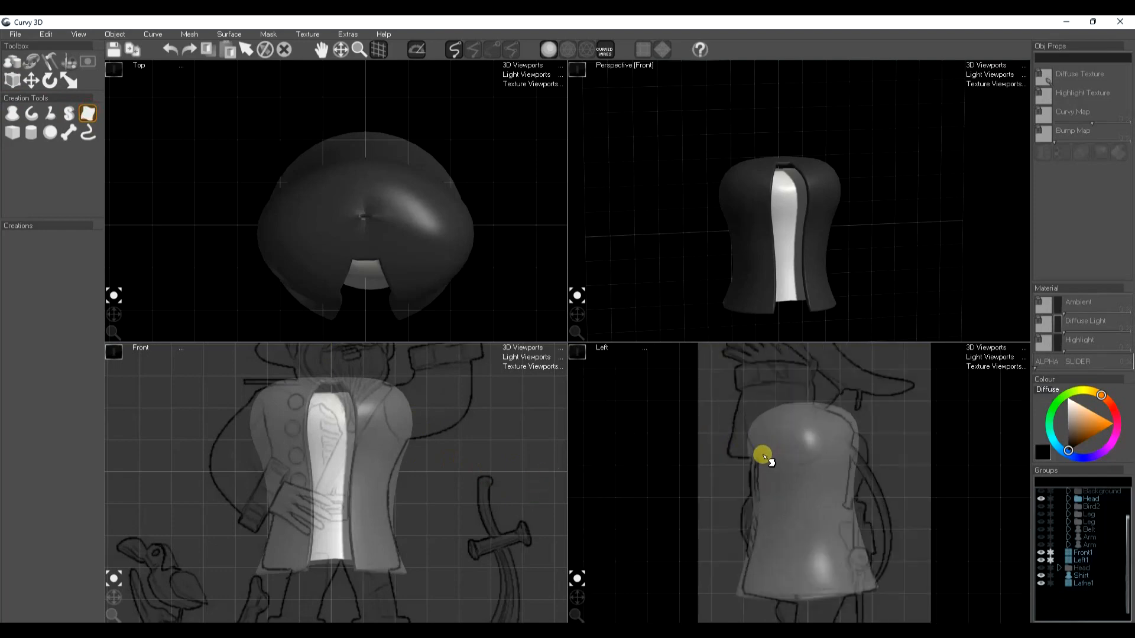
{"action": "mouse_move", "coordinate": [763, 451]}
{"action": "left_mouse_down"}
{"action": "mouse_move", "coordinate": [744, 450]}
{"action": "mouse_move", "coordinate": [755, 507]}
{"action": "left_mouse_up"}
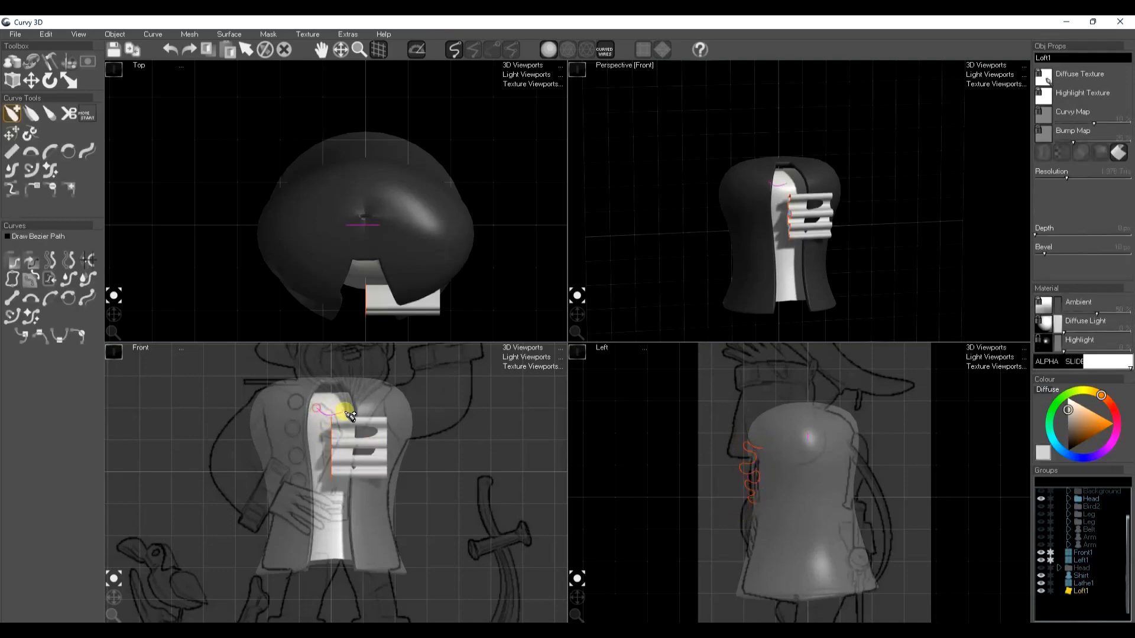
{"action": "left_click_drag", "start_coordinate": [351, 416], "coordinate": [327, 482]}
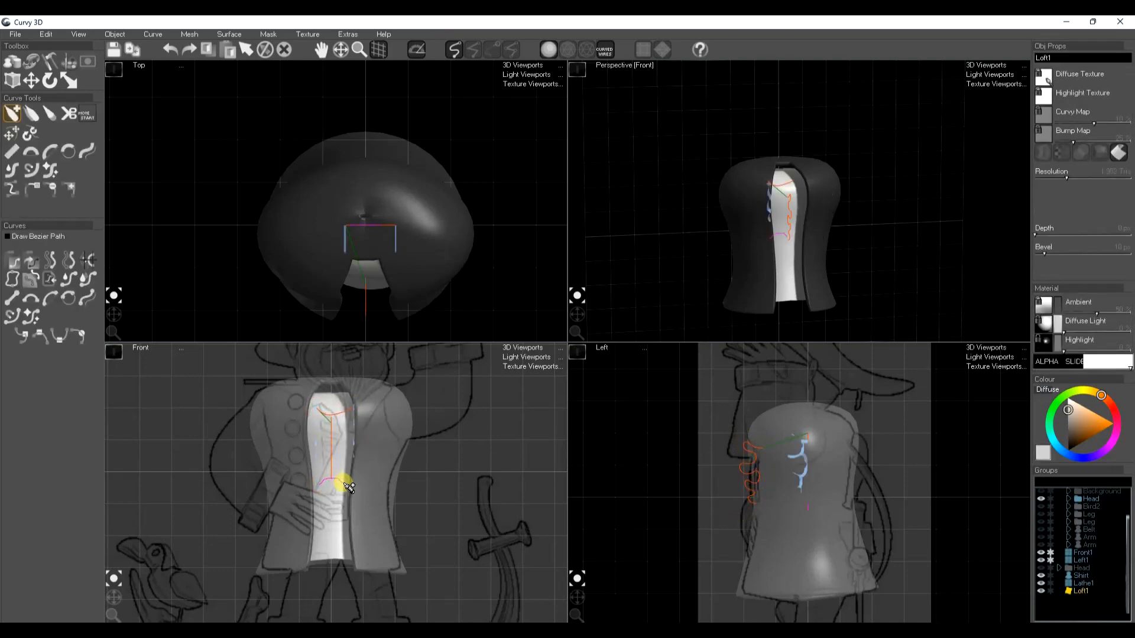
{"action": "key", "text": "w"}
{"action": "mouse_move", "coordinate": [742, 475]}
{"action": "left_mouse_down"}
{"action": "mouse_move", "coordinate": [685, 472]}
{"action": "mouse_move", "coordinate": [701, 474]}
{"action": "left_mouse_up"}
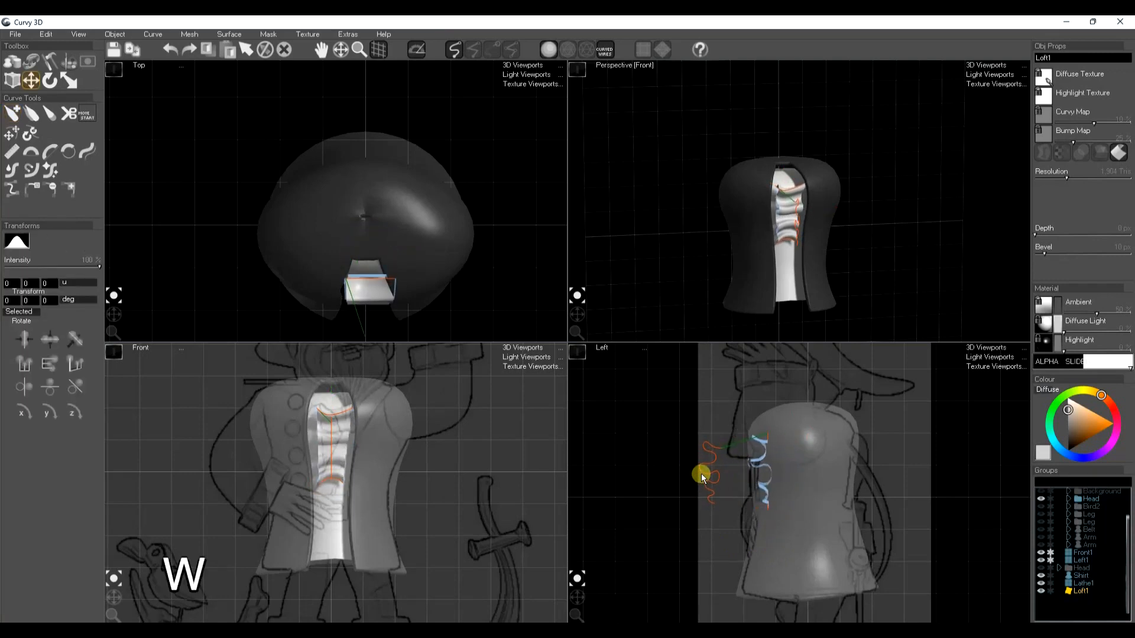
{"action": "key", "text": "space"}
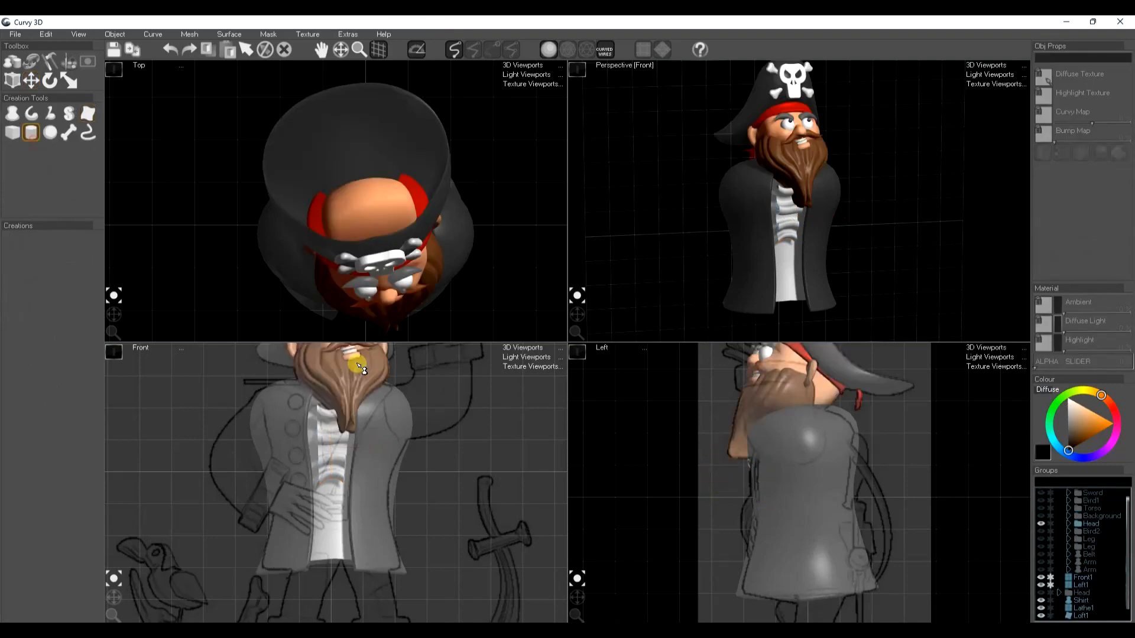
Create a cylinder beside the jacket for a button, set its height to 25 px and rotate it to face the front
{"action": "left_click_drag", "start_coordinate": [504, 459], "coordinate": [495, 505]}
{"action": "key", "text": "e"}
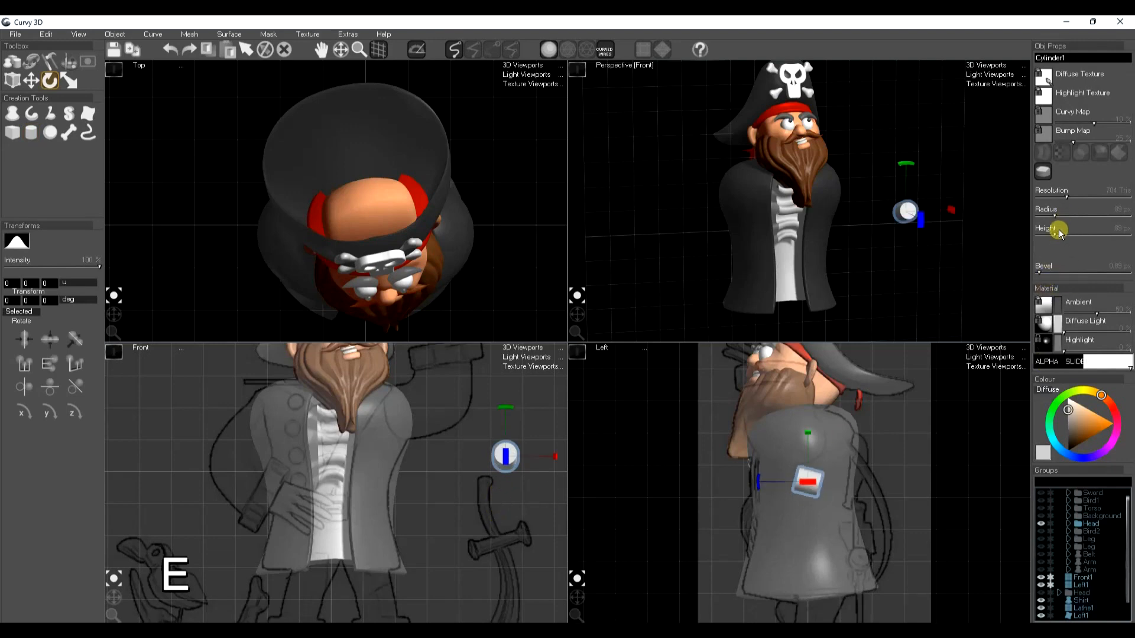
{"action": "left_click_drag", "start_coordinate": [1057, 237], "coordinate": [1047, 236]}
{"action": "key", "text": "w"}
{"action": "key", "text": "e"}
{"action": "left_click_drag", "start_coordinate": [827, 491], "coordinate": [771, 486]}
Move the button in front of the jacket onto the sketch's lower button circle and scale it down slightly
{"action": "key", "text": "w"}
{"action": "left_click_drag", "start_coordinate": [578, 493], "coordinate": [516, 496]}
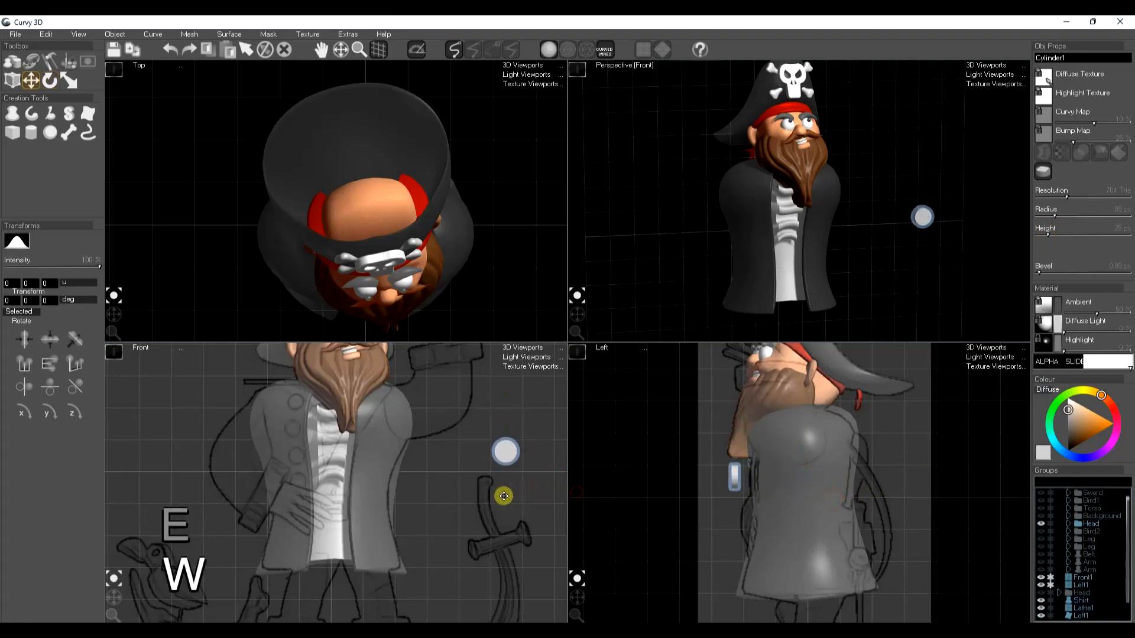
{"action": "left_click_drag", "start_coordinate": [501, 452], "coordinate": [266, 471]}
{"action": "key", "text": "r"}
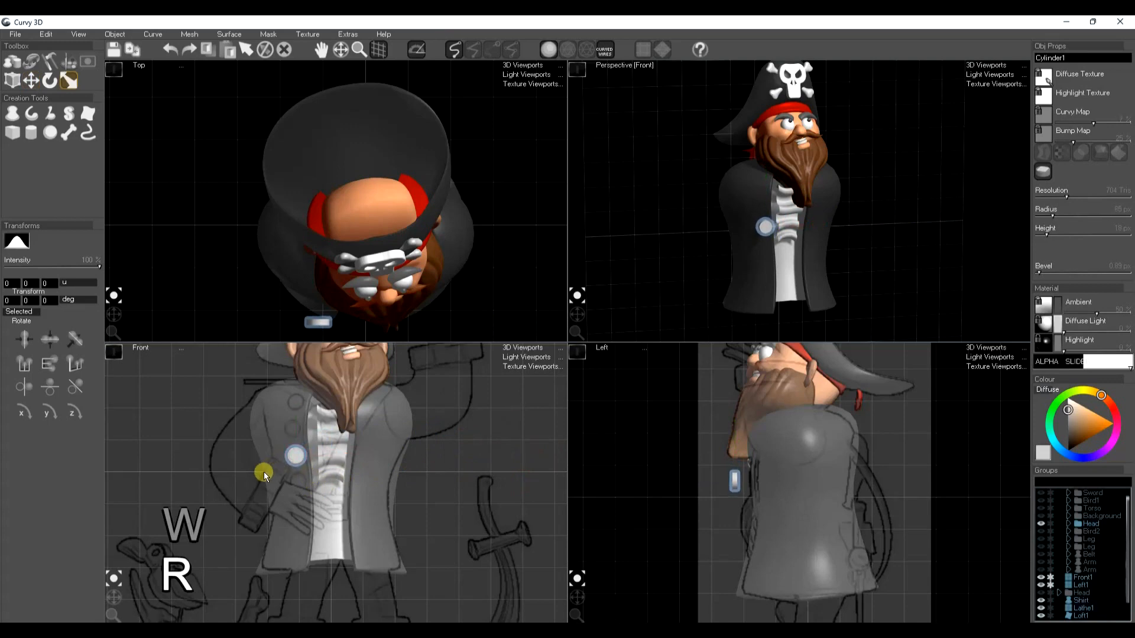
Move the button back against the jacket and rotate it to follow the curve of the chest
{"action": "key", "text": "w"}
{"action": "left_click_drag", "start_coordinate": [682, 483], "coordinate": [706, 480]}
{"action": "key", "text": "r"}
{"action": "key", "text": "e"}
{"action": "left_click_drag", "start_coordinate": [795, 234], "coordinate": [793, 237]}
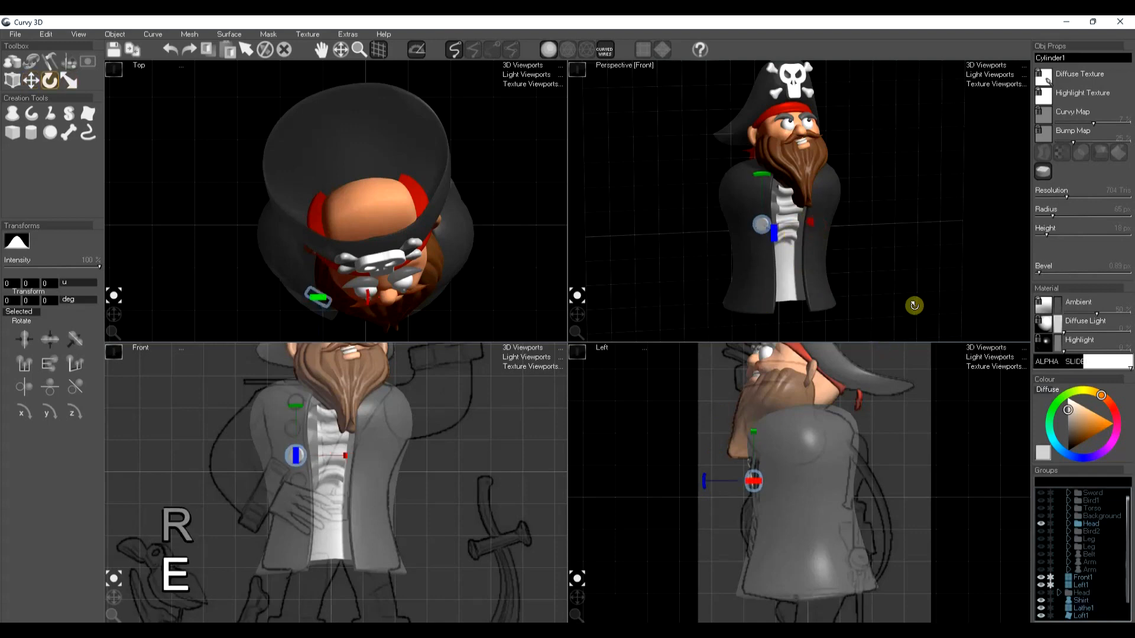
Give the button a golden-orange diffuse colour and load lightmetal.JPG from the baselights folder as its diffuse light
{"action": "left_click", "coordinate": [1098, 420]}
{"action": "left_click", "coordinate": [1097, 388]}
{"action": "left_click", "coordinate": [1097, 426]}
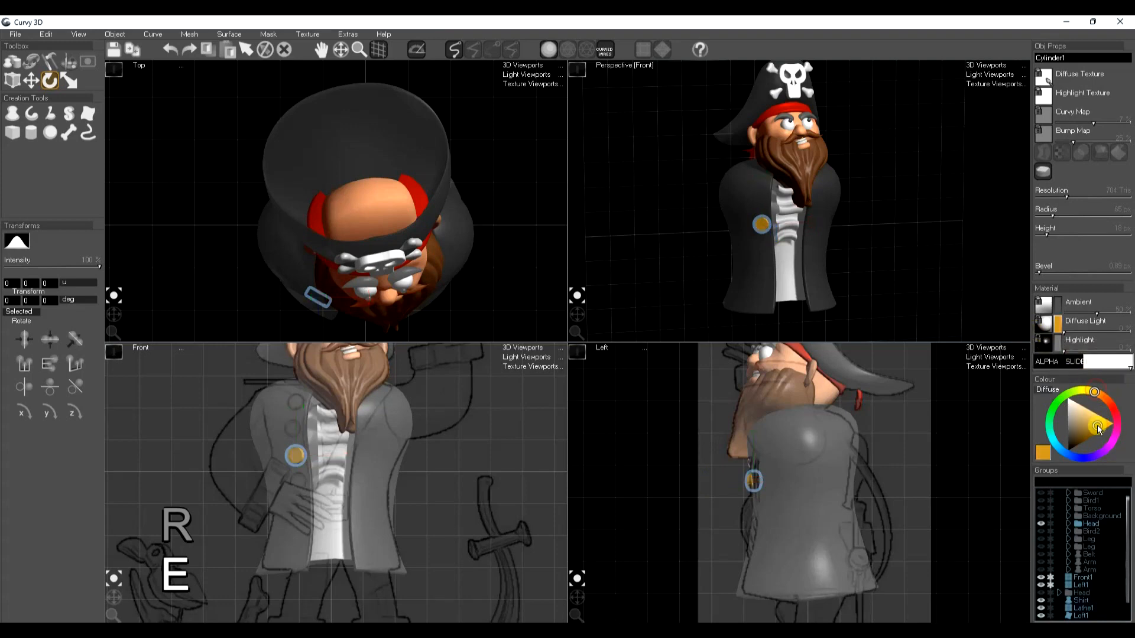
{"action": "left_click", "coordinate": [1045, 323]}
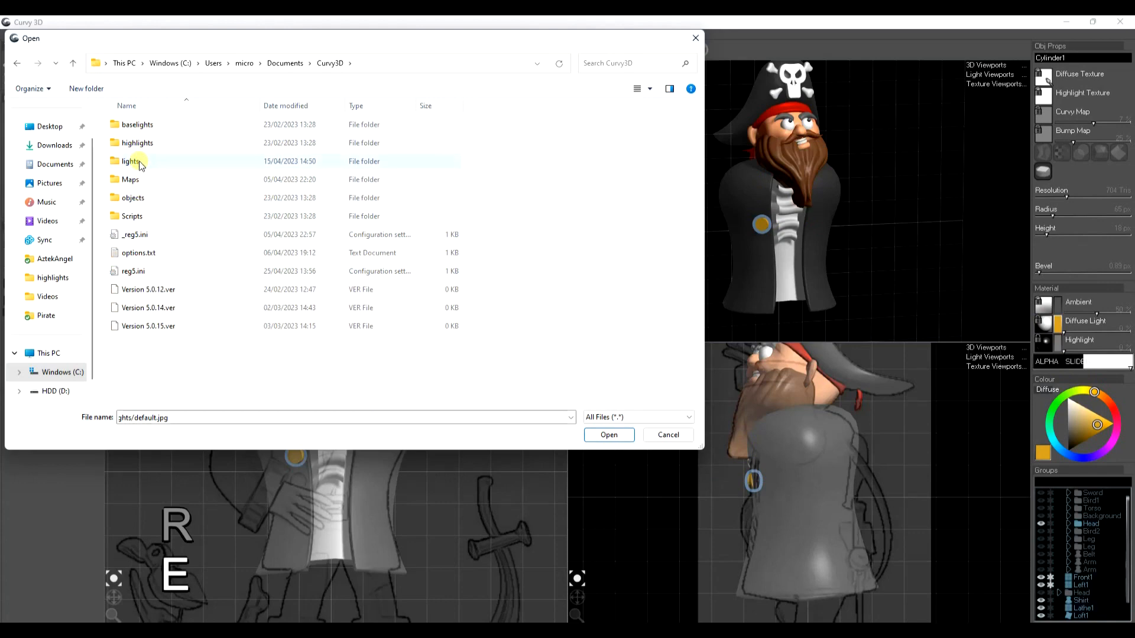
{"action": "double_click", "coordinate": [145, 126]}
{"action": "left_click", "coordinate": [477, 267]}
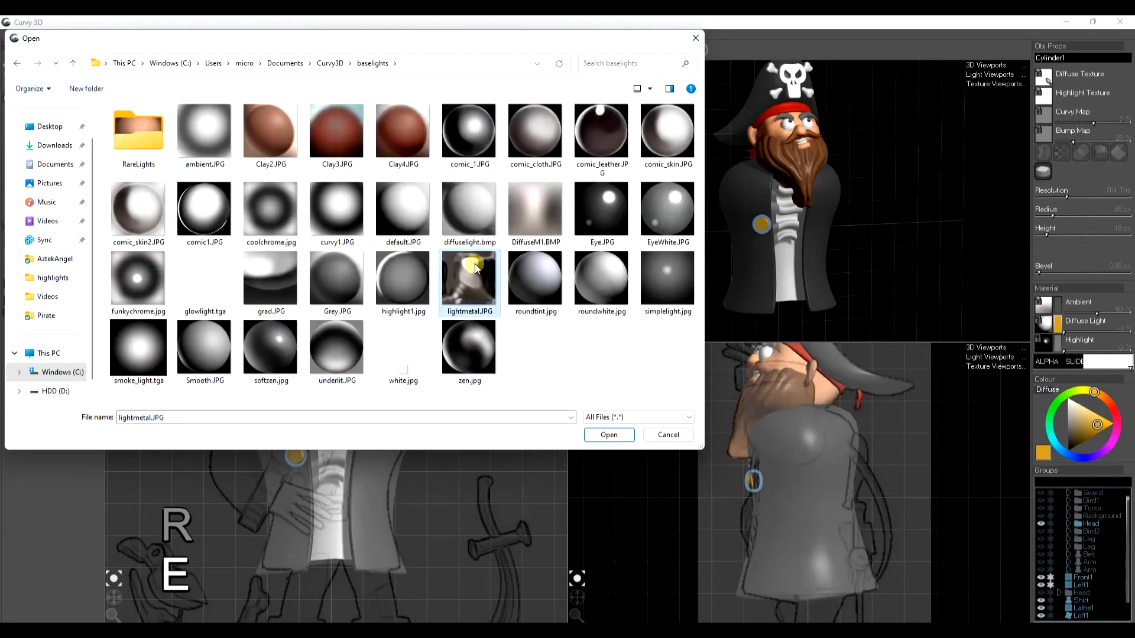
{"action": "left_click", "coordinate": [609, 436]}
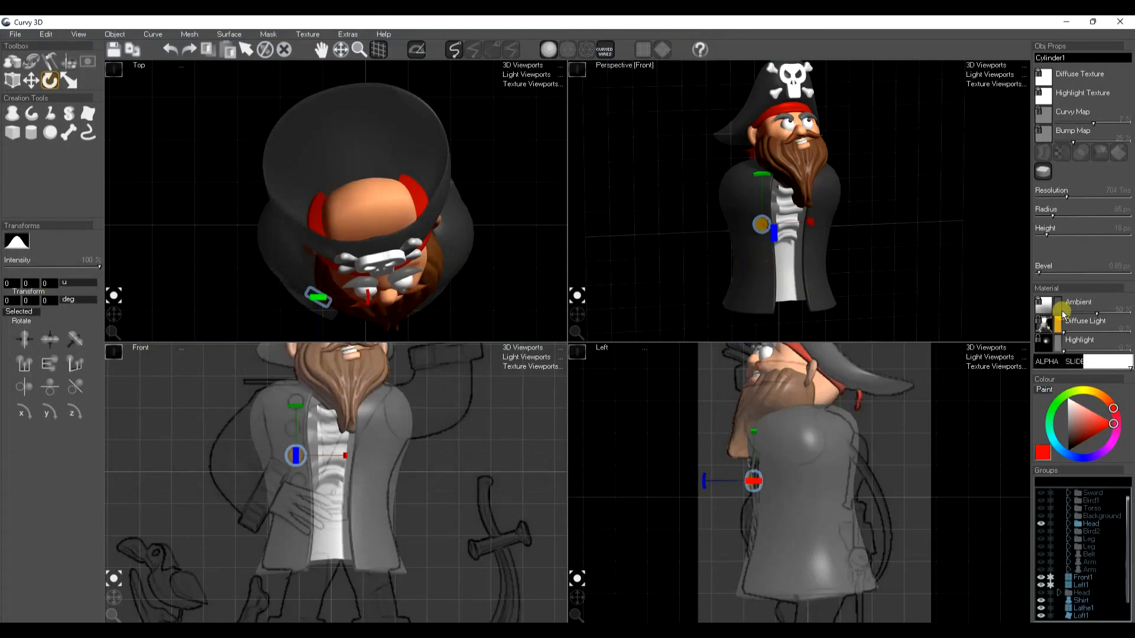
Increase the button's bevel to round its edges and leave the button selected
{"action": "left_click_drag", "start_coordinate": [1038, 276], "coordinate": [1045, 282]}
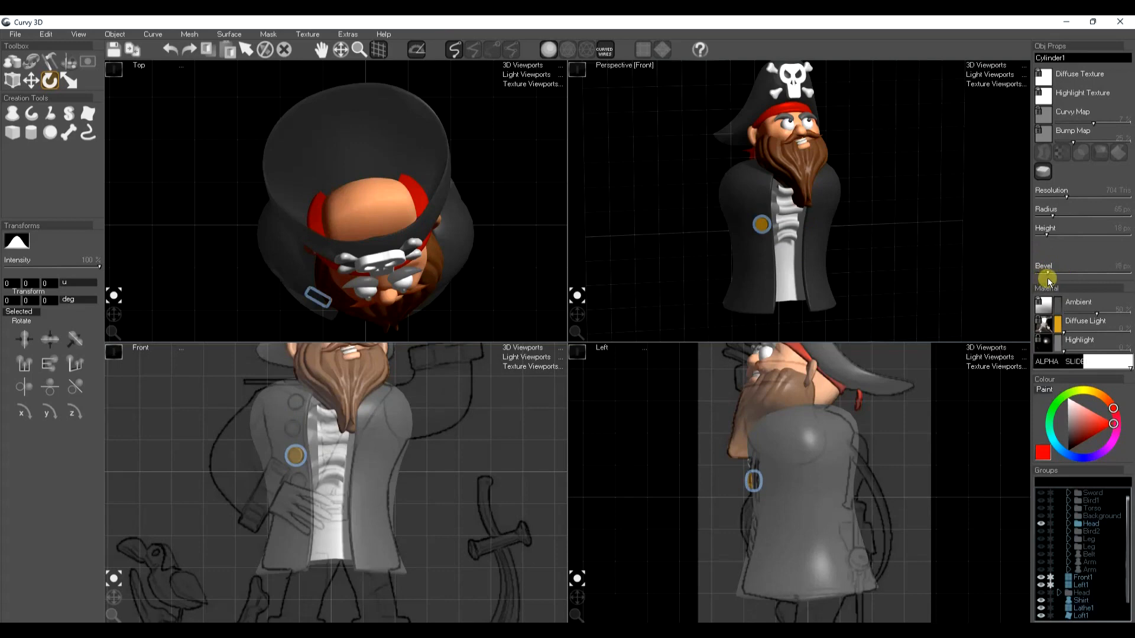
{"action": "key", "text": "space"}
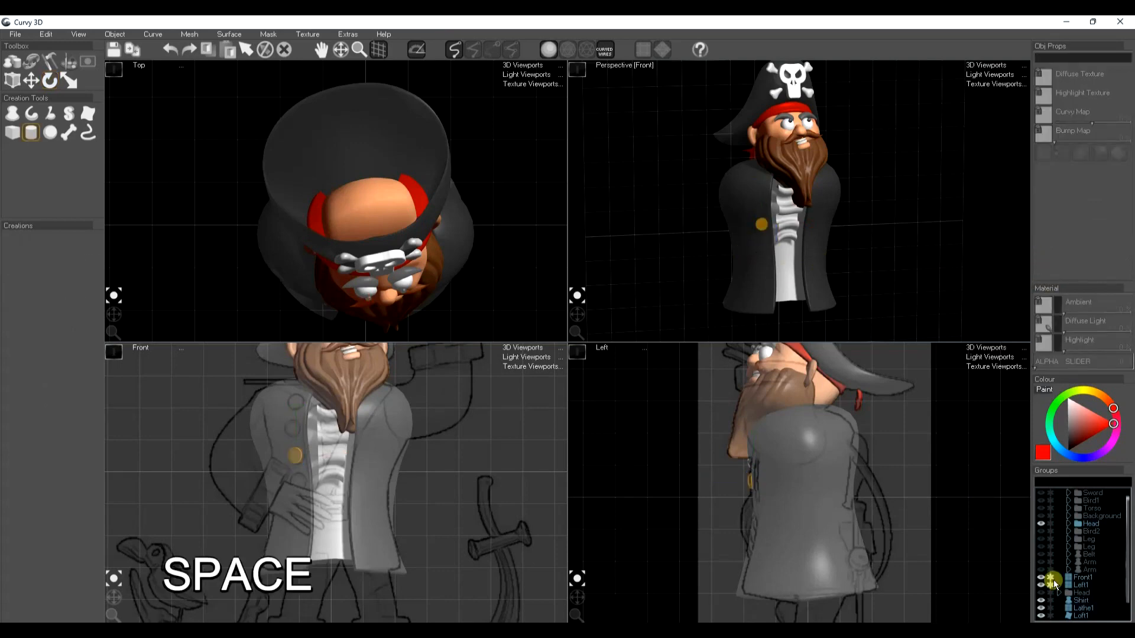
{"action": "left_click", "coordinate": [761, 225]}
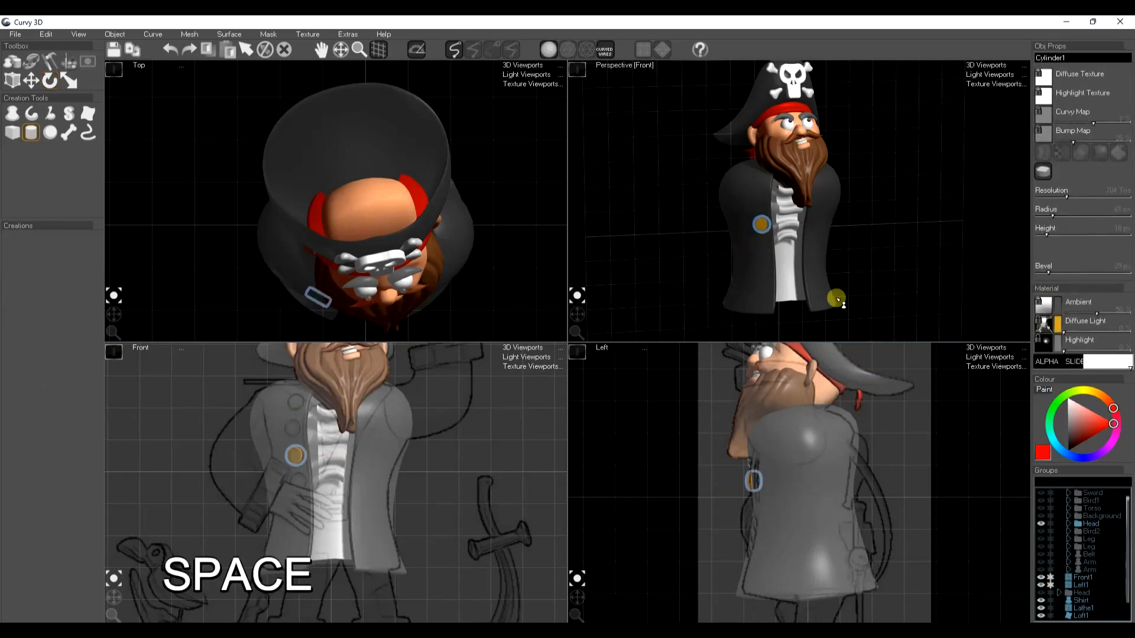
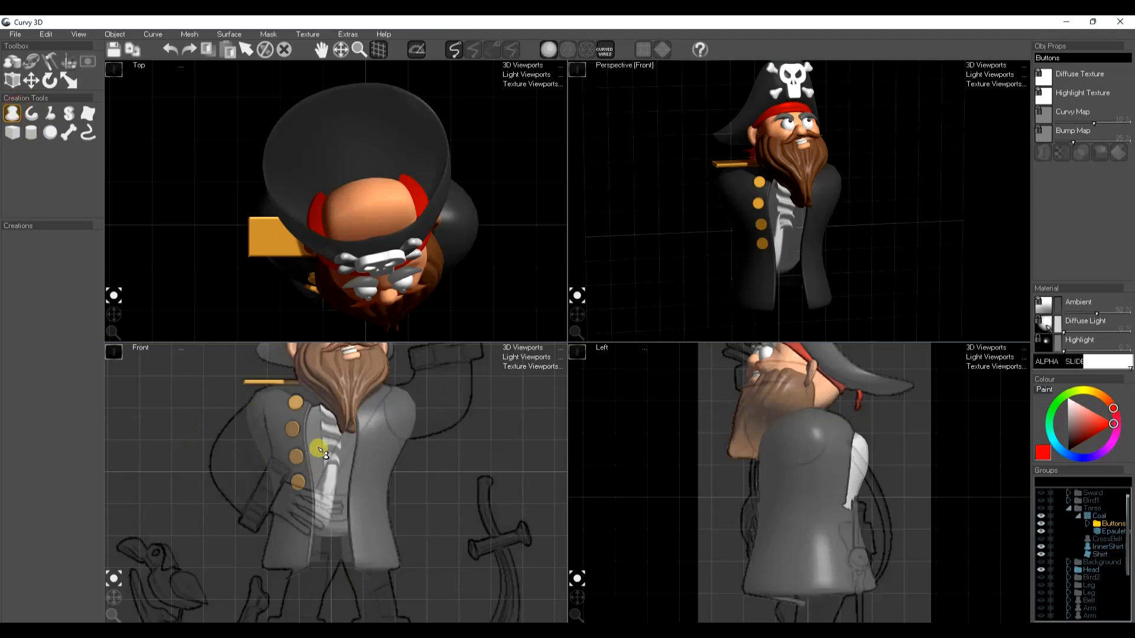
Draw the bent sleeve as a lathe over the front sketch, tracing its outer and inner outlines, and adjust the inner elbow
{"action": "mouse_move", "coordinate": [291, 405]}
{"action": "left_mouse_down"}
{"action": "mouse_move", "coordinate": [278, 394]}
{"action": "mouse_move", "coordinate": [232, 421]}
{"action": "mouse_move", "coordinate": [208, 462]}
{"action": "mouse_move", "coordinate": [224, 503]}
{"action": "mouse_move", "coordinate": [258, 514]}
{"action": "left_mouse_up"}
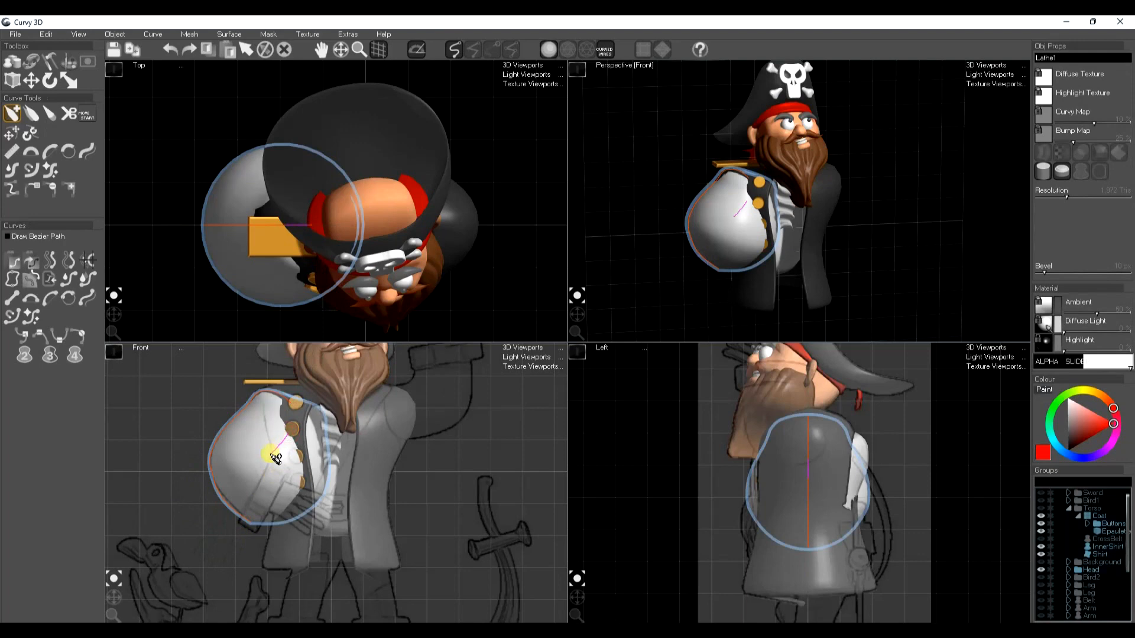
{"action": "left_click_drag", "start_coordinate": [283, 469], "coordinate": [275, 460]}
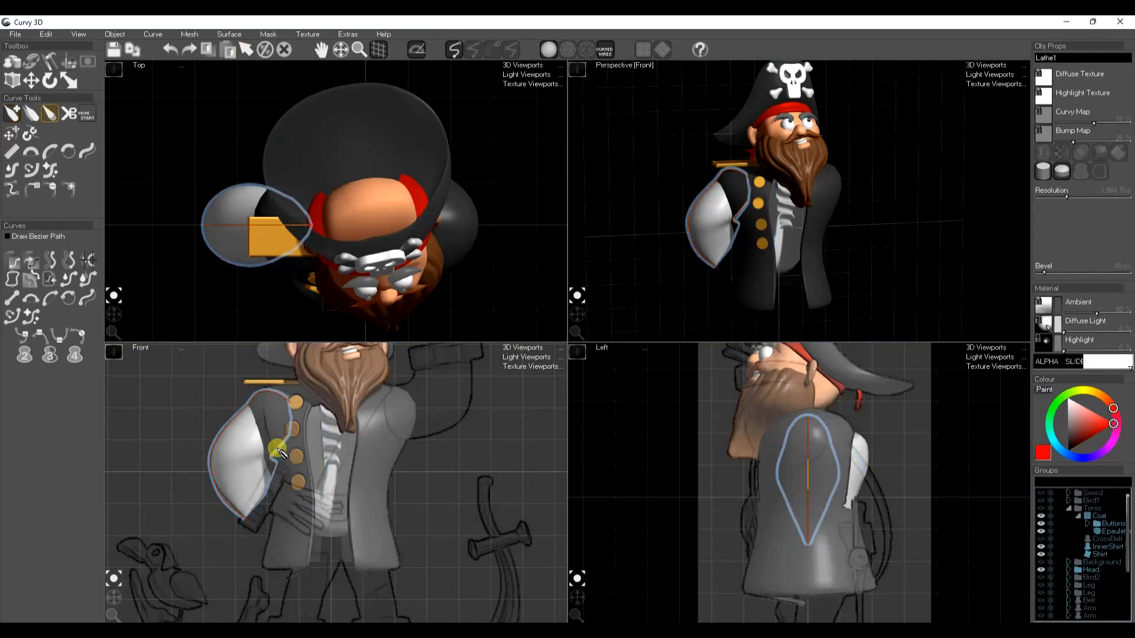
{"action": "key", "text": "t"}
{"action": "left_click_drag", "start_coordinate": [275, 448], "coordinate": [293, 437]}
{"action": "key", "text": "space"}
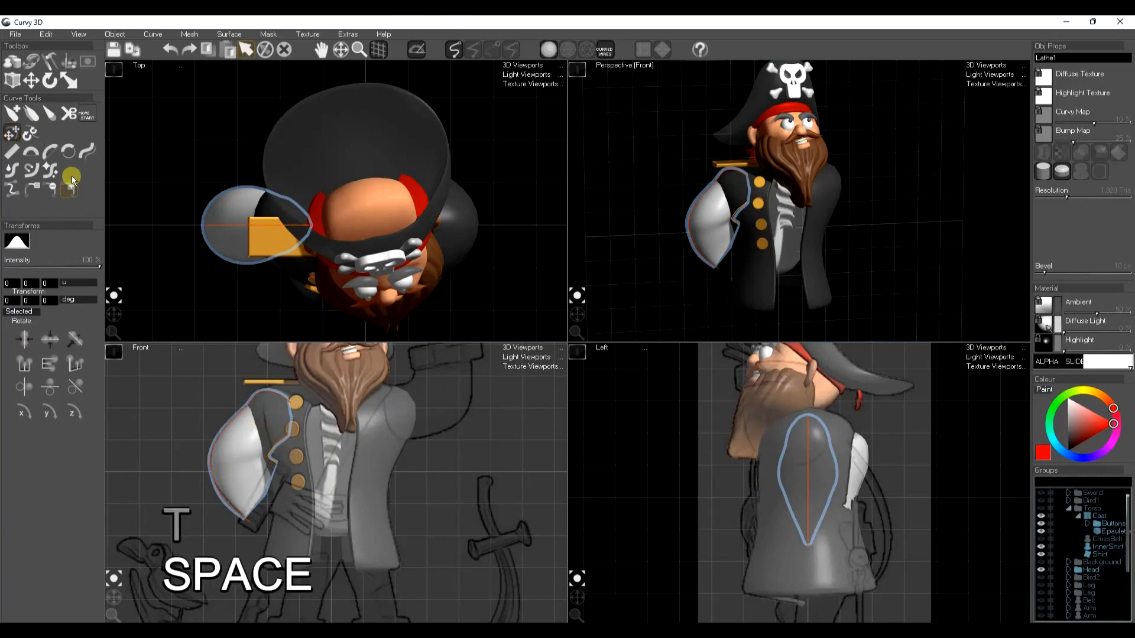
Draw a centre curve along the sleeve, pull it outward in the side view for thickness, and give the sleeve a symmetrical cross-section
{"action": "left_click", "coordinate": [34, 59]}
{"action": "left_click", "coordinate": [12, 113]}
{"action": "mouse_move", "coordinate": [298, 414]}
{"action": "left_mouse_down"}
{"action": "mouse_move", "coordinate": [272, 418]}
{"action": "mouse_move", "coordinate": [240, 464]}
{"action": "mouse_move", "coordinate": [266, 499]}
{"action": "left_mouse_up"}
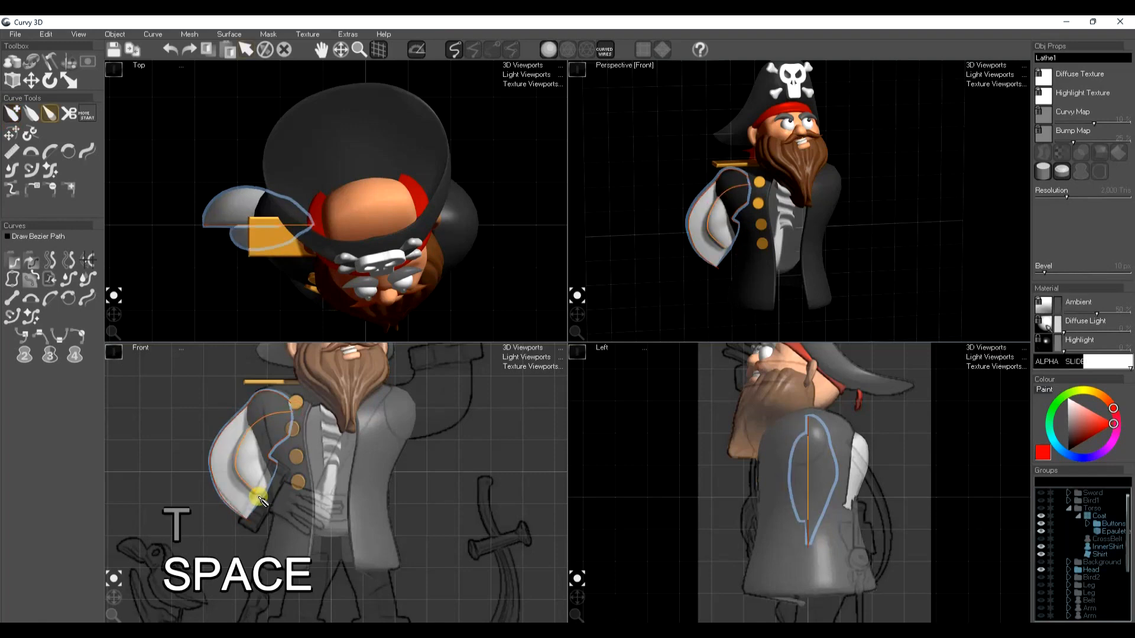
{"action": "key", "text": "w"}
{"action": "left_click_drag", "start_coordinate": [749, 473], "coordinate": [717, 474]}
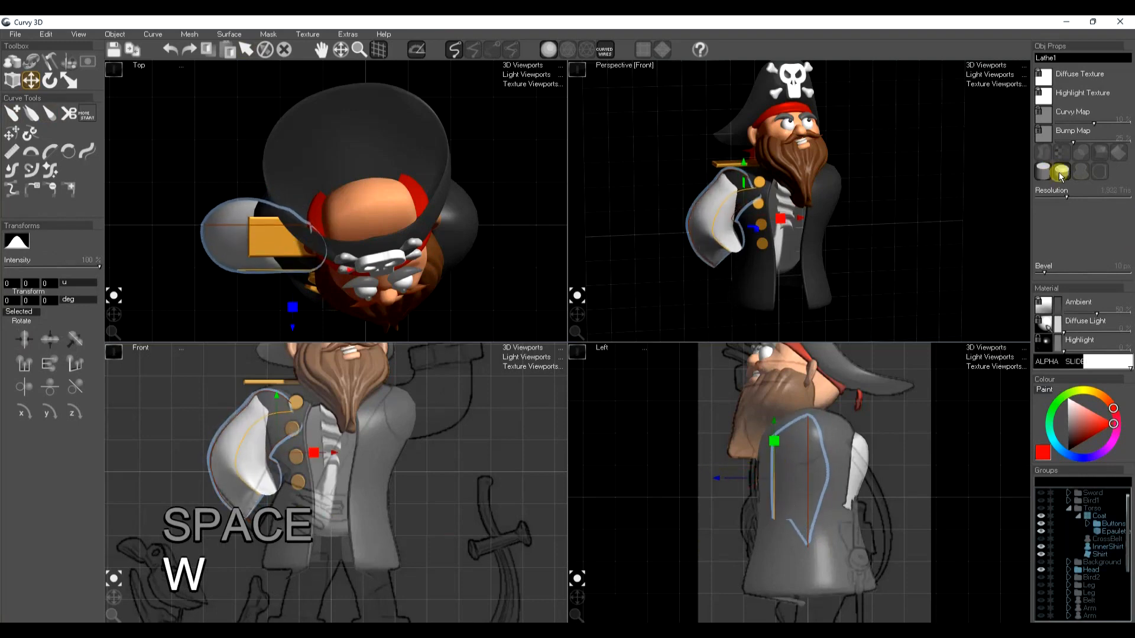
{"action": "left_click", "coordinate": [1082, 172]}
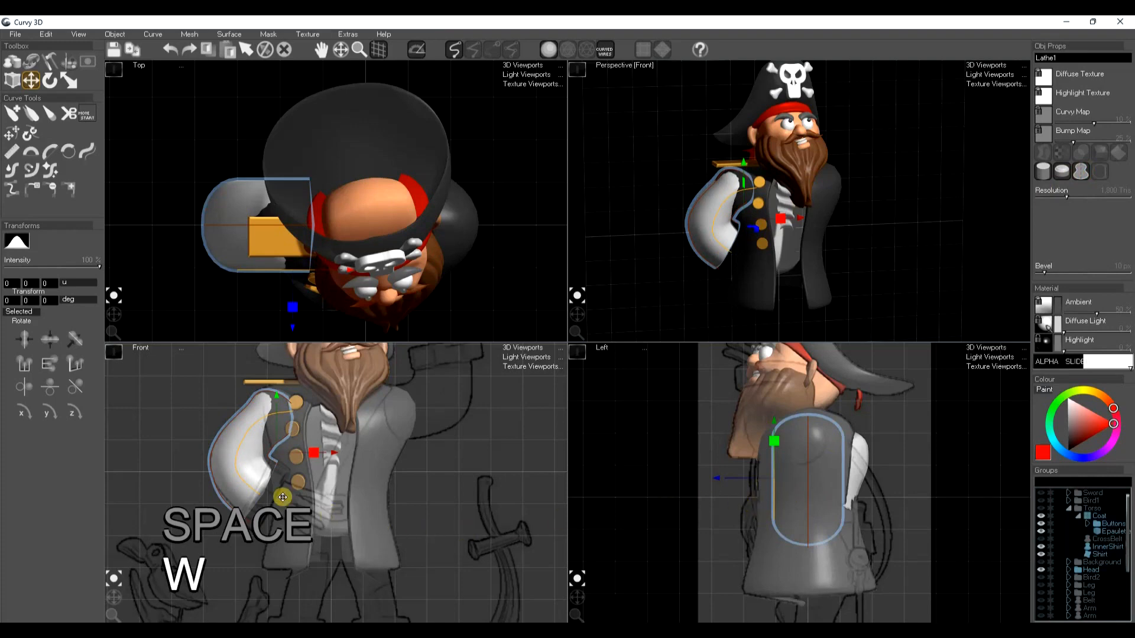
Copy the coat's dark material onto the new sleeve
{"action": "key", "text": "space"}
{"action": "key", "text": "space"}
{"action": "left_click", "coordinate": [382, 523]}
{"action": "key", "text": "ctrl+c"}
{"action": "key", "text": "space"}
{"action": "left_click", "coordinate": [220, 457]}
{"action": "key", "text": "ctrl+f"}
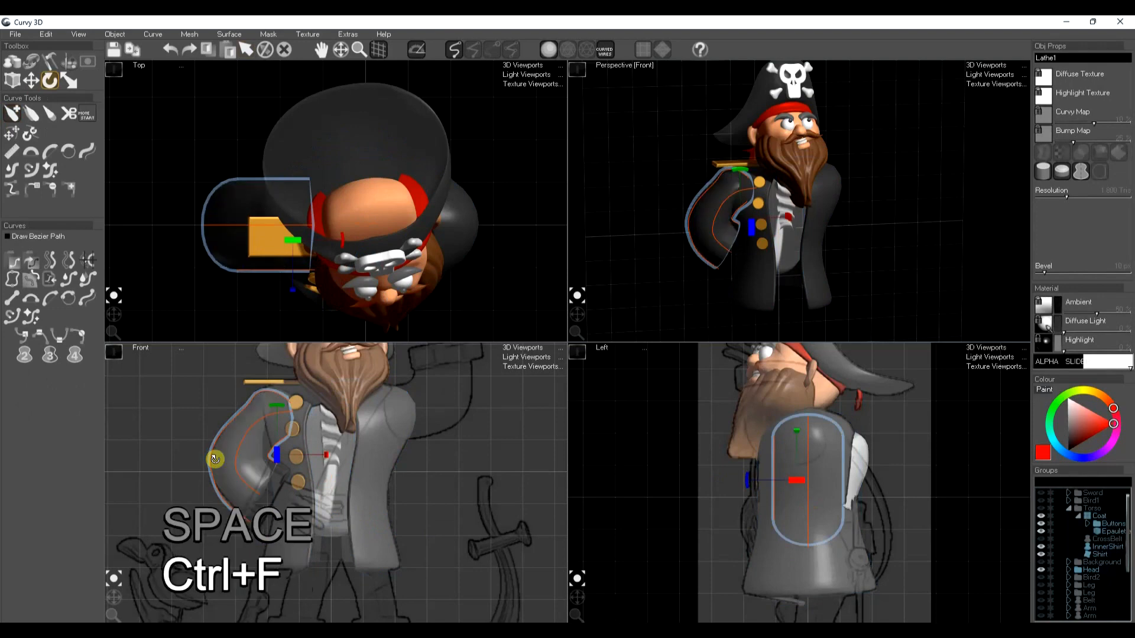
{"action": "key", "text": "space"}
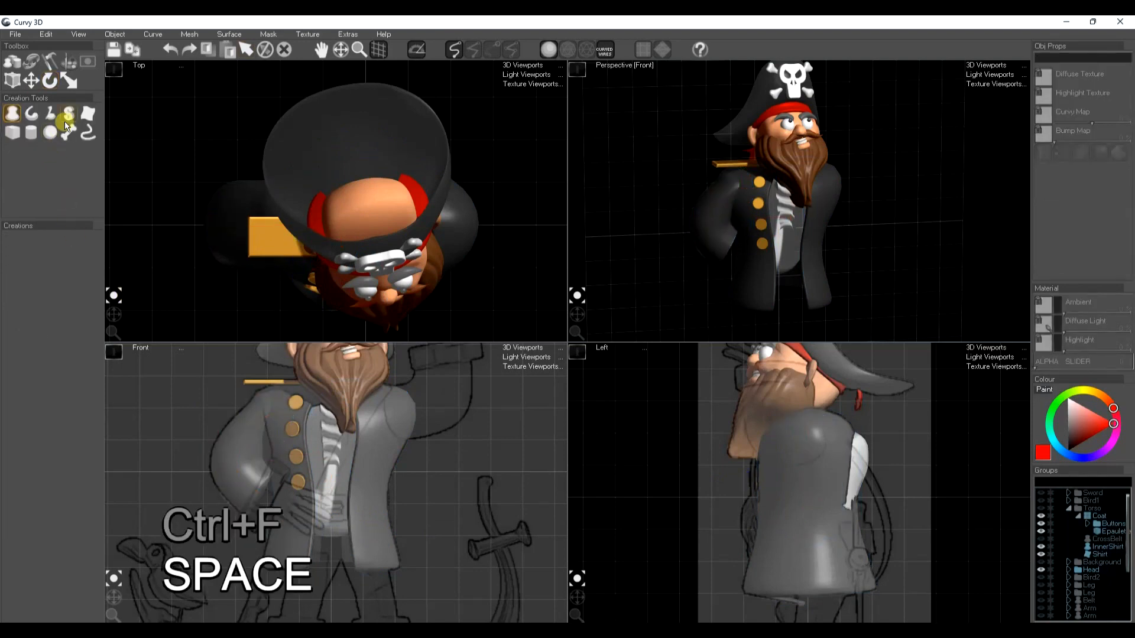
Draw a straight-edged cuff lathe at the sleeve's wrist end and widen it to match the cuff in the front sketch
{"action": "left_click", "coordinate": [16, 120]}
{"action": "middle_click_drag", "start_coordinate": [273, 524], "coordinate": [359, 503]}
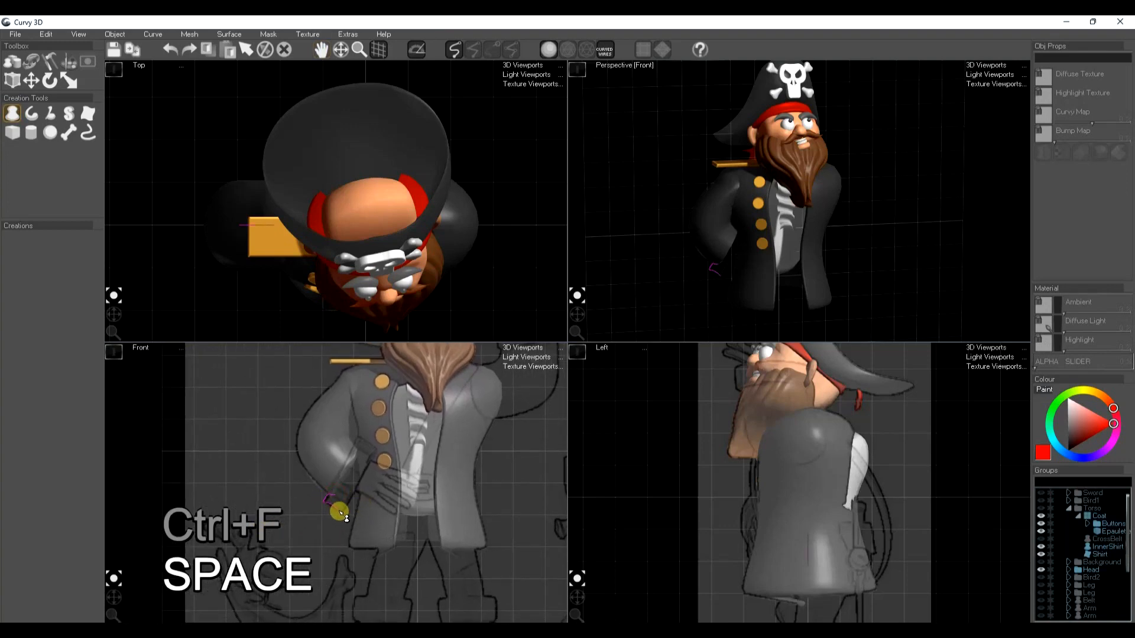
{"action": "left_click", "coordinate": [343, 502]}
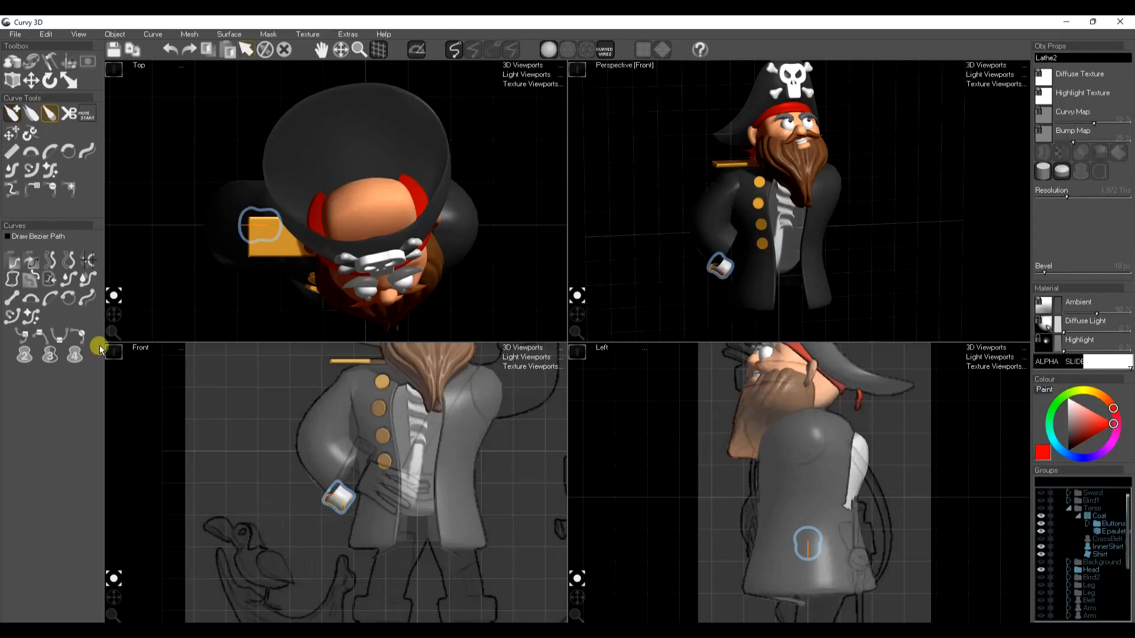
{"action": "left_click", "coordinate": [11, 148]}
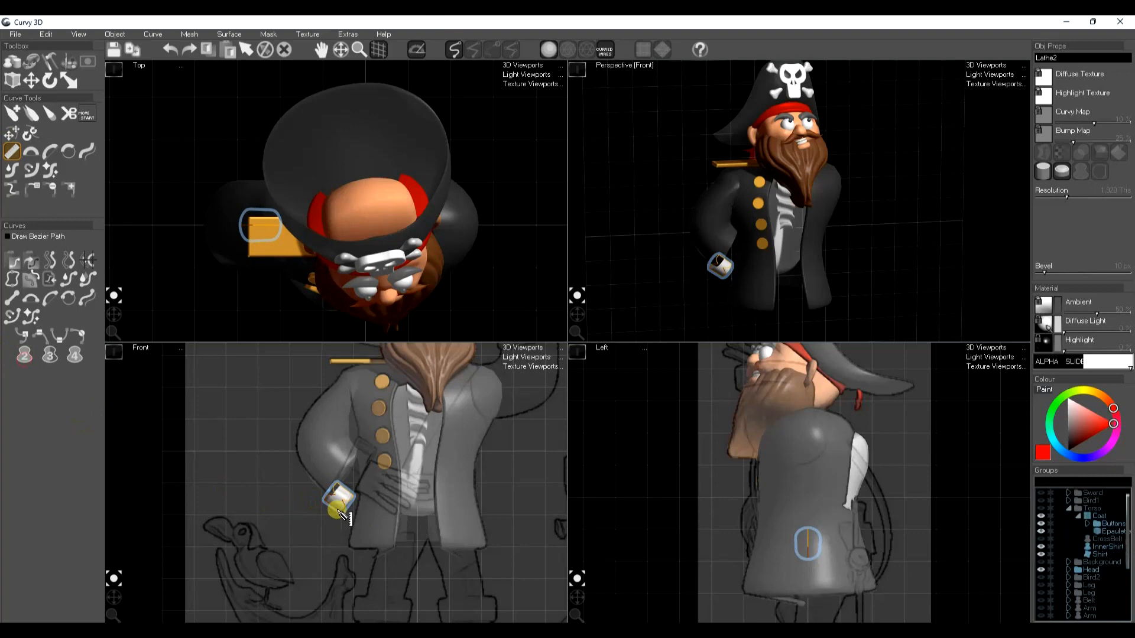
{"action": "key", "text": "w"}
{"action": "left_click_drag", "start_coordinate": [358, 499], "coordinate": [385, 456]}
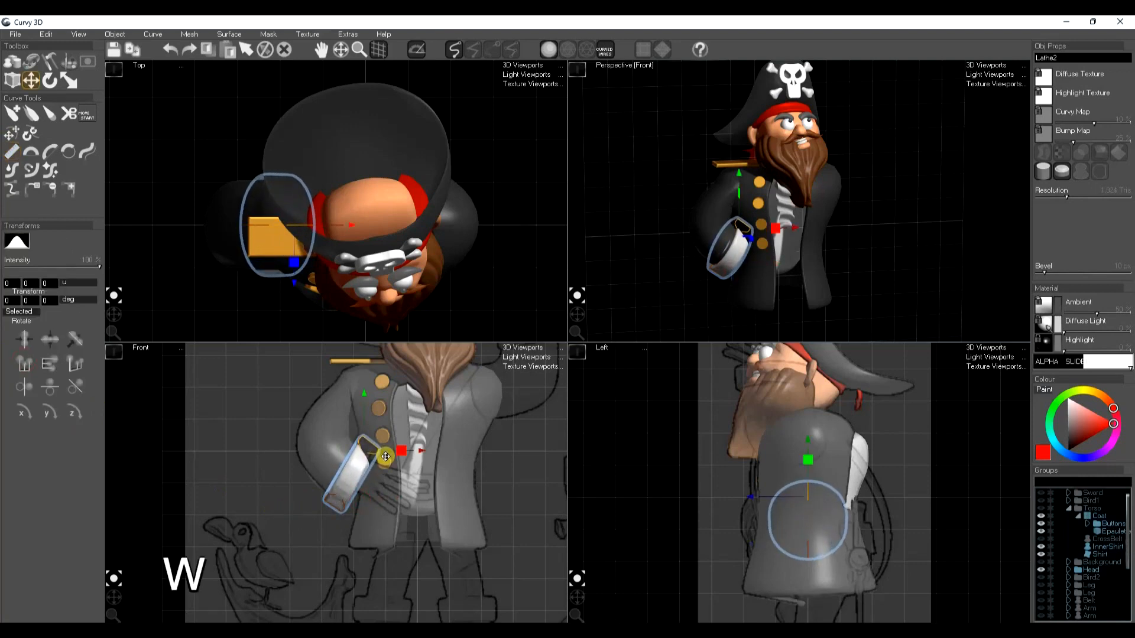
Make the cuff a child of the sleeve and rotate the sleeve so the forearm comes forward in front of the coat
{"action": "scroll", "coordinate": [1088, 591], "scroll_direction": "down", "scroll_amount": 5}
{"action": "left_click", "coordinate": [1062, 578]}
{"action": "left_click_drag", "start_coordinate": [1082, 574], "coordinate": [1077, 583]}
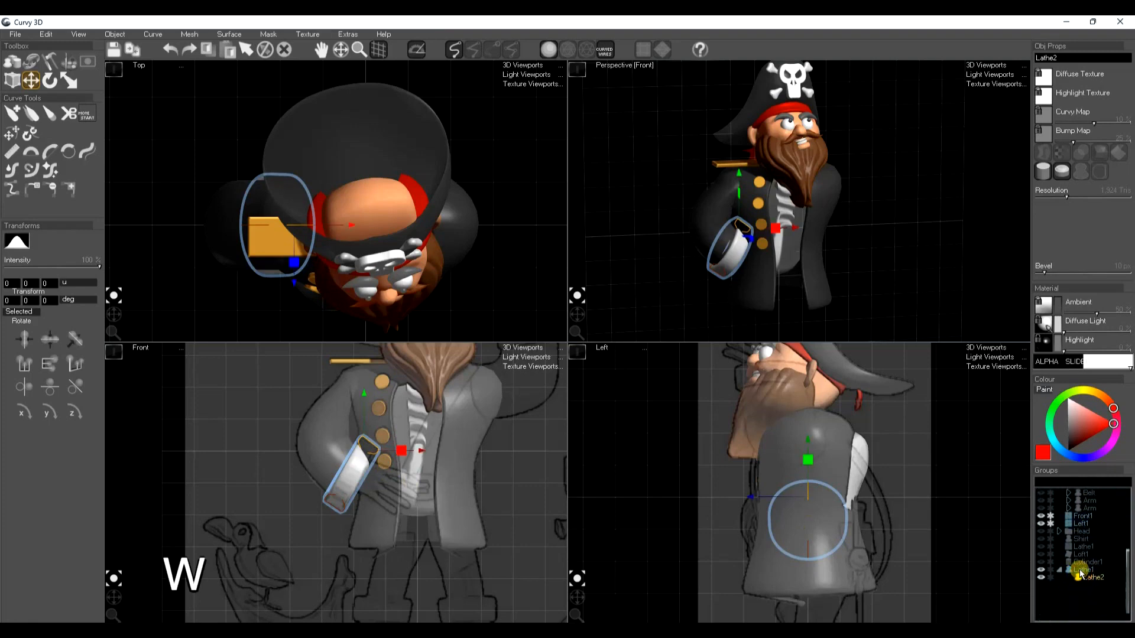
{"action": "left_click", "coordinate": [1079, 571]}
{"action": "key", "text": "e"}
{"action": "mouse_move", "coordinate": [810, 438]}
{"action": "left_mouse_down"}
{"action": "mouse_move", "coordinate": [782, 443]}
{"action": "mouse_move", "coordinate": [817, 452]}
{"action": "left_mouse_up"}
{"action": "key", "text": "w"}
{"action": "key", "text": "space"}
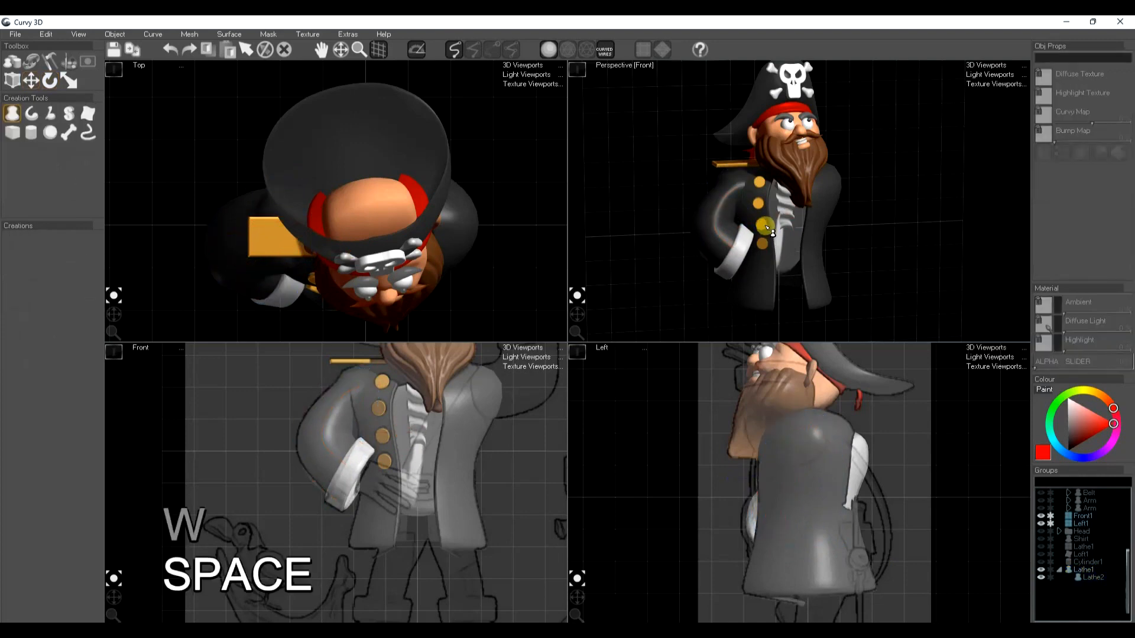
Copy the gold material of the jacket buttons onto the cuff
{"action": "key", "text": "ctrl+c"}
{"action": "key", "text": "space"}
{"action": "left_click", "coordinate": [728, 269]}
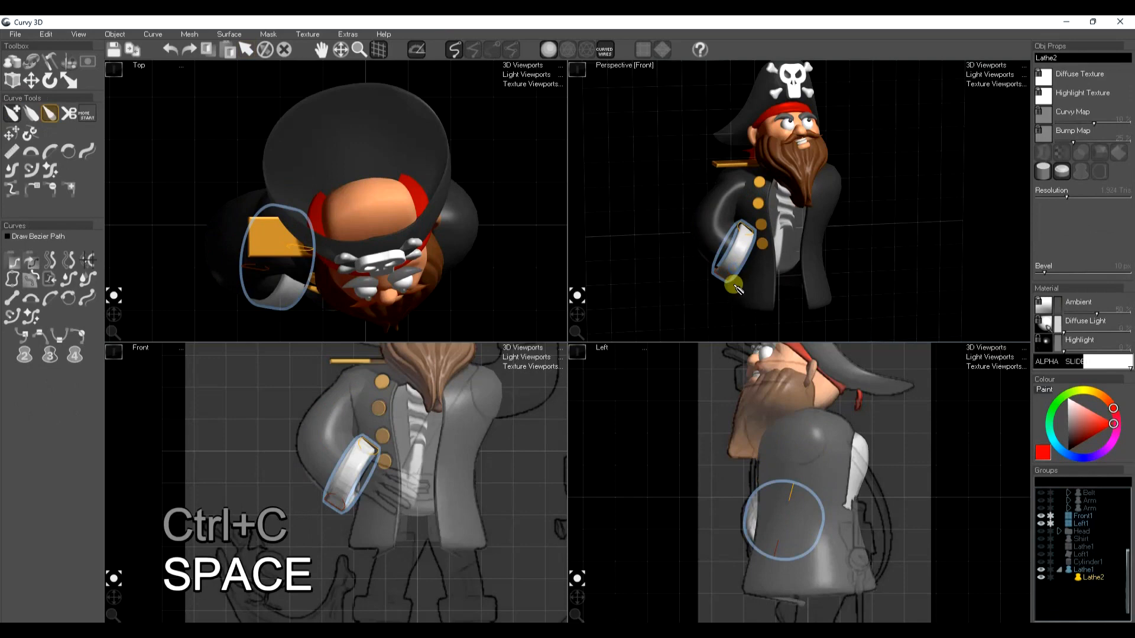
{"action": "key", "text": "ctrl+f"}
{"action": "key", "text": "space"}
{"action": "key", "text": "space"}
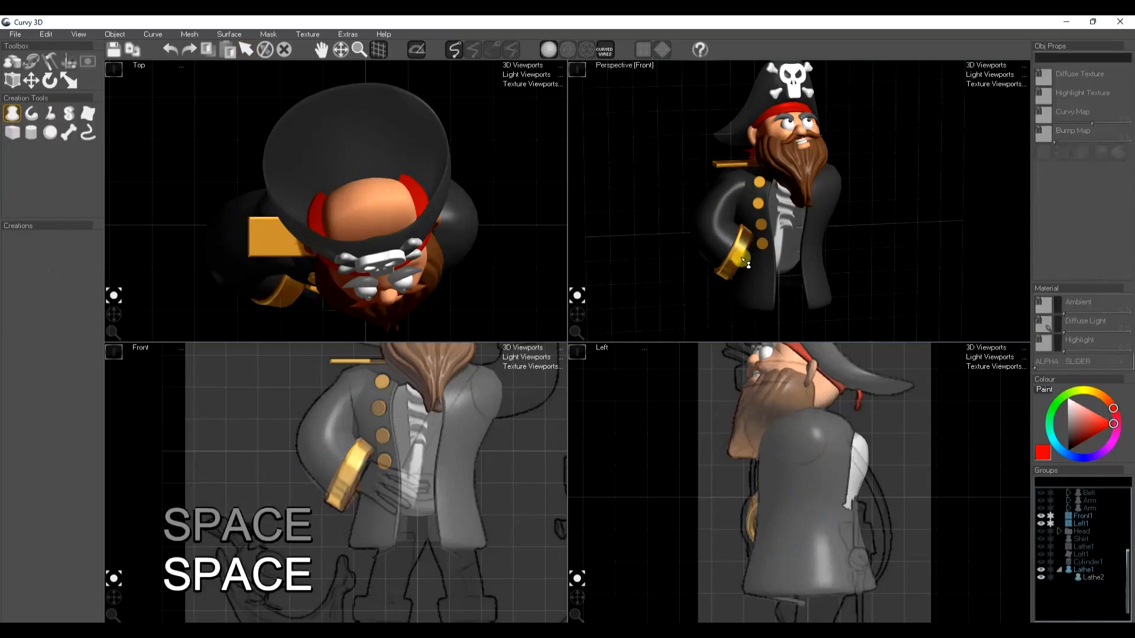
Hide the pirate parts and reference sketches, create a poly cube for the hand, and show it with wireframe shading
{"action": "middle_click_drag", "start_coordinate": [353, 530], "coordinate": [334, 546]}
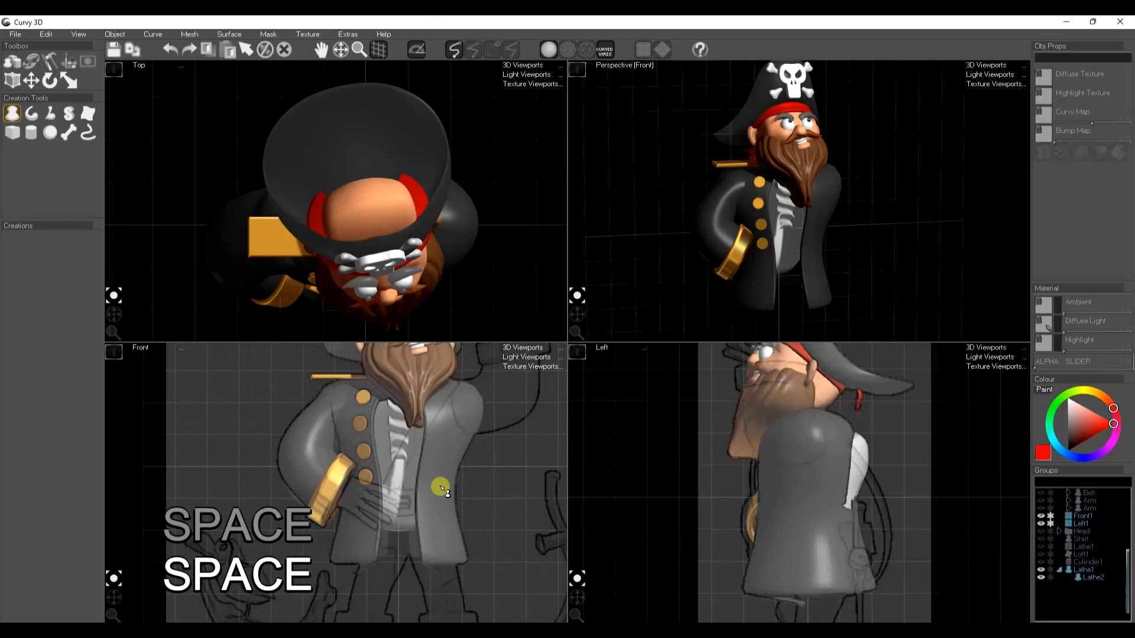
{"action": "scroll", "coordinate": [442, 489], "scroll_direction": "down", "scroll_amount": 3}
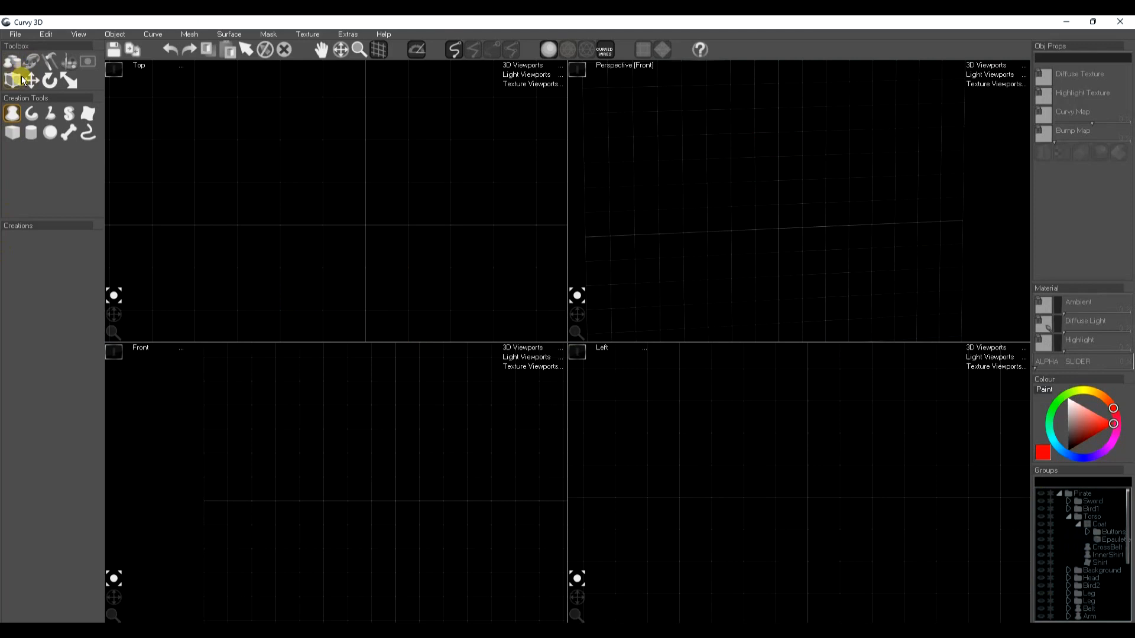
{"action": "left_click", "coordinate": [12, 82]}
{"action": "left_click", "coordinate": [32, 116]}
{"action": "left_click_drag", "start_coordinate": [394, 501], "coordinate": [418, 538]}
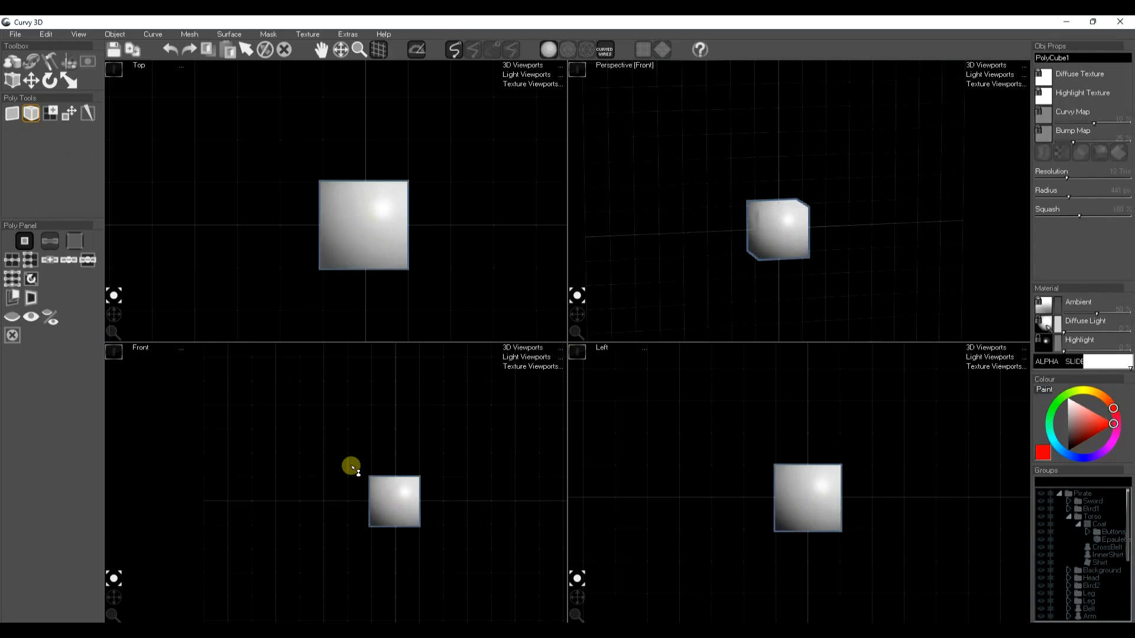
{"action": "key", "text": "a"}
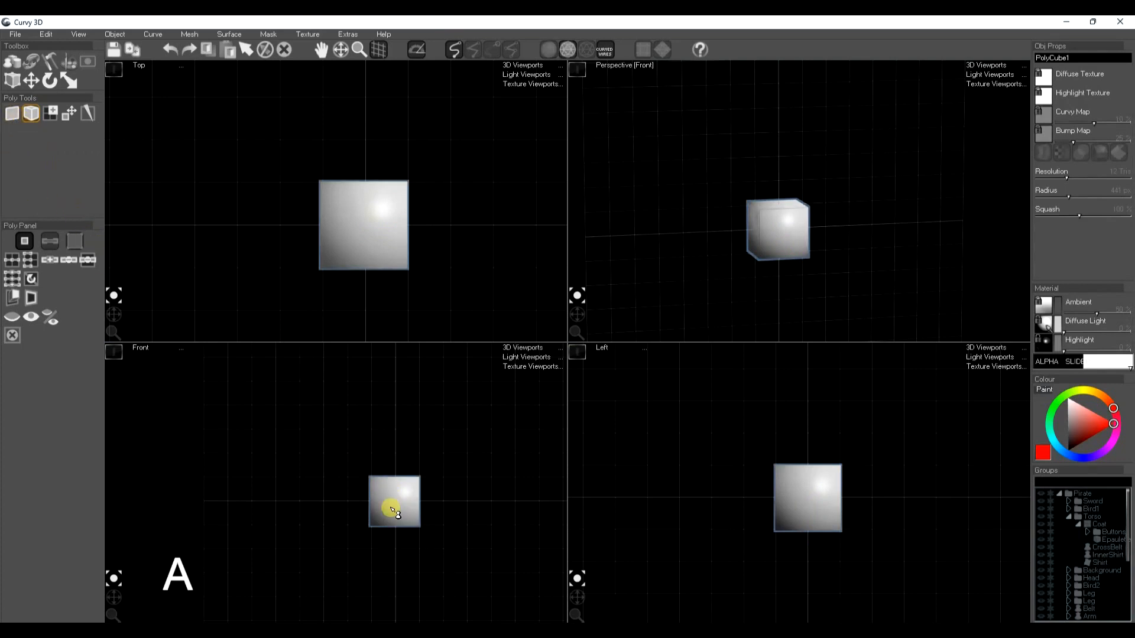
{"action": "left_click_drag", "start_coordinate": [392, 502], "coordinate": [349, 480]}
Make the cube's points editable and scale it down in depth to form a flat palm block
{"action": "left_click", "coordinate": [70, 114]}
{"action": "left_click", "coordinate": [379, 459]}
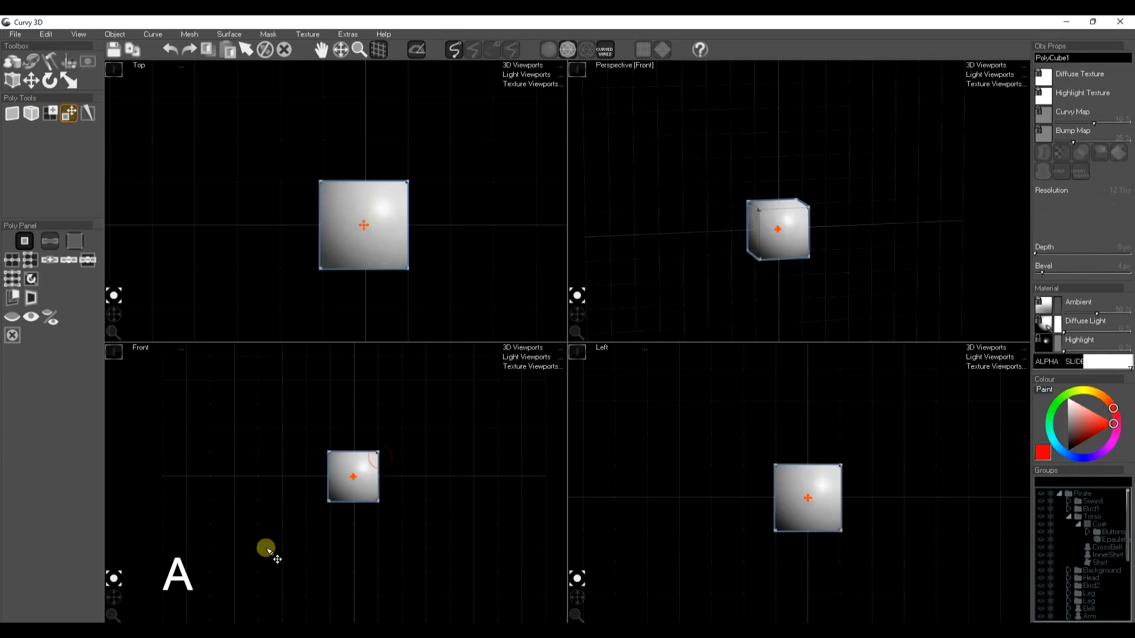
{"action": "key", "text": "e"}
{"action": "key", "text": "r"}
{"action": "left_click_drag", "start_coordinate": [367, 274], "coordinate": [365, 247]}
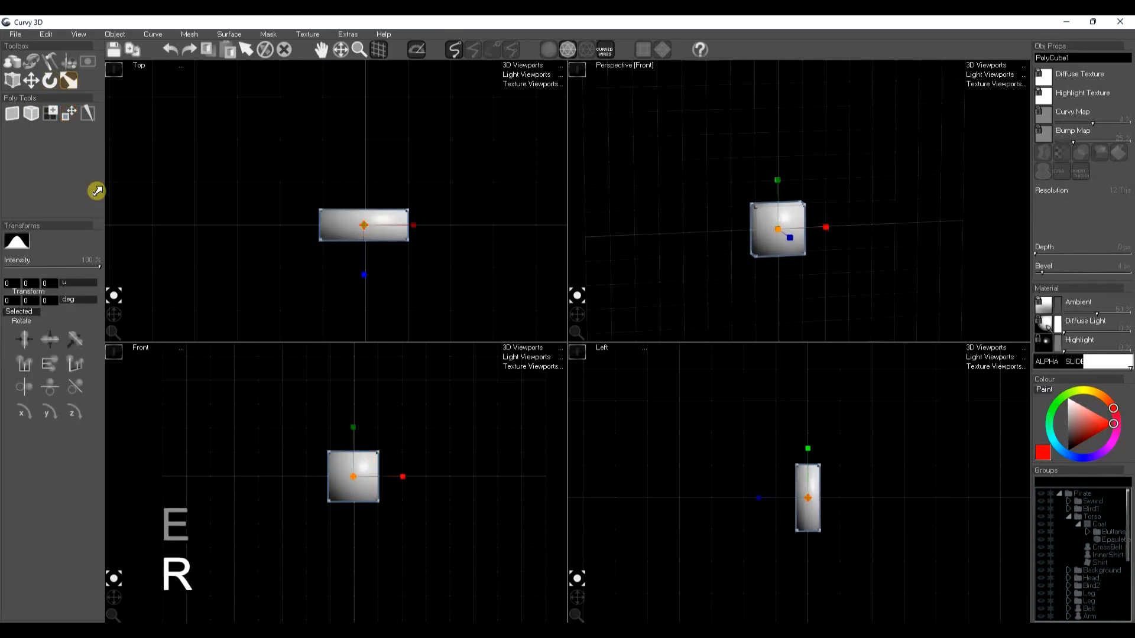
Divide the vertical edge ring of the palm block twice to split its height into four equal bands
{"action": "left_click", "coordinate": [13, 82]}
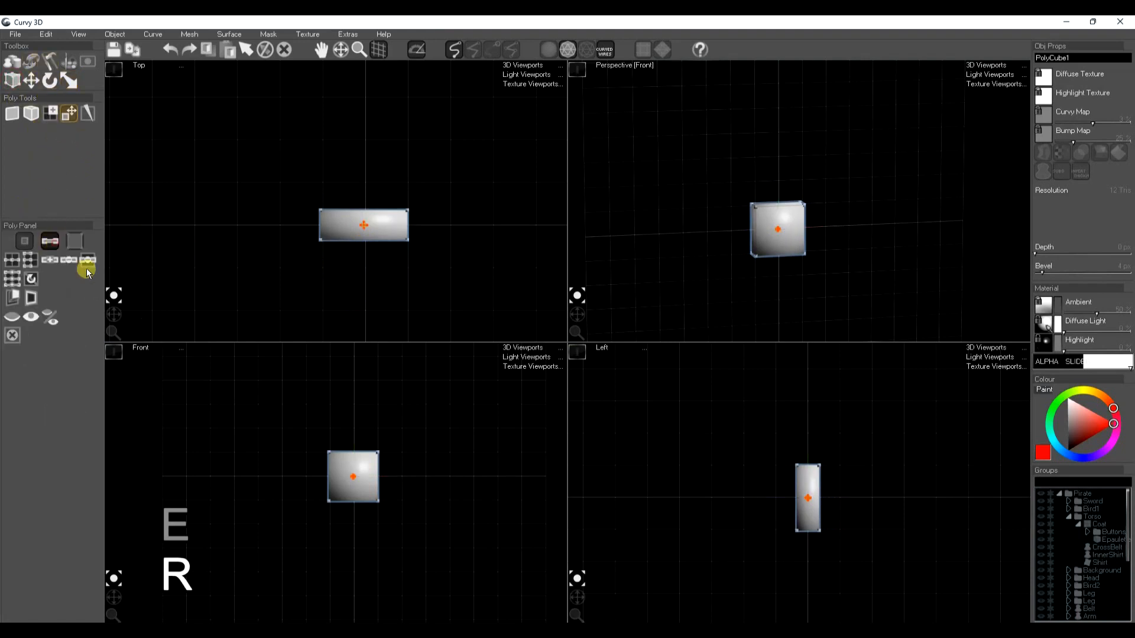
{"action": "left_click_drag", "start_coordinate": [577, 314], "coordinate": [583, 312]}
{"action": "left_click", "coordinate": [779, 224]}
{"action": "scroll", "coordinate": [780, 221], "scroll_direction": "up", "scroll_amount": 4}
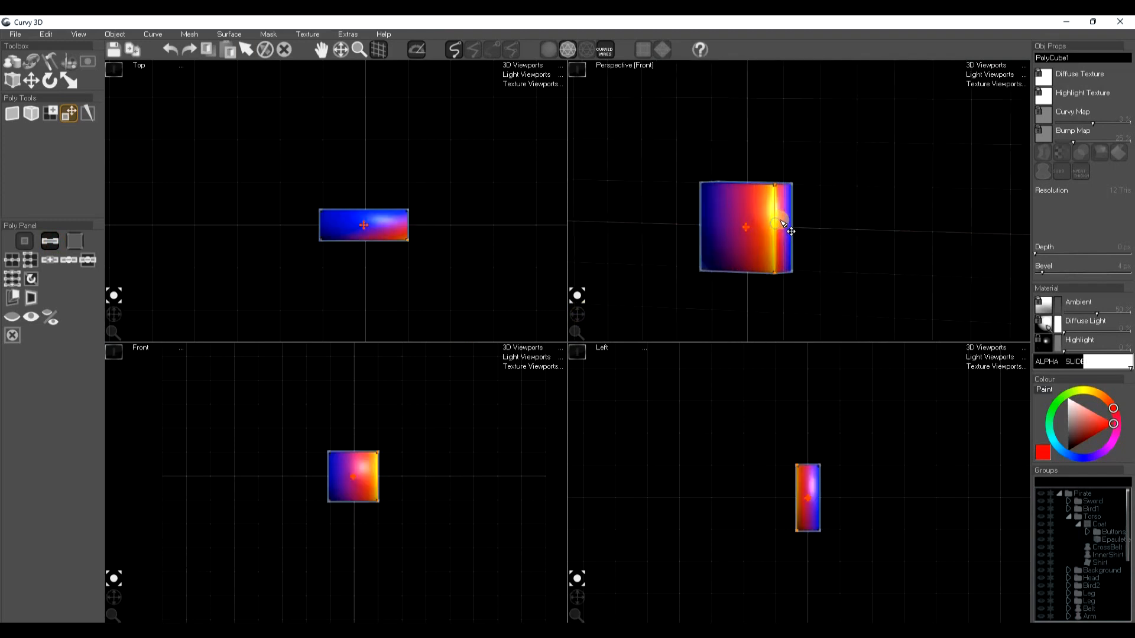
{"action": "scroll", "coordinate": [780, 221], "scroll_direction": "up", "scroll_amount": 3}
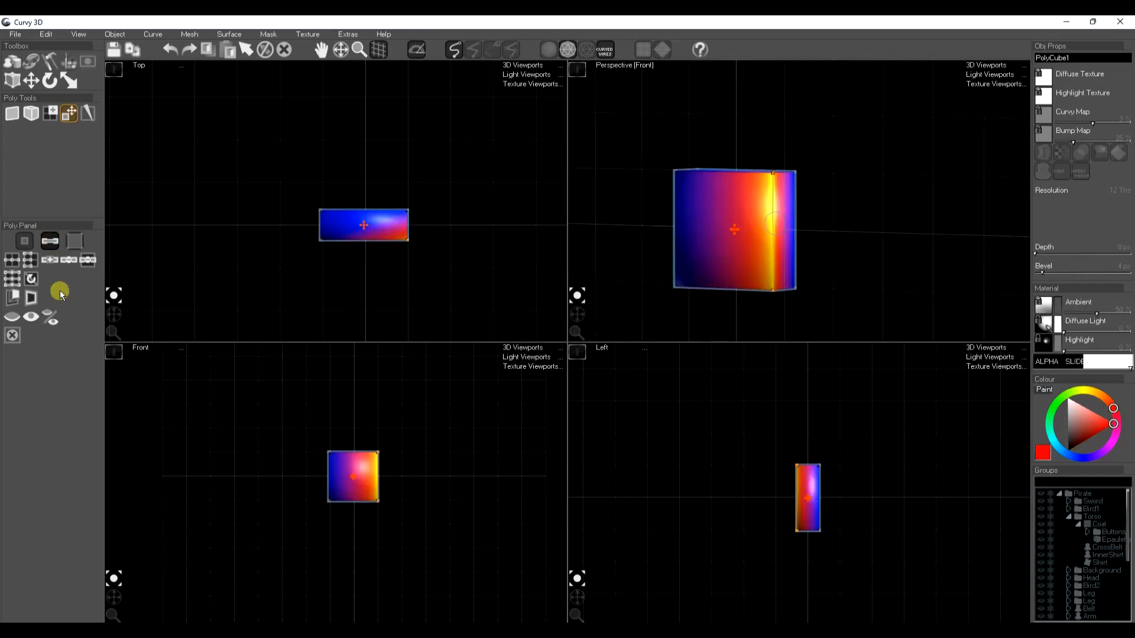
{"action": "left_click", "coordinate": [11, 281]}
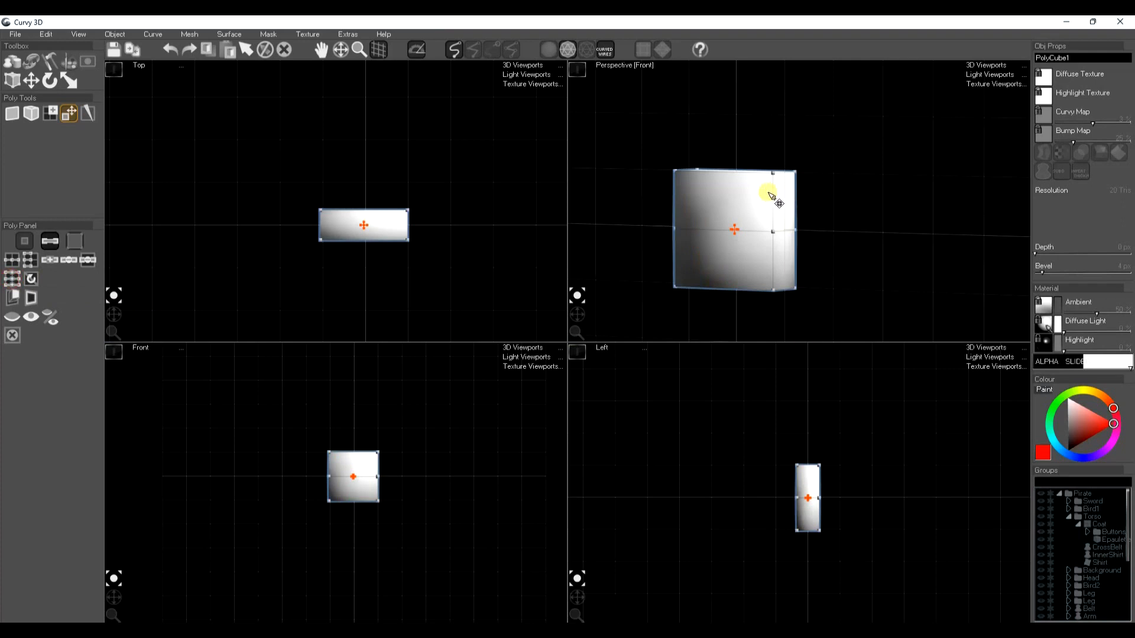
{"action": "left_click", "coordinate": [771, 231]}
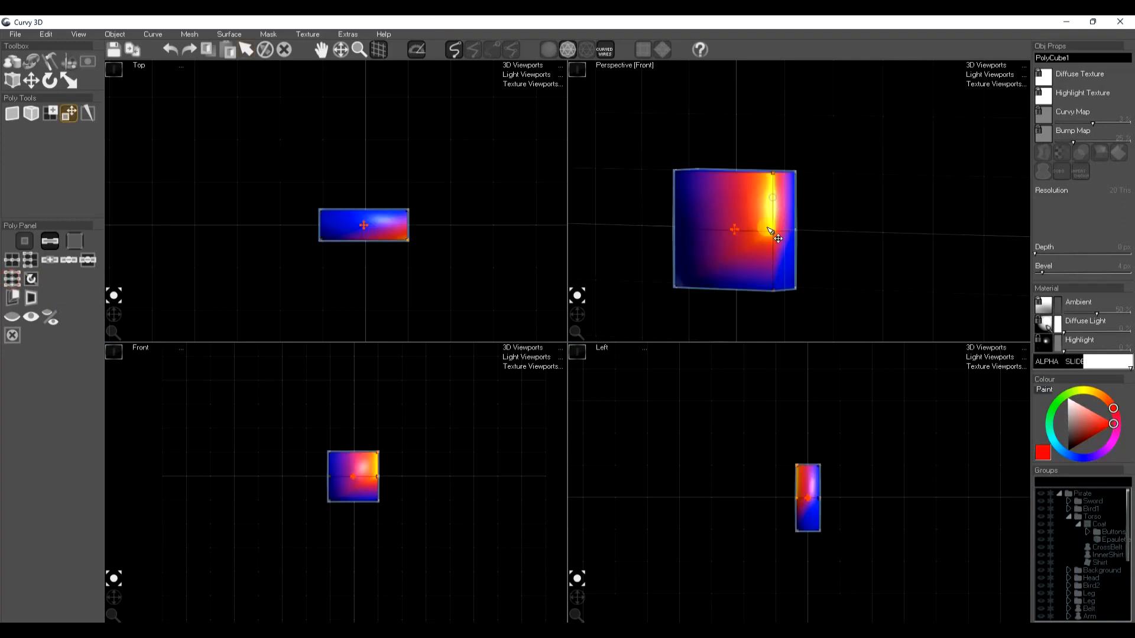
{"action": "left_click", "coordinate": [8, 279]}
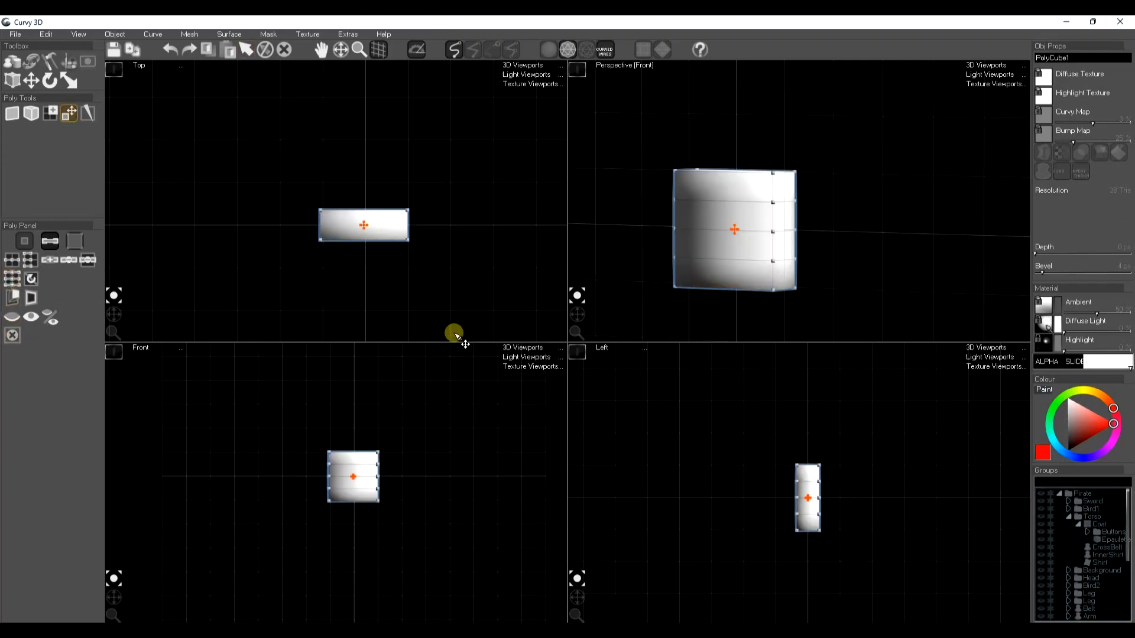
Extrude the end faces of the palm's two upper bands separately by 100 px to start two fingers, undoing any stray change
{"action": "left_click", "coordinate": [79, 242]}
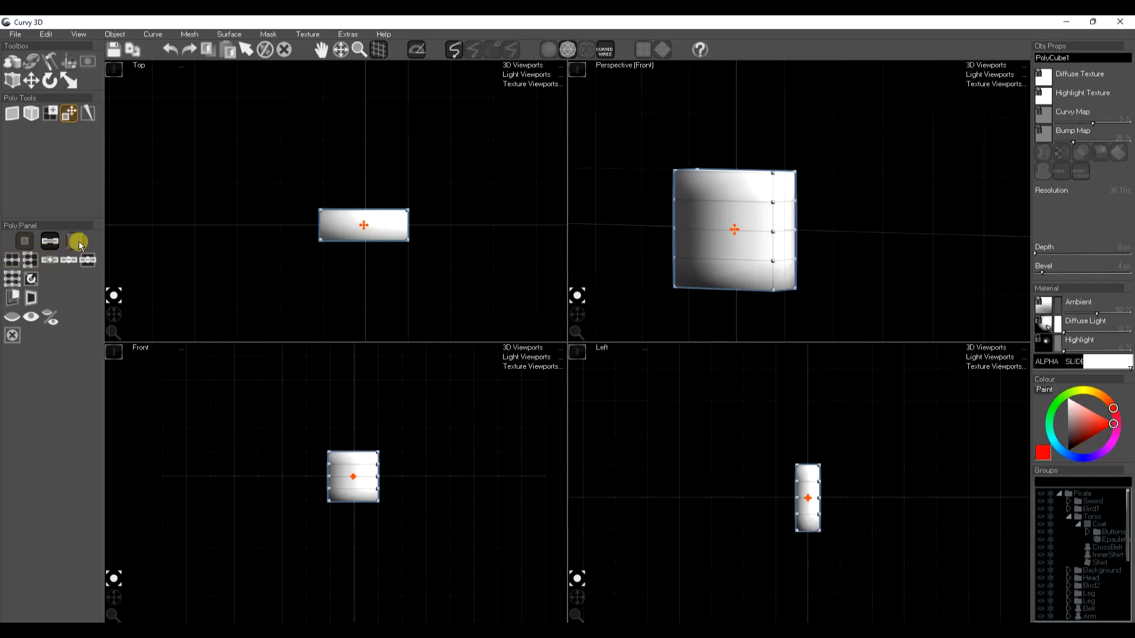
{"action": "left_click", "coordinate": [791, 190]}
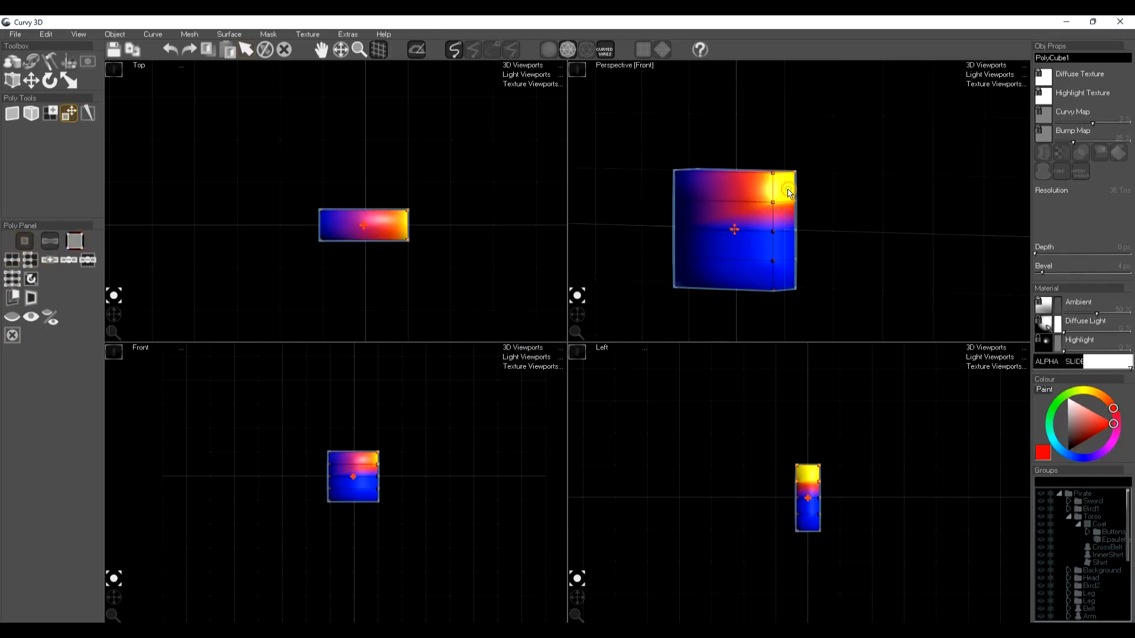
{"action": "left_click", "coordinate": [12, 298]}
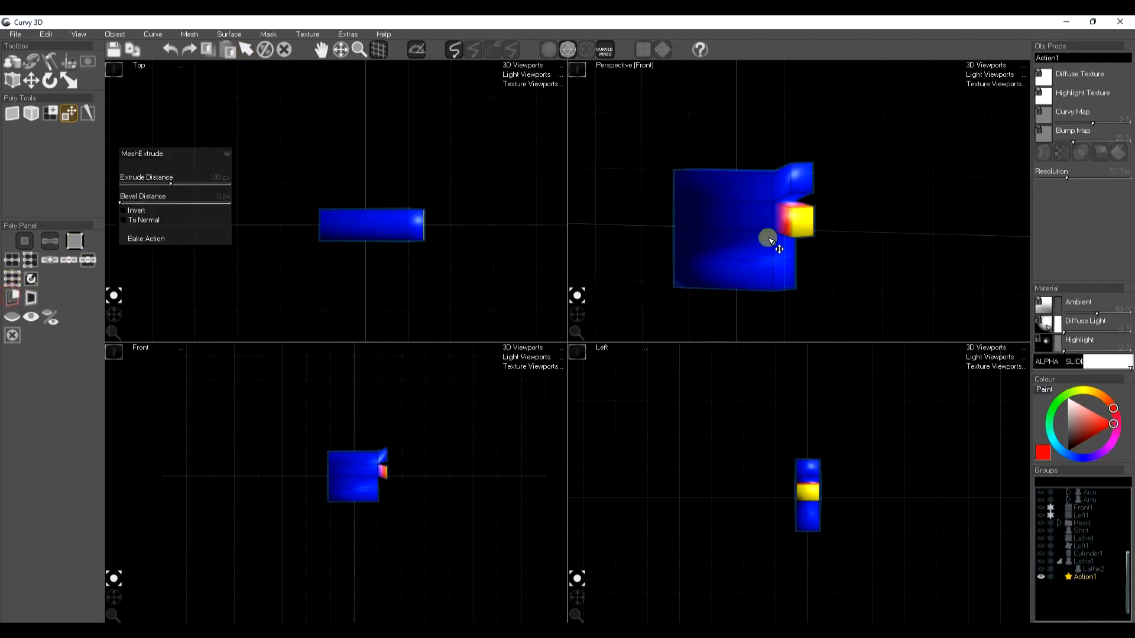
{"action": "left_click", "coordinate": [806, 228]}
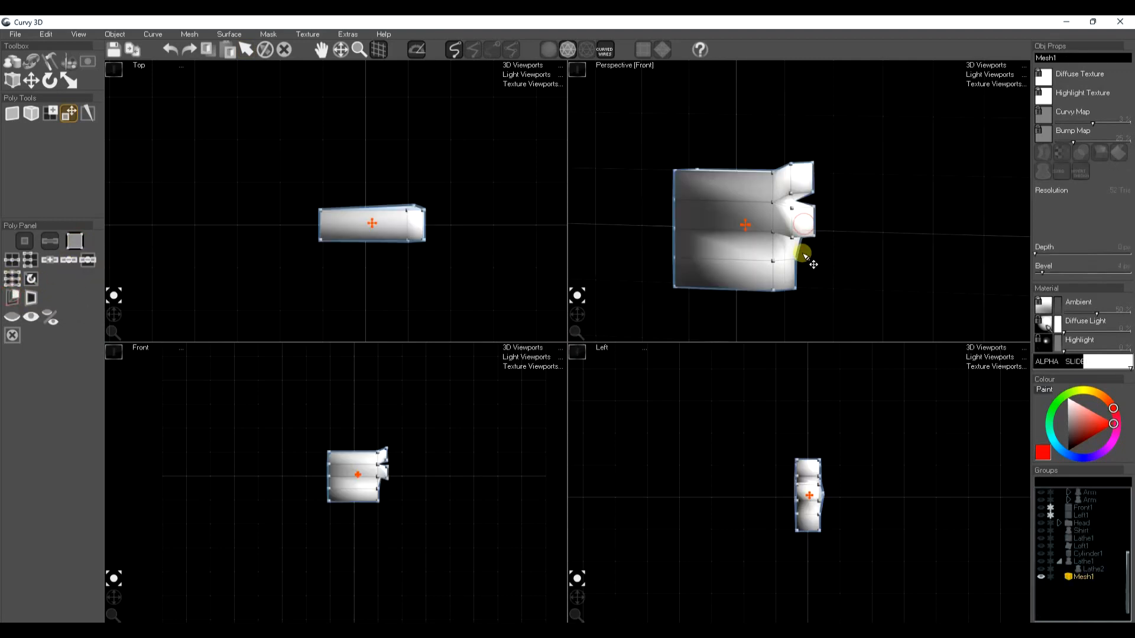
{"action": "key", "text": "ctrl+z"}
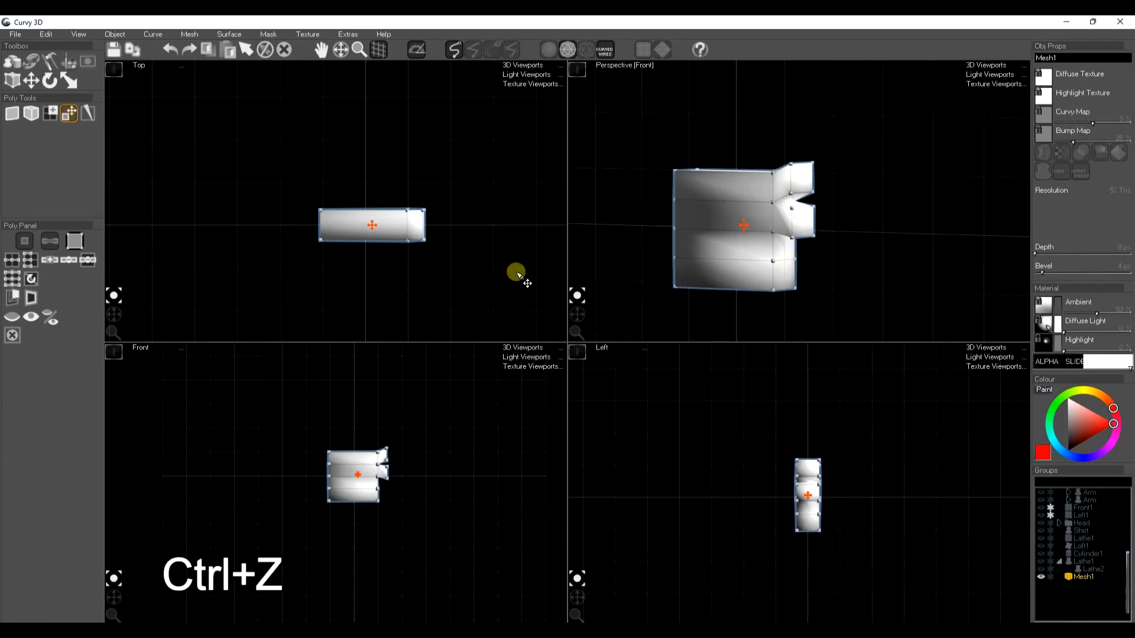
Extrude the end face of the palm's third band by 100 px and bake it
{"action": "left_click", "coordinate": [783, 248]}
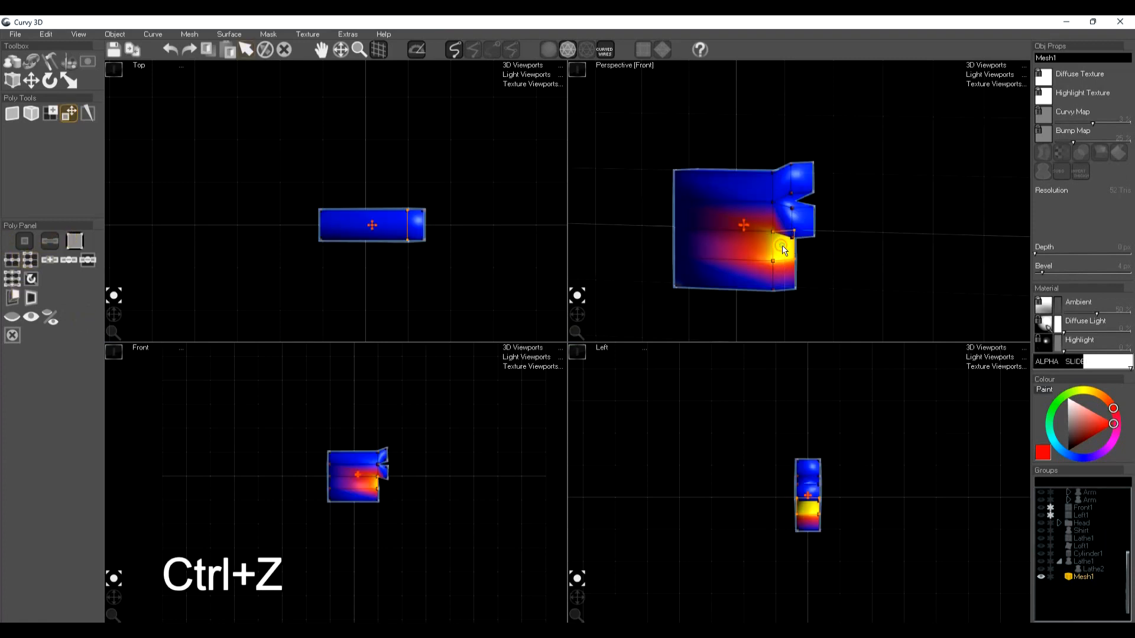
{"action": "left_click", "coordinate": [14, 299]}
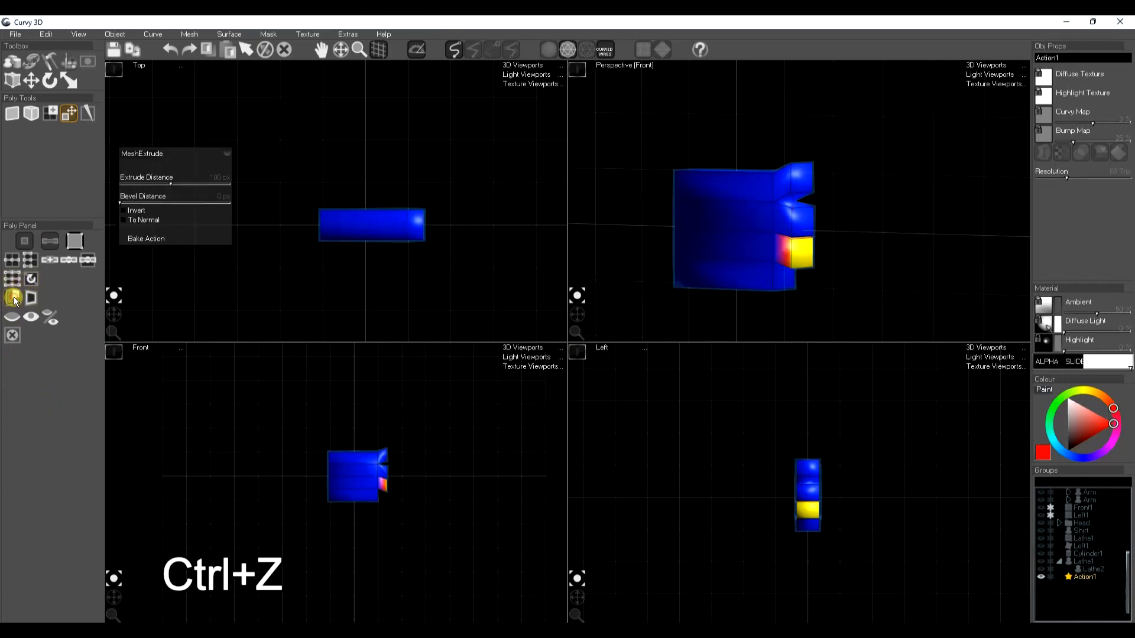
{"action": "left_click", "coordinate": [152, 239]}
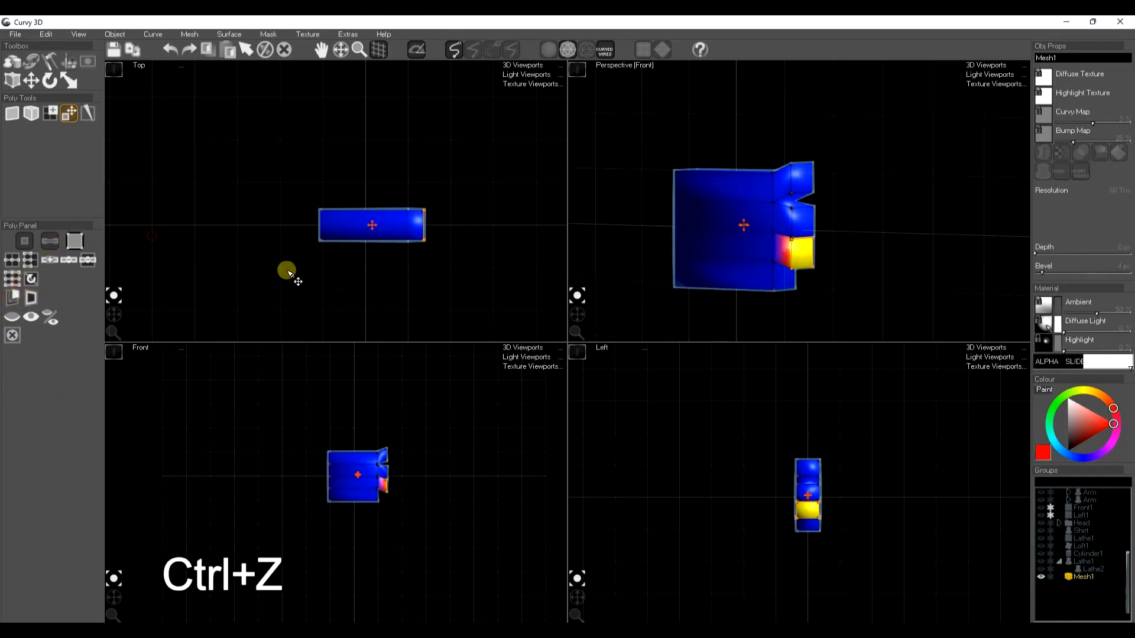
Extrude the lowest band's end face by 100 px, bake it, and move it level with the other finger ends
{"action": "left_click", "coordinate": [782, 279]}
{"action": "left_click", "coordinate": [26, 324]}
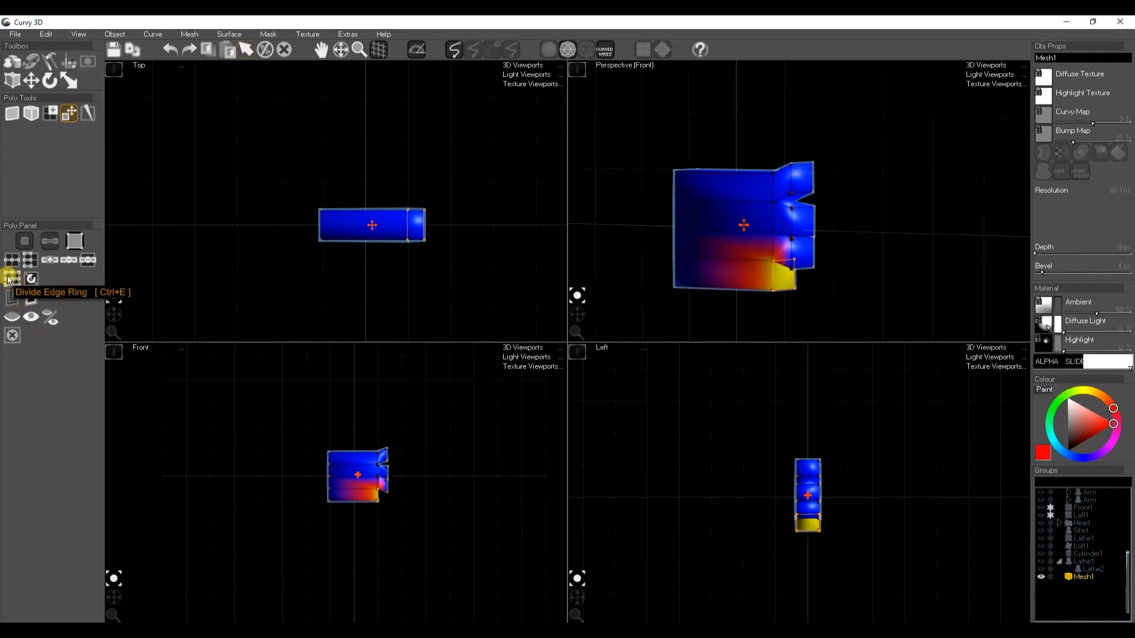
{"action": "left_click", "coordinate": [12, 300]}
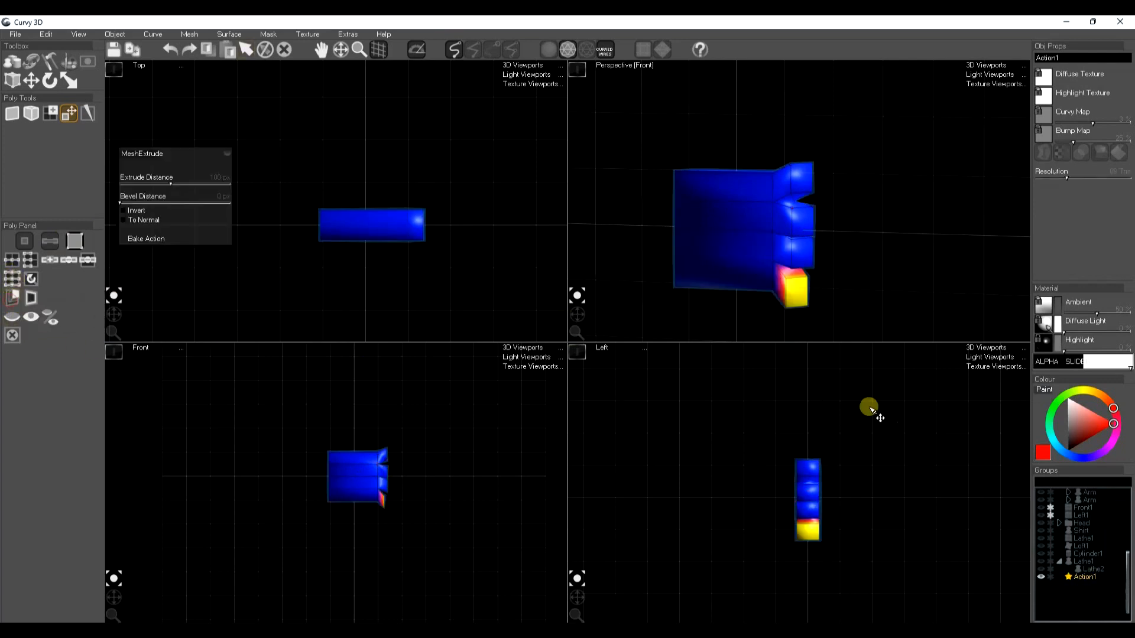
{"action": "scroll", "coordinate": [385, 502], "scroll_direction": "up", "scroll_amount": 3}
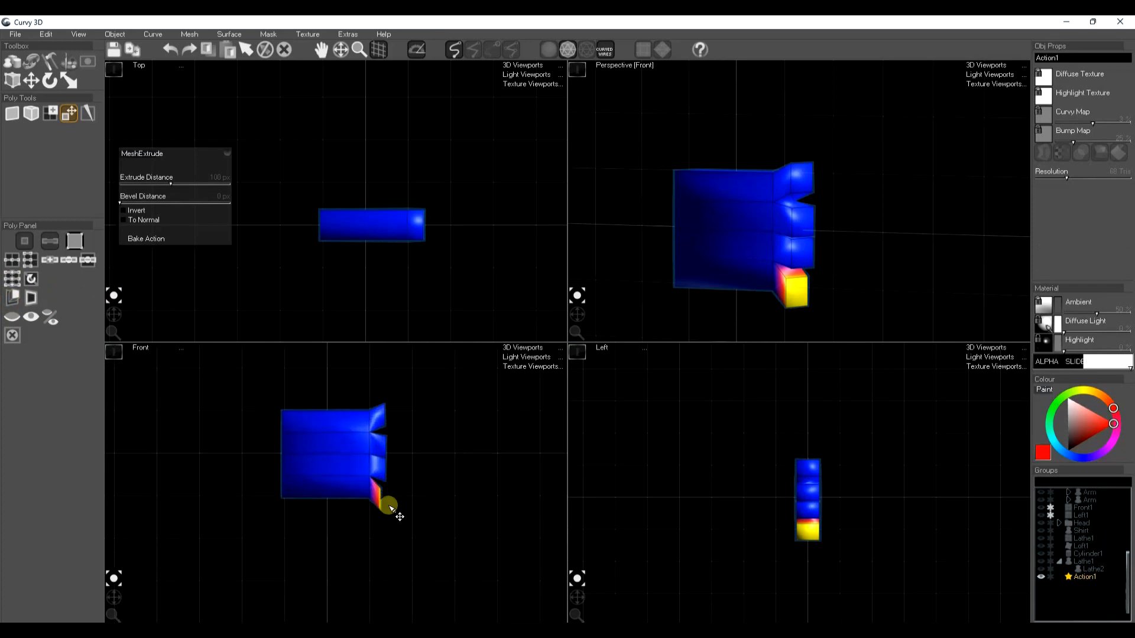
{"action": "left_click", "coordinate": [149, 239]}
{"action": "key", "text": "w"}
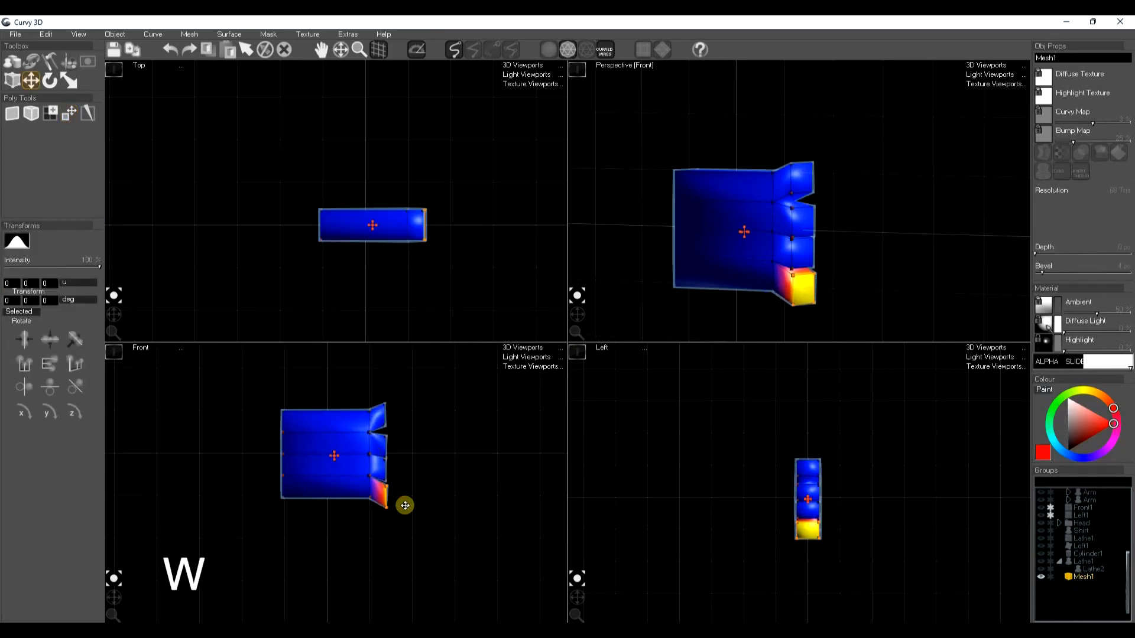
Select the end faces of all four finger stubs and extrude them together by 100 px
{"action": "left_click", "coordinate": [816, 213]}
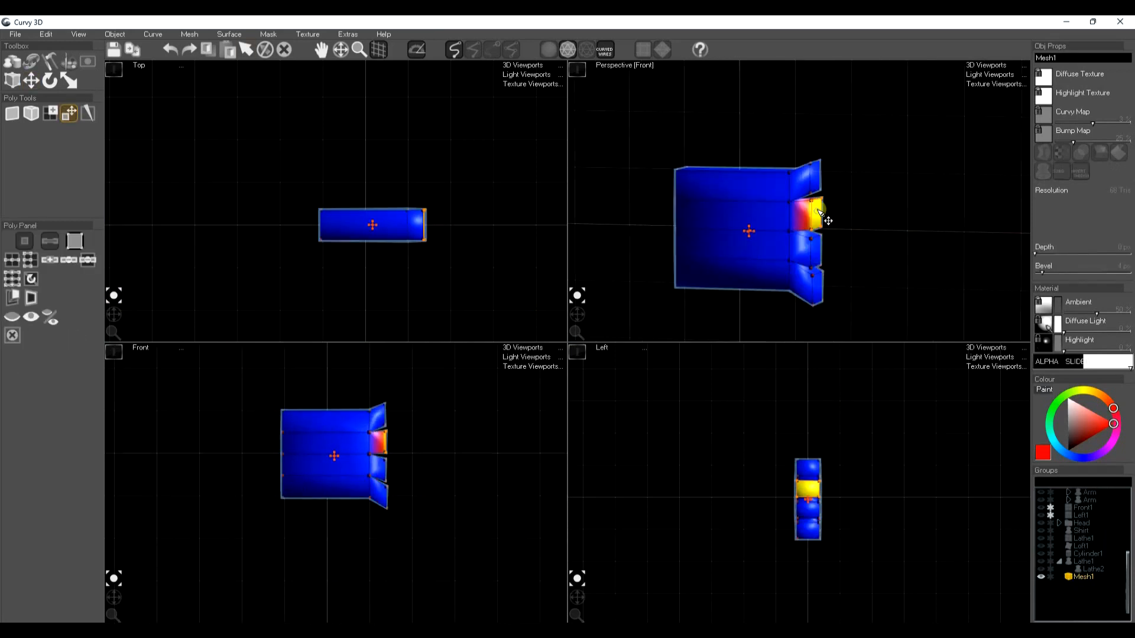
{"action": "left_click", "coordinate": [812, 176], "text": "shift"}
{"action": "left_click", "coordinate": [817, 254], "text": "shift"}
{"action": "left_click", "coordinate": [816, 287], "text": "shift"}
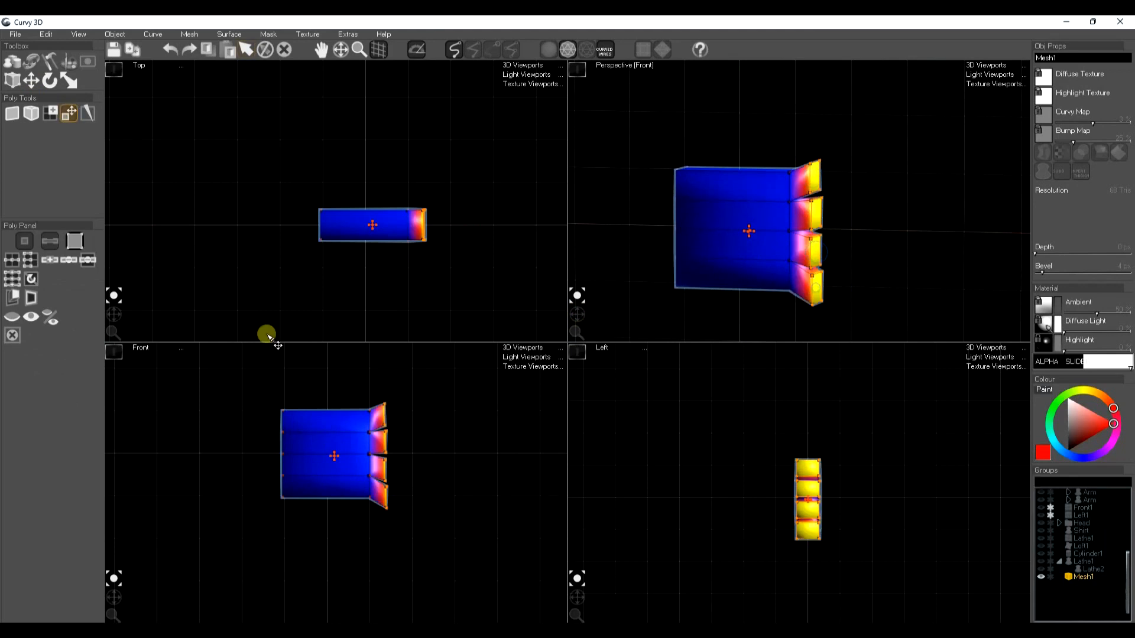
{"action": "left_click", "coordinate": [11, 298]}
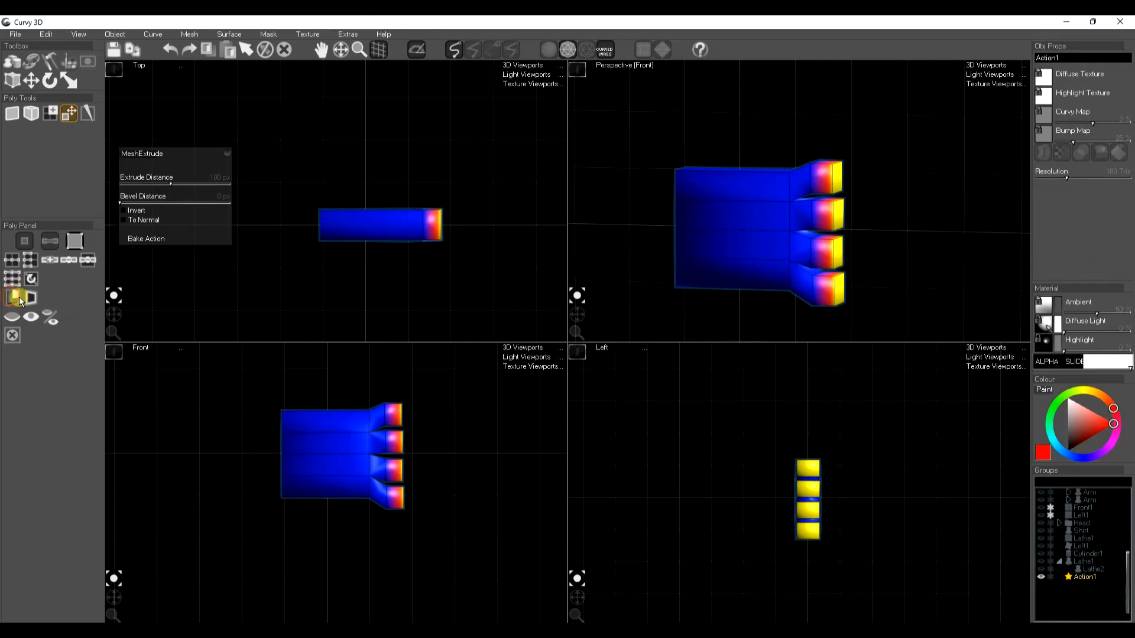
{"action": "left_click", "coordinate": [146, 239]}
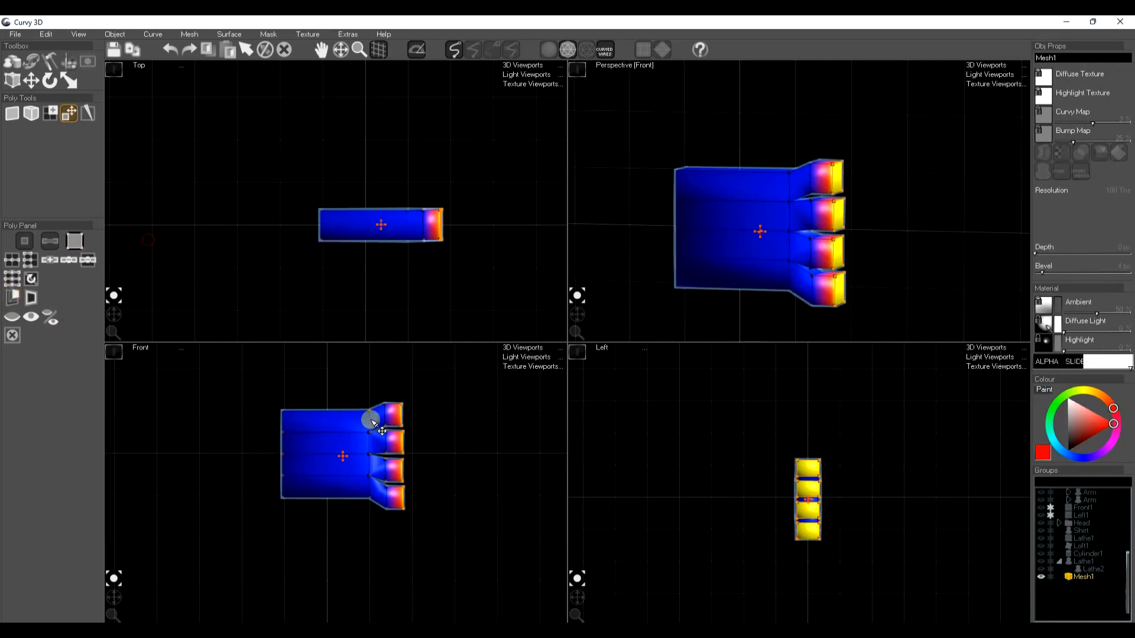
Move the four finger ends outward to lengthen the fingers, then rotate and shift them so the fingers bend away from the palm's plane
{"action": "key", "text": "w"}
{"action": "left_click_drag", "start_coordinate": [398, 457], "coordinate": [437, 456]}
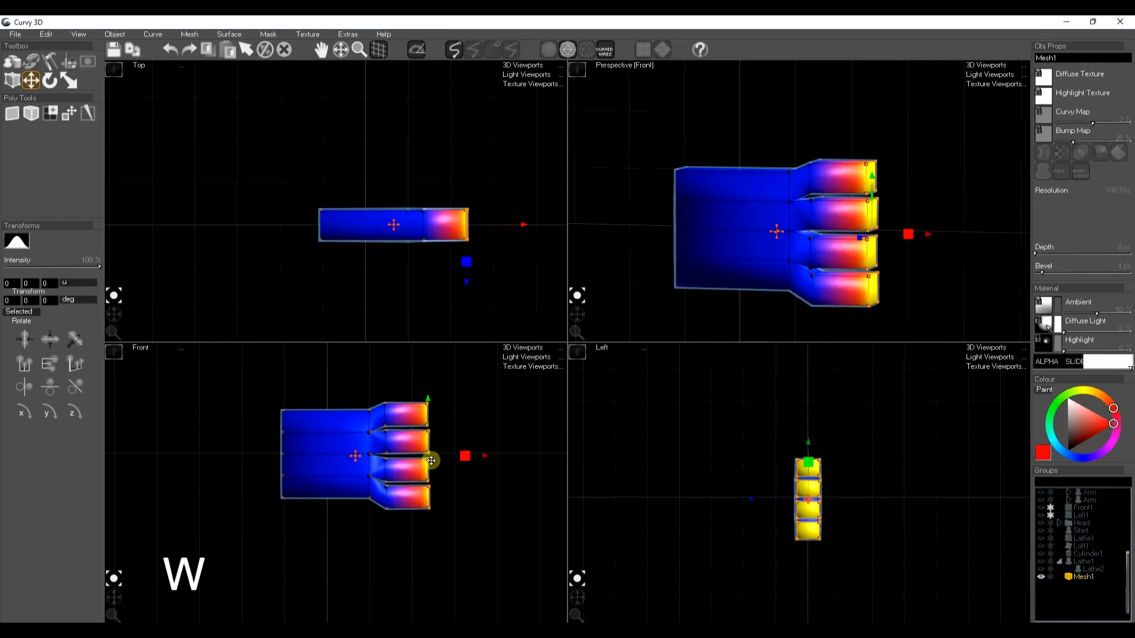
{"action": "key", "text": "e"}
{"action": "left_click_drag", "start_coordinate": [436, 211], "coordinate": [493, 230]}
Dissolve the diagonal edge across the upper band on the back side of the palm
{"action": "left_click_drag", "start_coordinate": [577, 313], "coordinate": [572, 321]}
{"action": "left_click", "coordinate": [848, 176]}
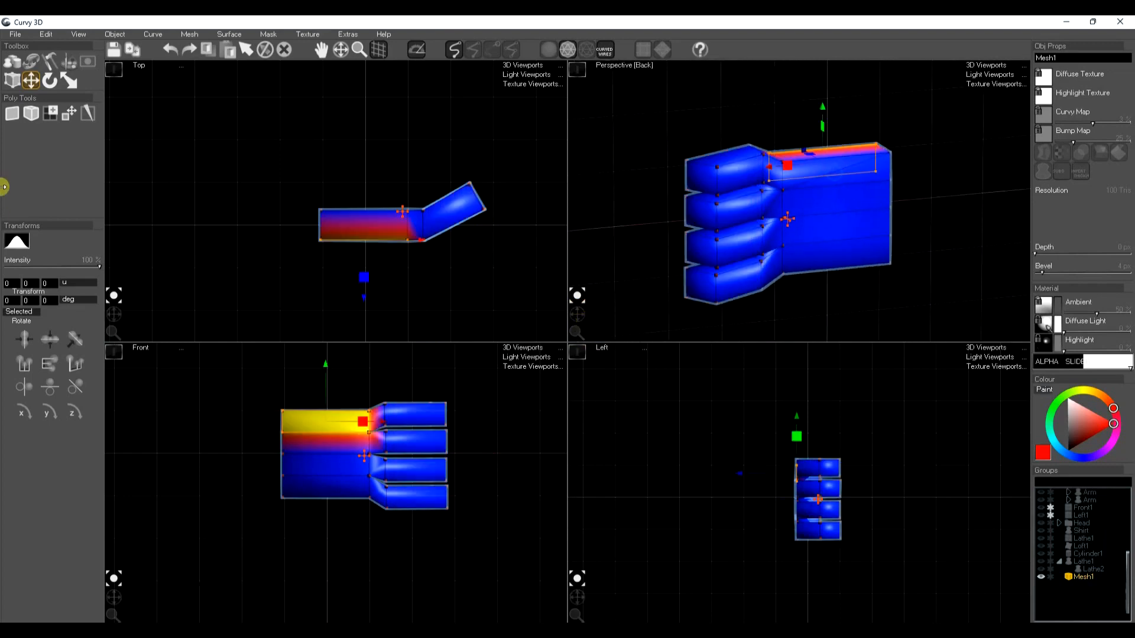
{"action": "left_click", "coordinate": [54, 57]}
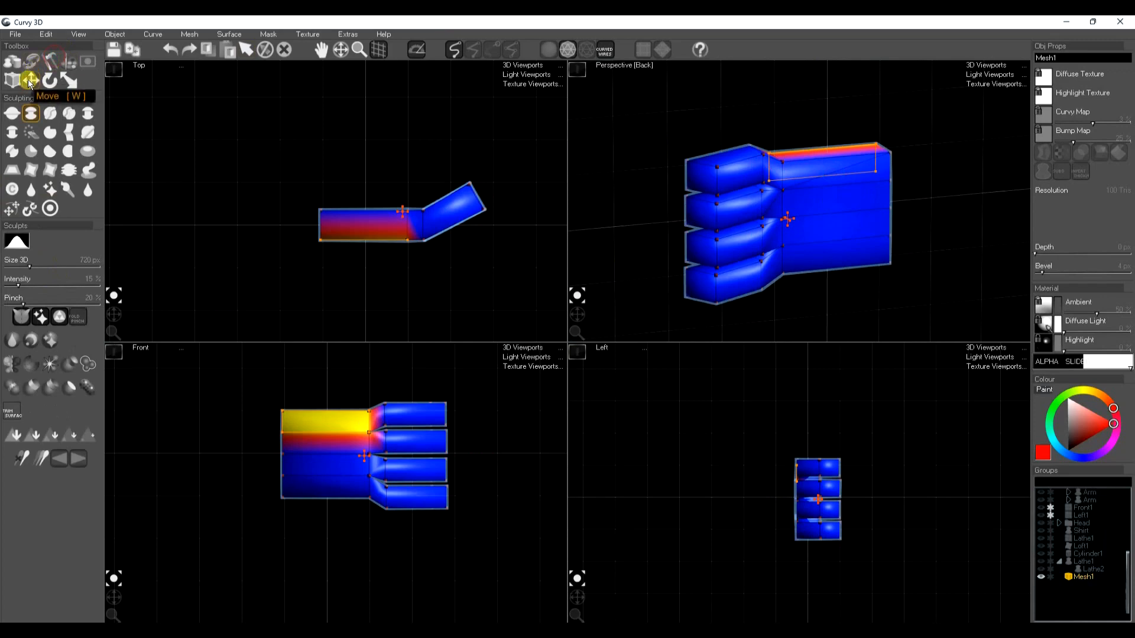
{"action": "left_click", "coordinate": [18, 79]}
{"action": "left_click", "coordinate": [37, 240]}
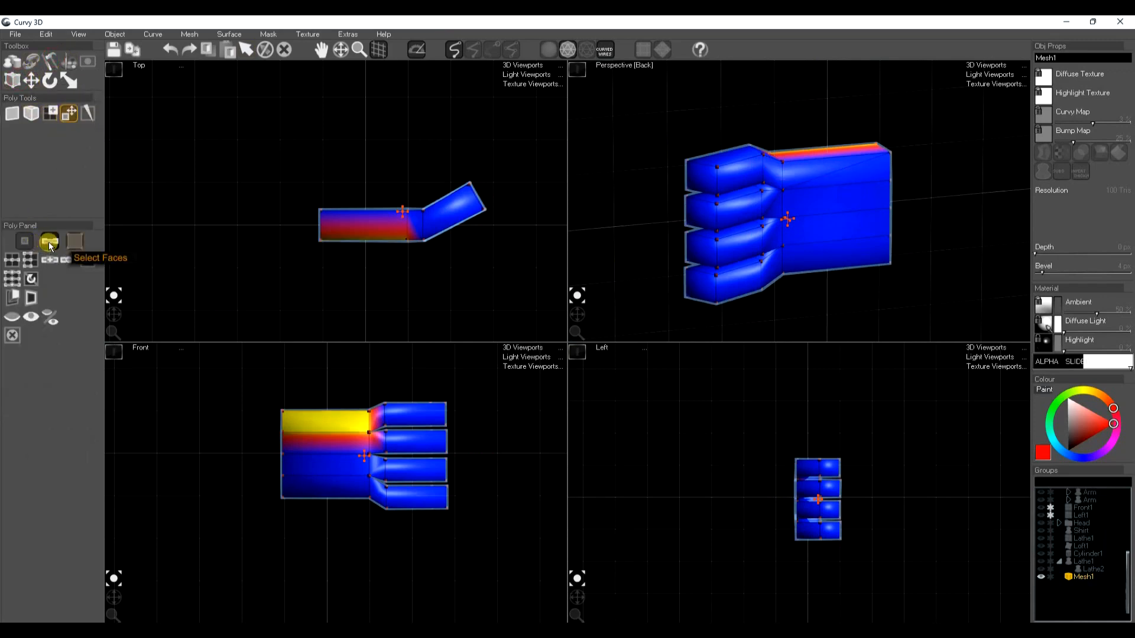
{"action": "left_click", "coordinate": [823, 175]}
{"action": "left_click", "coordinate": [842, 174]}
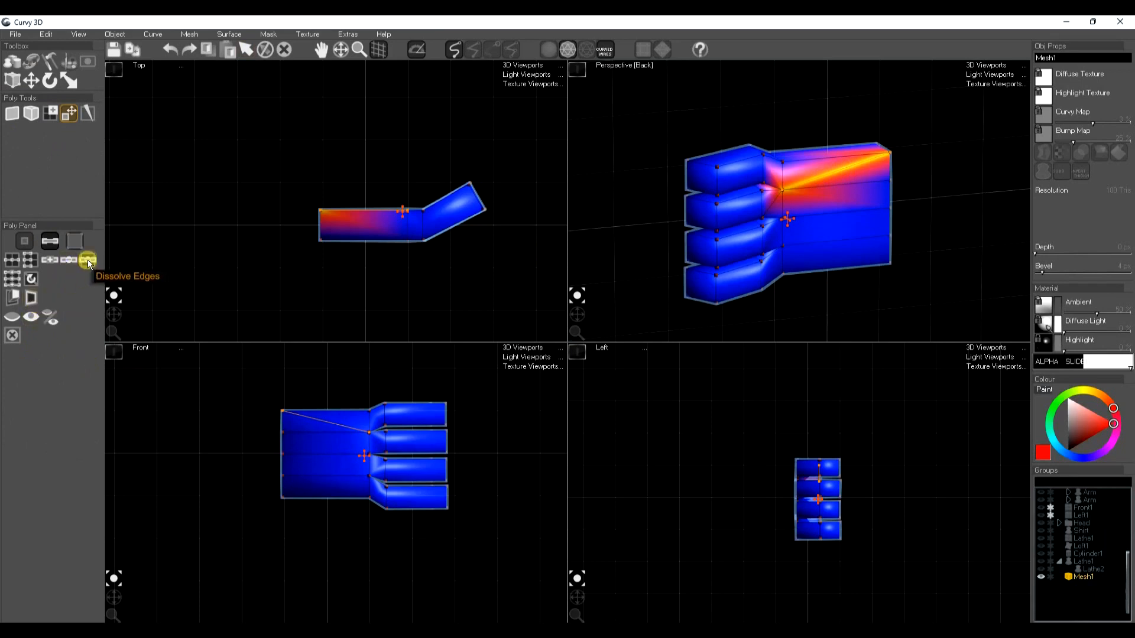
{"action": "left_click", "coordinate": [89, 262]}
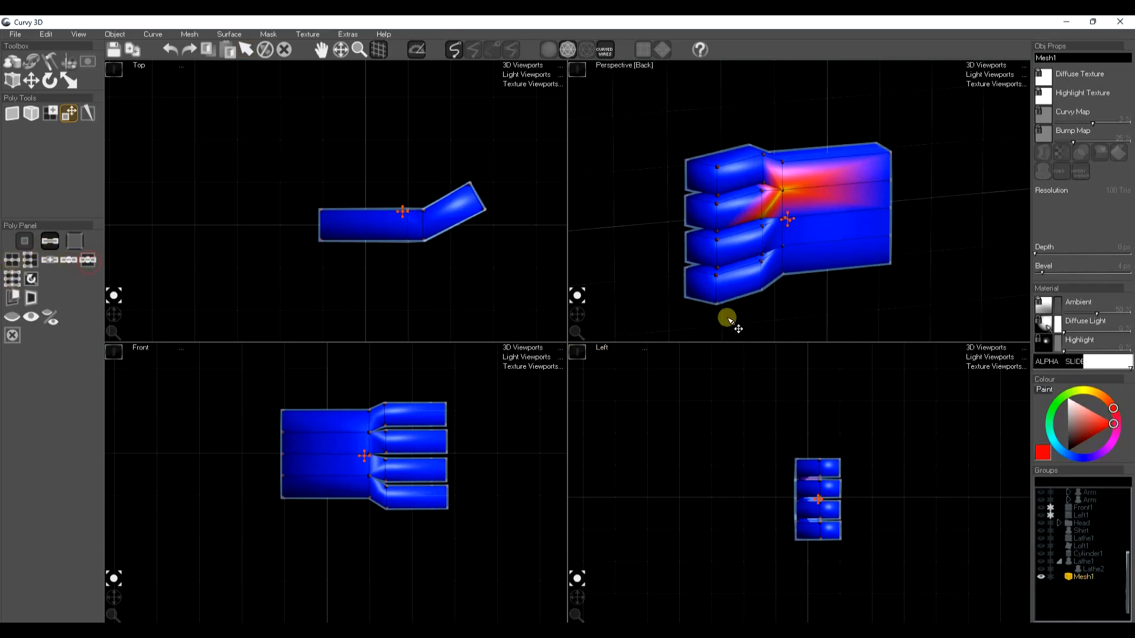
Extrude the upper band's face on the back of the palm, then rotate, move and narrow it into a thumb base
{"action": "left_click", "coordinate": [77, 245]}
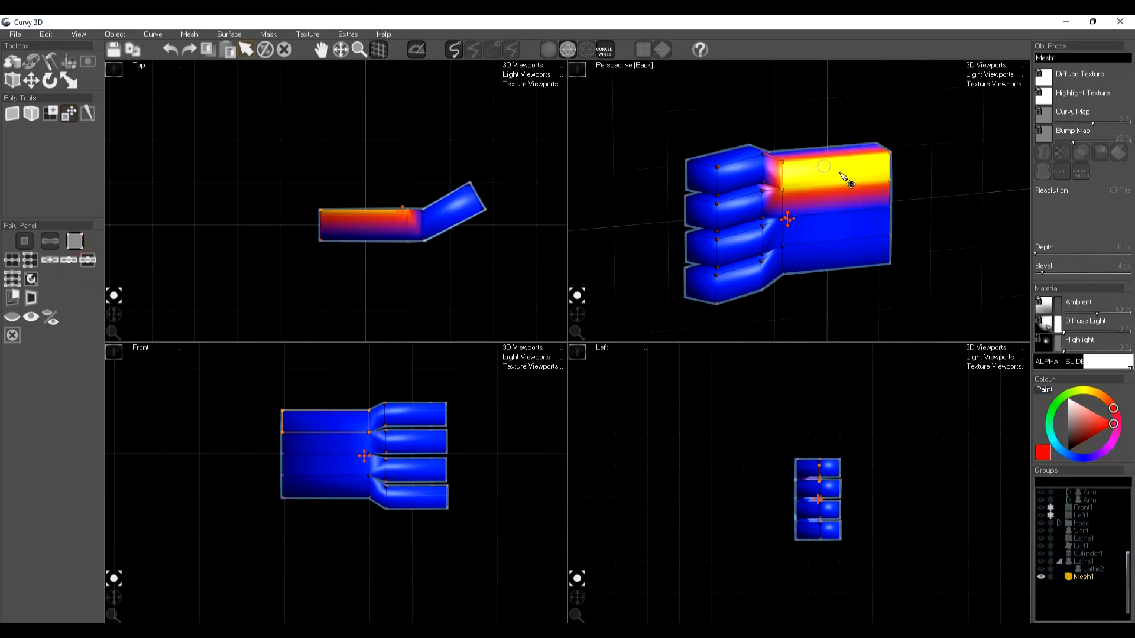
{"action": "left_click", "coordinate": [14, 298]}
{"action": "left_click", "coordinate": [156, 236]}
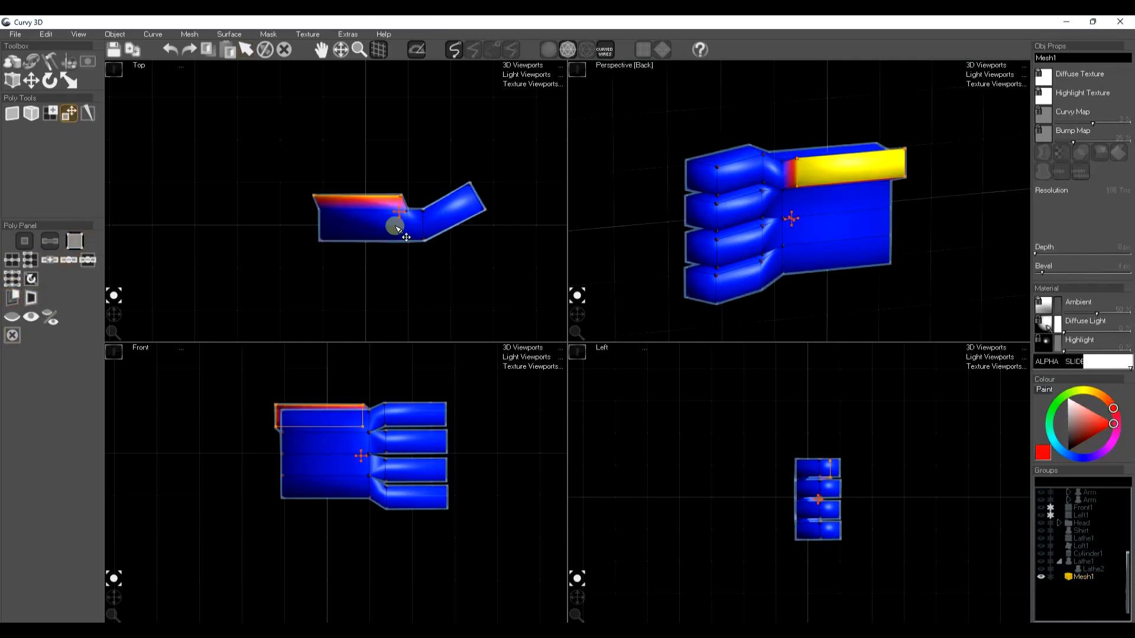
{"action": "key", "text": "w"}
{"action": "key", "text": "e"}
{"action": "left_click_drag", "start_coordinate": [430, 158], "coordinate": [421, 181]}
{"action": "key", "text": "r"}
Extrude the thumb's end face by 100 px, then rotate, move and scale it so the thumb leans toward the fingers
{"action": "left_click", "coordinate": [16, 298]}
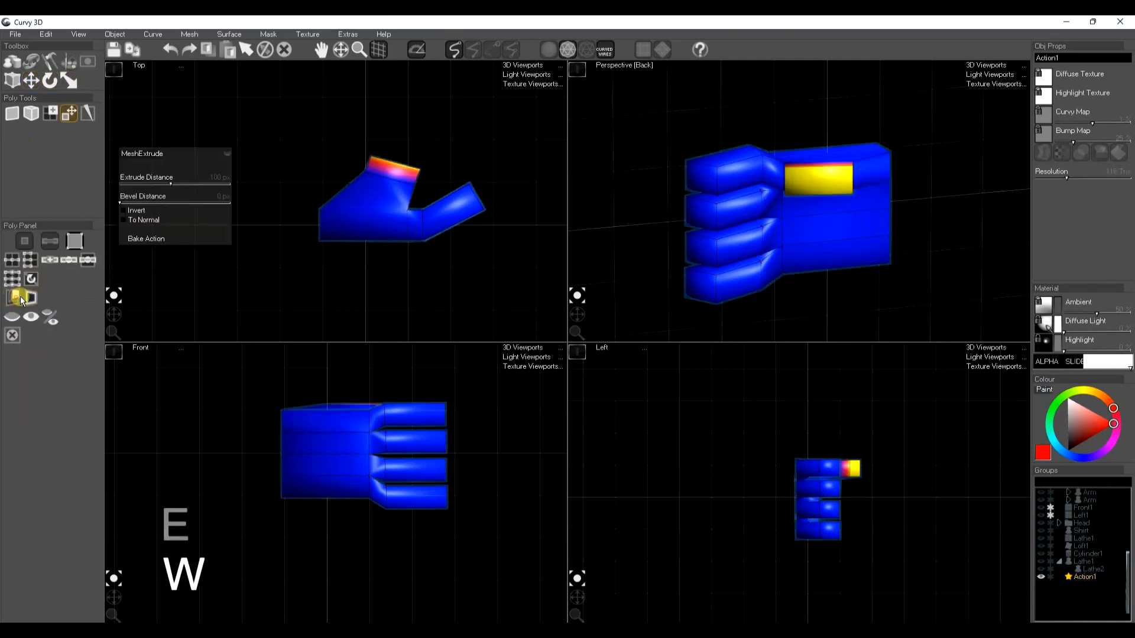
{"action": "left_click", "coordinate": [161, 239]}
{"action": "key", "text": "e"}
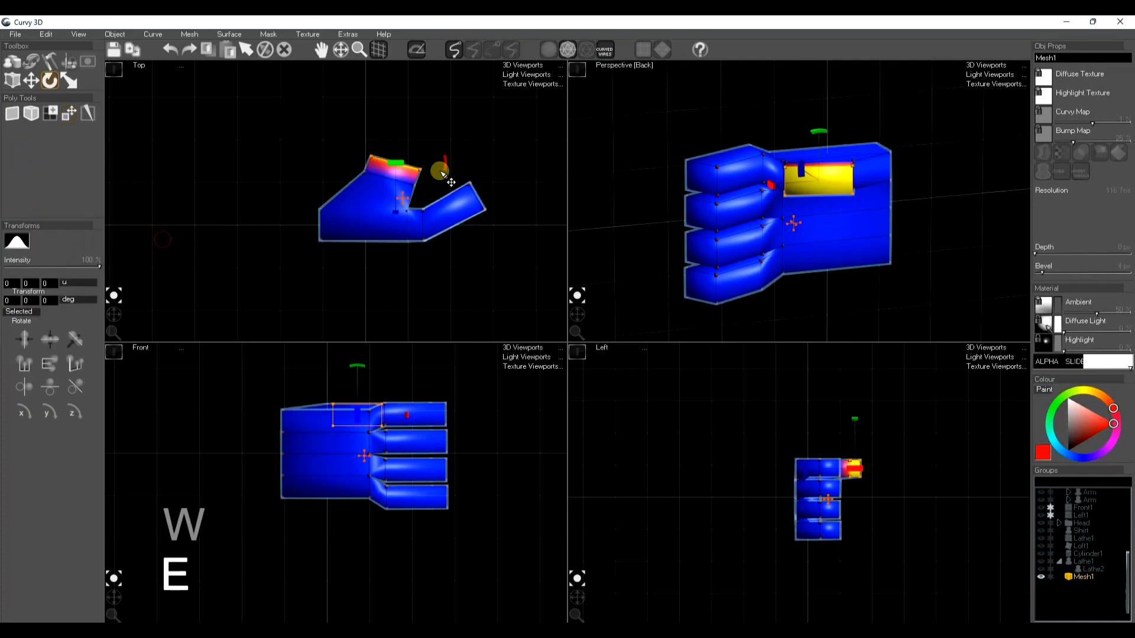
{"action": "left_click_drag", "start_coordinate": [442, 182], "coordinate": [423, 190]}
{"action": "key", "text": "r"}
{"action": "left_click_drag", "start_coordinate": [456, 152], "coordinate": [433, 192]}
{"action": "key", "text": "w"}
{"action": "key", "text": "e"}
{"action": "key", "text": "r"}
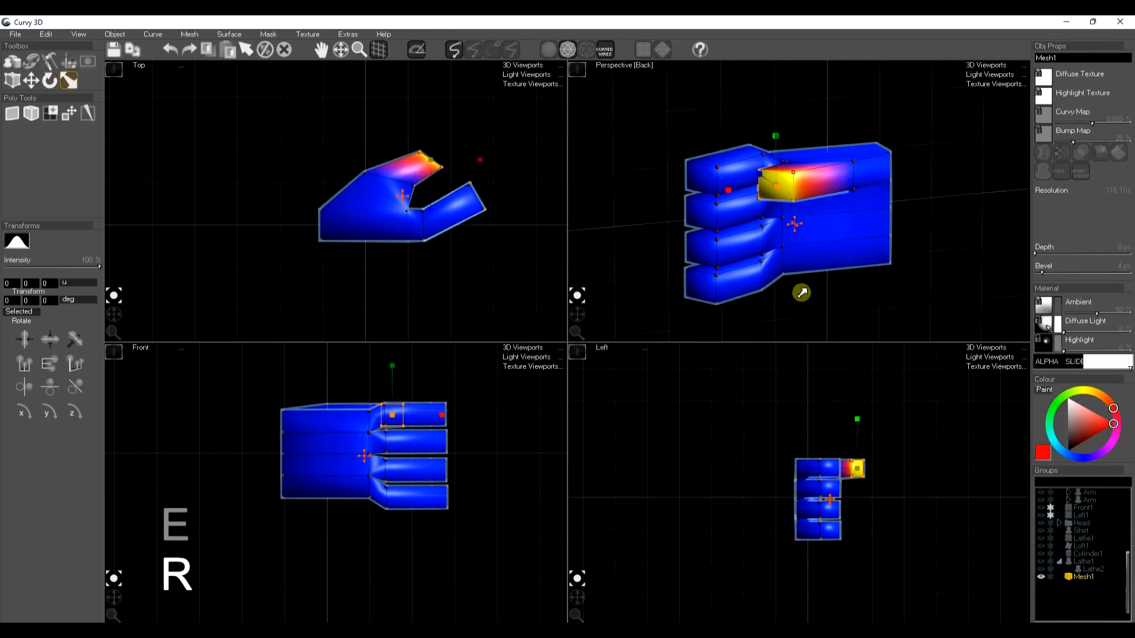
Select the four fingertip faces again and extrude them to add an outer finger segment
{"action": "left_click", "coordinate": [710, 289]}
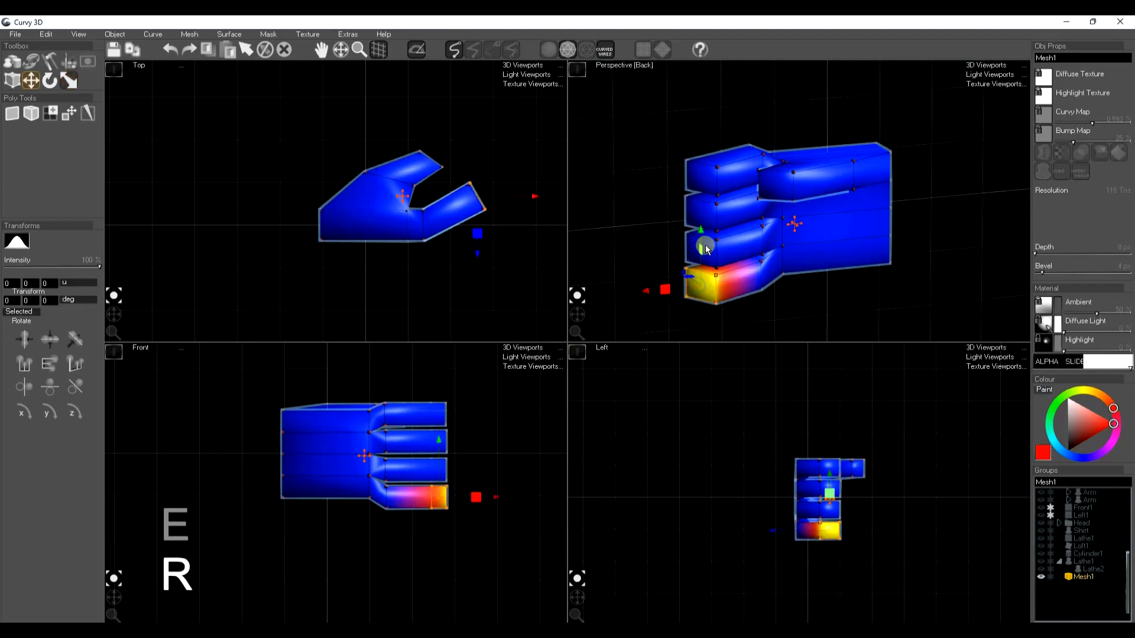
{"action": "left_click", "coordinate": [703, 243], "text": "shift"}
{"action": "left_click", "coordinate": [712, 196], "text": "shift"}
{"action": "left_click", "coordinate": [708, 180], "text": "shift"}
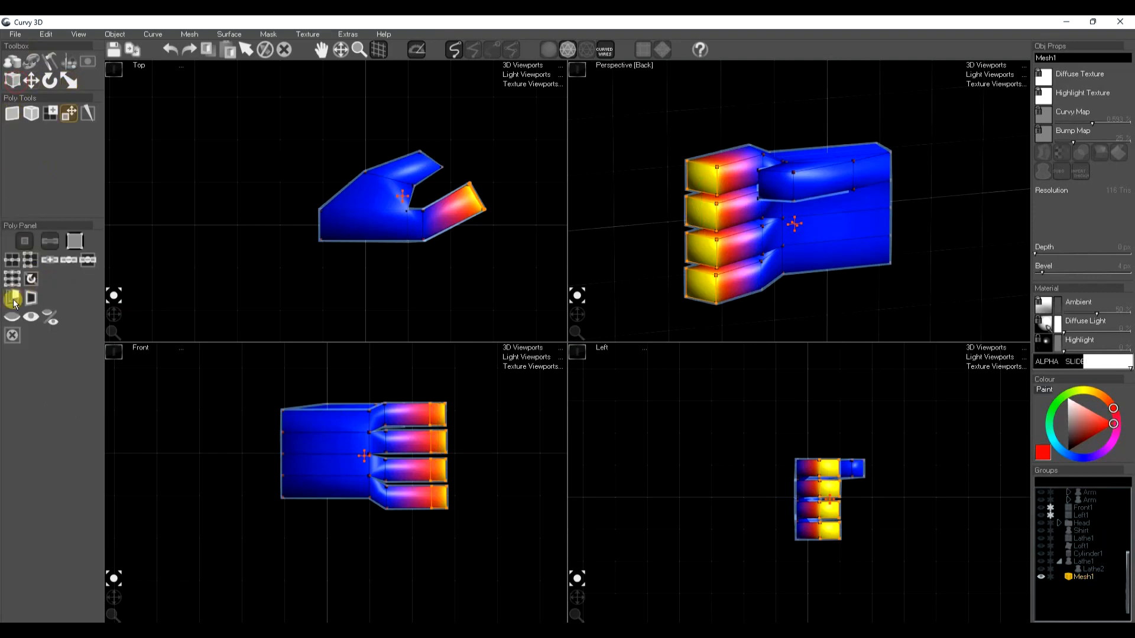
{"action": "key", "text": "e"}
{"action": "left_click", "coordinate": [156, 237]}
Move and rotate the outer finger segments so the fingers curl toward the thumb, then clear the selection
{"action": "key", "text": "w"}
{"action": "left_click_drag", "start_coordinate": [495, 163], "coordinate": [523, 154]}
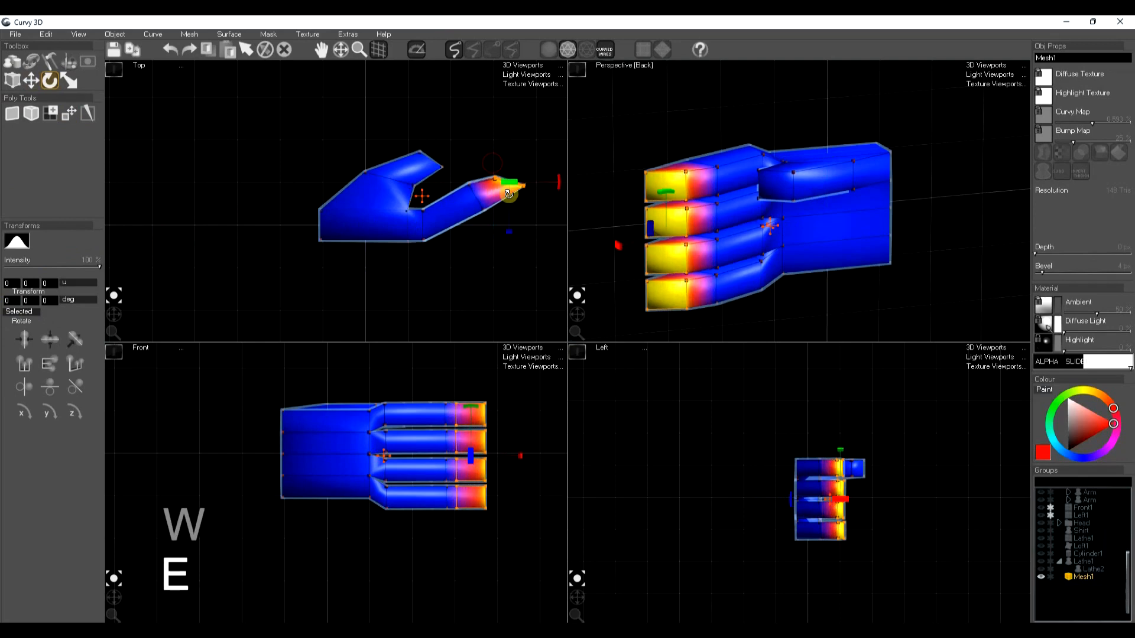
{"action": "key", "text": "w"}
{"action": "left_click_drag", "start_coordinate": [542, 238], "coordinate": [532, 212]}
{"action": "key", "text": "space"}
Turn on smooth subdivision for the hand mesh
{"action": "left_click_drag", "start_coordinate": [566, 309], "coordinate": [574, 317]}
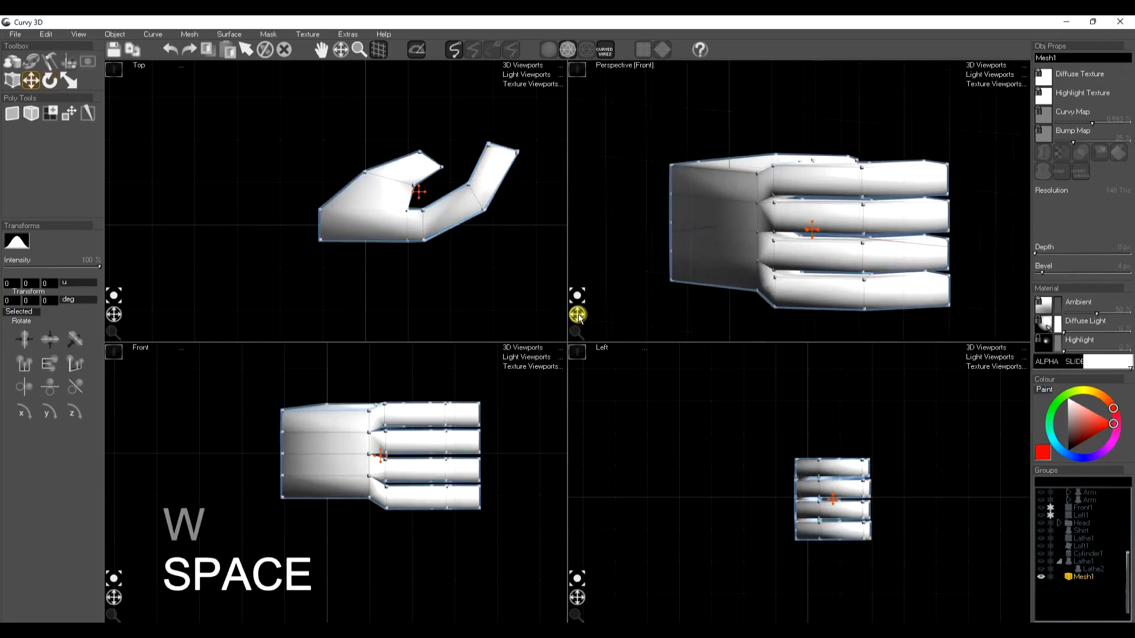
{"action": "left_click", "coordinate": [1062, 171]}
{"action": "scroll", "coordinate": [774, 238], "scroll_direction": "down", "scroll_amount": 2}
{"action": "left_click_drag", "start_coordinate": [569, 312], "coordinate": [580, 320]}
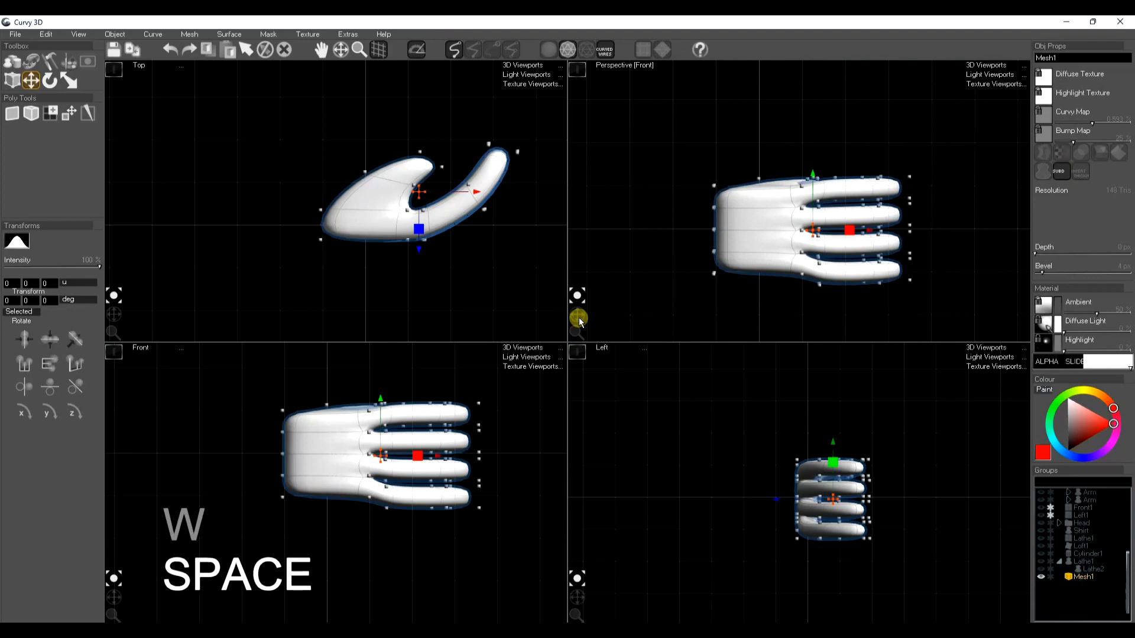
Select the points at the palm's wrist end and move them outward to lengthen and taper the wrist
{"action": "key", "text": "e"}
{"action": "key", "text": "r"}
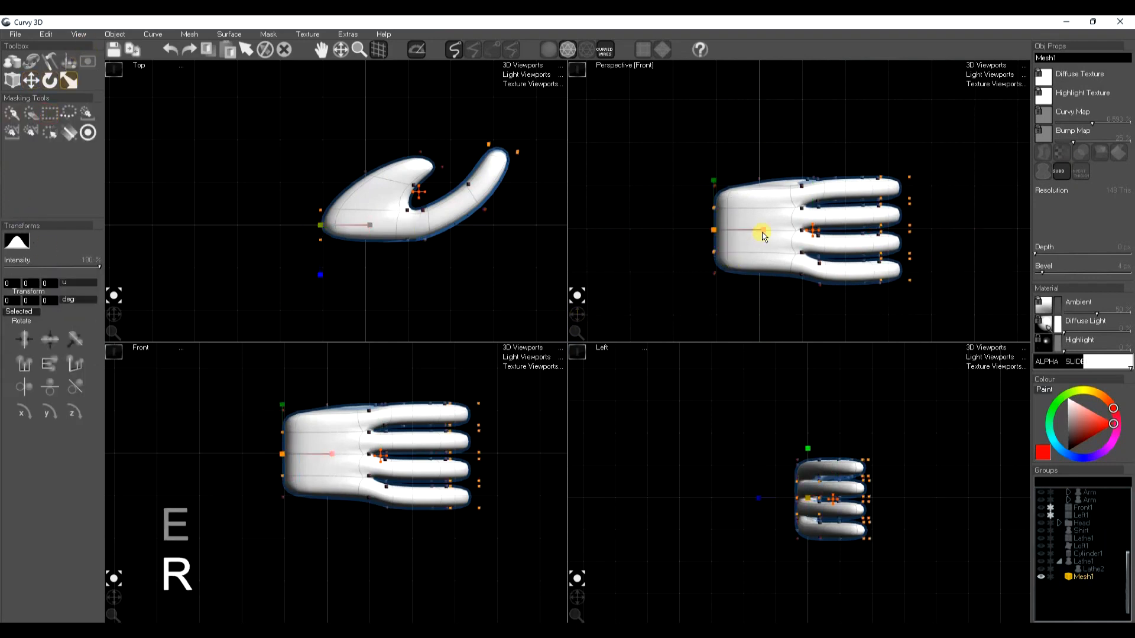
{"action": "key", "text": "w"}
{"action": "left_click_drag", "start_coordinate": [762, 231], "coordinate": [752, 246]}
{"action": "key", "text": "space"}
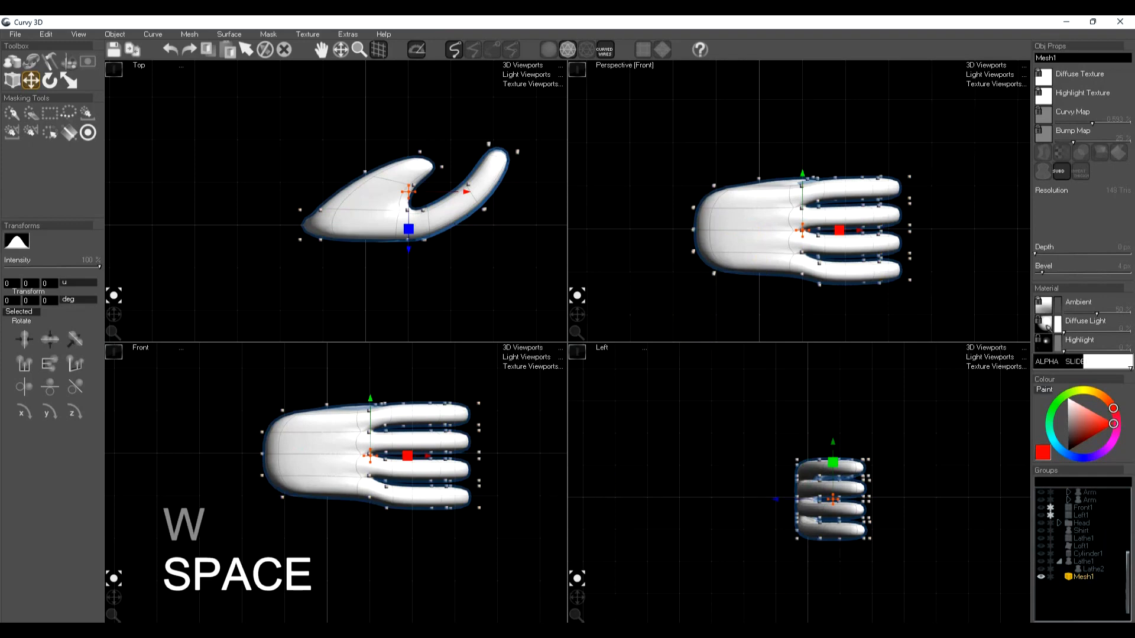
Unhide the sleeve and its gold cuff, and scale the hand down to fit them
{"action": "left_click", "coordinate": [1040, 561]}
{"action": "left_click", "coordinate": [1041, 569]}
{"action": "key", "text": "r"}
{"action": "key", "text": "space"}
Move the hand in the front and top views so its wrist sits inside the sleeve's gold cuff
{"action": "left_click_drag", "start_coordinate": [332, 485], "coordinate": [297, 493]}
{"action": "key", "text": "w"}
{"action": "key", "text": "e"}
{"action": "left_click_drag", "start_coordinate": [355, 217], "coordinate": [326, 312]}
{"action": "key", "text": "w"}
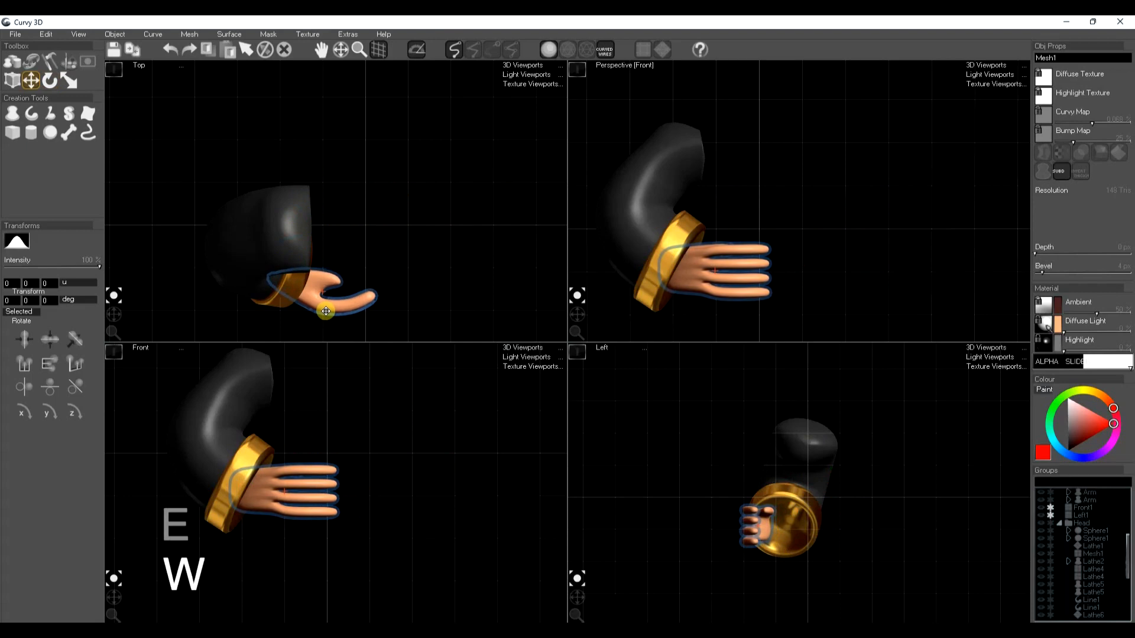
Rotate and reposition the hand so the fingers point diagonally down out of the cuff, and clear the selection
{"action": "mouse_move", "coordinate": [257, 491]}
{"action": "left_mouse_down"}
{"action": "mouse_move", "coordinate": [236, 509]}
{"action": "mouse_move", "coordinate": [259, 495]}
{"action": "mouse_move", "coordinate": [234, 499]}
{"action": "mouse_move", "coordinate": [262, 511]}
{"action": "left_mouse_up"}
{"action": "key", "text": "e"}
{"action": "key", "text": "w"}
{"action": "key", "text": "ctrl+shift+s"}
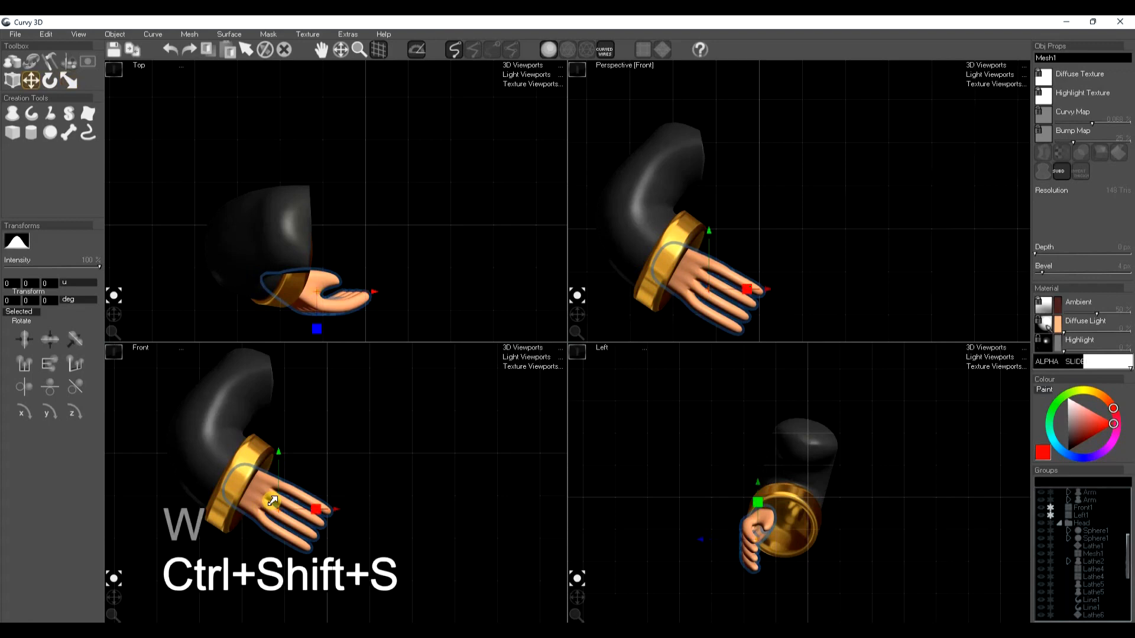
{"action": "key", "text": "space"}
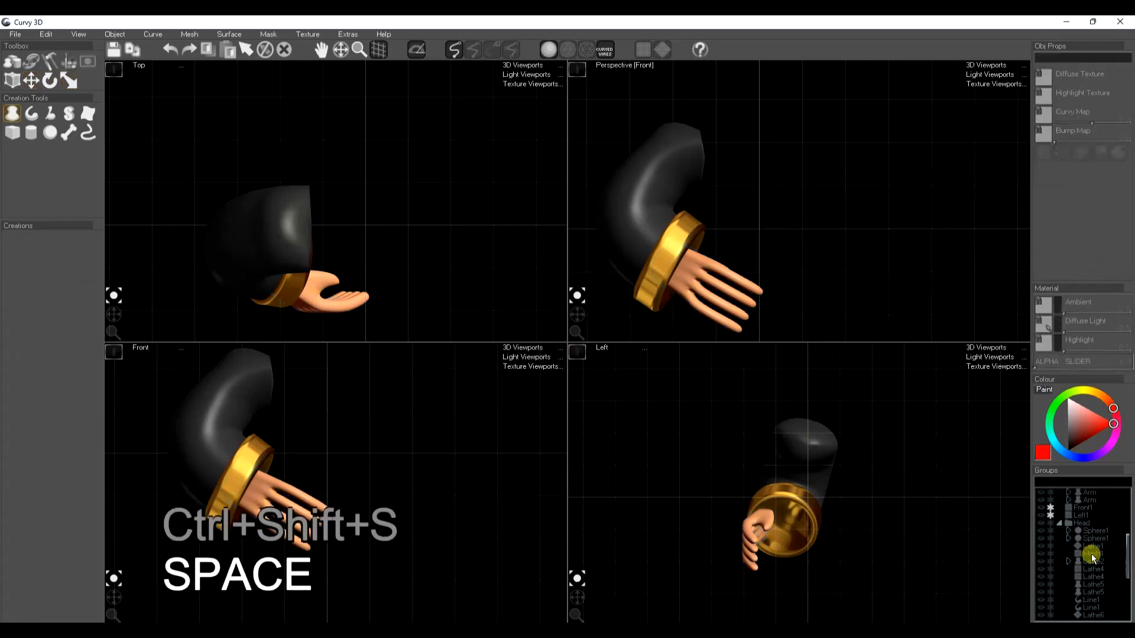
Collapse the Head group and unhide the head, torso, arms and front reference sketch
{"action": "left_click", "coordinate": [1063, 525]}
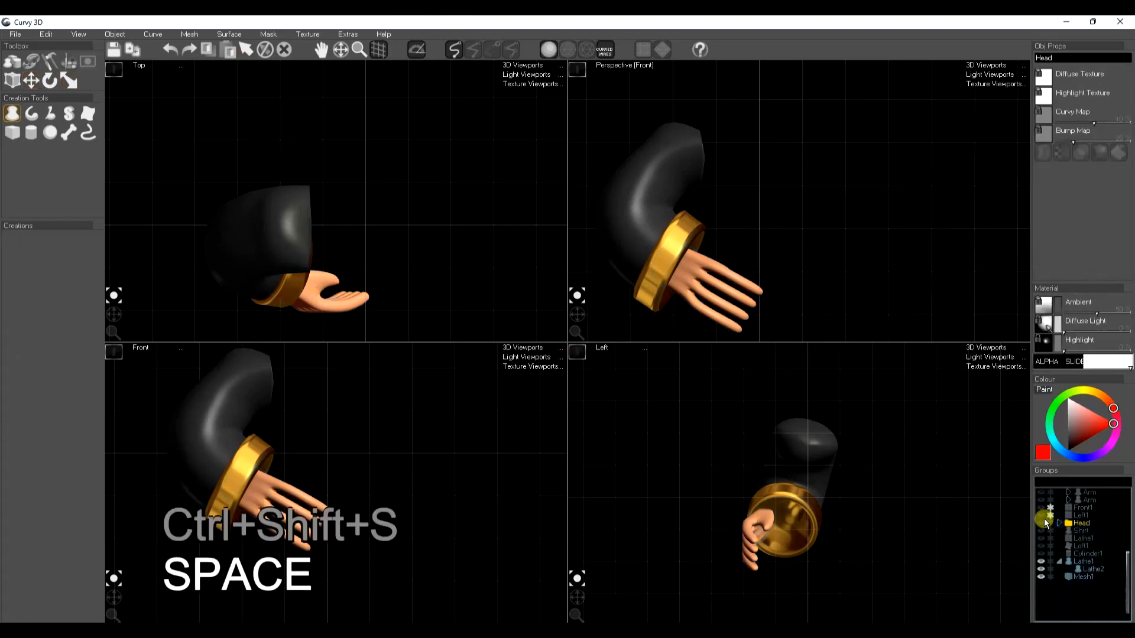
{"action": "left_click", "coordinate": [1042, 523]}
{"action": "left_click", "coordinate": [1041, 531]}
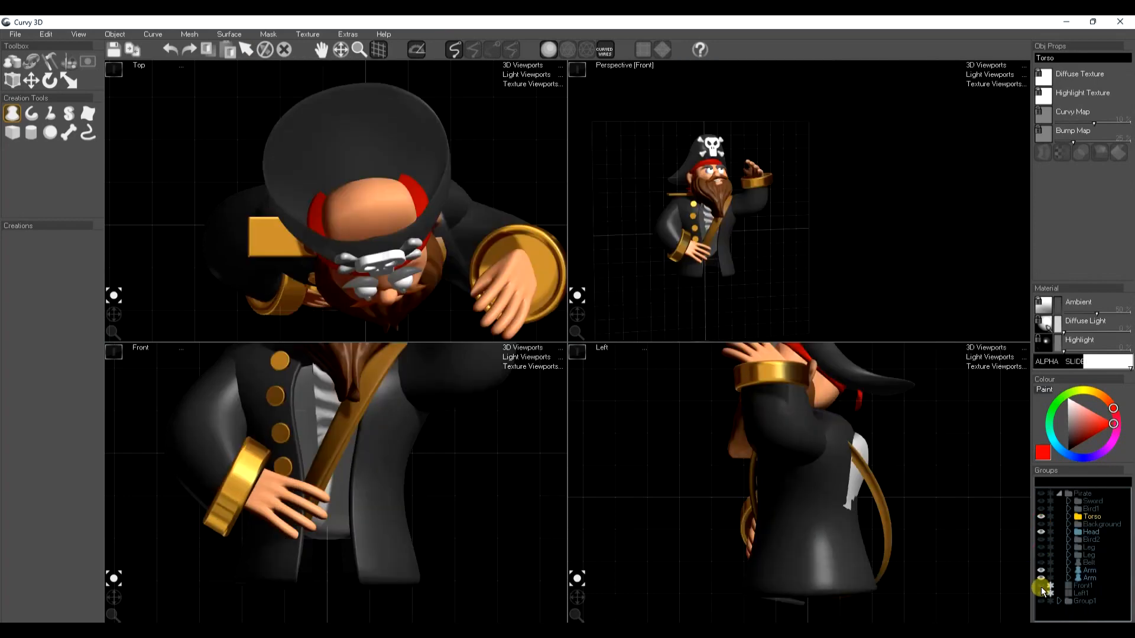
{"action": "left_click", "coordinate": [1041, 585]}
Draw a lathe for the upper leg by tracing both sides of the sketched leg from the waist to the boot
{"action": "scroll", "coordinate": [410, 490], "scroll_direction": "down", "scroll_amount": 3}
{"action": "middle_click_drag", "start_coordinate": [407, 549], "coordinate": [406, 444]}
{"action": "middle_click_drag", "start_coordinate": [889, 544], "coordinate": [910, 412]}
{"action": "scroll", "coordinate": [870, 538], "scroll_direction": "up", "scroll_amount": 3}
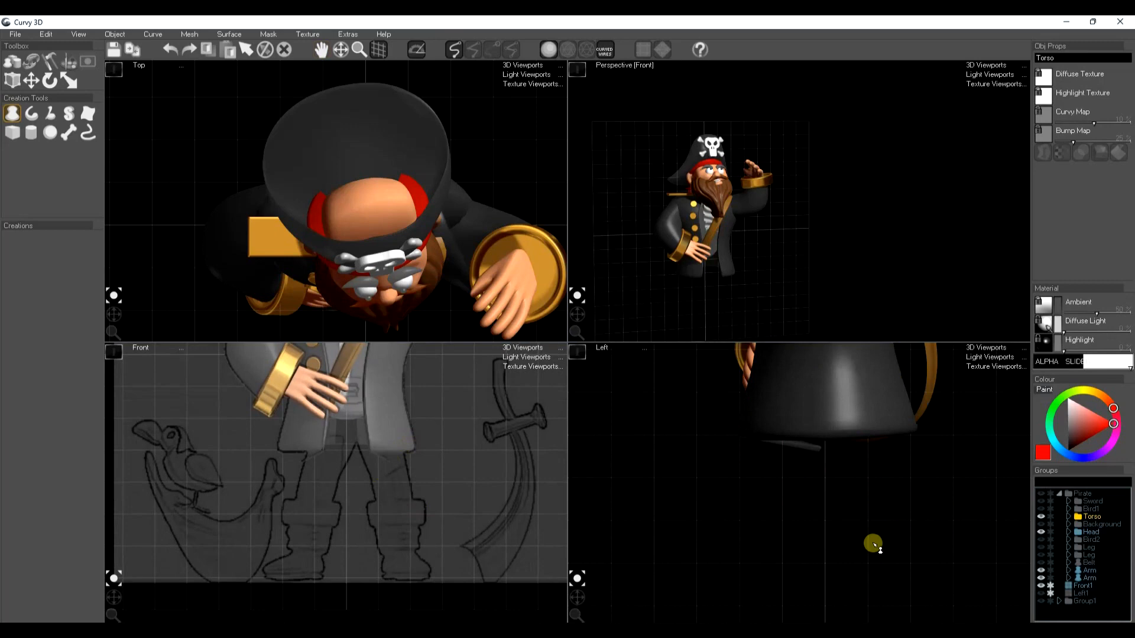
{"action": "middle_click_drag", "start_coordinate": [872, 538], "coordinate": [879, 514]}
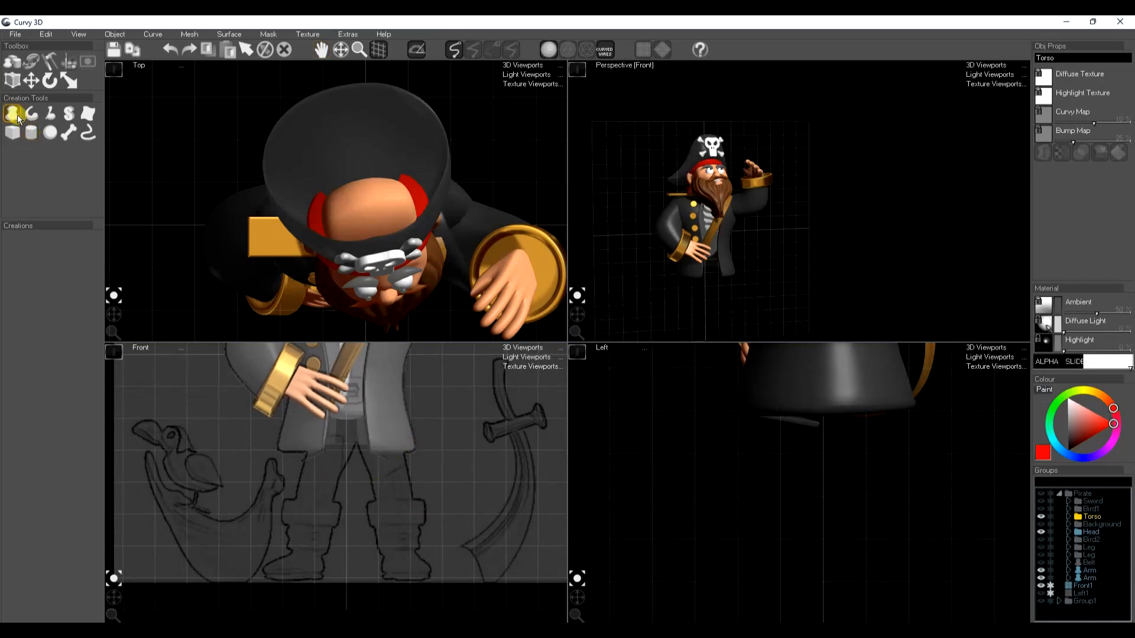
{"action": "scroll", "coordinate": [733, 241], "scroll_direction": "up", "scroll_amount": 4}
{"action": "middle_click_drag", "start_coordinate": [730, 254], "coordinate": [846, 180]}
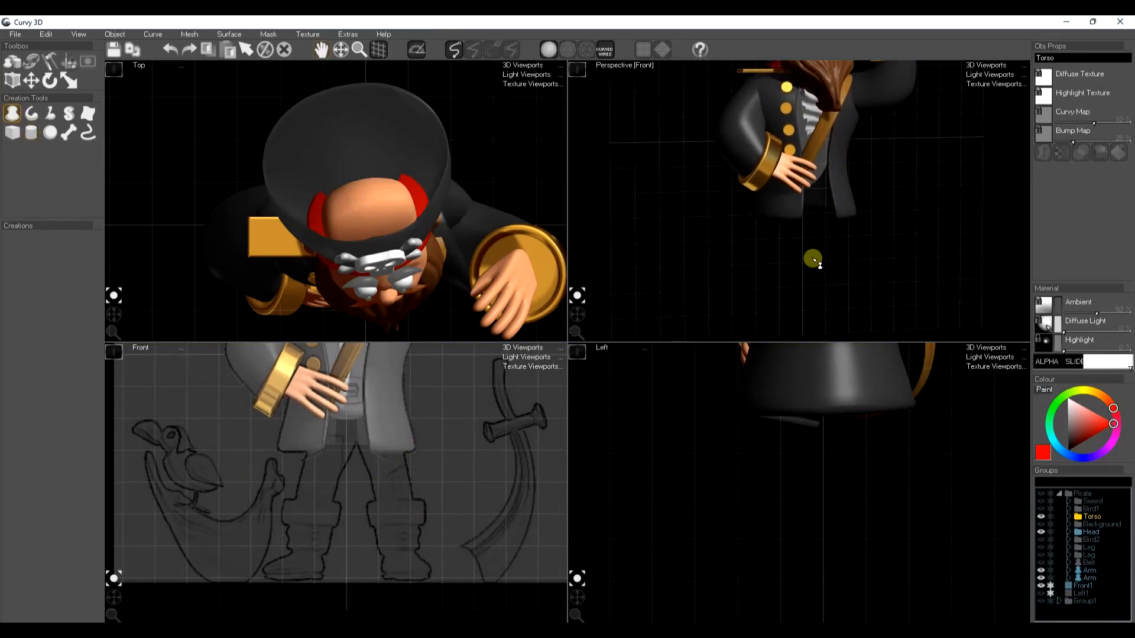
{"action": "key", "text": "ctrl+shift+s"}
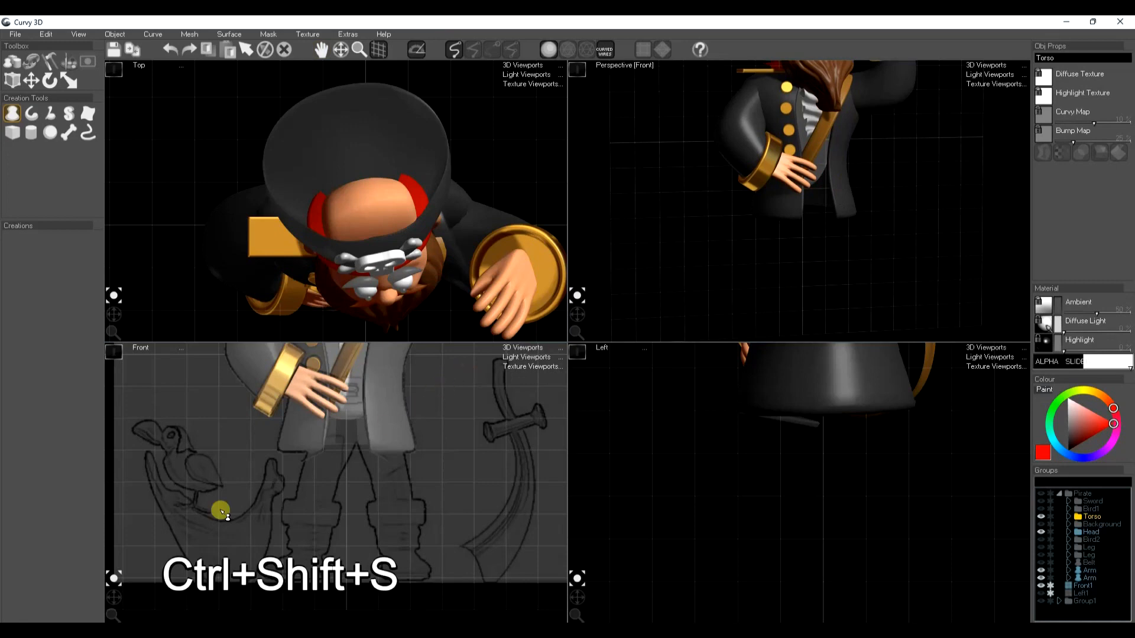
{"action": "left_click_drag", "start_coordinate": [322, 386], "coordinate": [291, 518]}
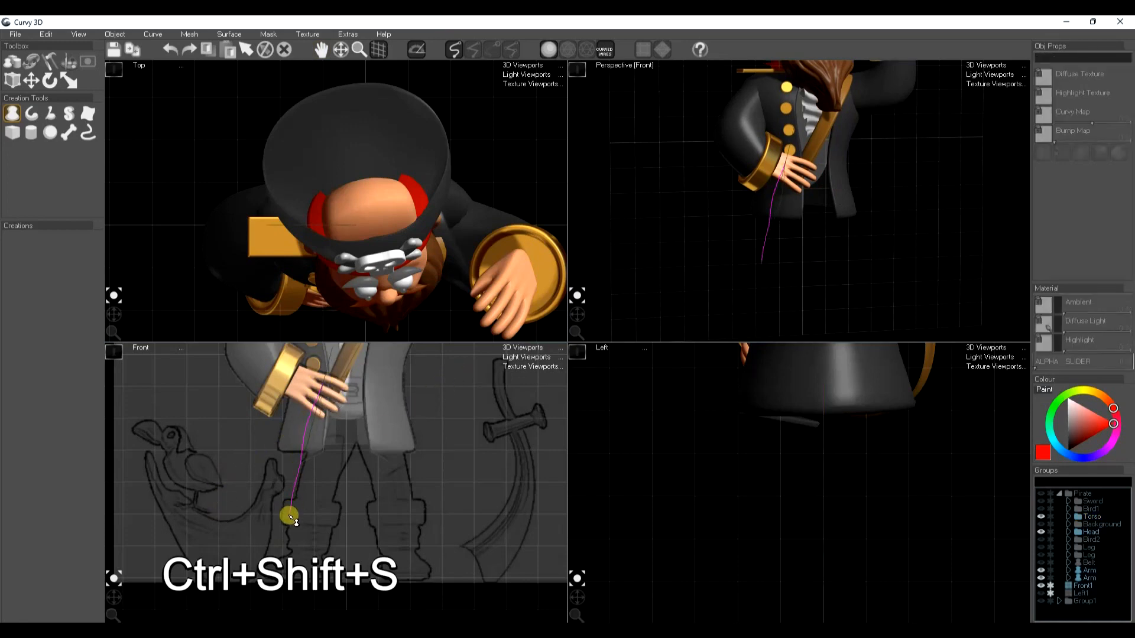
{"action": "left_click_drag", "start_coordinate": [371, 389], "coordinate": [322, 521]}
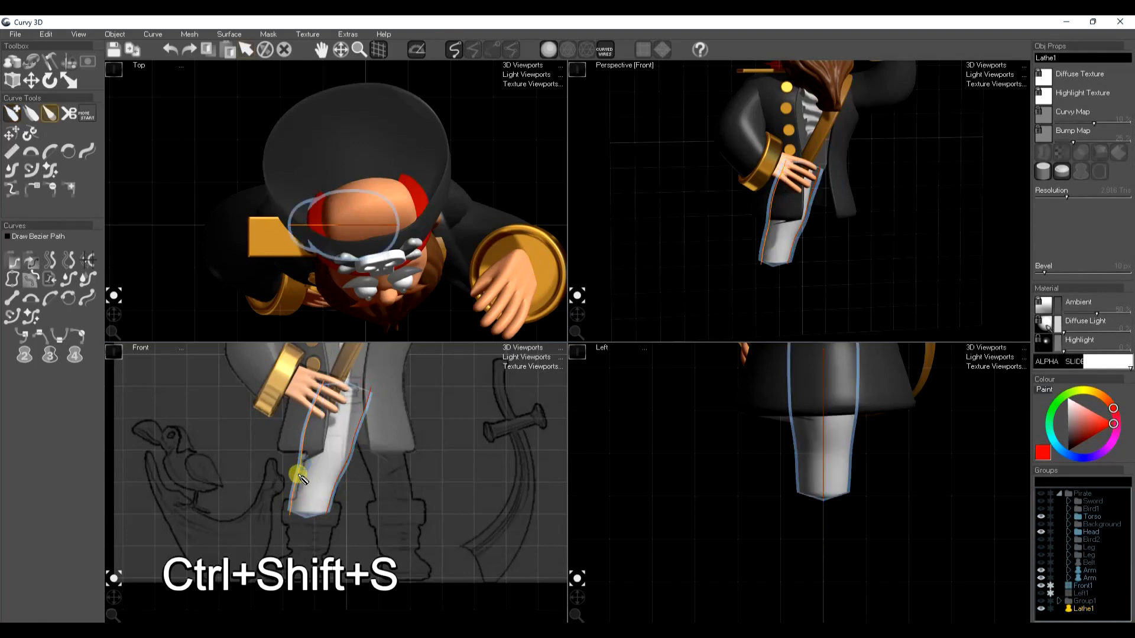
Refine the upper leg's side curves so they run smoothly along the sketch
{"action": "key", "text": "t"}
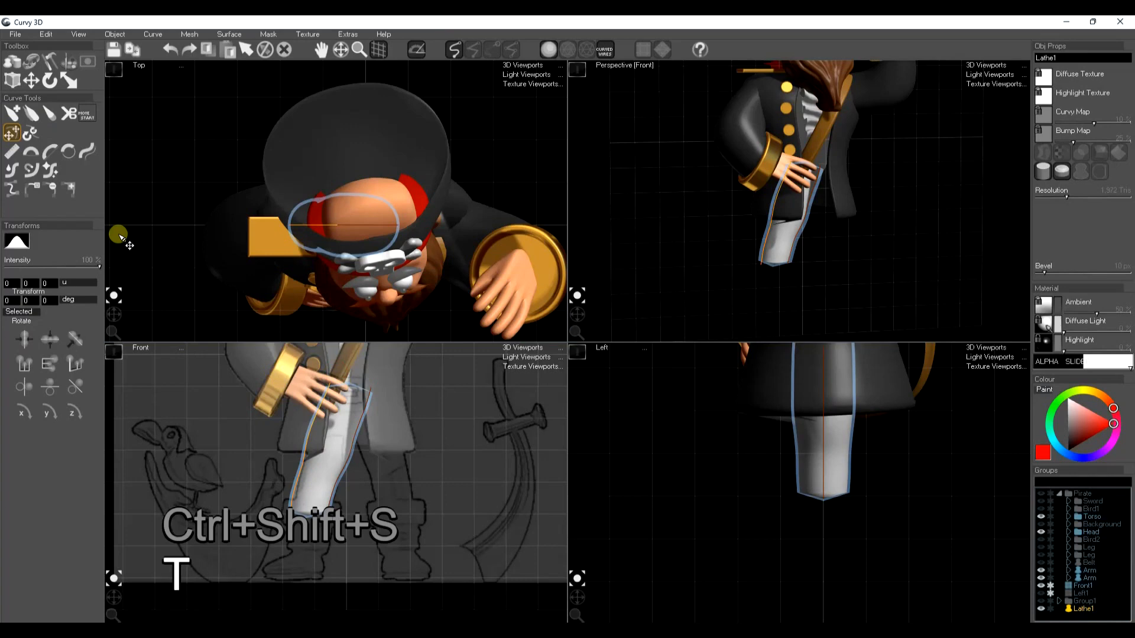
{"action": "left_click", "coordinate": [88, 151]}
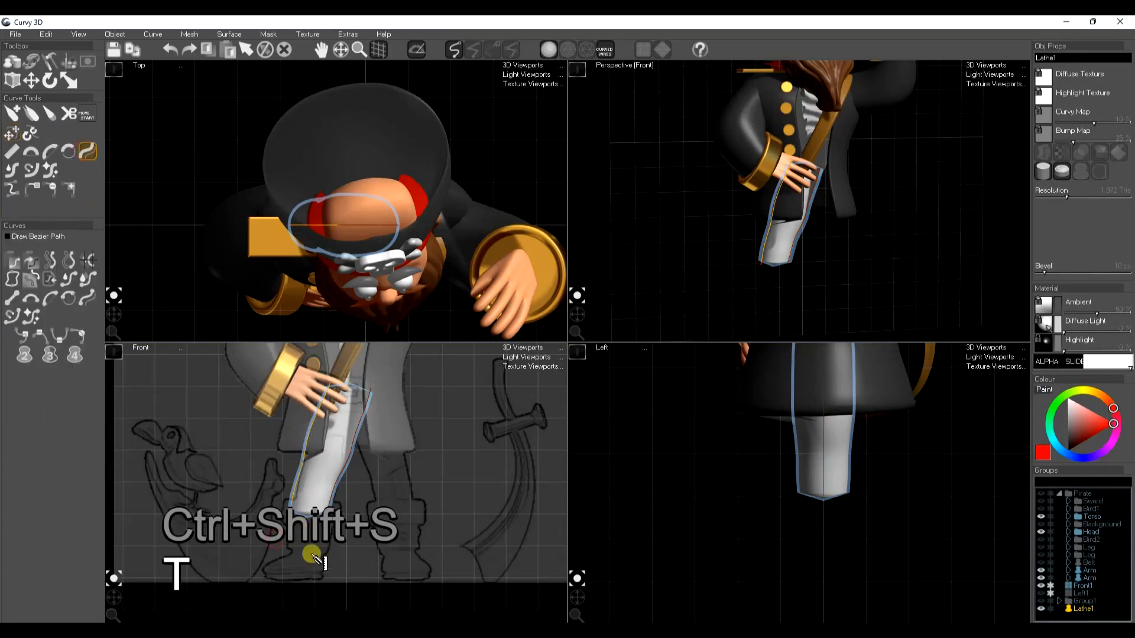
{"action": "key", "text": "t"}
Draw the boot's top cuff as a lathe at the bottom of the leg, widened and aligned with the sketch
{"action": "key", "text": "space"}
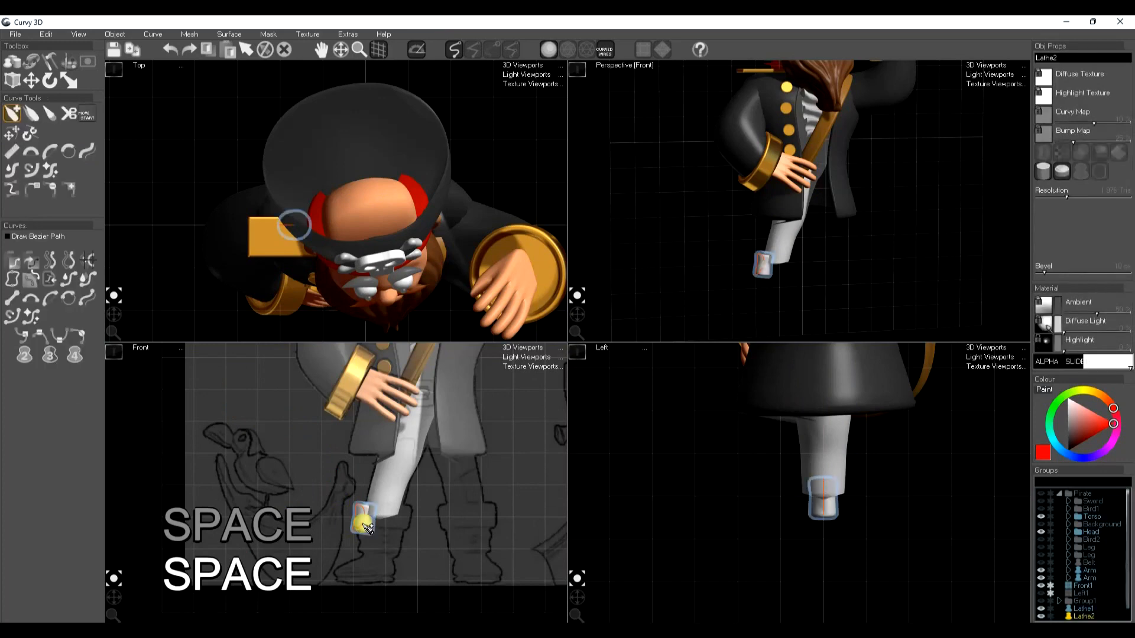
{"action": "key", "text": "w"}
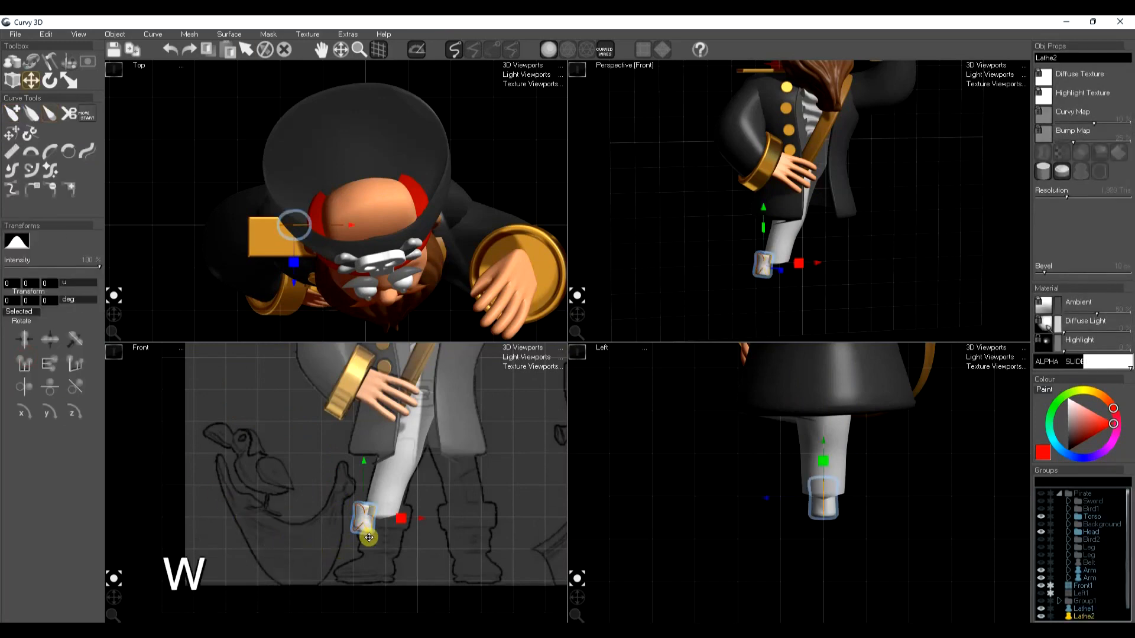
{"action": "left_click_drag", "start_coordinate": [346, 548], "coordinate": [411, 536]}
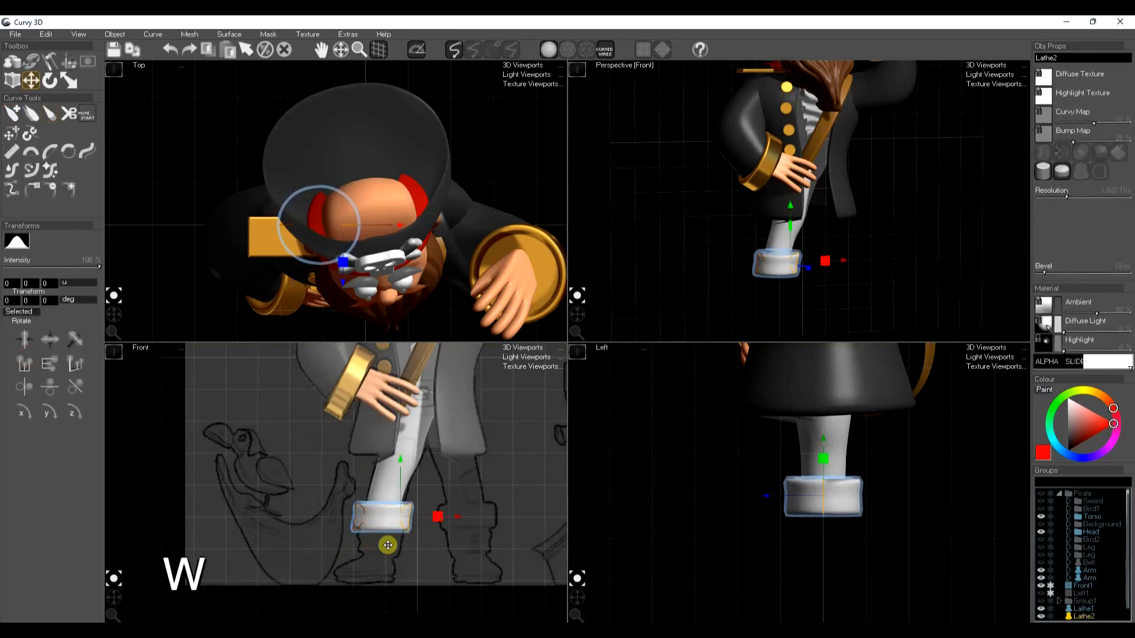
{"action": "key", "text": "space"}
{"action": "key", "text": "space"}
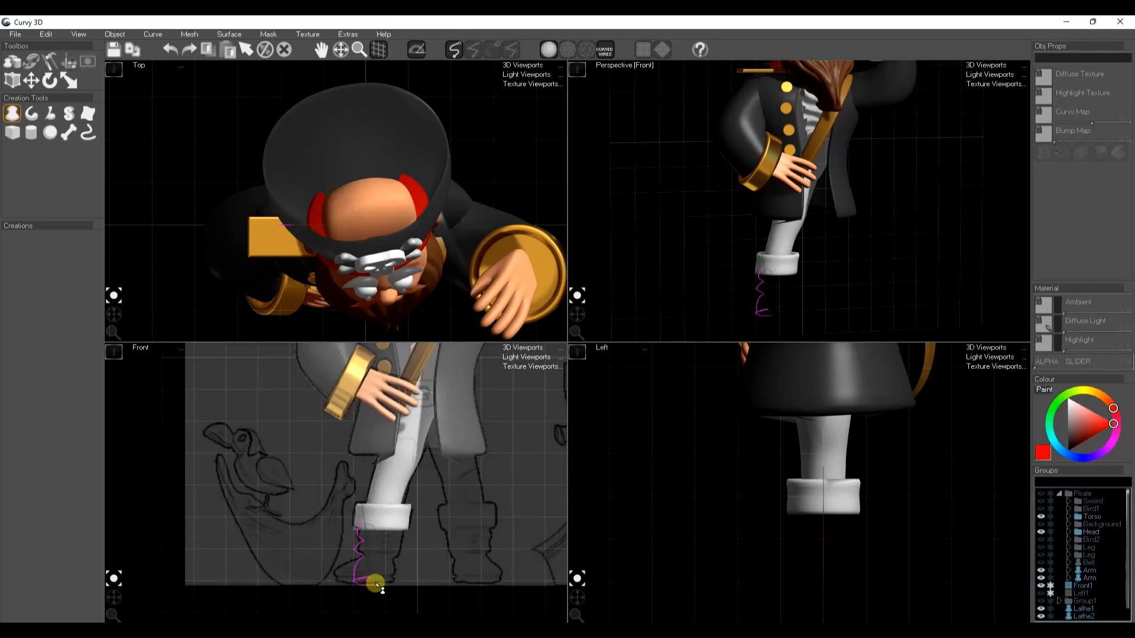
Draw a wavy lathe for the lower boot beneath the cuff, and widen, rotate and move it to match the sketch
{"action": "left_click", "coordinate": [376, 585]}
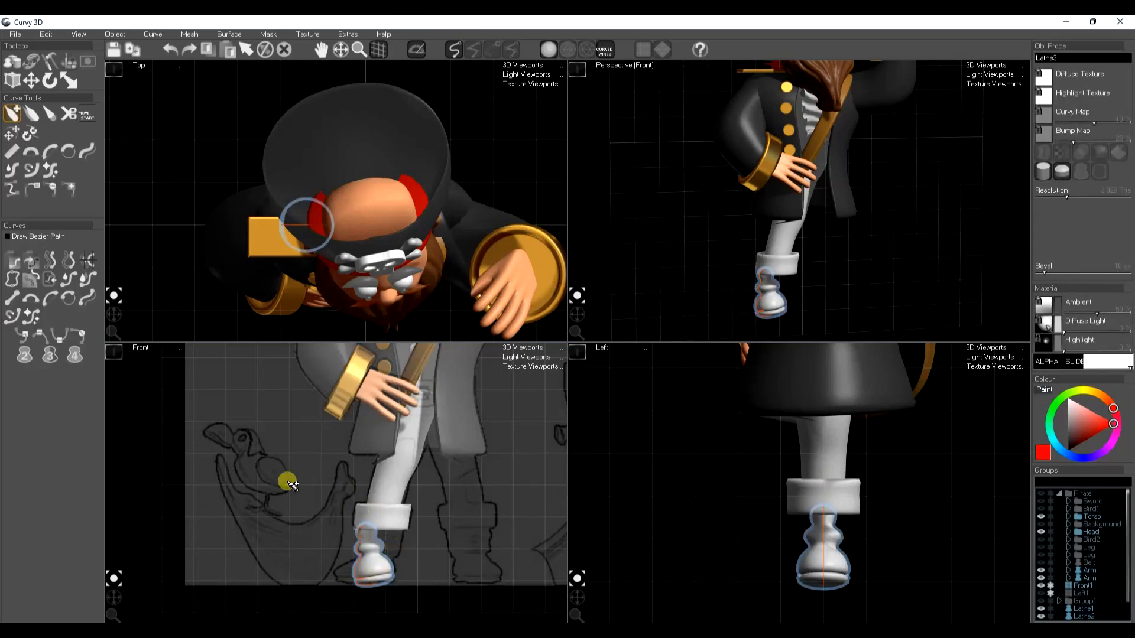
{"action": "key", "text": "w"}
{"action": "key", "text": "e"}
{"action": "mouse_move", "coordinate": [395, 582]}
{"action": "left_mouse_down"}
{"action": "mouse_move", "coordinate": [350, 584]}
{"action": "mouse_move", "coordinate": [402, 584]}
{"action": "left_mouse_up"}
{"action": "key", "text": "w"}
{"action": "key", "text": "e"}
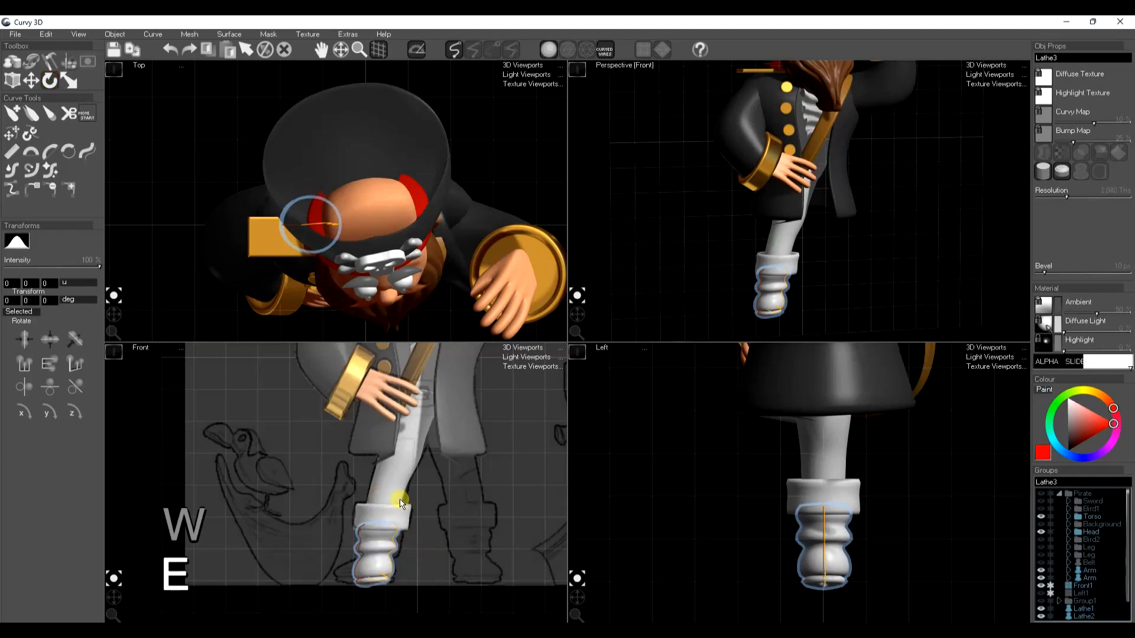
{"action": "key", "text": "w"}
{"action": "left_click_drag", "start_coordinate": [397, 544], "coordinate": [401, 543]}
{"action": "key", "text": "space"}
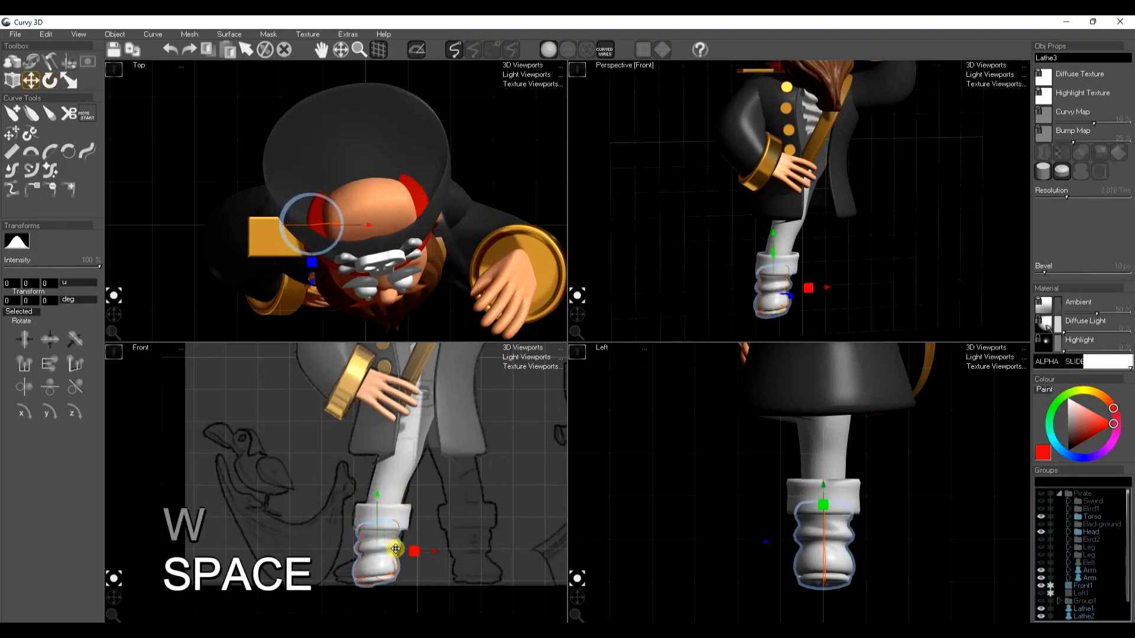
Adjust the folds in the lower boot's profile curve and raise the boot's resolution
{"action": "key", "text": "t"}
{"action": "mouse_move", "coordinate": [391, 555]}
{"action": "left_mouse_down"}
{"action": "mouse_move", "coordinate": [388, 530]}
{"action": "mouse_move", "coordinate": [390, 566]}
{"action": "left_mouse_up"}
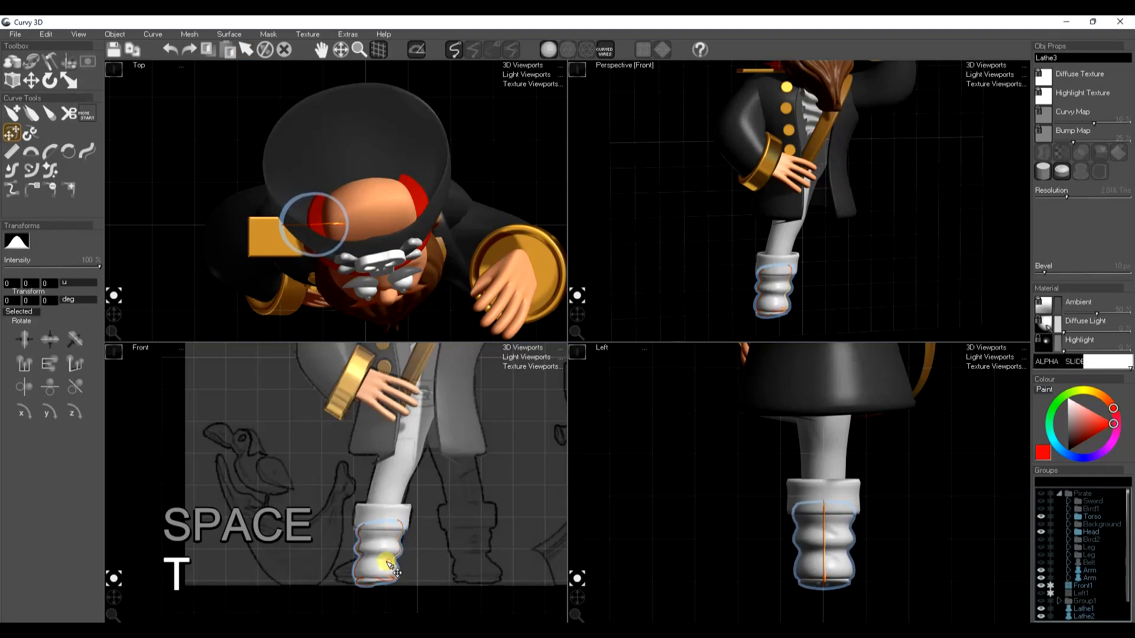
{"action": "left_click", "coordinate": [13, 154]}
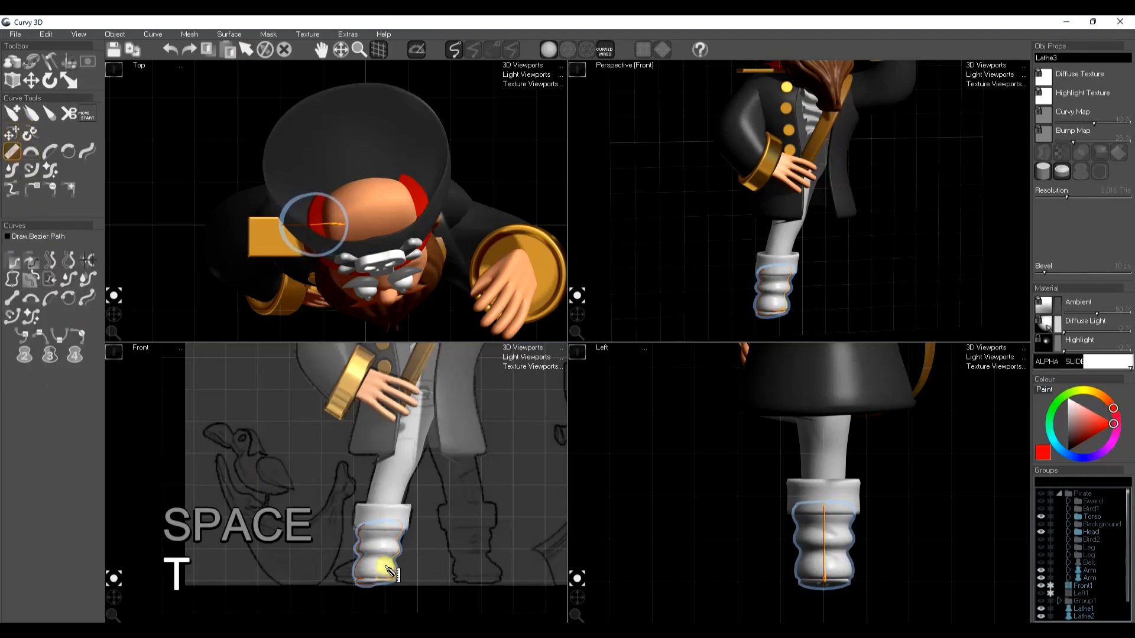
{"action": "left_click_drag", "start_coordinate": [411, 532], "coordinate": [413, 533]}
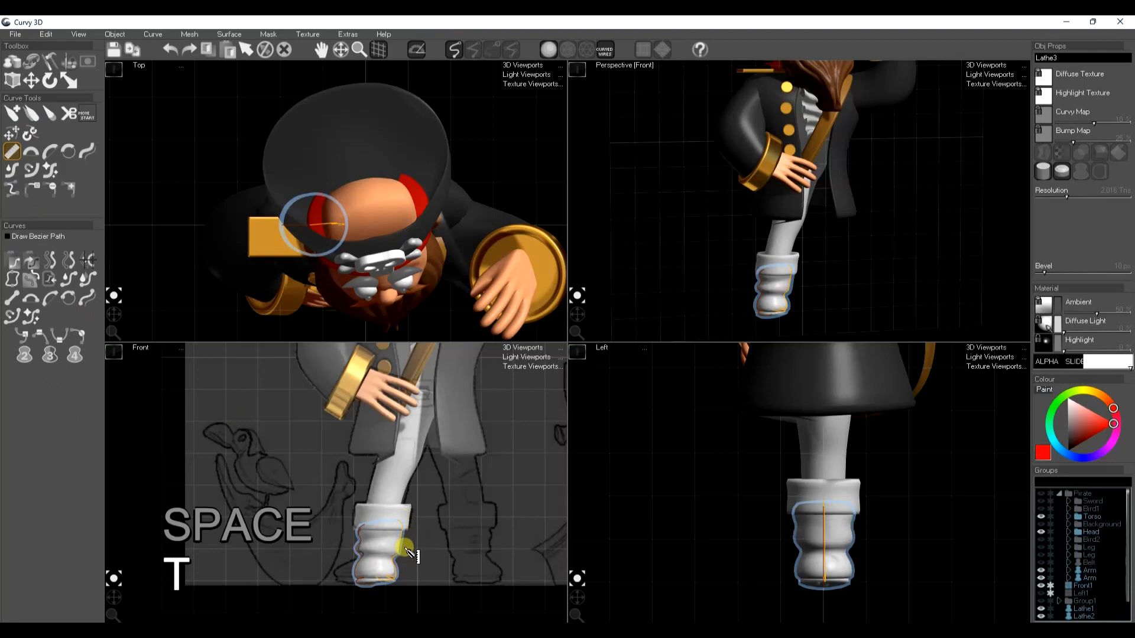
{"action": "left_click_drag", "start_coordinate": [1067, 197], "coordinate": [1085, 200]}
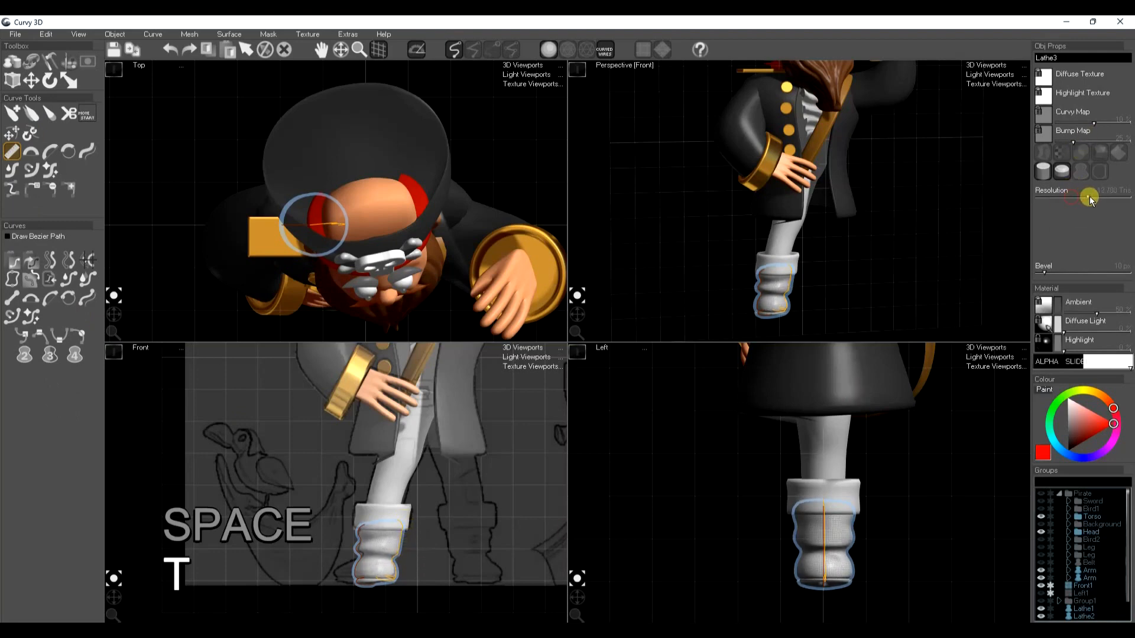
Convert the lower boot lathe to a mesh for sculpting
{"action": "key", "text": "space"}
{"action": "key", "text": "space"}
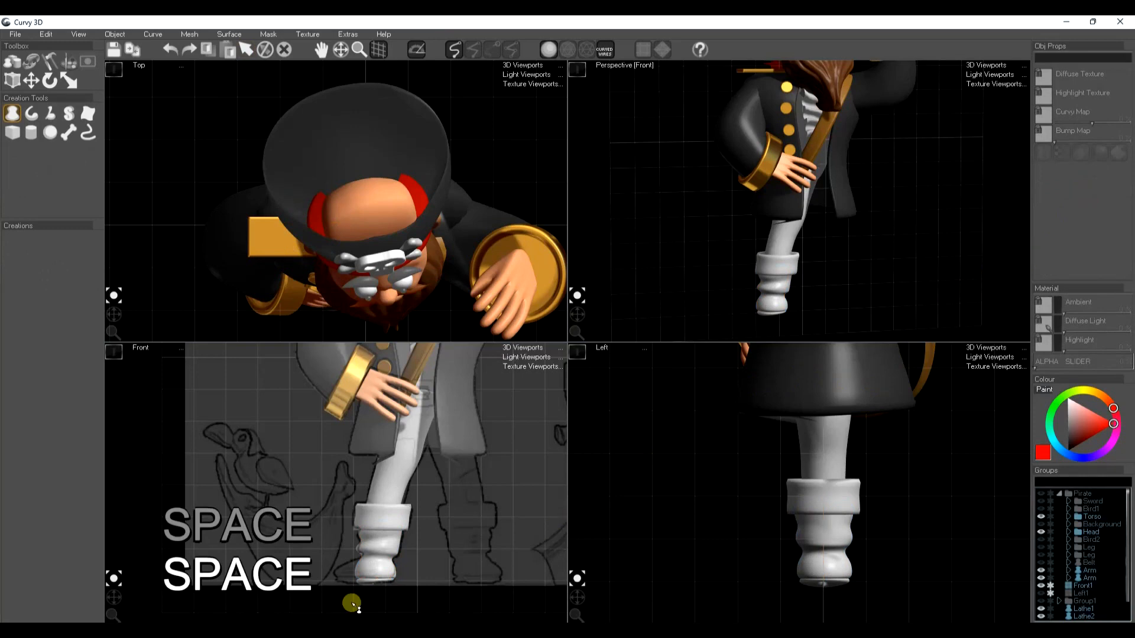
{"action": "left_click", "coordinate": [364, 551]}
{"action": "key", "text": "k"}
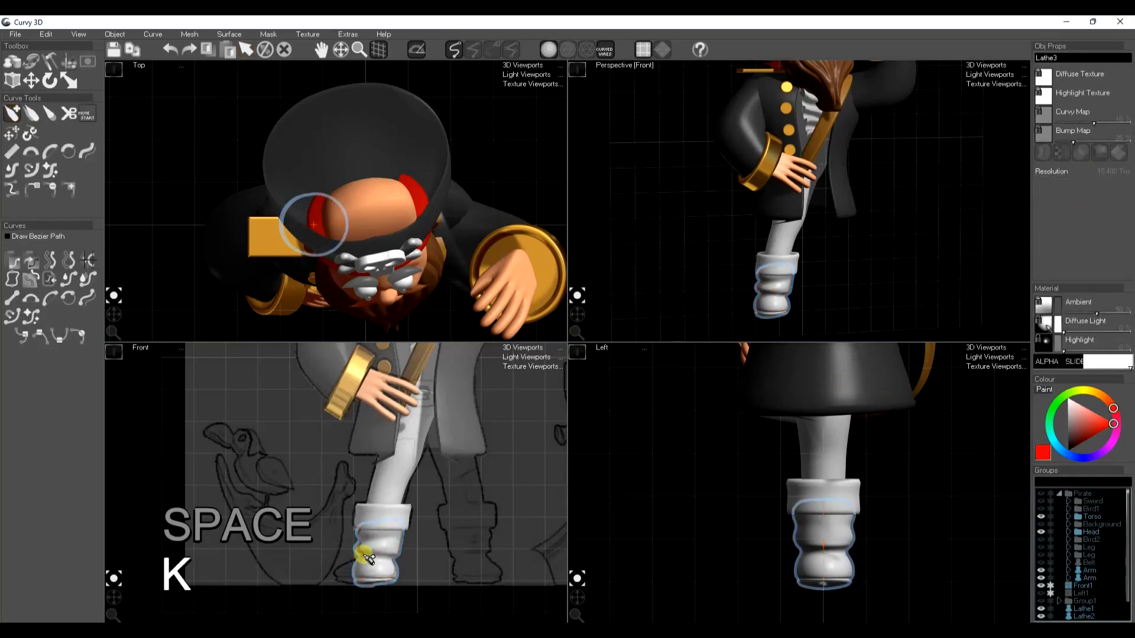
Pull the bottom front of the boot outward with the sculpting move tool at full intensity to form the toe
{"action": "left_click", "coordinate": [50, 62]}
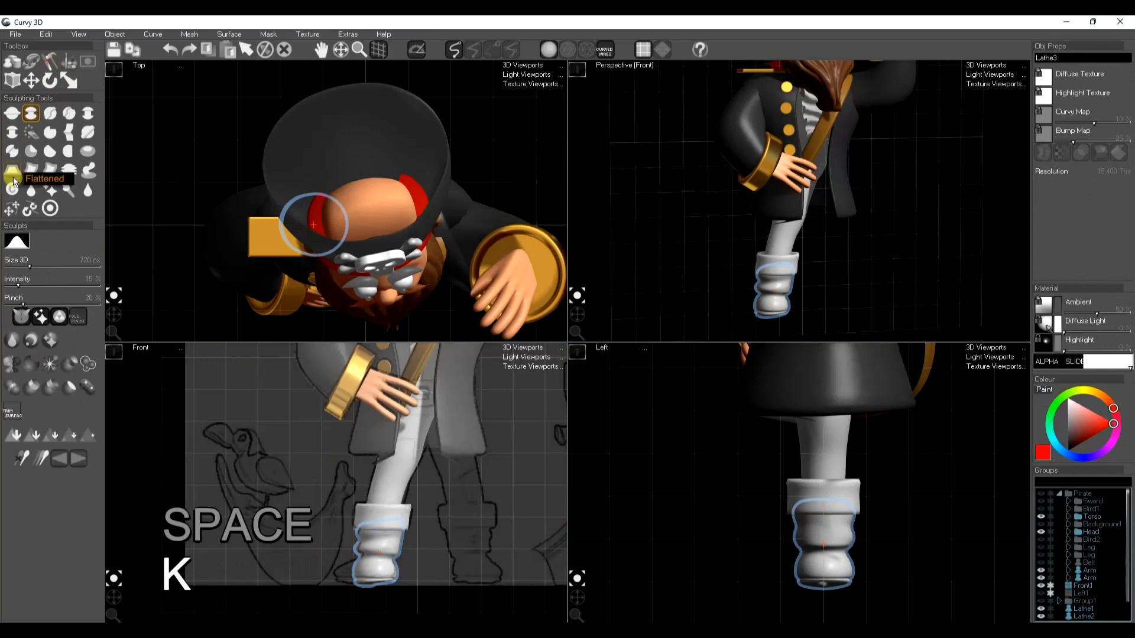
{"action": "left_click", "coordinate": [11, 208]}
{"action": "left_click", "coordinate": [21, 248]}
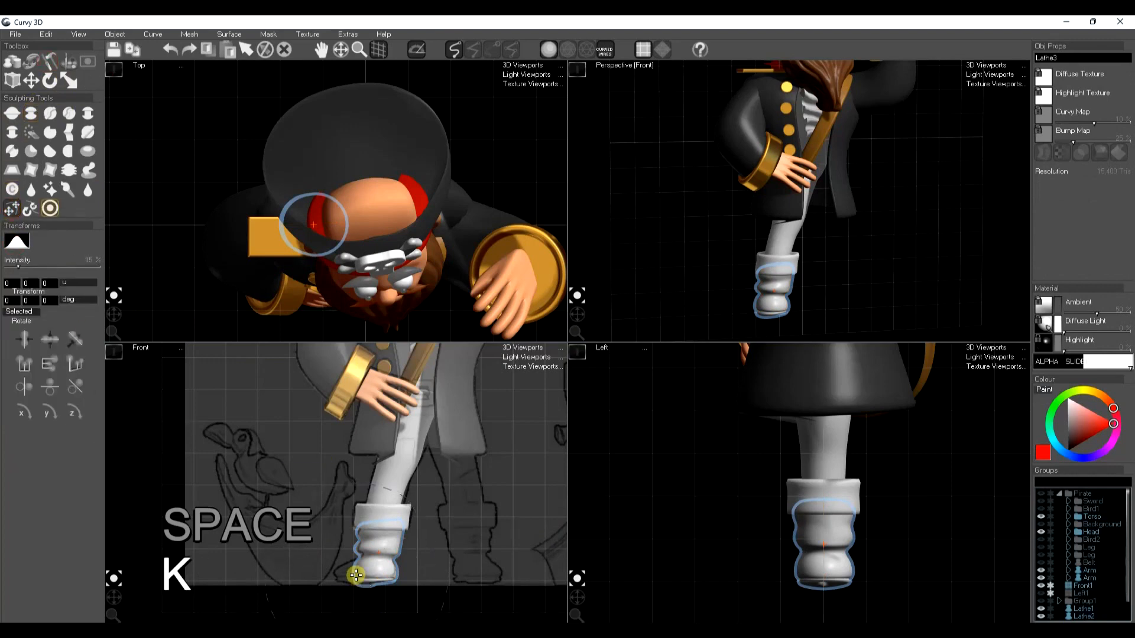
{"action": "left_click_drag", "start_coordinate": [382, 587], "coordinate": [334, 579]}
{"action": "key", "text": "ctrl+z"}
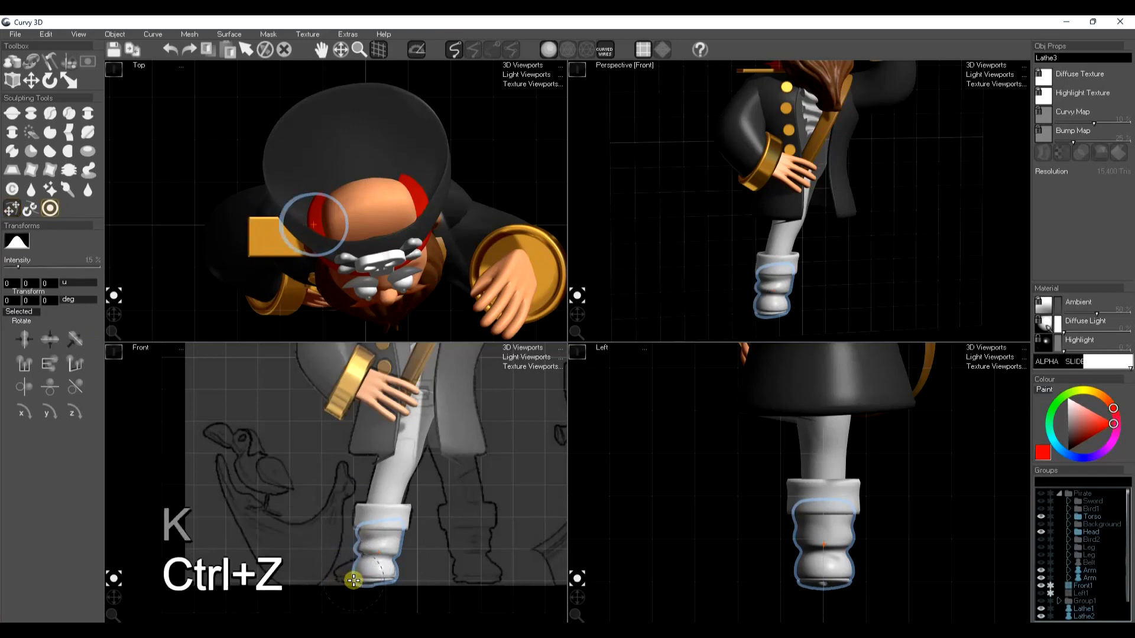
{"action": "left_click_drag", "start_coordinate": [357, 587], "coordinate": [334, 588]}
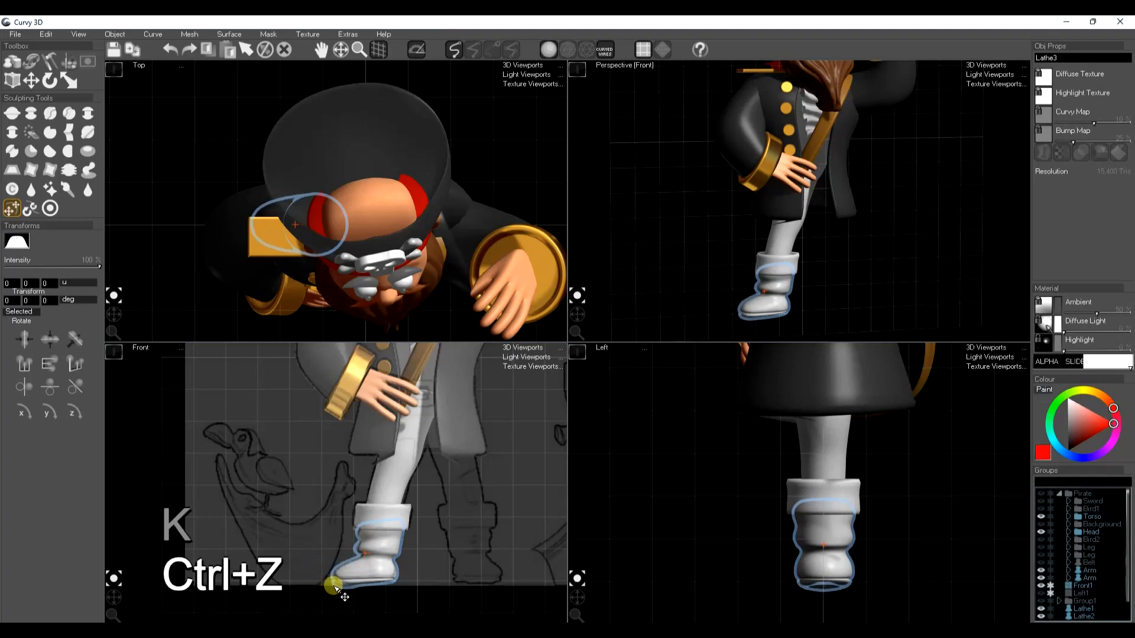
{"action": "key", "text": "space"}
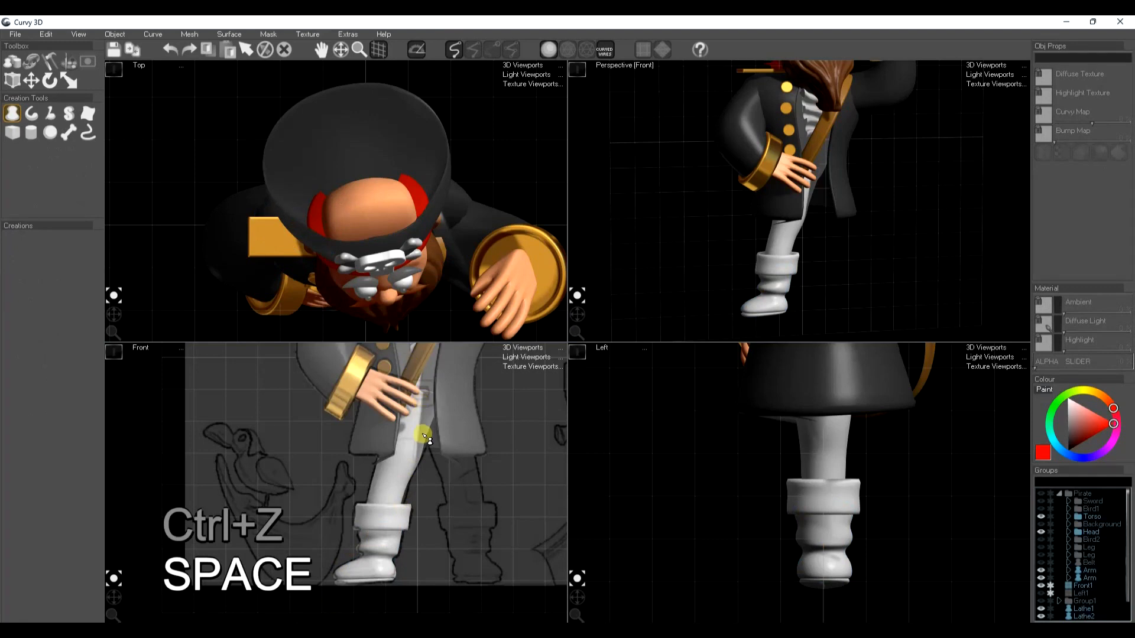
Copy the cross belt's brown material and apply it to the upper leg
{"action": "left_click", "coordinate": [420, 368]}
{"action": "key", "text": "ctrl+c"}
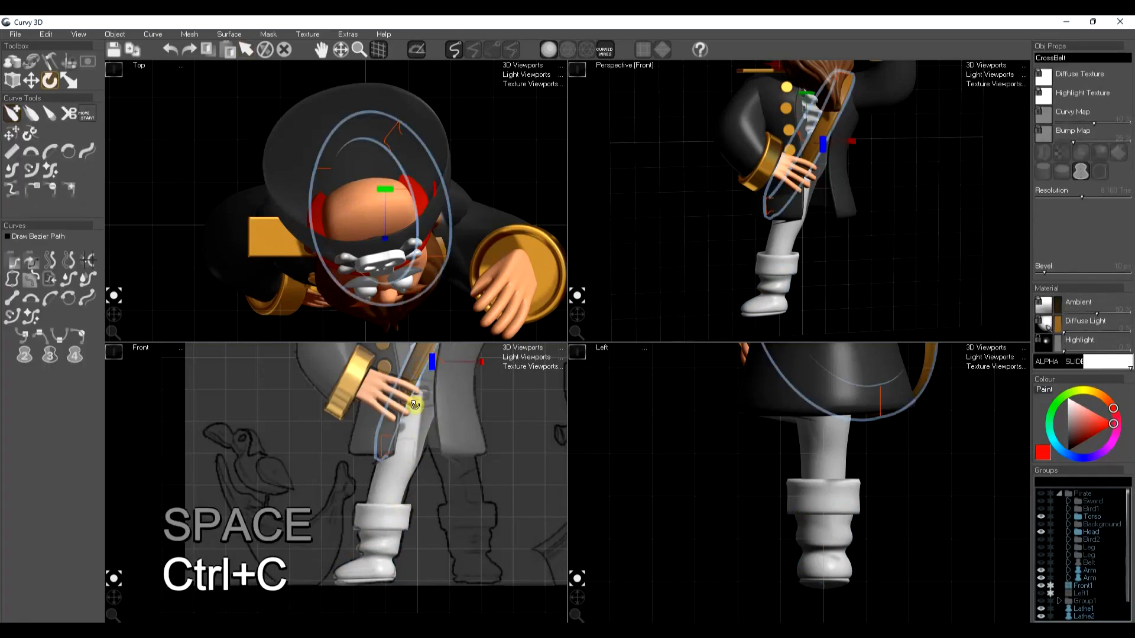
{"action": "key", "text": "space"}
{"action": "left_click", "coordinate": [391, 489]}
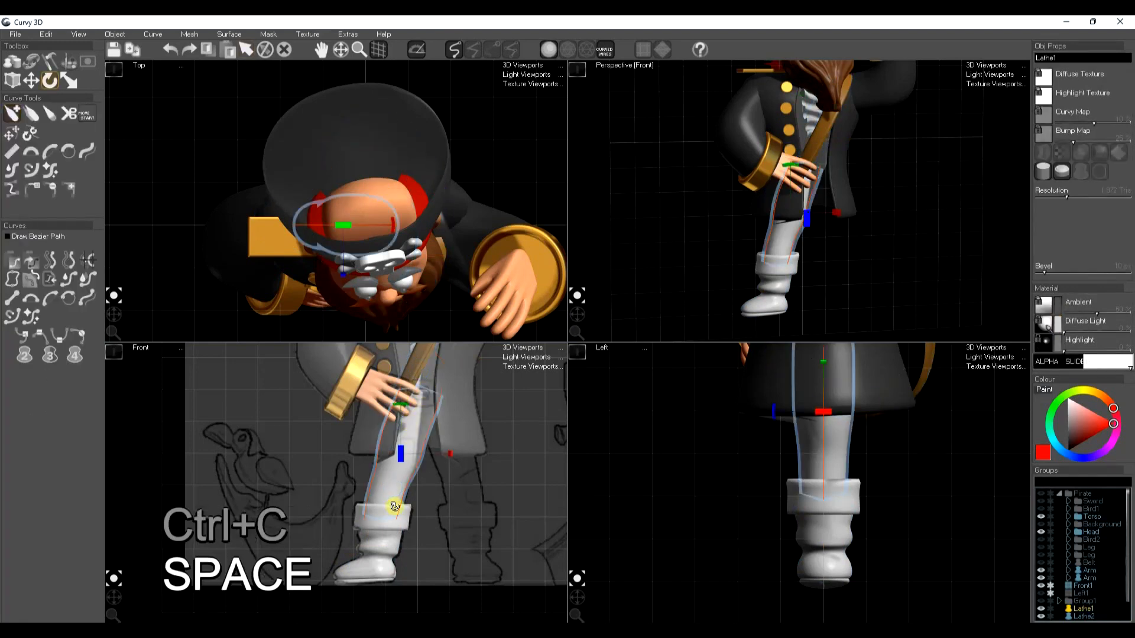
{"action": "key", "text": "ctrl+f"}
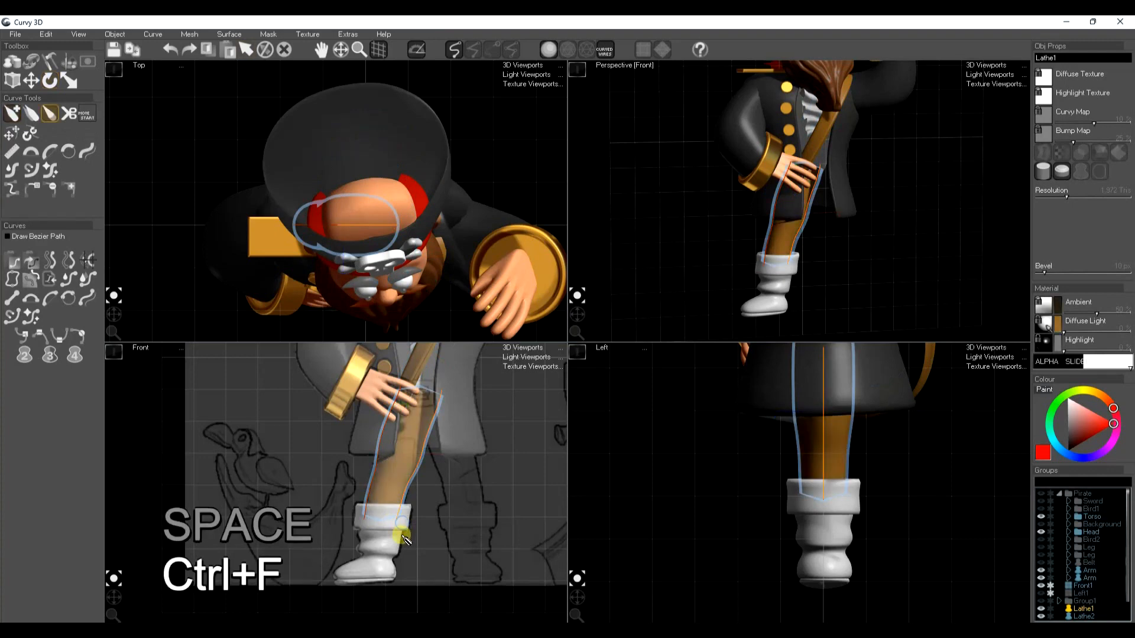
Apply the copied brown material to the lower boot and its cuff
{"action": "key", "text": "space"}
{"action": "left_click", "coordinate": [402, 546]}
{"action": "key", "text": "ctrl+f"}
{"action": "key", "text": "space"}
{"action": "key", "text": "ctrl+f"}
{"action": "key", "text": "space"}
Set the diffuse colour of the lower boot and its cuff together to a darker reddish brown
{"action": "left_click", "coordinate": [399, 547]}
{"action": "left_click", "coordinate": [408, 512]}
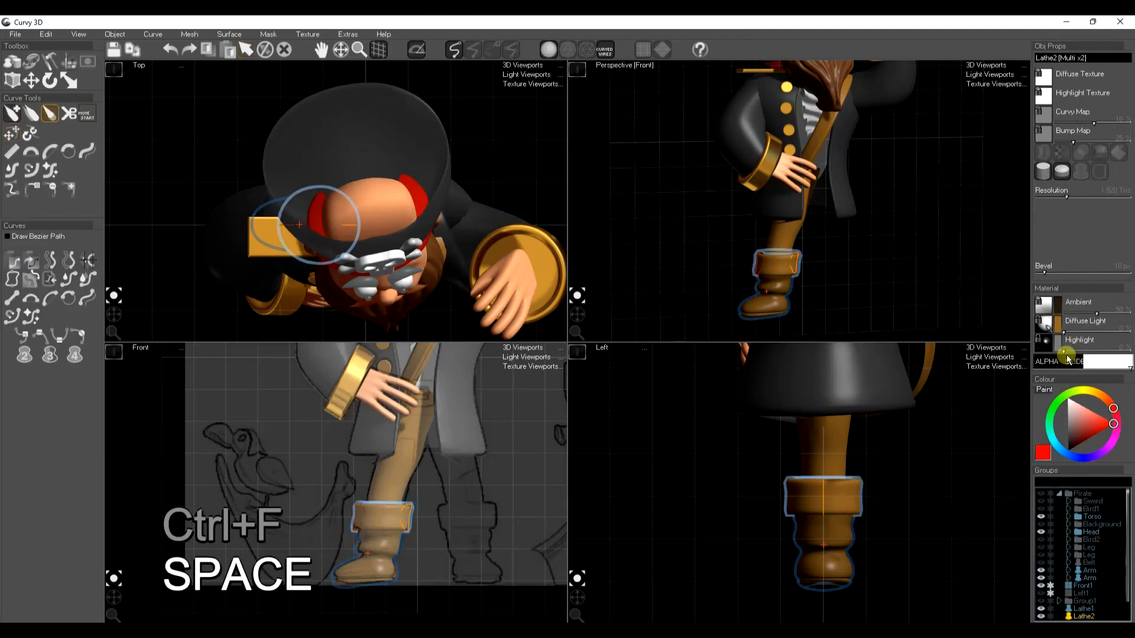
{"action": "left_click", "coordinate": [1057, 325]}
{"action": "left_click", "coordinate": [1083, 438]}
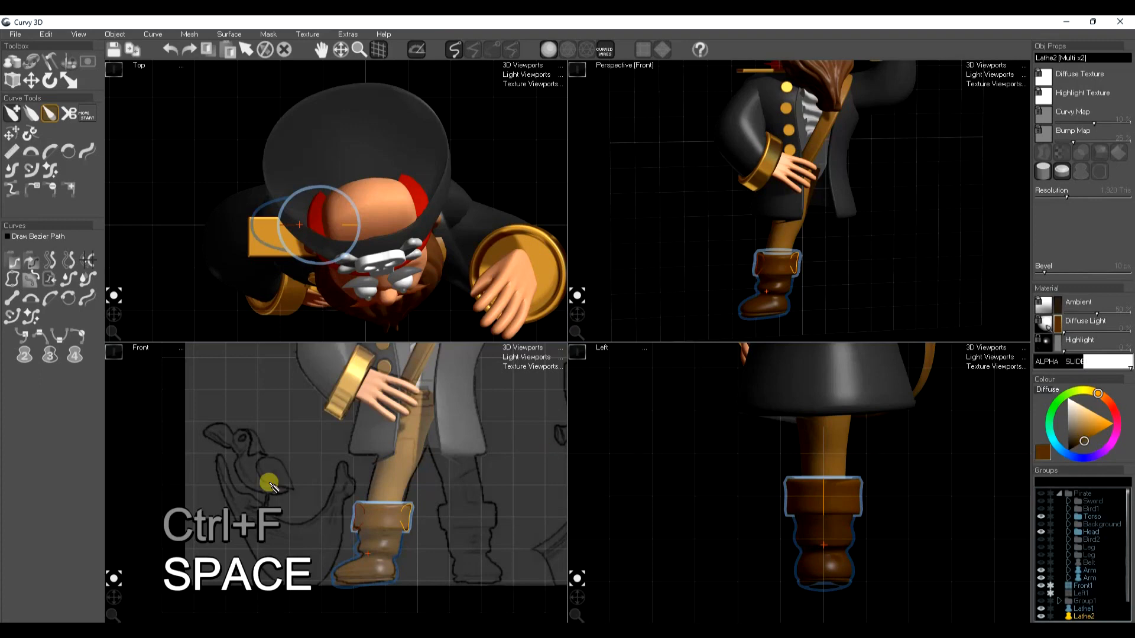
Parent the boot and cuff under the upper leg, and make a mirrored copy of the whole leg for the other side
{"action": "scroll", "coordinate": [1098, 600], "scroll_direction": "down", "scroll_amount": 1}
{"action": "left_click_drag", "start_coordinate": [1084, 593], "coordinate": [1085, 586]}
{"action": "left_click", "coordinate": [1084, 586]}
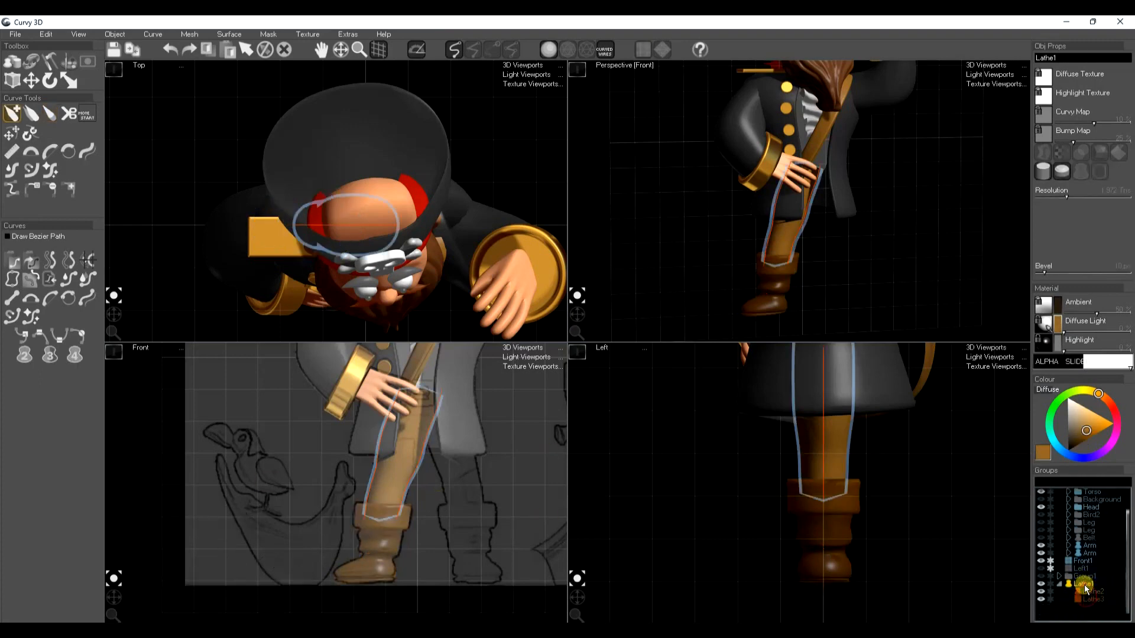
{"action": "key", "text": "ctrl+c"}
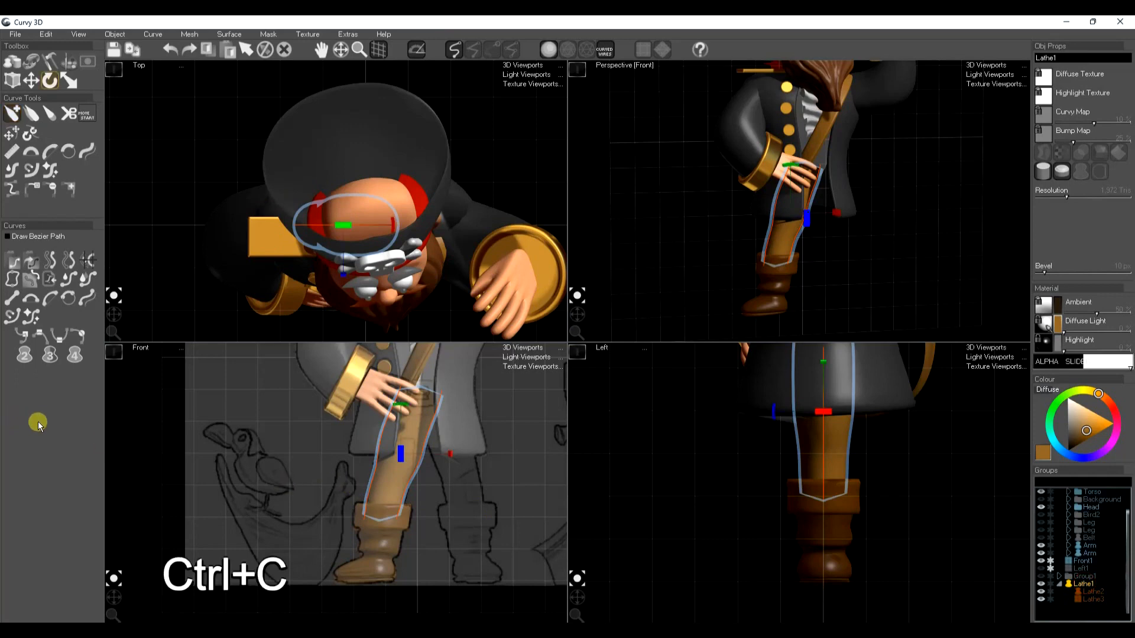
{"action": "key", "text": "ctrl+l"}
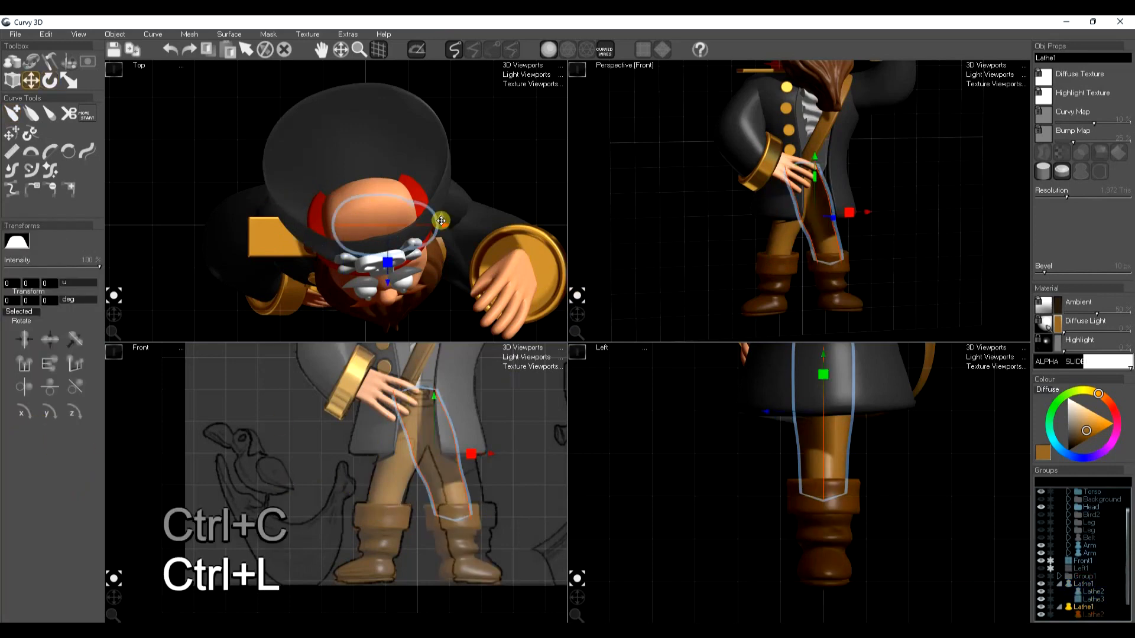
Rotate the mirrored leg so its boot points outward, and shift it sideways onto the second leg sketch
{"action": "key", "text": "e"}
{"action": "left_click_drag", "start_coordinate": [438, 230], "coordinate": [413, 252]}
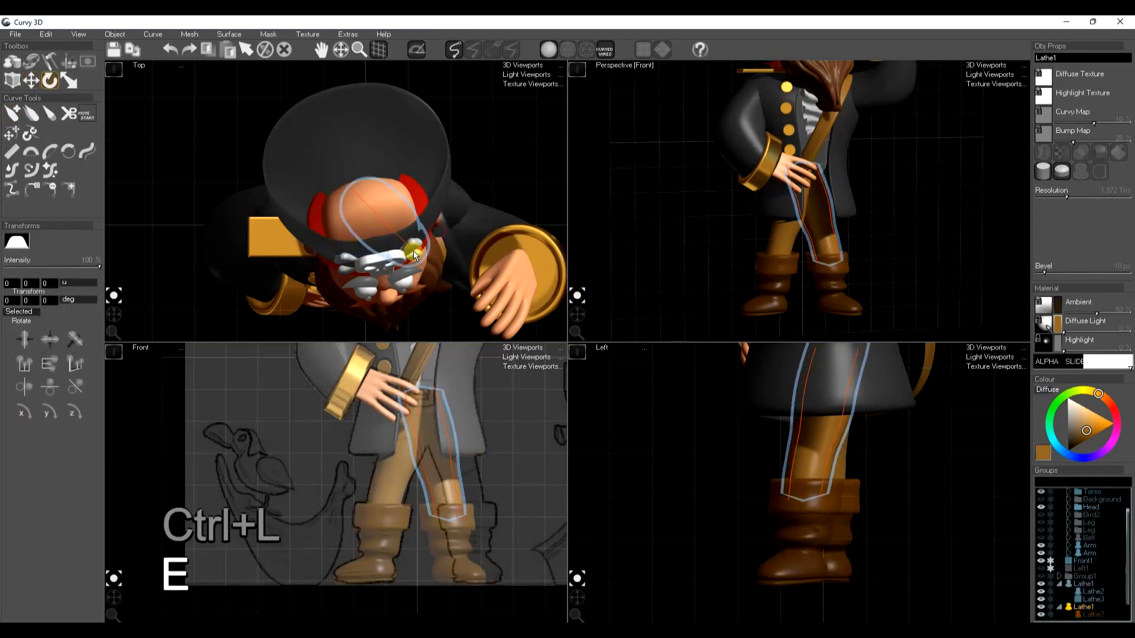
{"action": "key", "text": "w"}
{"action": "left_click_drag", "start_coordinate": [442, 430], "coordinate": [461, 430]}
{"action": "key", "text": "space"}
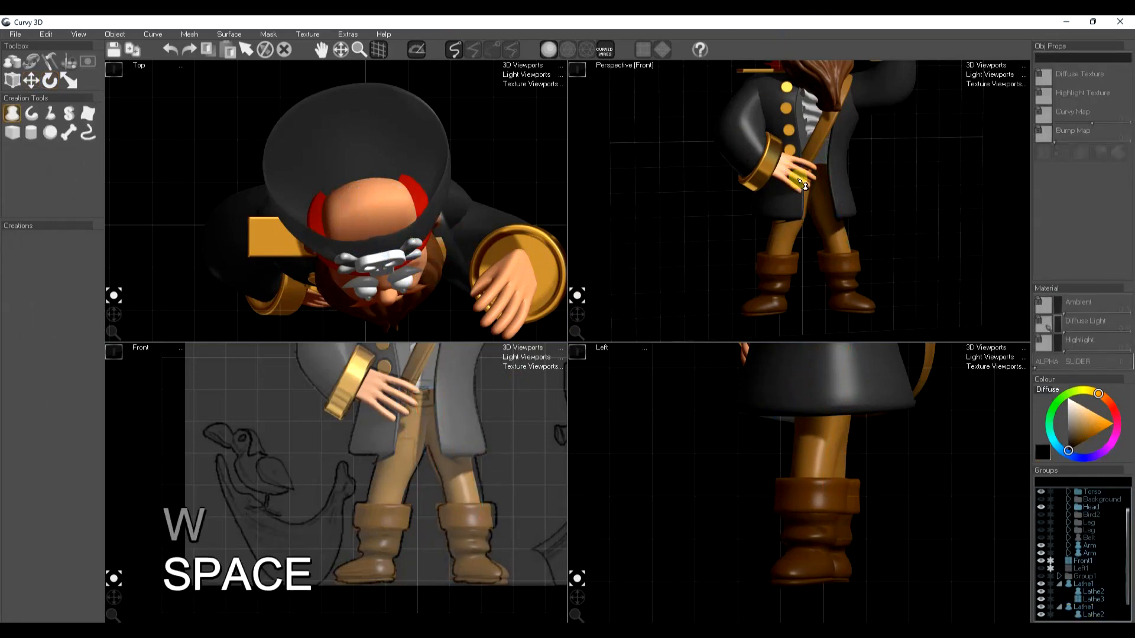
Hide the existing cross belt on the torso
{"action": "scroll", "coordinate": [803, 184], "scroll_direction": "down", "scroll_amount": 5}
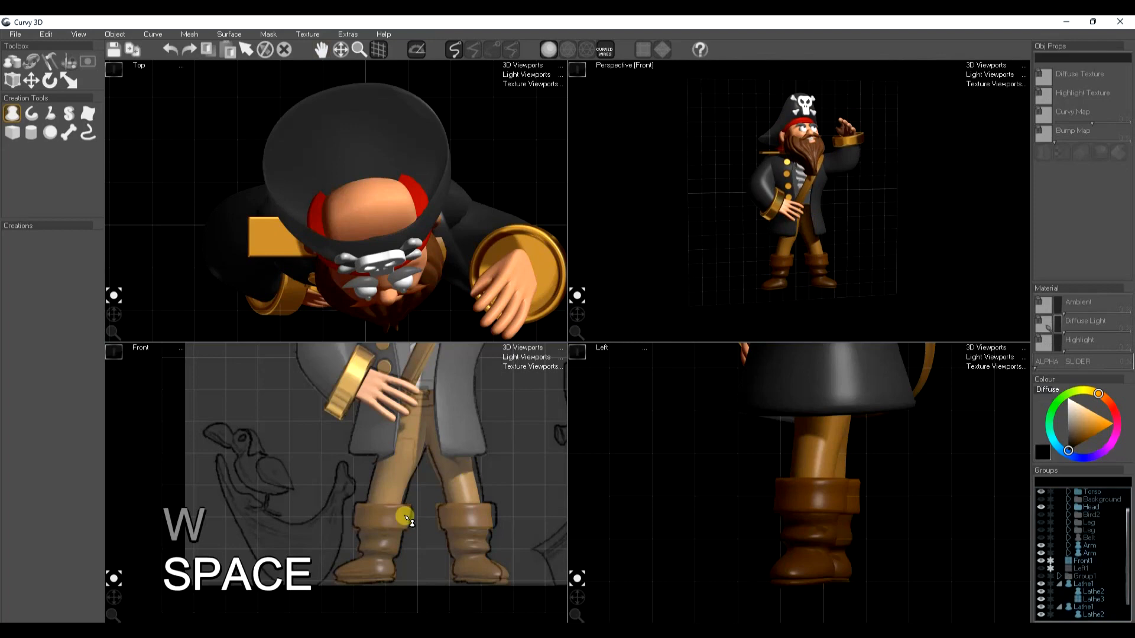
{"action": "scroll", "coordinate": [423, 493], "scroll_direction": "down", "scroll_amount": 3}
{"action": "middle_click_drag", "start_coordinate": [448, 469], "coordinate": [426, 498]}
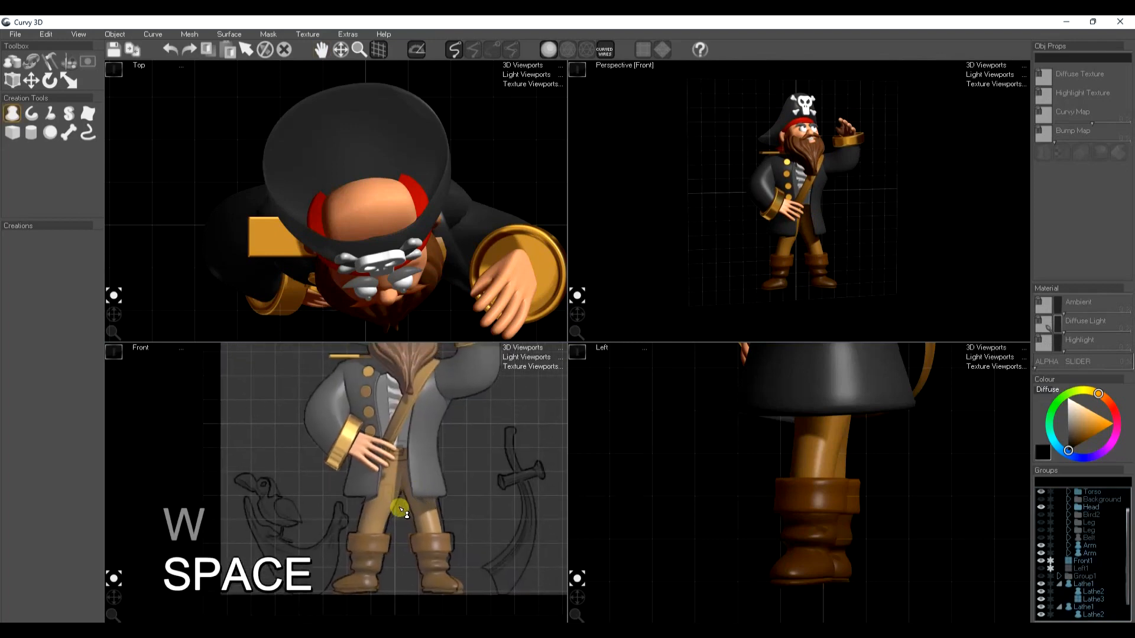
{"action": "middle_click_drag", "start_coordinate": [420, 484], "coordinate": [349, 486]}
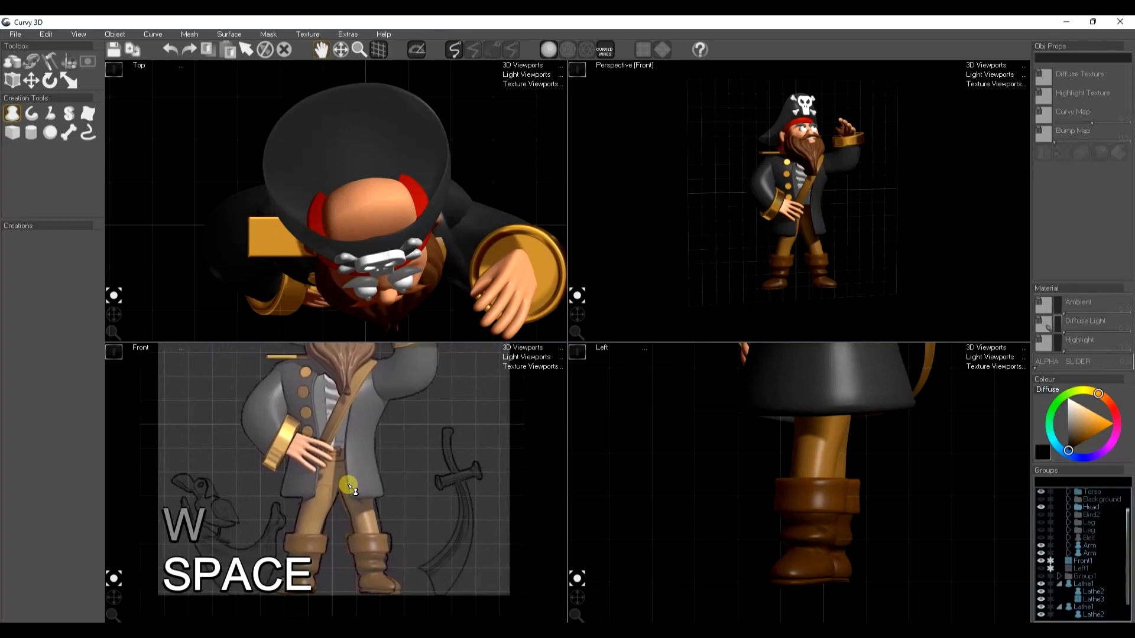
{"action": "scroll", "coordinate": [452, 501], "scroll_direction": "up", "scroll_amount": 2}
{"action": "mouse_move", "coordinate": [455, 499]}
{"action": "middle_mouse_down"}
{"action": "mouse_move", "coordinate": [428, 455]}
{"action": "mouse_move", "coordinate": [397, 458]}
{"action": "middle_mouse_up"}
{"action": "scroll", "coordinate": [426, 458], "scroll_direction": "down", "scroll_amount": 1}
{"action": "middle_click_drag", "start_coordinate": [243, 400], "coordinate": [274, 481]}
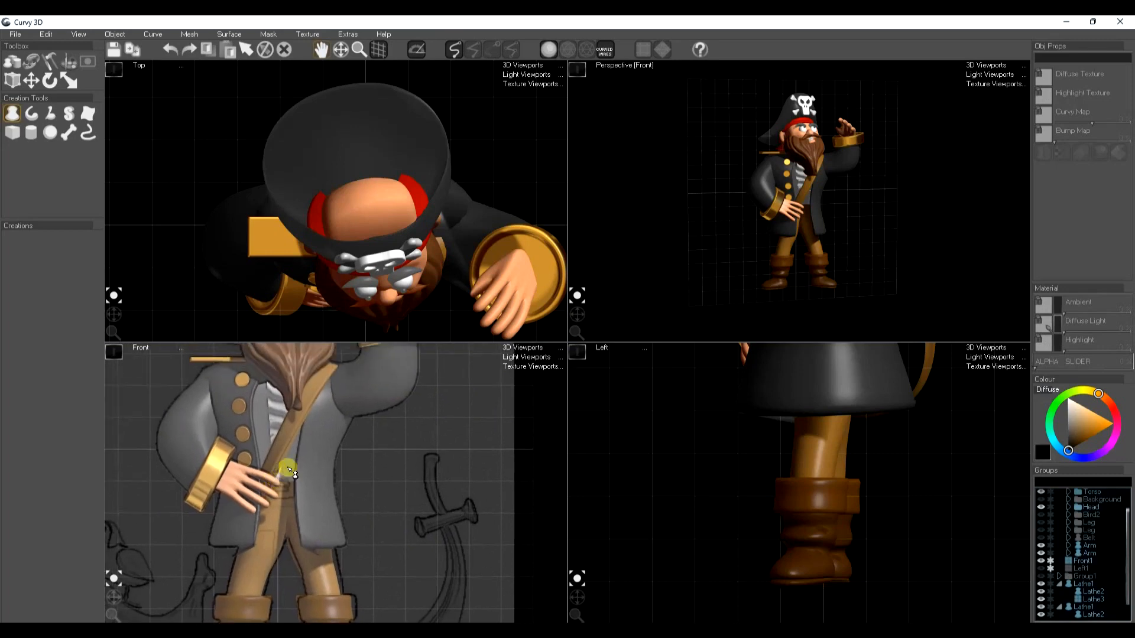
{"action": "left_click", "coordinate": [289, 435]}
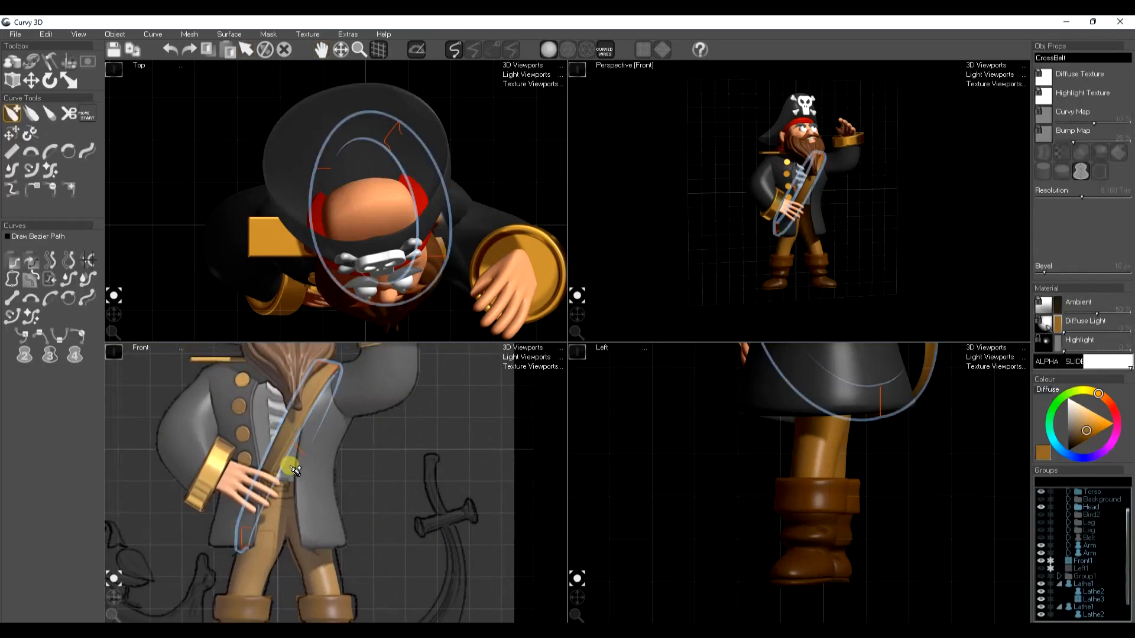
{"action": "key", "text": "h"}
{"action": "key", "text": "space"}
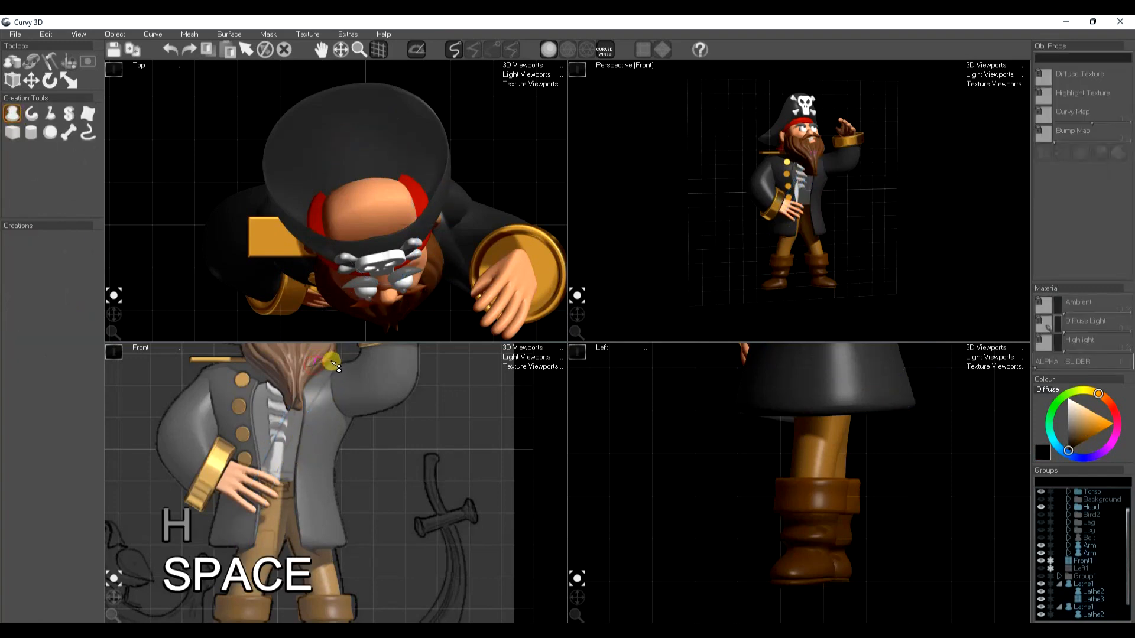
Draw a small lathe profile at the shoulder, angle its axis to form a diagonal band down to the hip, and adjust its end caps
{"action": "left_click_drag", "start_coordinate": [335, 376], "coordinate": [335, 379]}
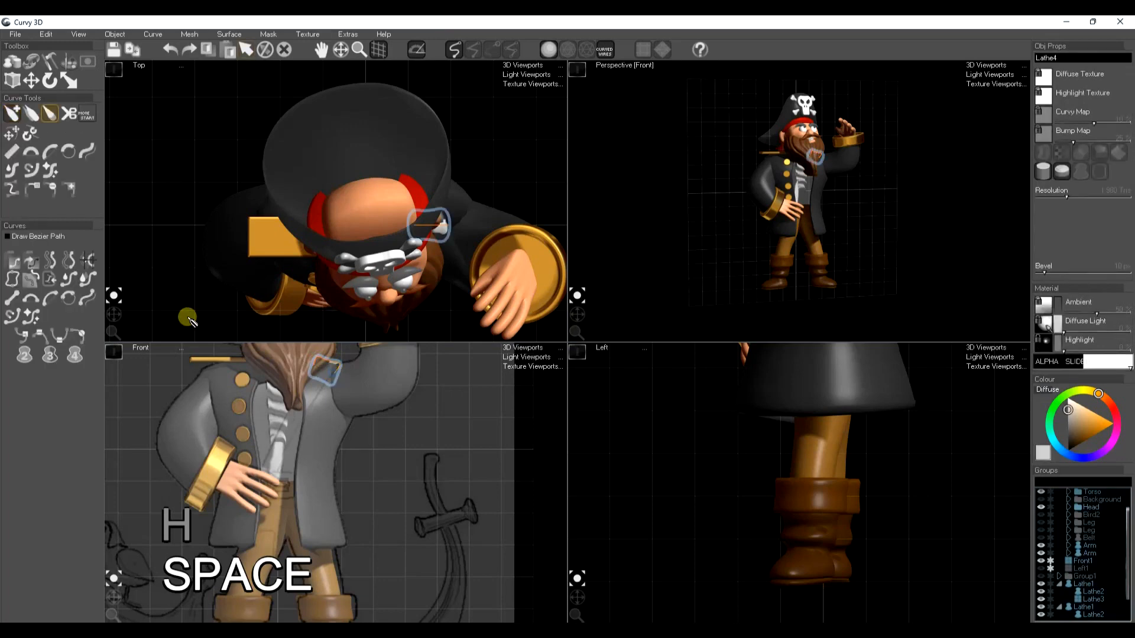
{"action": "left_click", "coordinate": [26, 363]}
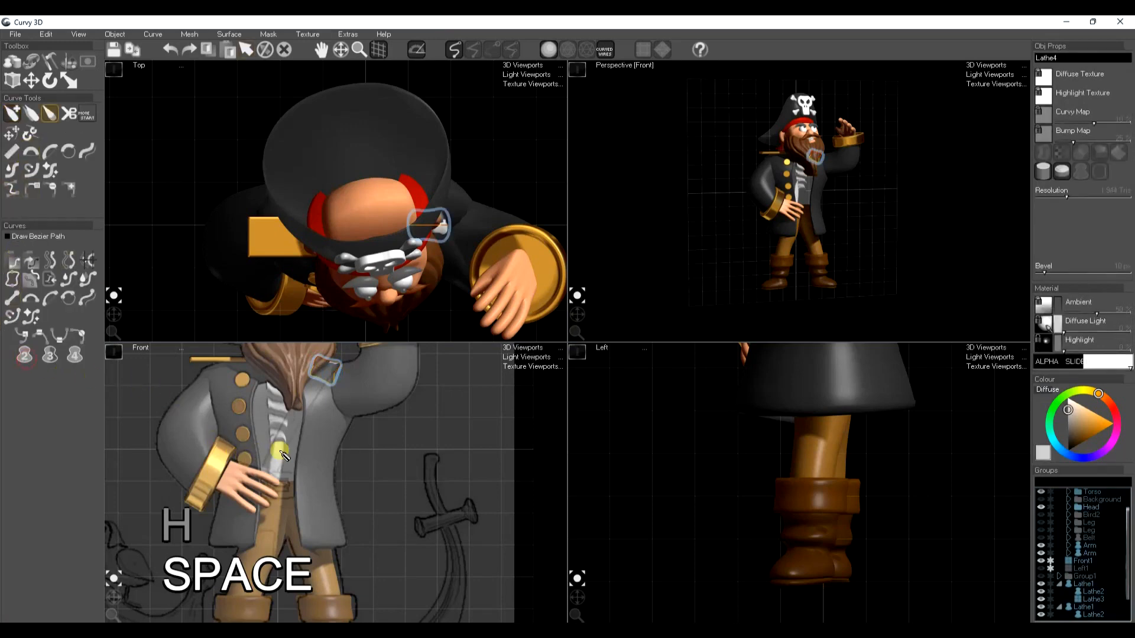
{"action": "key", "text": "w"}
{"action": "key", "text": "e"}
{"action": "left_click_drag", "start_coordinate": [311, 406], "coordinate": [258, 508]}
{"action": "key", "text": "w"}
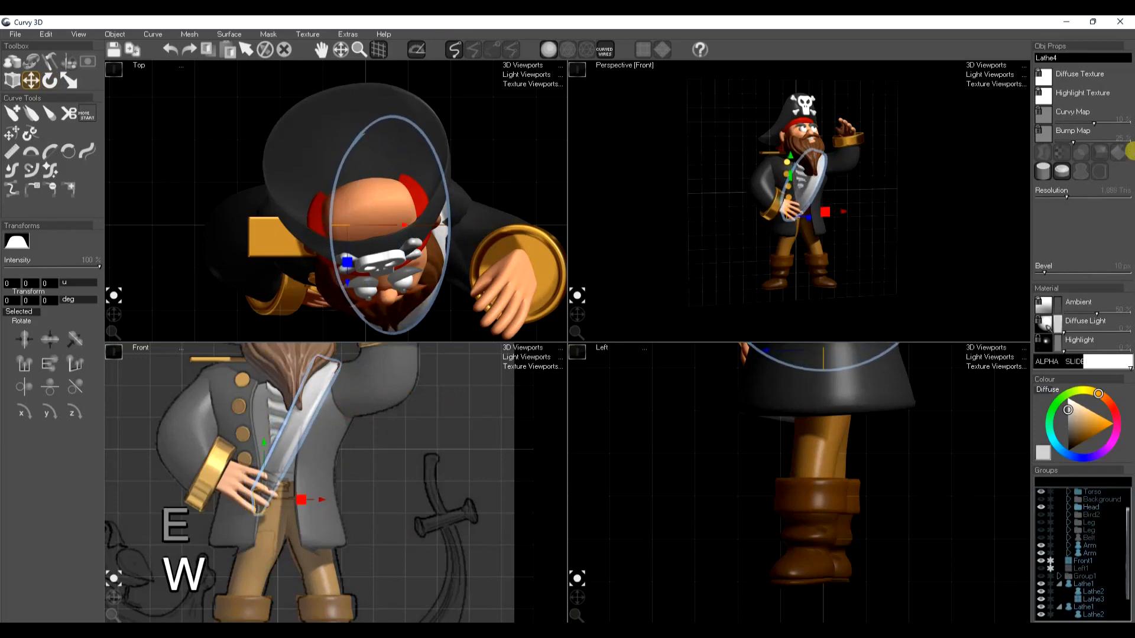
{"action": "left_click", "coordinate": [1063, 176]}
{"action": "left_click", "coordinate": [1063, 175]}
{"action": "left_click", "coordinate": [1047, 175]}
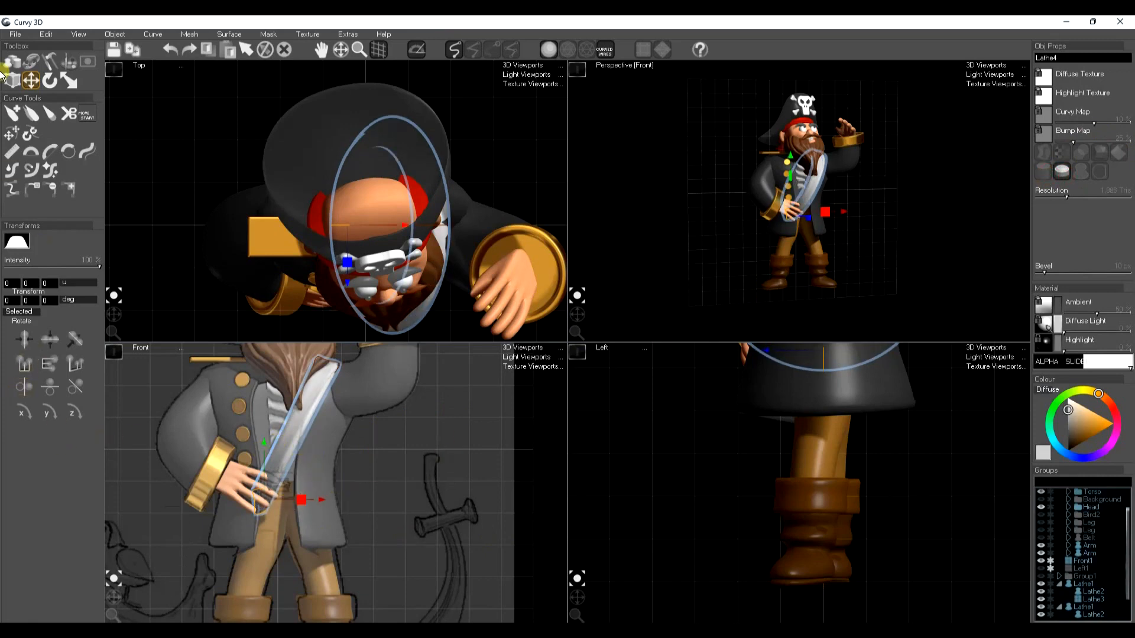
Adjust the band's additional control curve in the front and side views so the cross belt fits around the torso
{"action": "left_click", "coordinate": [49, 113]}
{"action": "left_click", "coordinate": [63, 367]}
{"action": "key", "text": "w"}
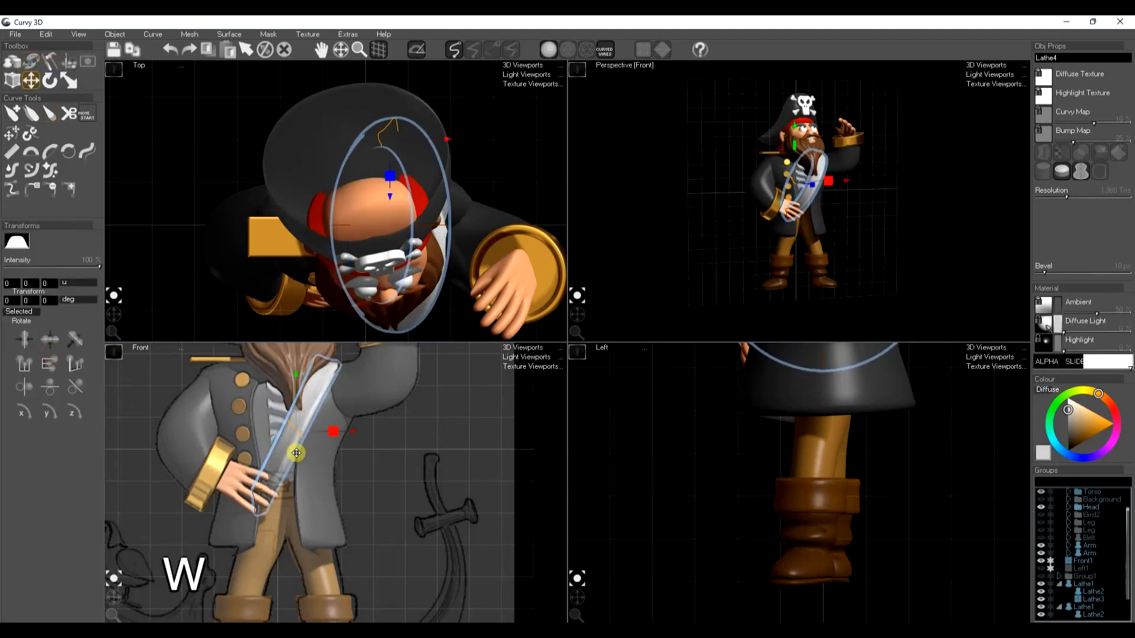
{"action": "key", "text": "e"}
{"action": "key", "text": "w"}
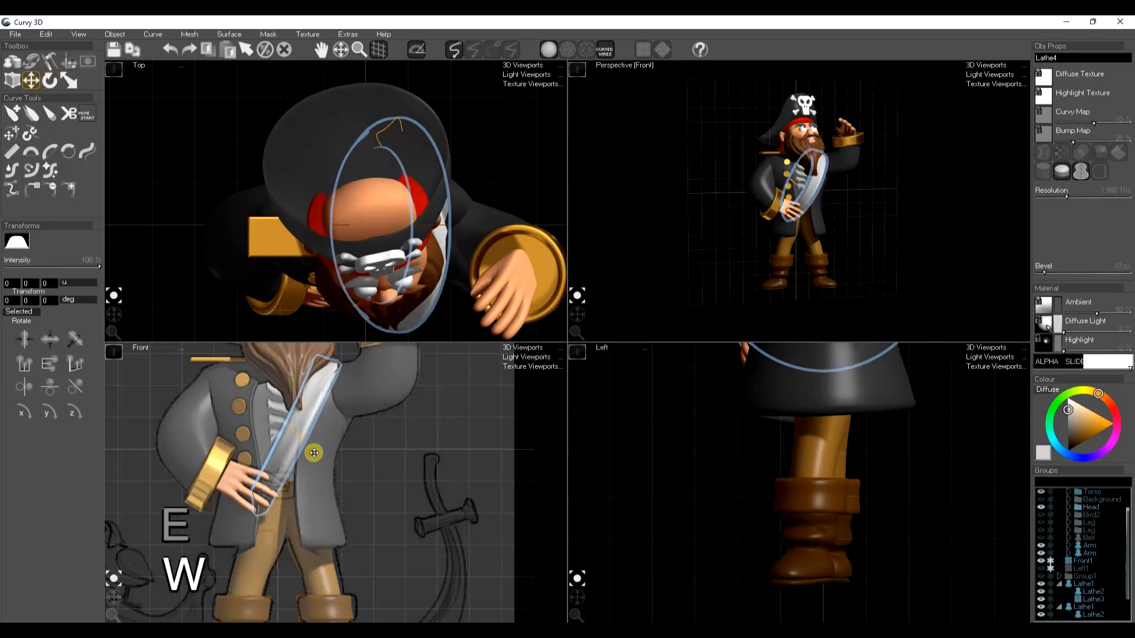
{"action": "scroll", "coordinate": [916, 530], "scroll_direction": "down", "scroll_amount": 3}
{"action": "middle_click_drag", "start_coordinate": [824, 417], "coordinate": [817, 553]}
{"action": "left_click", "coordinate": [762, 543]}
{"action": "left_click_drag", "start_coordinate": [828, 536], "coordinate": [812, 529]}
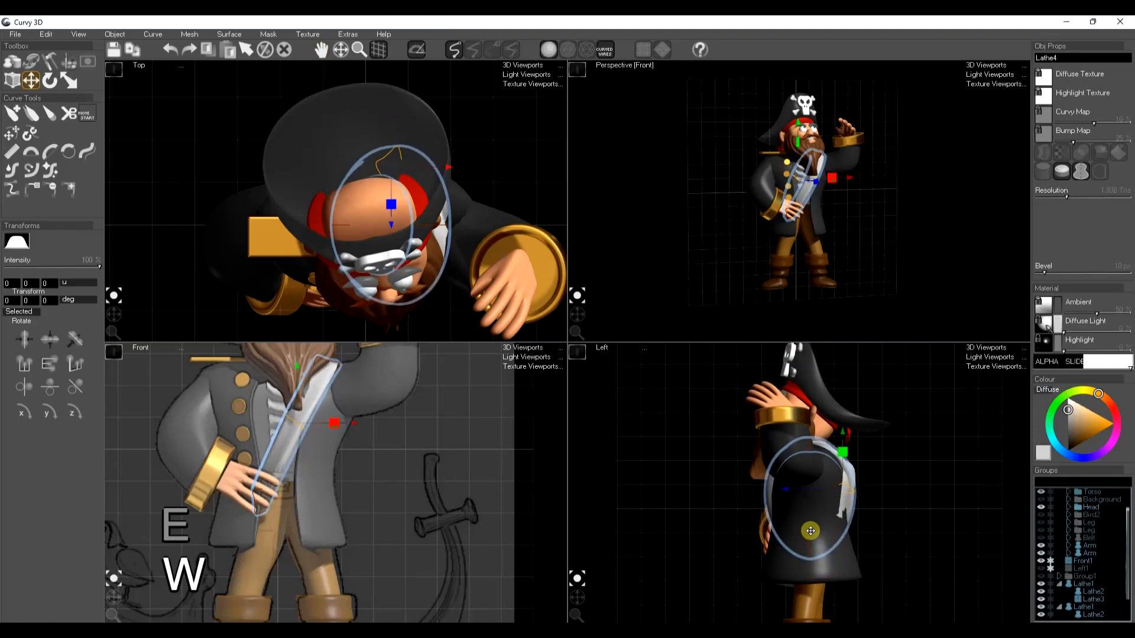
{"action": "key", "text": "space"}
{"action": "key", "text": "space"}
Copy the light brown material from the upper leg and apply it to the new cross belt
{"action": "left_click", "coordinate": [312, 579]}
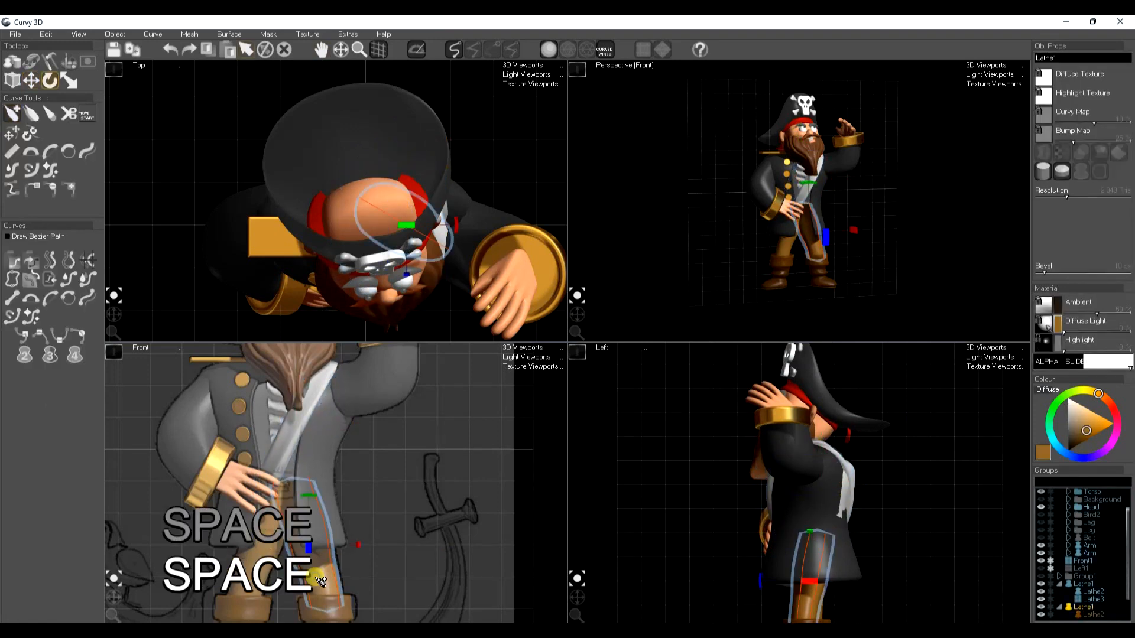
{"action": "key", "text": "ctrl+c"}
{"action": "key", "text": "space"}
{"action": "left_click", "coordinate": [287, 433]}
{"action": "key", "text": "ctrl+f"}
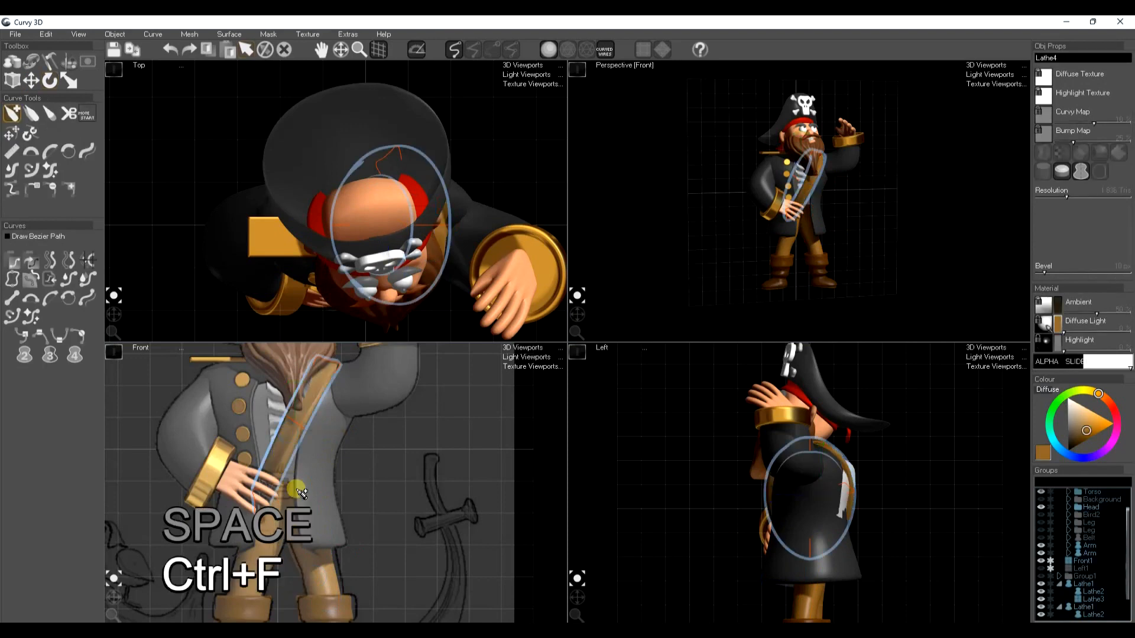
{"action": "key", "text": "space"}
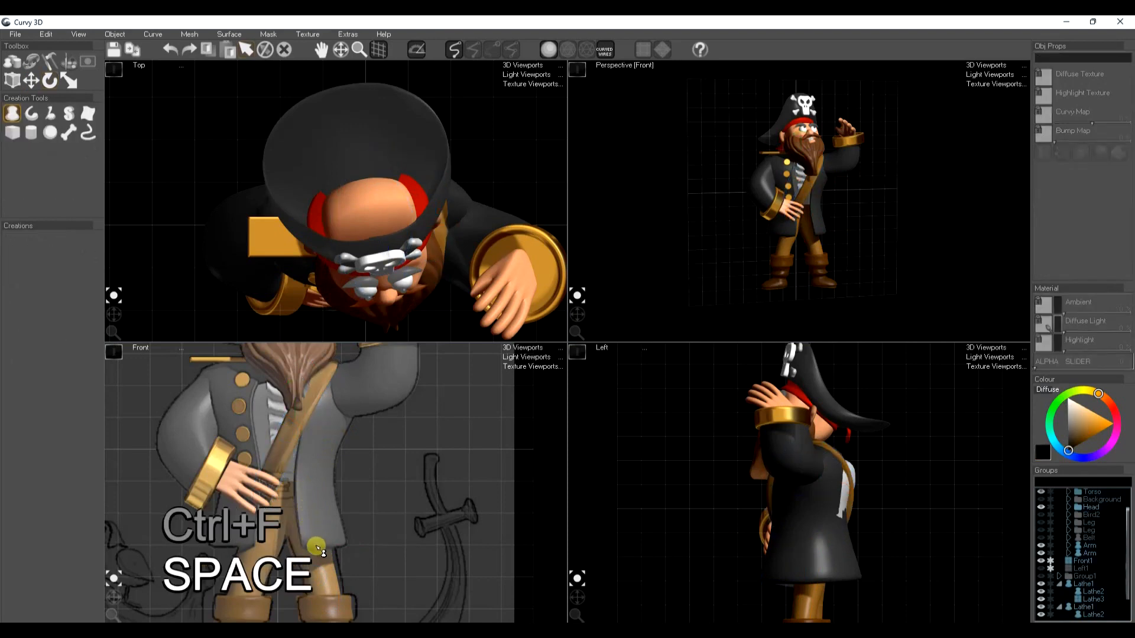
Draw a short vertical lathe profile at the waist and move its axis to the body centre to form a round belt
{"action": "middle_click_drag", "start_coordinate": [288, 496], "coordinate": [307, 491]}
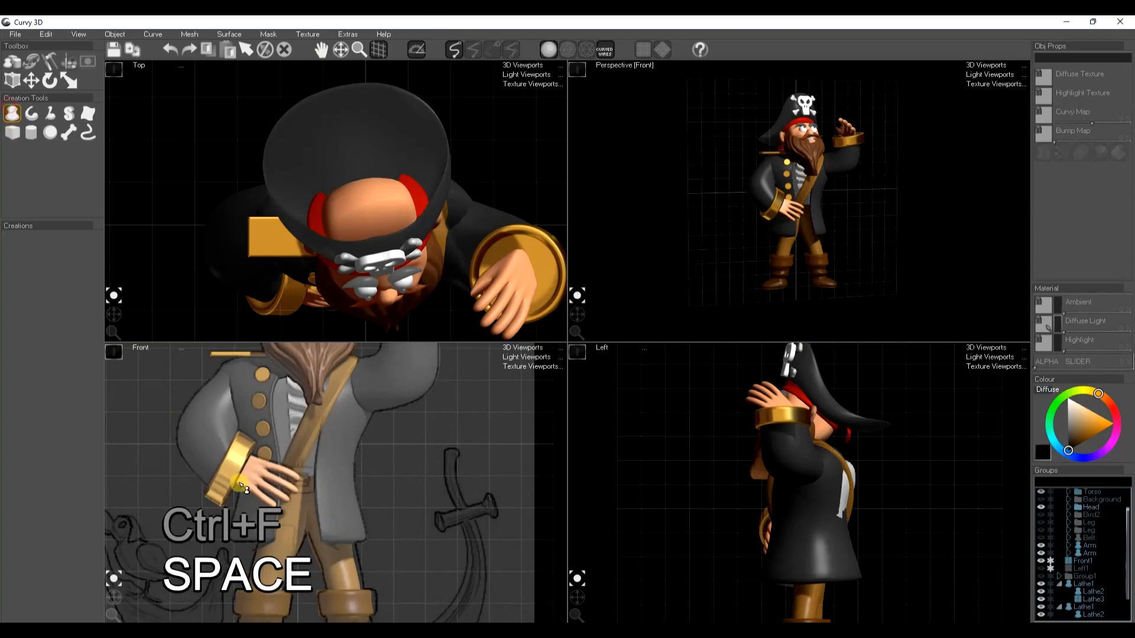
{"action": "left_click_drag", "start_coordinate": [255, 476], "coordinate": [264, 500]}
{"action": "left_click", "coordinate": [22, 357]}
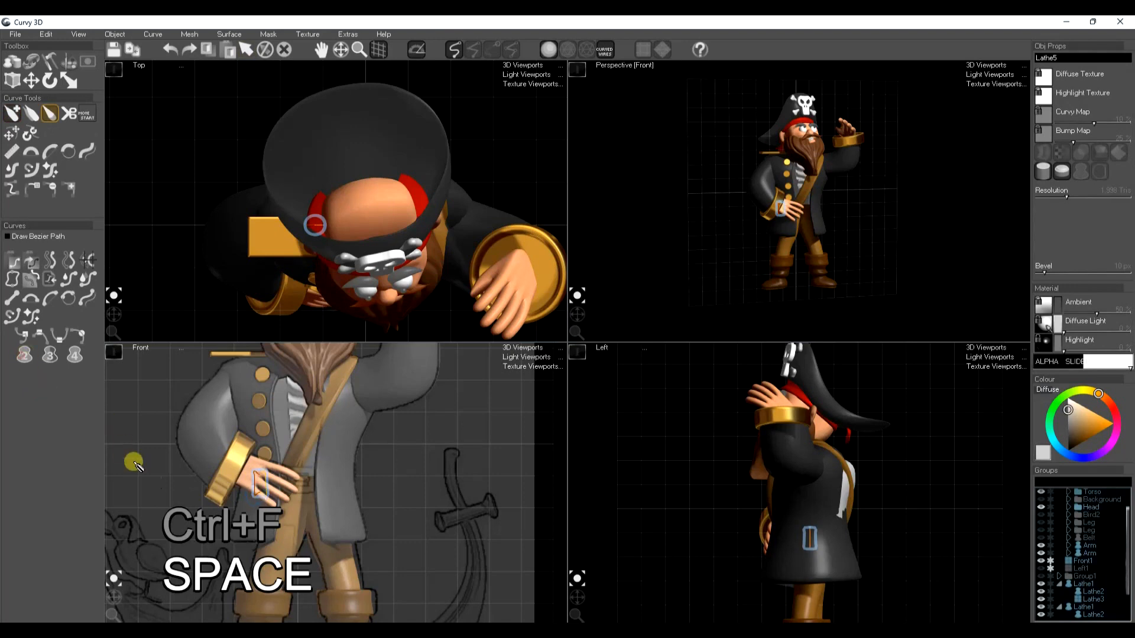
{"action": "key", "text": "w"}
{"action": "left_click_drag", "start_coordinate": [341, 489], "coordinate": [348, 489]}
{"action": "key", "text": "space"}
{"action": "key", "text": "space"}
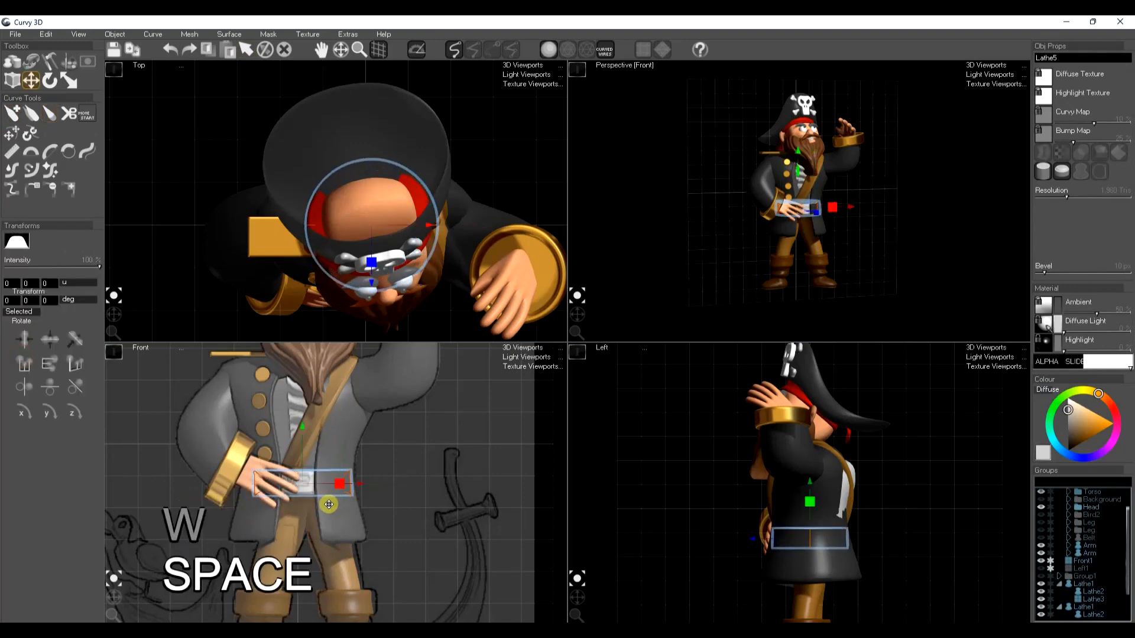
Draw a small, roughly square slab in the empty space above the skull hat
{"action": "scroll", "coordinate": [294, 481], "scroll_direction": "up", "scroll_amount": 5}
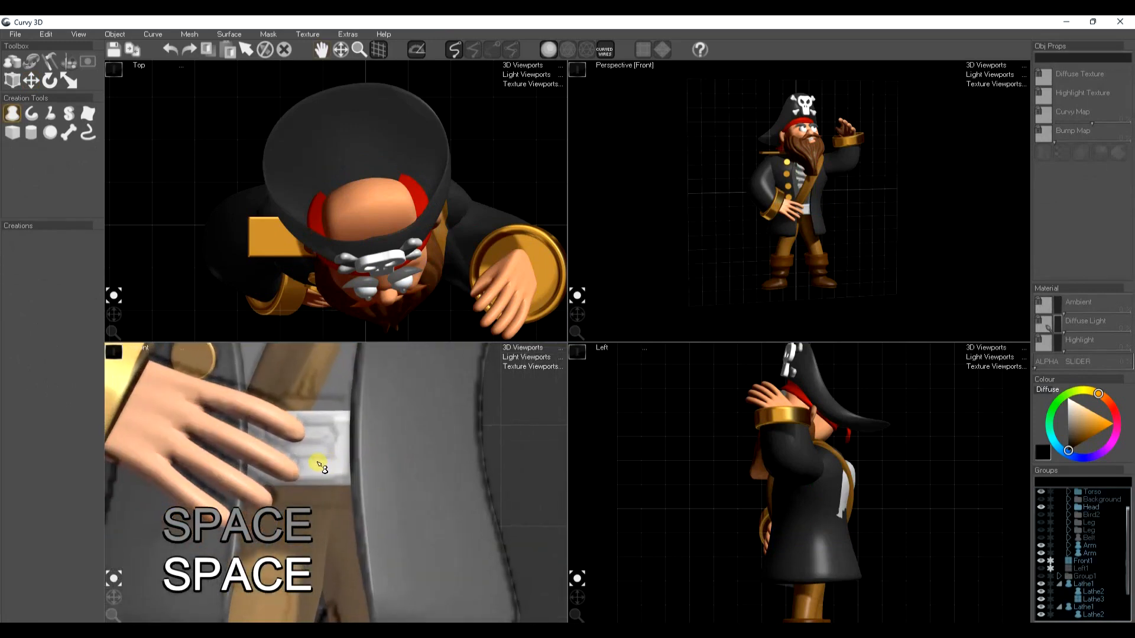
{"action": "scroll", "coordinate": [312, 477], "scroll_direction": "down", "scroll_amount": 5}
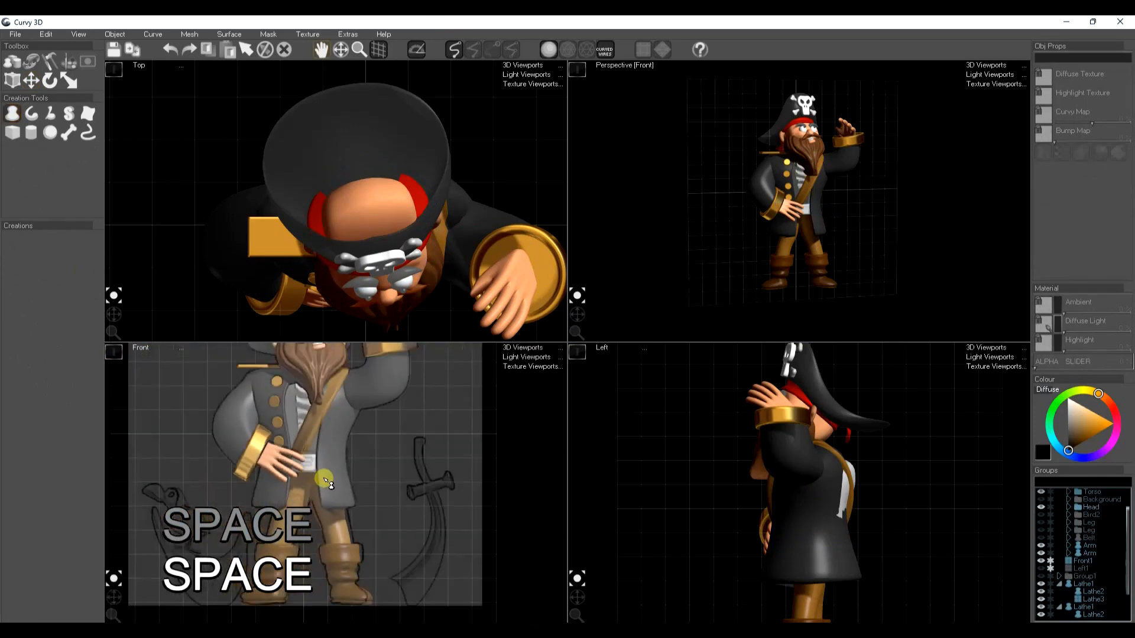
{"action": "middle_click_drag", "start_coordinate": [324, 480], "coordinate": [317, 517]}
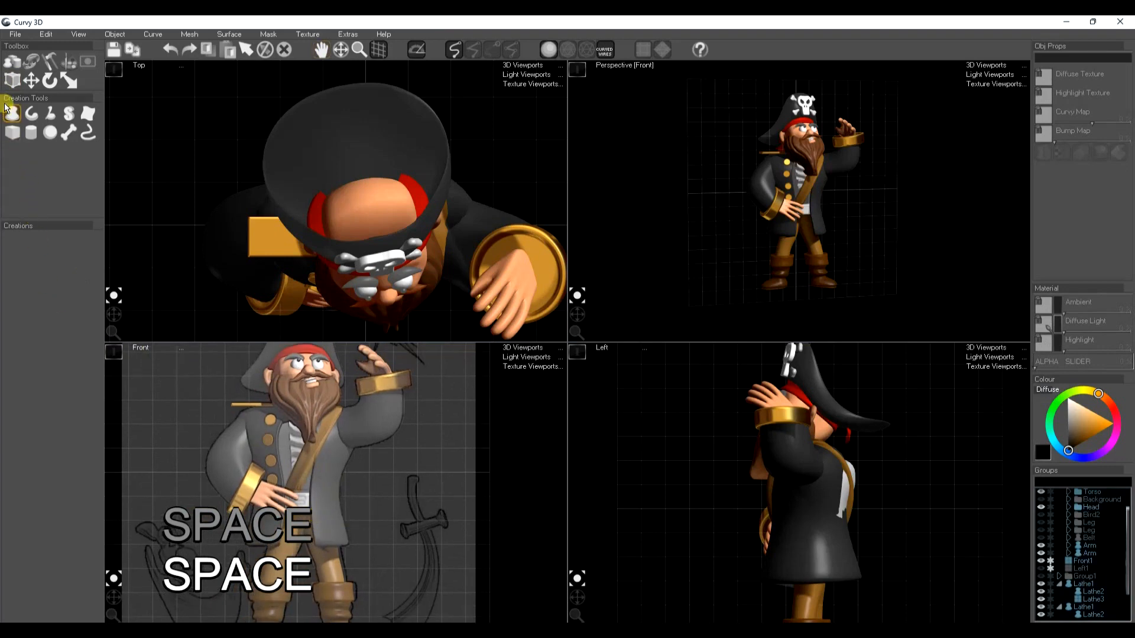
{"action": "left_click", "coordinate": [69, 113]}
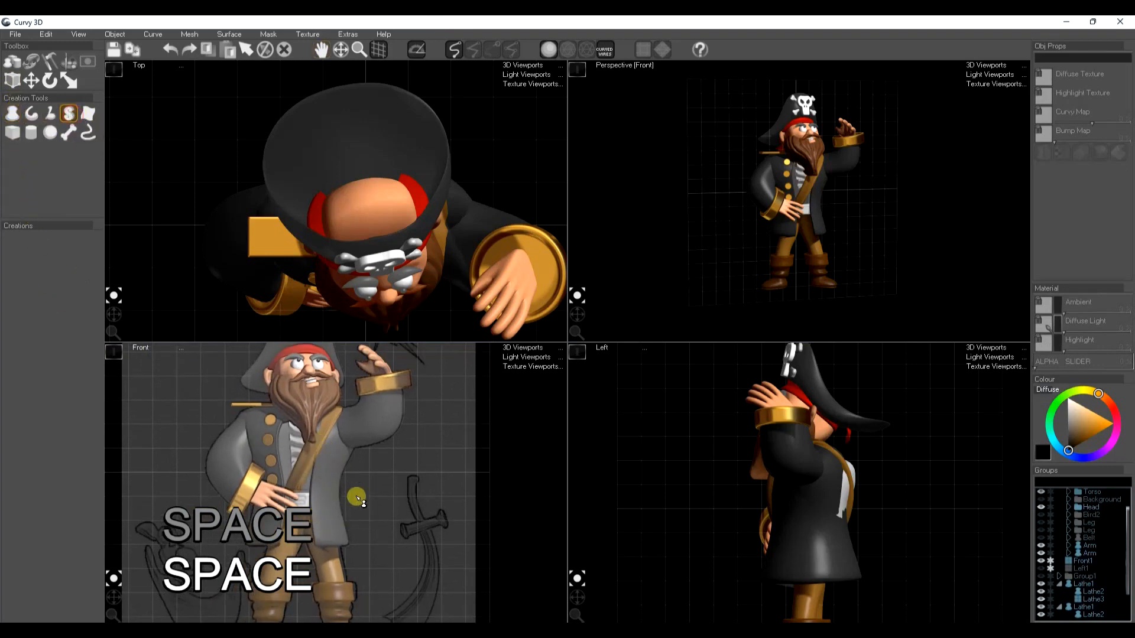
{"action": "middle_click_drag", "start_coordinate": [395, 458], "coordinate": [401, 609]}
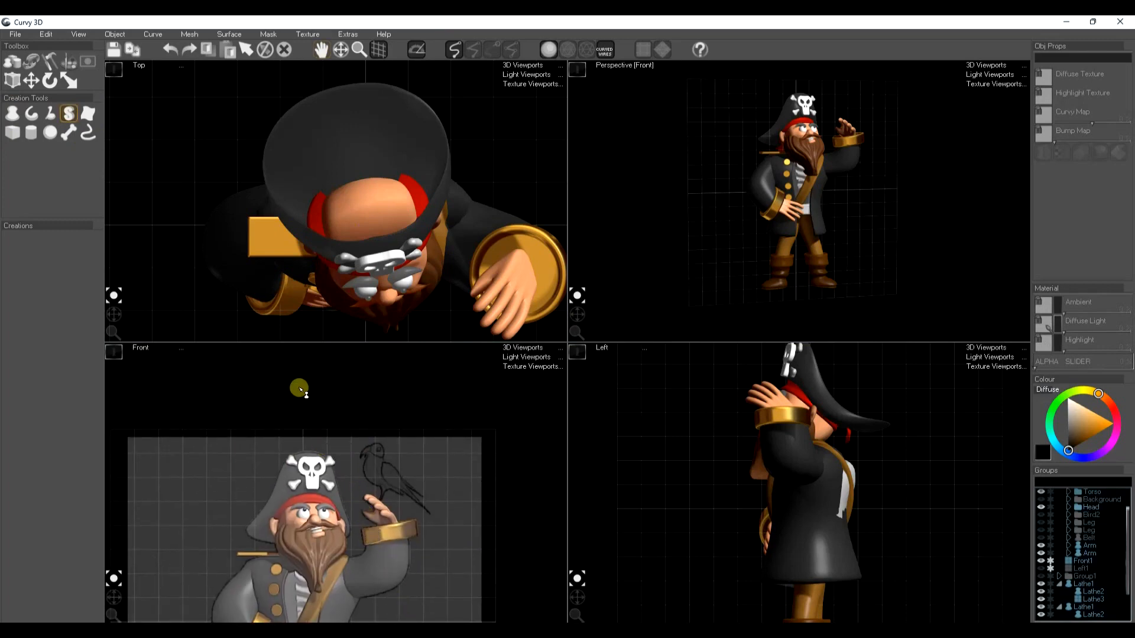
{"action": "mouse_move", "coordinate": [343, 386]}
{"action": "left_mouse_down"}
{"action": "mouse_move", "coordinate": [343, 421]}
{"action": "mouse_move", "coordinate": [300, 421]}
{"action": "left_mouse_up"}
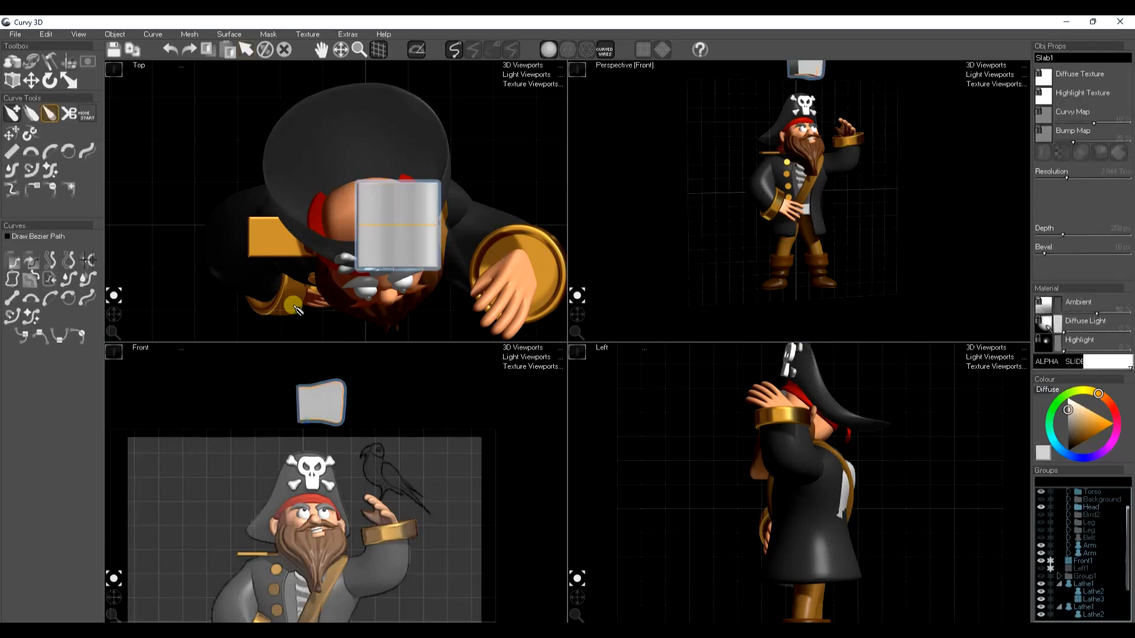
Mirror the slab's outline horizontally to make a wider symmetrical shape
{"action": "left_click", "coordinate": [158, 37]}
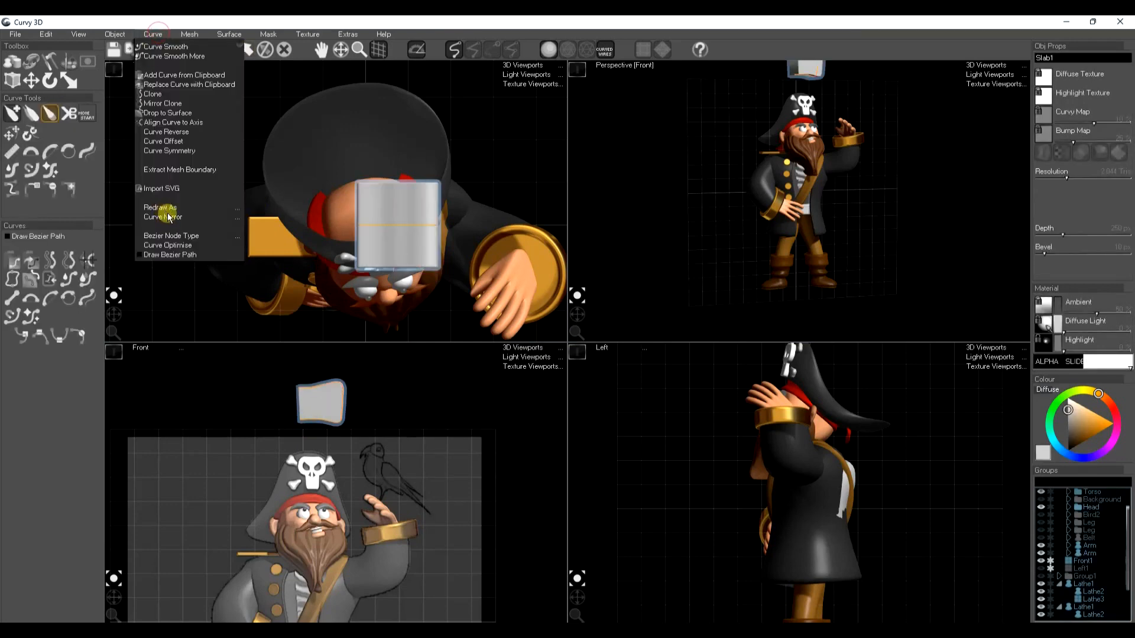
{"action": "mouse_move", "coordinate": [169, 215]}
{"action": "left_click", "coordinate": [273, 224]}
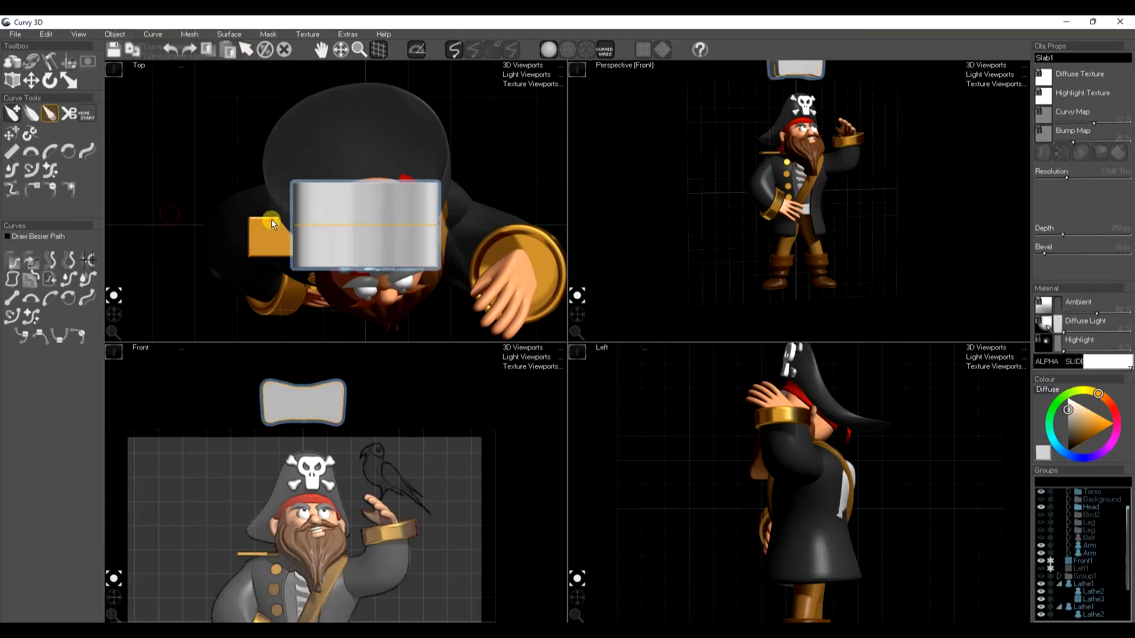
Create a cloned offset of the slab's outline to turn it into a hollow buckle frame, and bake the action
{"action": "left_click", "coordinate": [148, 33]}
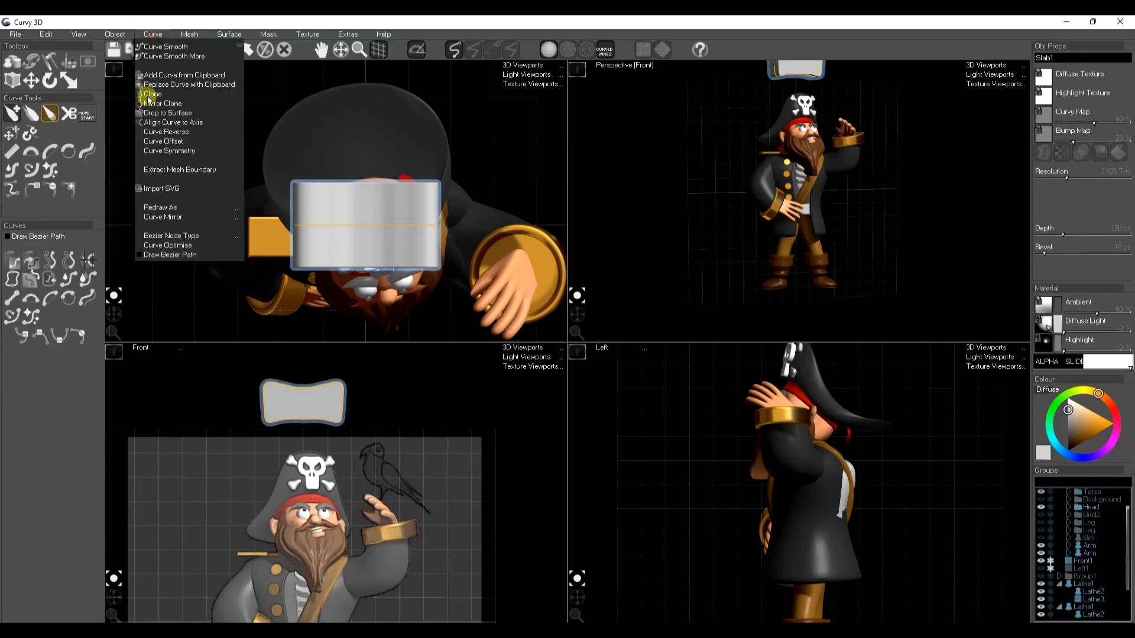
{"action": "left_click", "coordinate": [164, 142]}
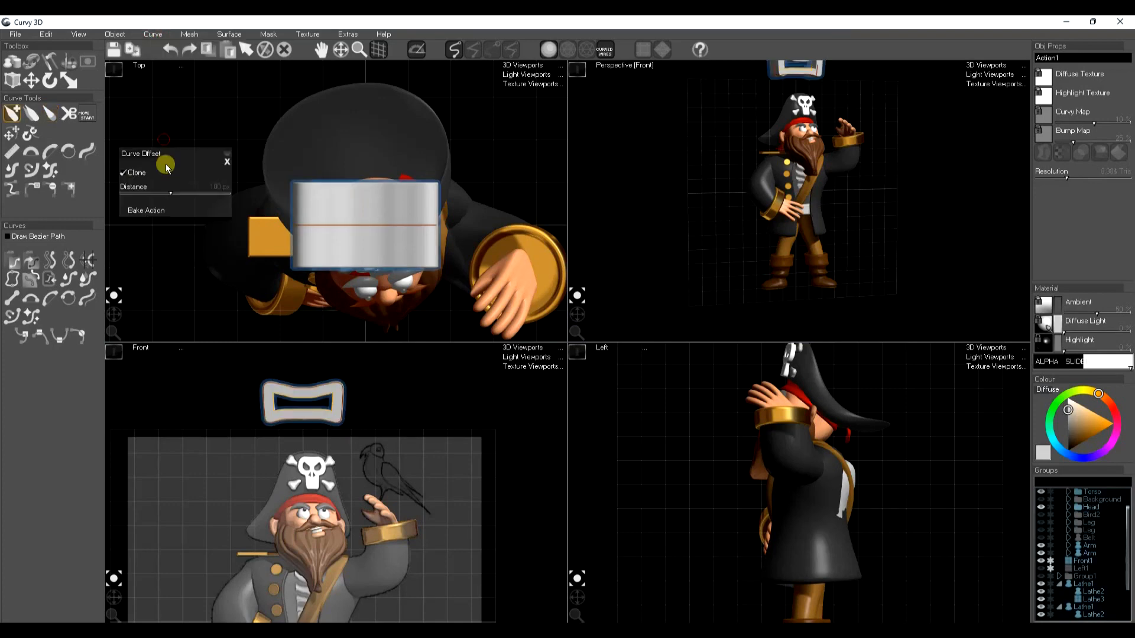
{"action": "left_click", "coordinate": [148, 211]}
{"action": "key", "text": "s"}
{"action": "key", "text": "s"}
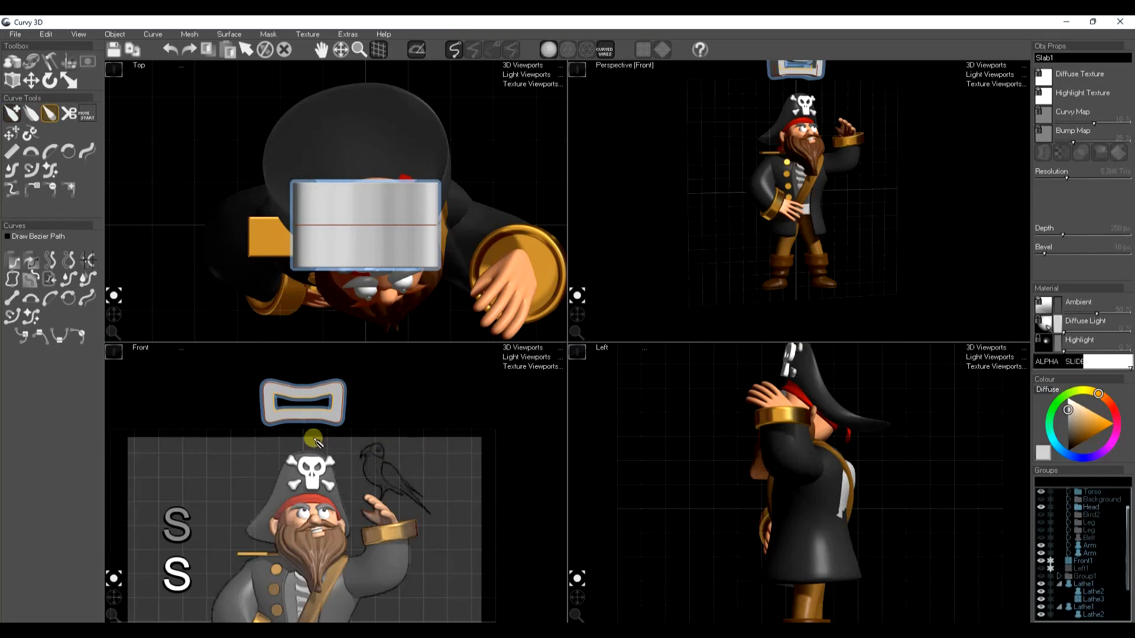
Stretch the frame's inner opening vertically and narrow the whole buckle frame horizontally
{"action": "key", "text": "r"}
{"action": "left_click", "coordinate": [307, 405]}
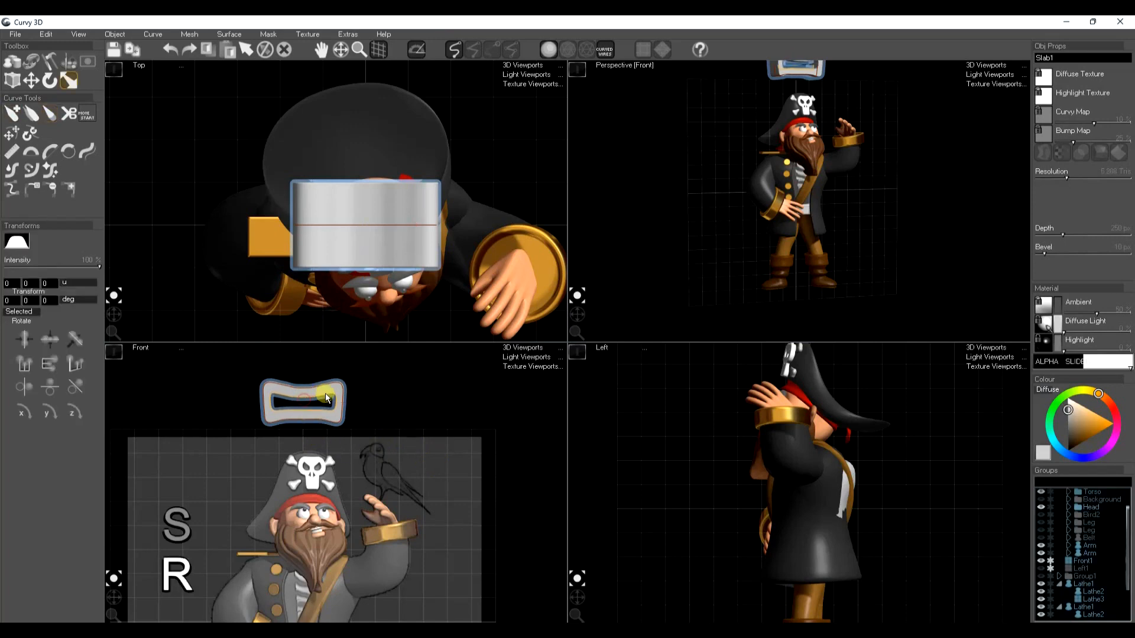
{"action": "left_click_drag", "start_coordinate": [303, 355], "coordinate": [310, 335]}
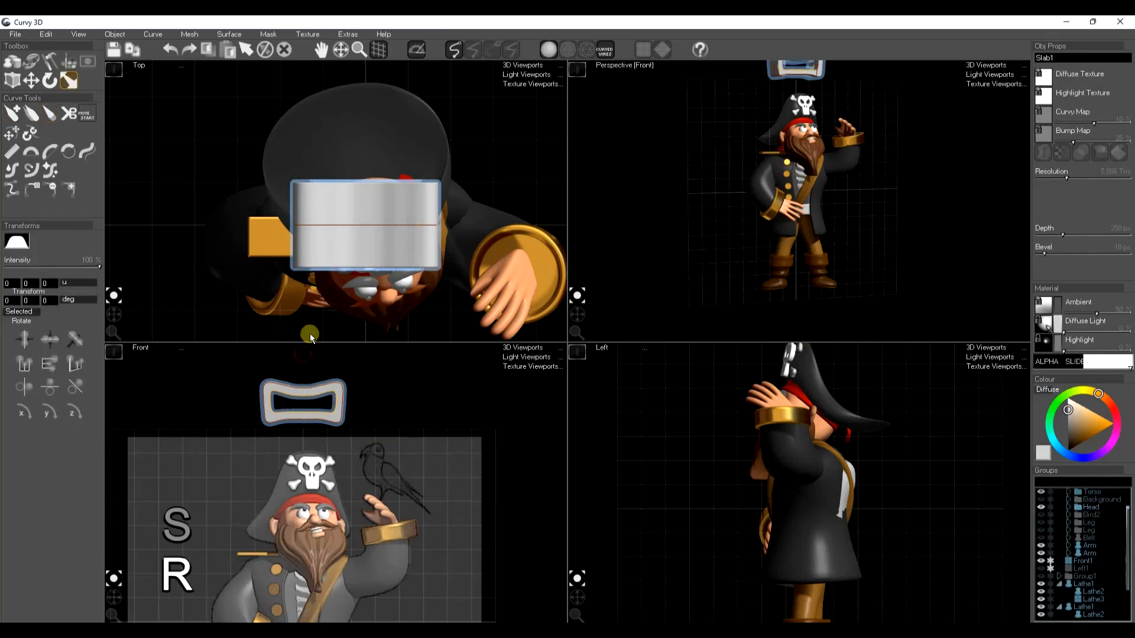
{"action": "key", "text": "space"}
{"action": "left_click_drag", "start_coordinate": [353, 403], "coordinate": [333, 402]}
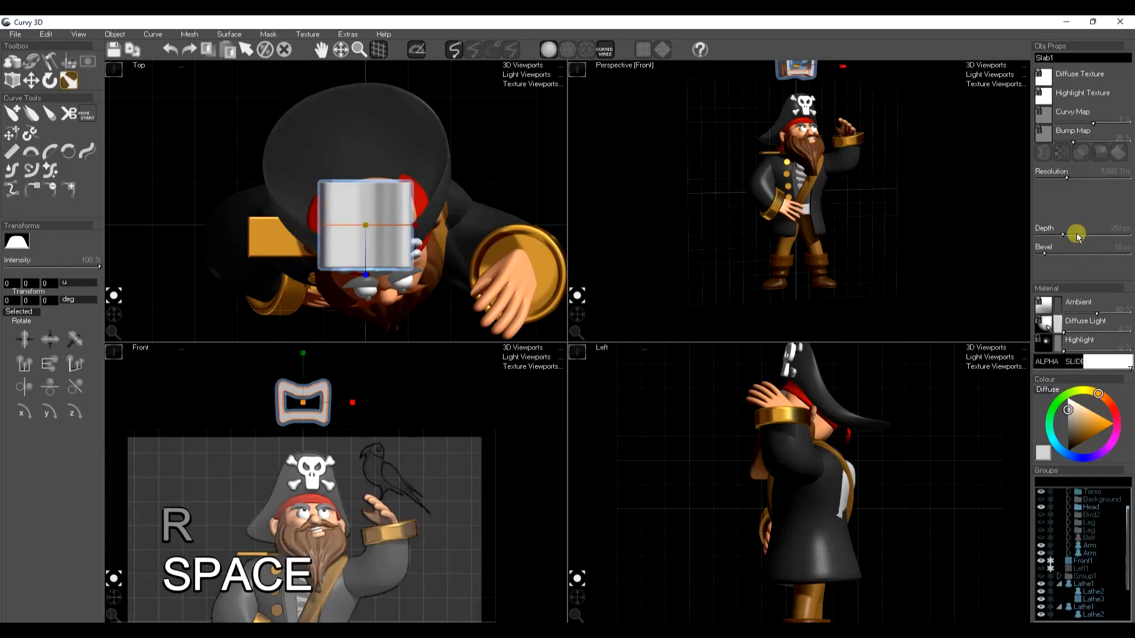
Reduce the buckle frame's depth and move it down in front of the torso
{"action": "left_click_drag", "start_coordinate": [1064, 235], "coordinate": [1052, 235]}
{"action": "key", "text": "w"}
{"action": "left_click_drag", "start_coordinate": [832, 400], "coordinate": [777, 517]}
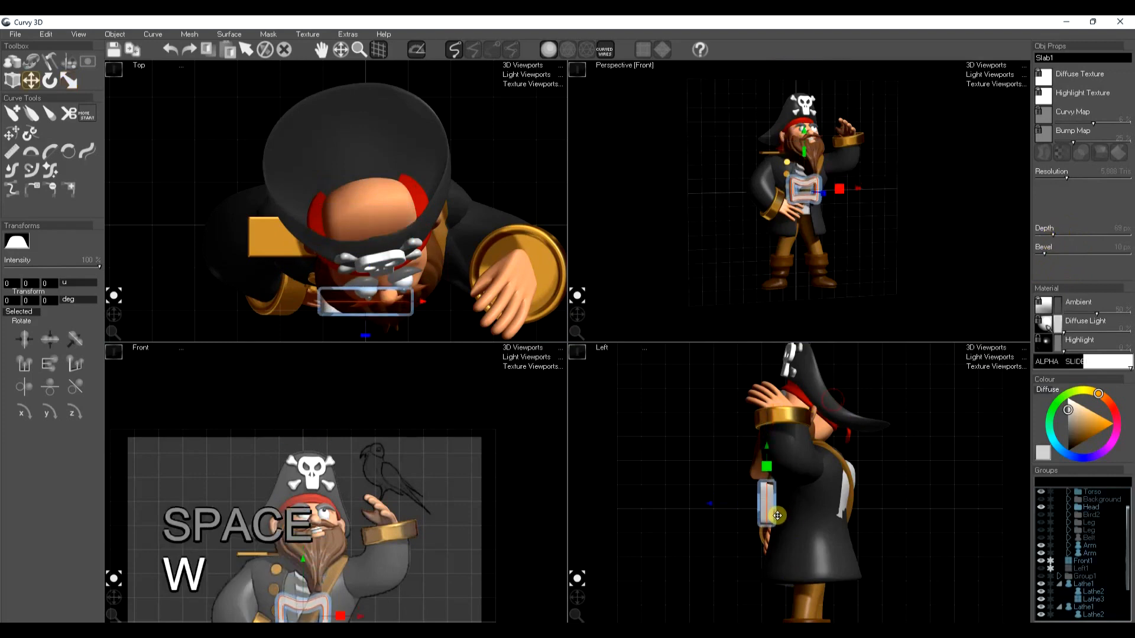
Shrink the buckle to fit the waist belt, set it against the body and give it the gold material
{"action": "middle_click_drag", "start_coordinate": [330, 591], "coordinate": [346, 462]}
{"action": "key", "text": "r"}
{"action": "left_click_drag", "start_coordinate": [319, 481], "coordinate": [308, 549]}
{"action": "key", "text": "w"}
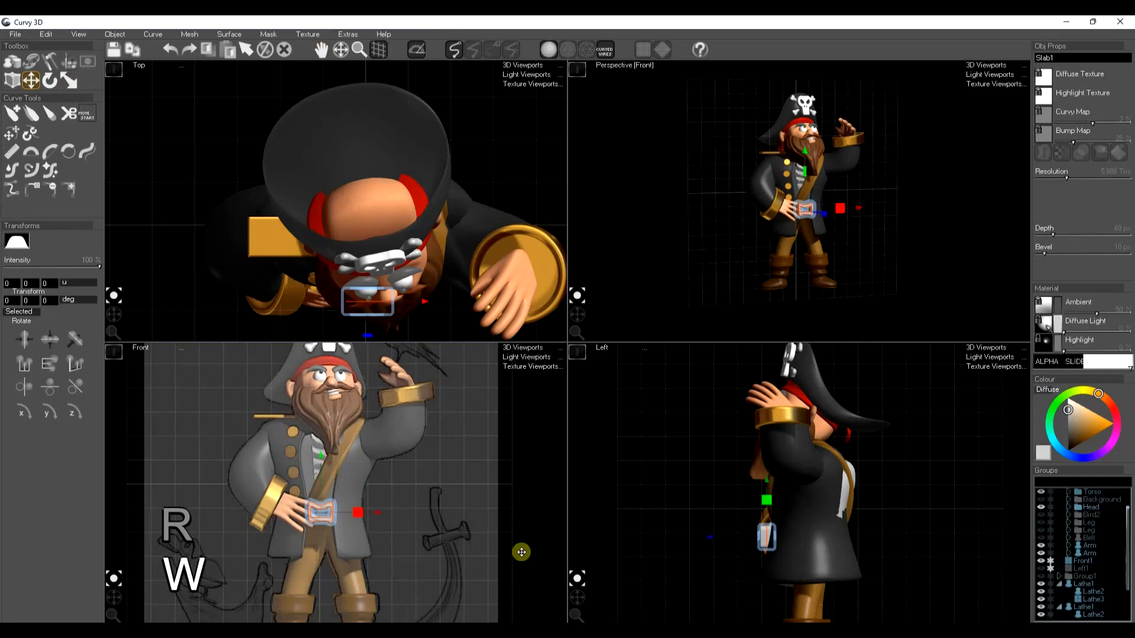
{"action": "left_click_drag", "start_coordinate": [712, 544], "coordinate": [725, 537]}
{"action": "key", "text": "space"}
{"action": "key", "text": "space"}
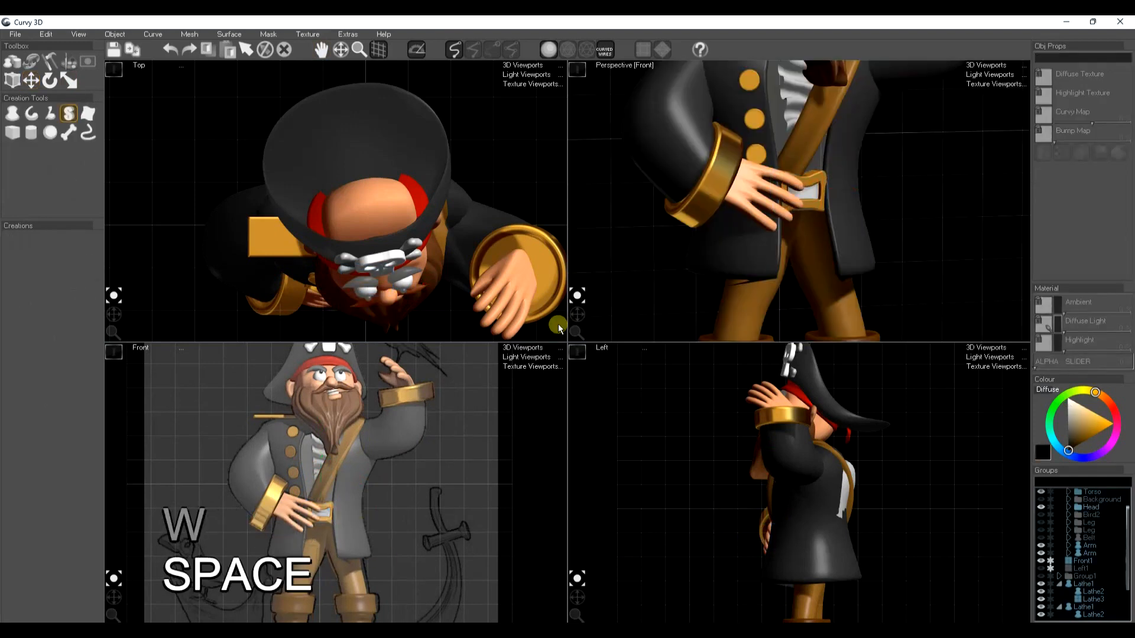
Draw a short horizontal line shape across the buckle opening as a prong and apply the gold material
{"action": "left_click", "coordinate": [31, 114]}
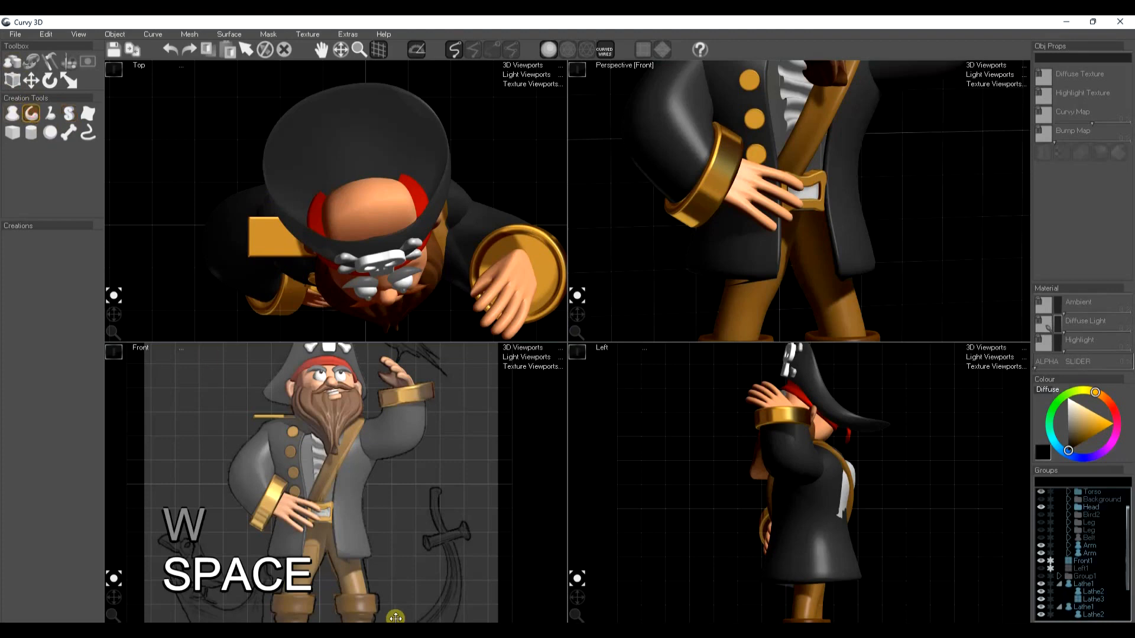
{"action": "left_click", "coordinate": [343, 536]}
{"action": "left_click_drag", "start_coordinate": [267, 486], "coordinate": [308, 488]}
{"action": "key", "text": "ctrl+f"}
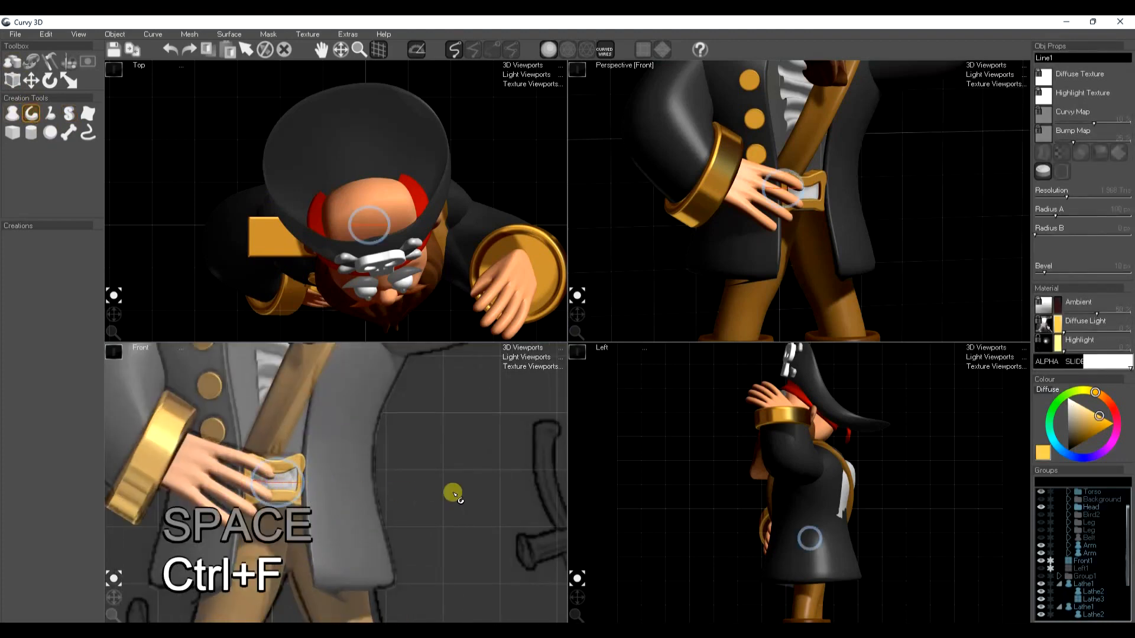
Move the prong forward onto the buckle and reduce its radius to make a thin bar
{"action": "left_click", "coordinate": [797, 543]}
{"action": "key", "text": "w"}
{"action": "left_click_drag", "start_coordinate": [755, 537], "coordinate": [716, 541]}
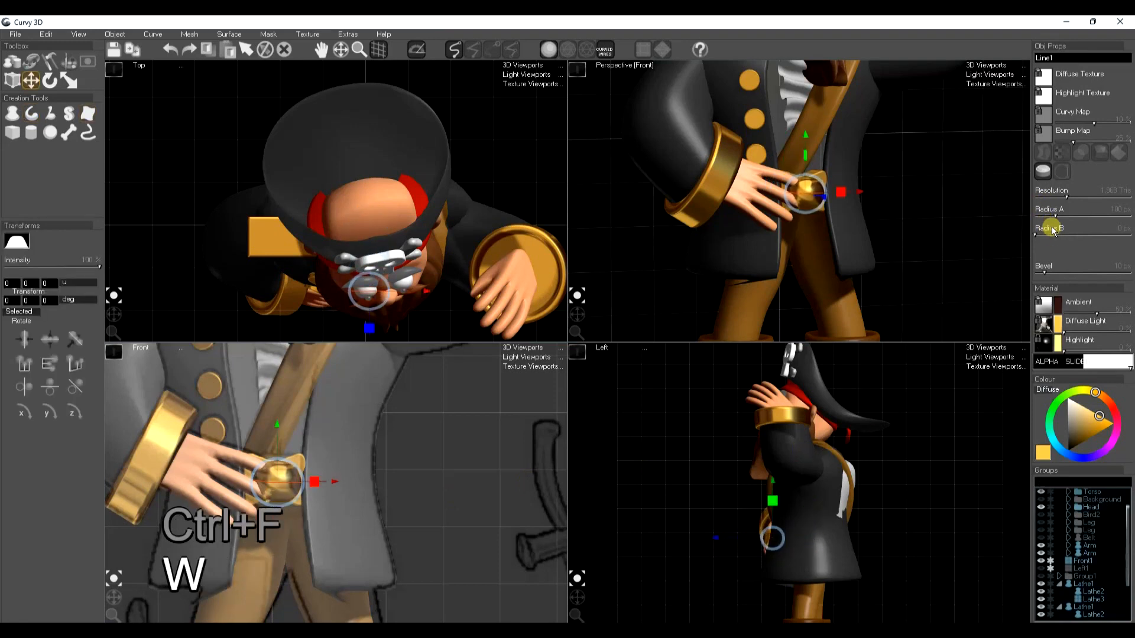
{"action": "left_click_drag", "start_coordinate": [1052, 230], "coordinate": [1047, 216]}
{"action": "key", "text": "space"}
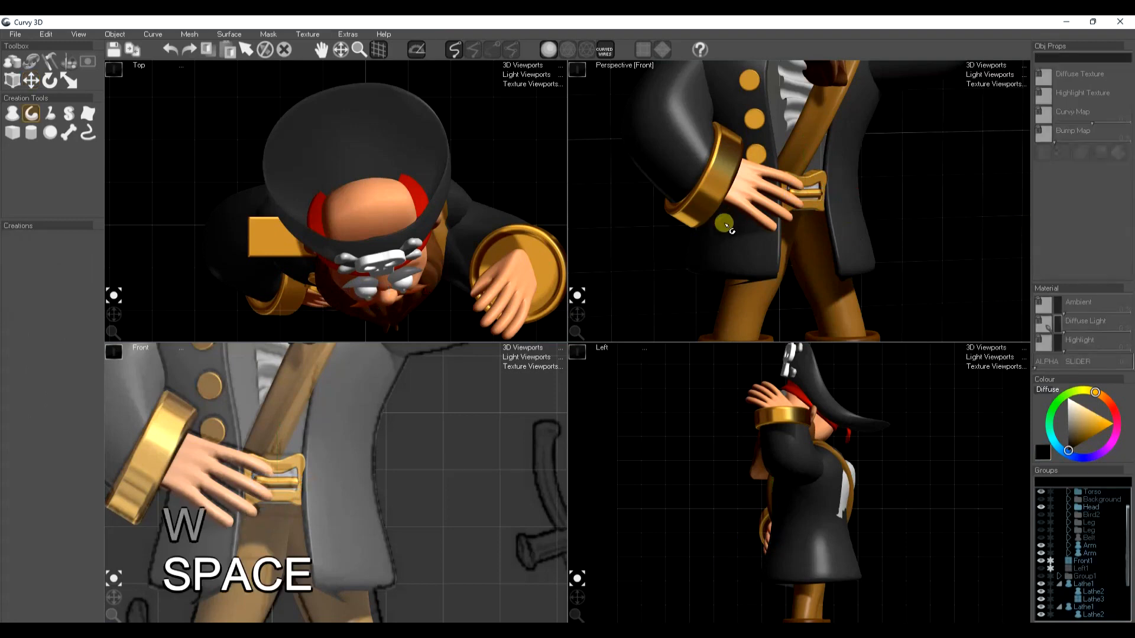
Save the pirate scene
{"action": "scroll", "coordinate": [726, 224], "scroll_direction": "down", "scroll_amount": 4}
{"action": "middle_click_drag", "start_coordinate": [790, 279], "coordinate": [814, 294]}
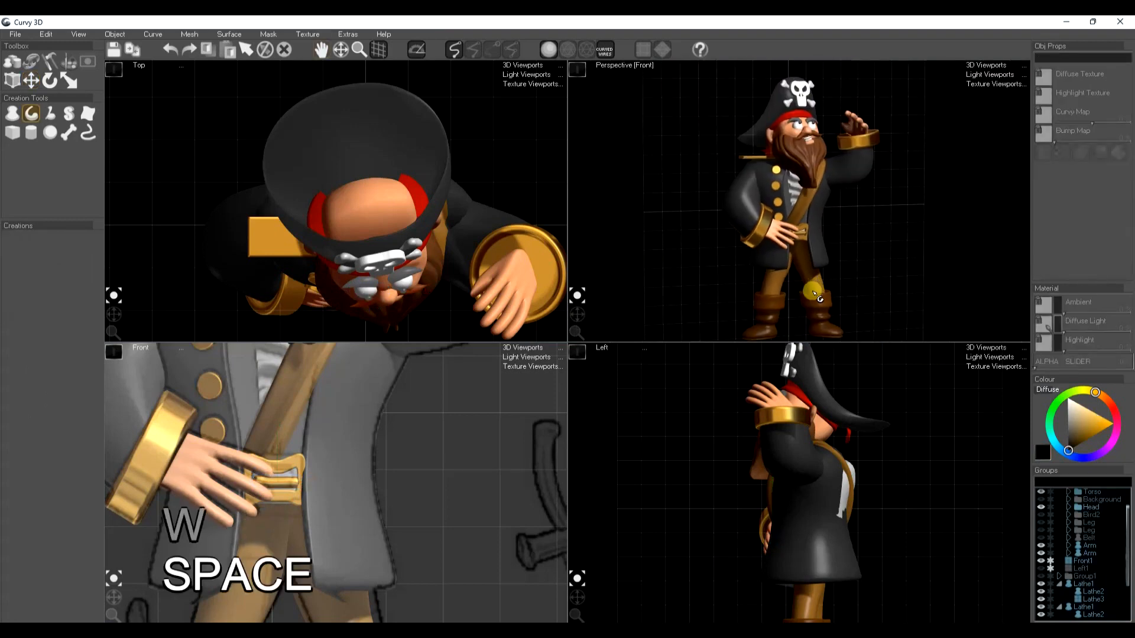
{"action": "scroll", "coordinate": [319, 516], "scroll_direction": "down", "scroll_amount": 5}
{"action": "key", "text": "q"}
{"action": "key", "text": "ctrl+shift+s"}
Draw a lathe shape over the sword sketch's crossguard with flared ends and apply the gold material
{"action": "middle_click_drag", "start_coordinate": [397, 552], "coordinate": [437, 521]}
{"action": "scroll", "coordinate": [448, 474], "scroll_direction": "up", "scroll_amount": 5}
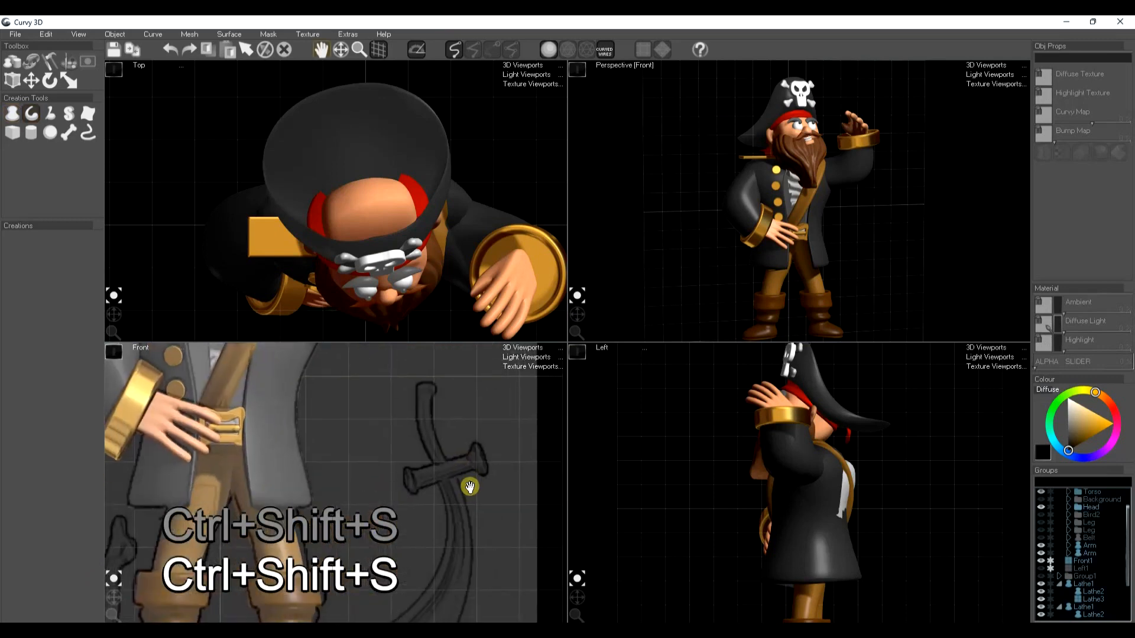
{"action": "left_click", "coordinate": [9, 112]}
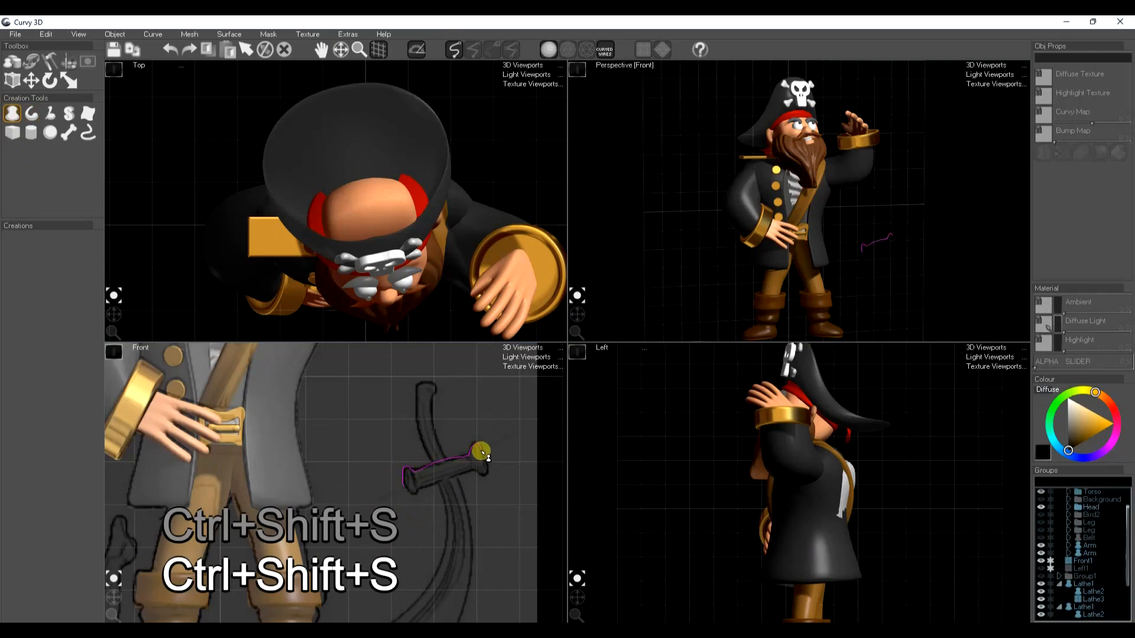
{"action": "left_click_drag", "start_coordinate": [486, 461], "coordinate": [484, 467]}
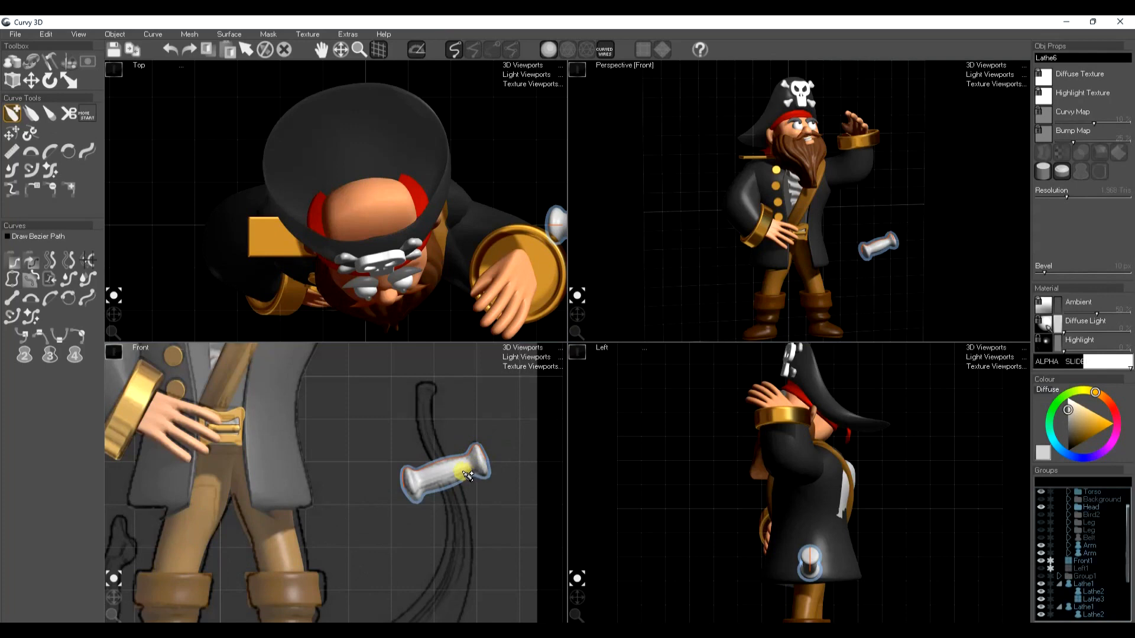
{"action": "key", "text": "ctrl+f"}
{"action": "key", "text": "space"}
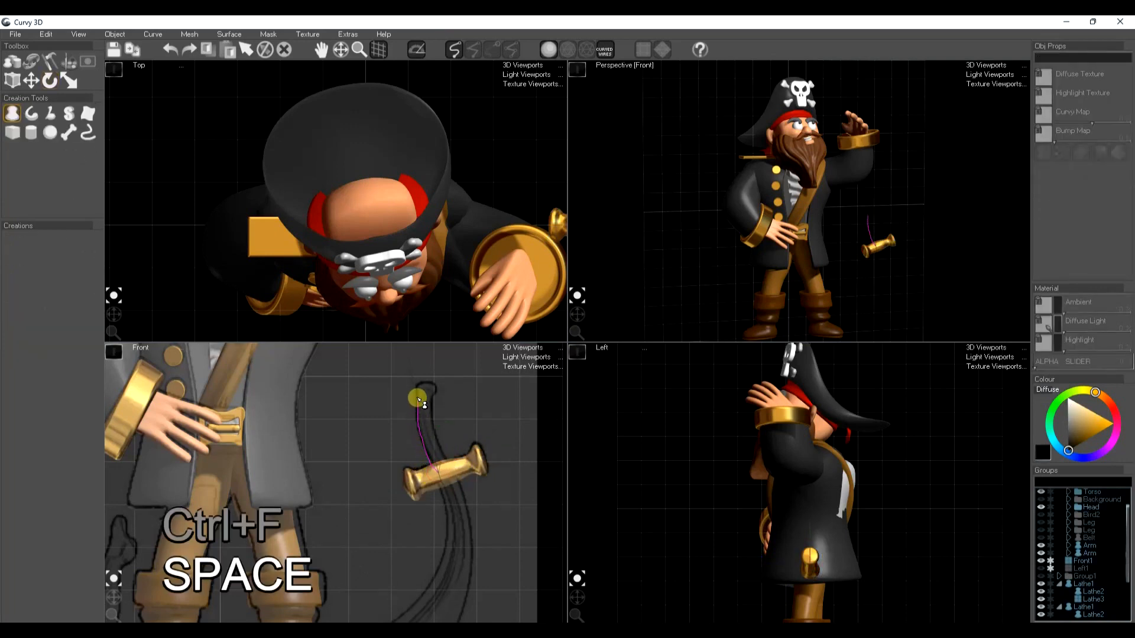
Draw a lathe for the sword handle above the crossguard and bend its axis along the sketched grip
{"action": "left_click_drag", "start_coordinate": [427, 385], "coordinate": [435, 387]}
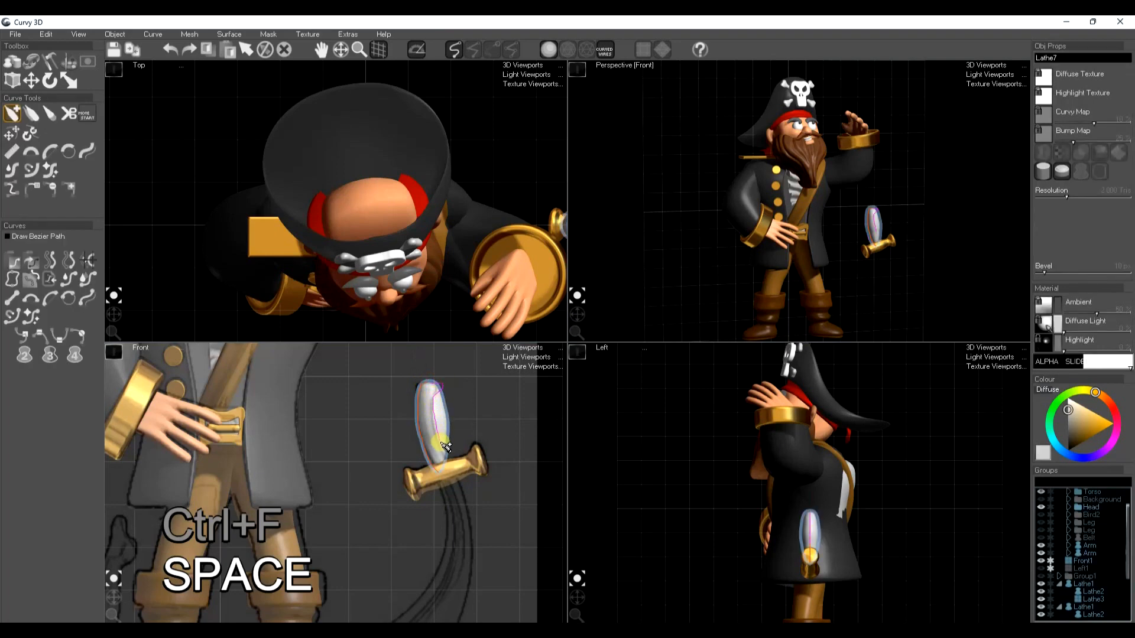
{"action": "left_click_drag", "start_coordinate": [454, 465], "coordinate": [455, 468]}
{"action": "left_click", "coordinate": [68, 151]}
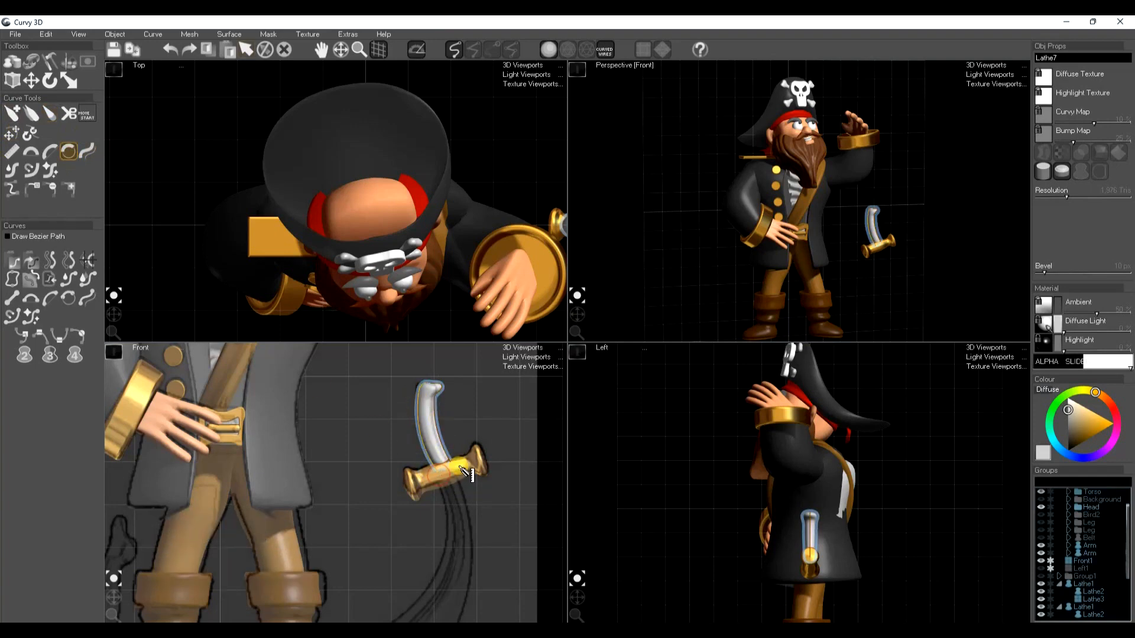
{"action": "key", "text": "space"}
Copy the light brown material from the cross belt and apply it to the sword handle
{"action": "key", "text": "space"}
{"action": "left_click", "coordinate": [219, 375]}
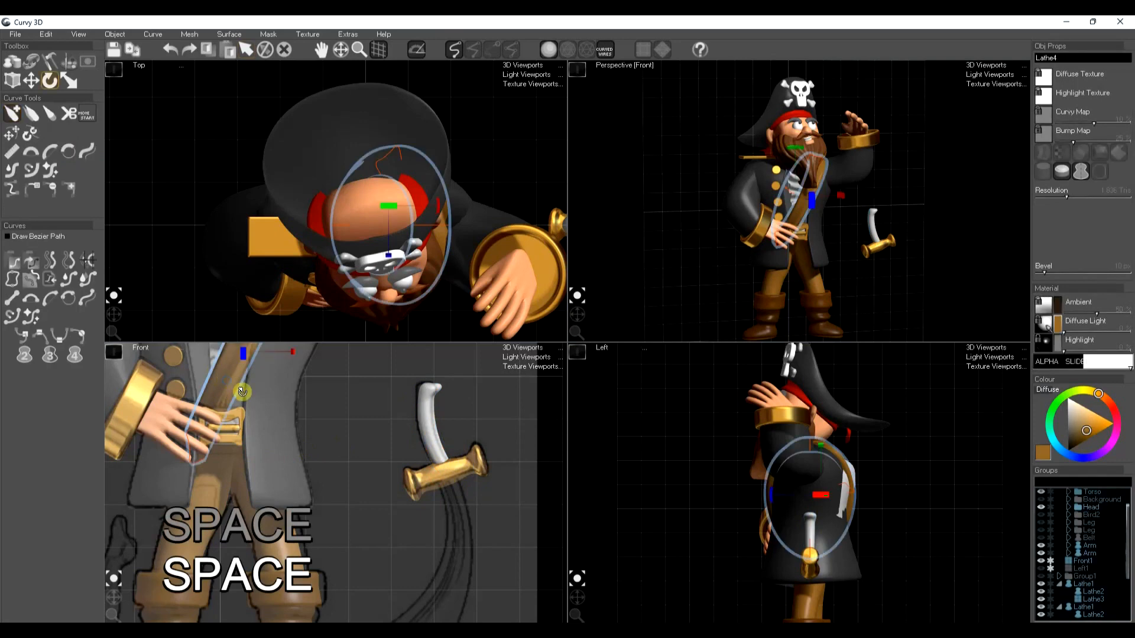
{"action": "key", "text": "ctrl+c"}
{"action": "key", "text": "space"}
{"action": "left_click", "coordinate": [428, 425]}
{"action": "key", "text": "ctrl+f"}
{"action": "key", "text": "space"}
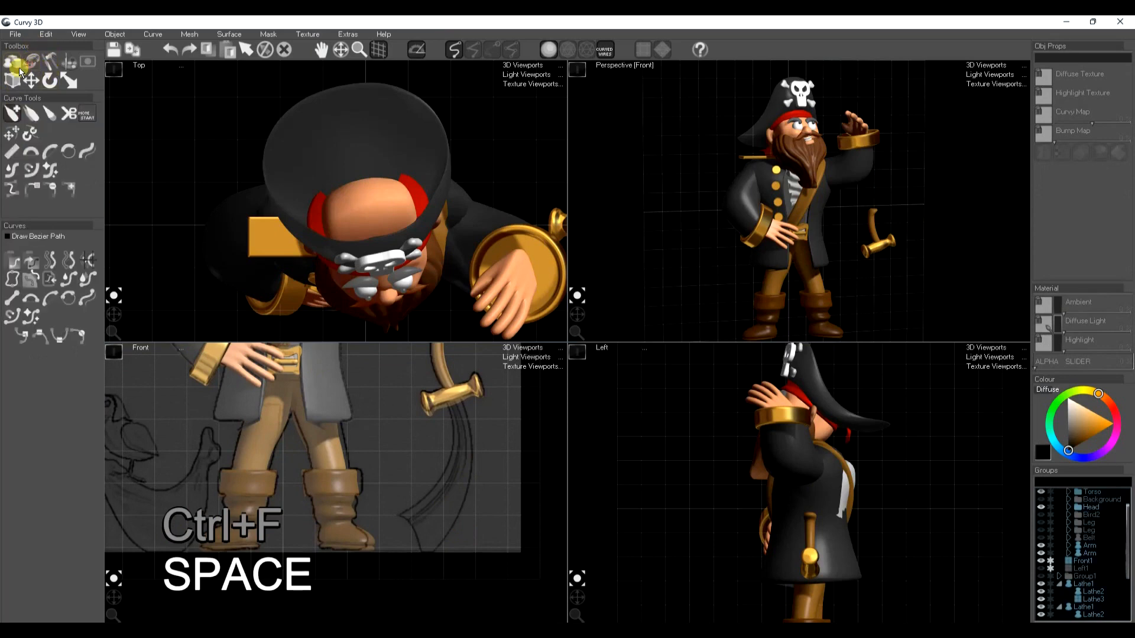
Draw a loft curve along the sketched sword blade from the crossguard to the tip and smooth it
{"action": "left_click", "coordinate": [85, 114]}
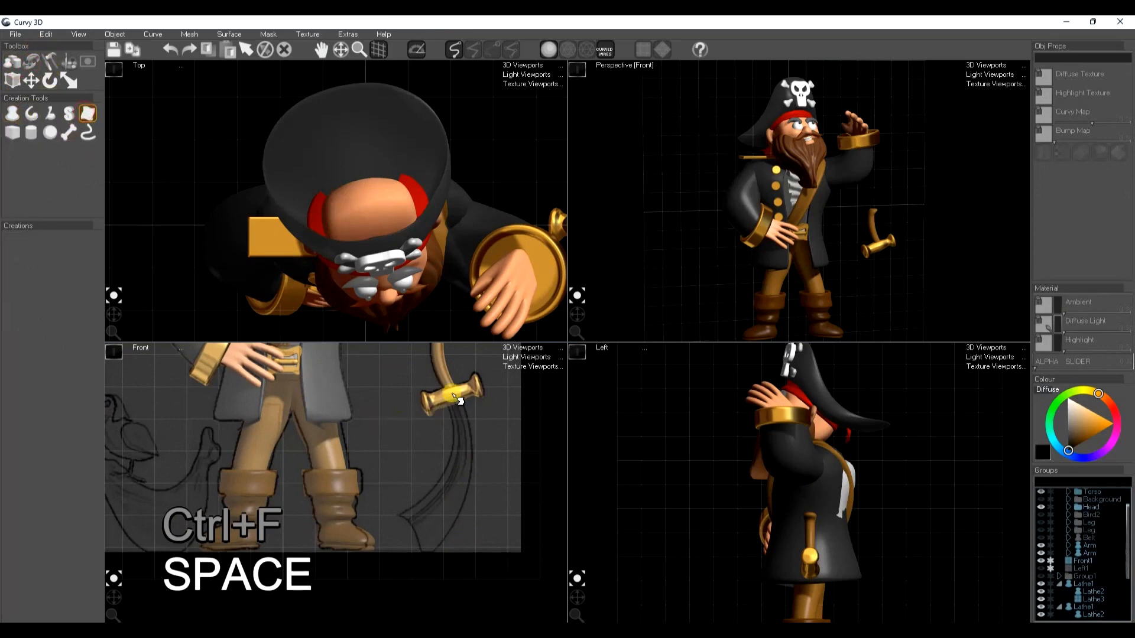
{"action": "mouse_move", "coordinate": [459, 420]}
{"action": "left_mouse_down"}
{"action": "mouse_move", "coordinate": [437, 505]}
{"action": "mouse_move", "coordinate": [413, 529]}
{"action": "left_mouse_up"}
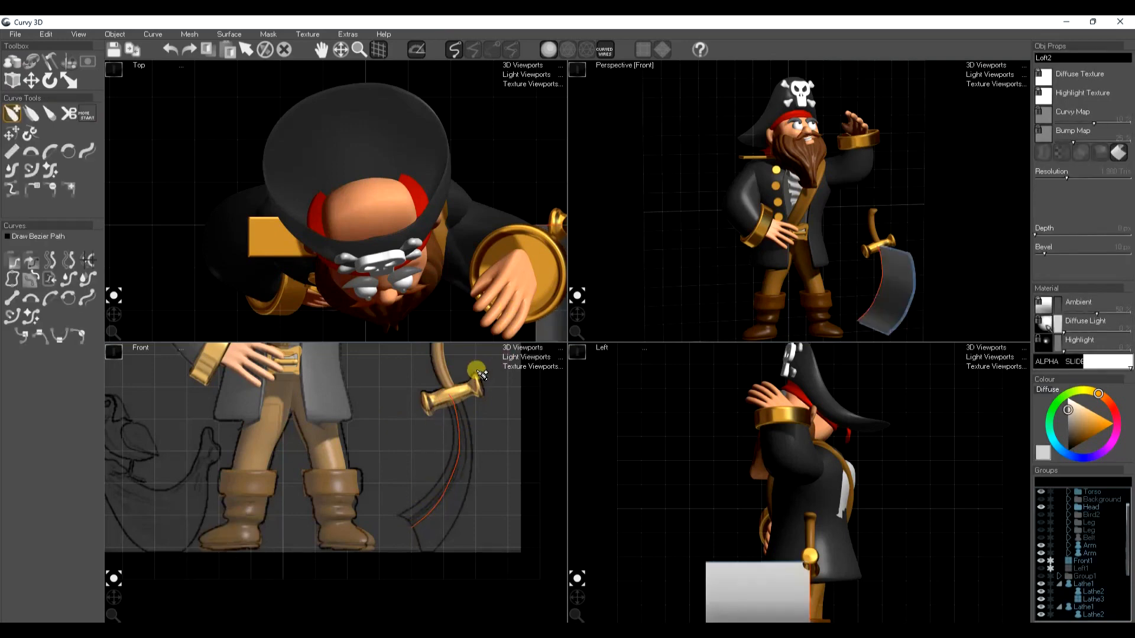
{"action": "middle_click_drag", "start_coordinate": [462, 444], "coordinate": [414, 473]}
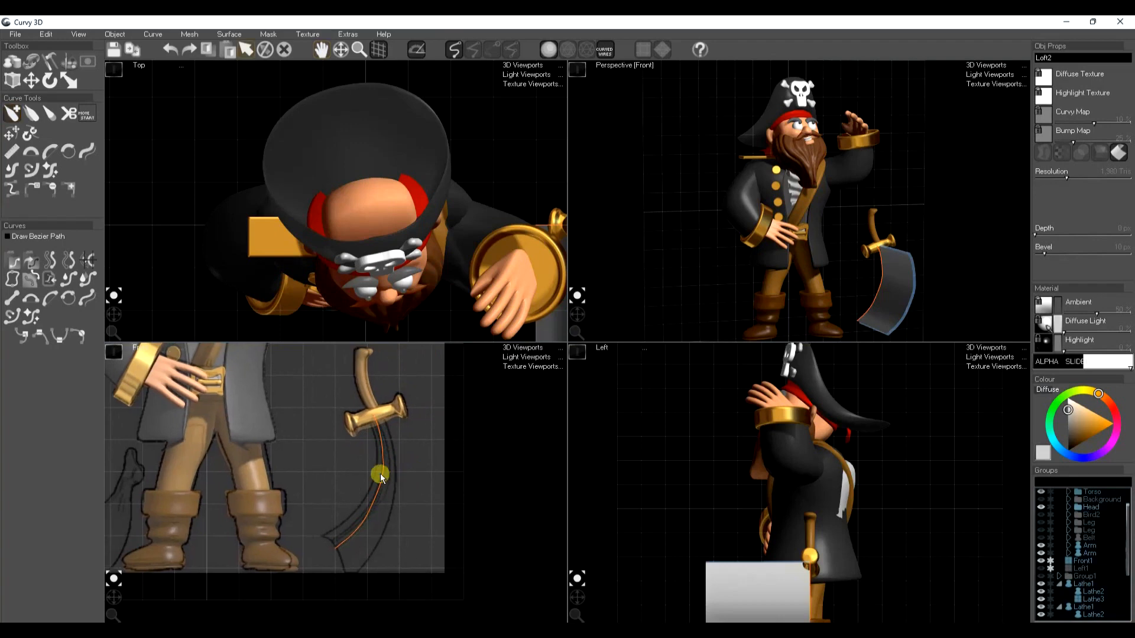
{"action": "left_click", "coordinate": [88, 151]}
{"action": "left_click", "coordinate": [66, 302]}
{"action": "key", "text": "space"}
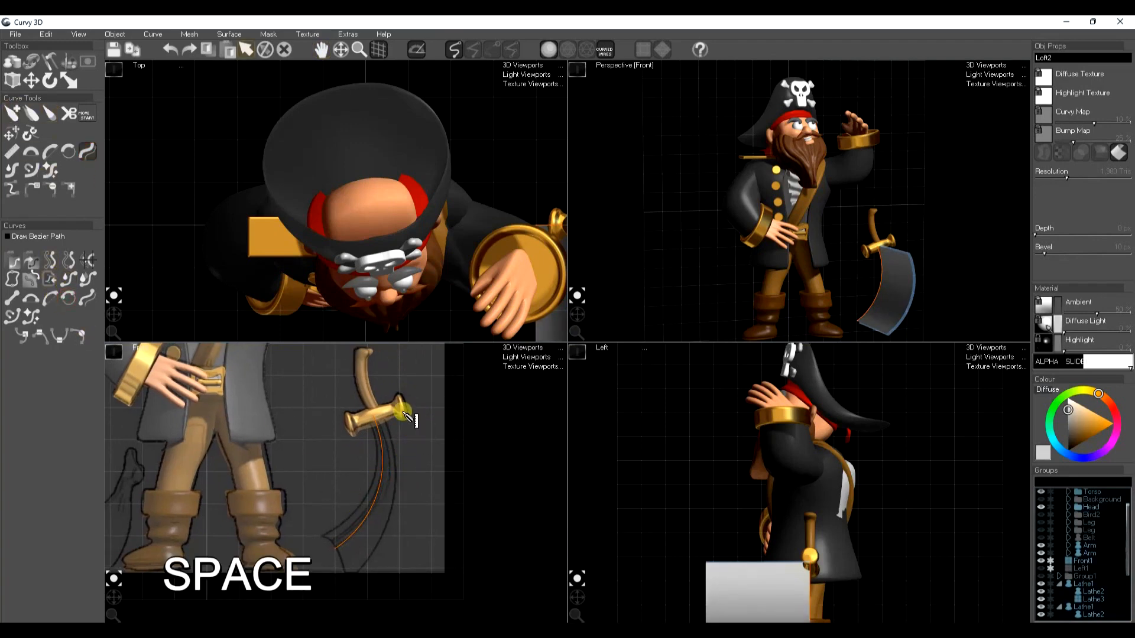
Draw additional loft curves in the top view near the crossguard, including a wide V-shaped profile for the blade's cross-section
{"action": "middle_click_drag", "start_coordinate": [454, 284], "coordinate": [205, 214]}
{"action": "middle_click_drag", "start_coordinate": [326, 188], "coordinate": [331, 245]}
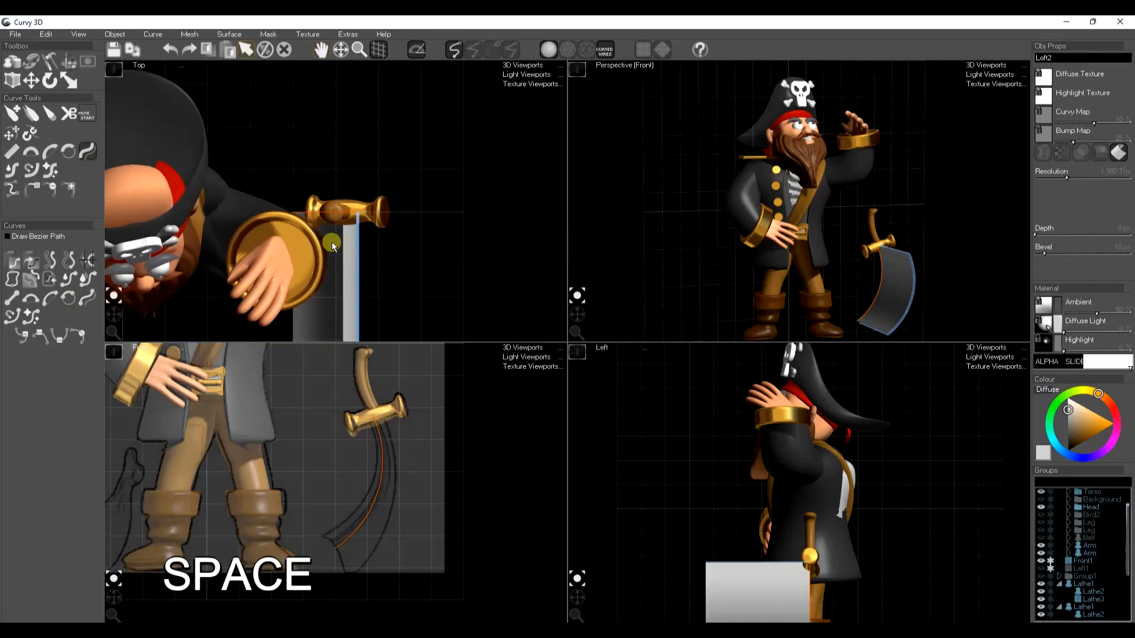
{"action": "left_click", "coordinate": [4, 113]}
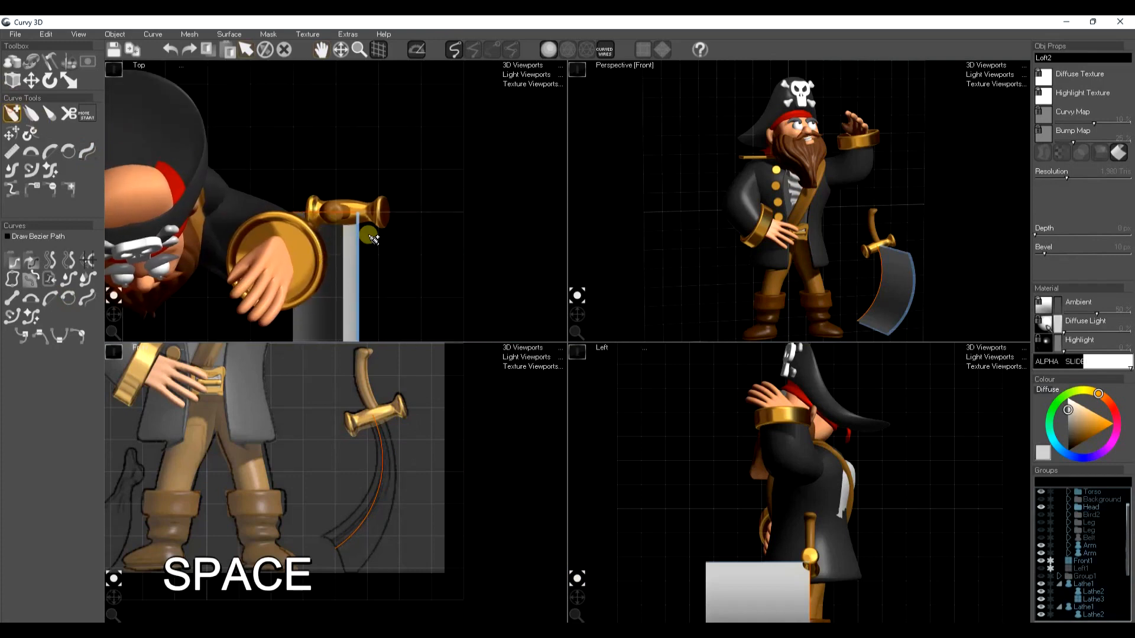
{"action": "left_click", "coordinate": [358, 207]}
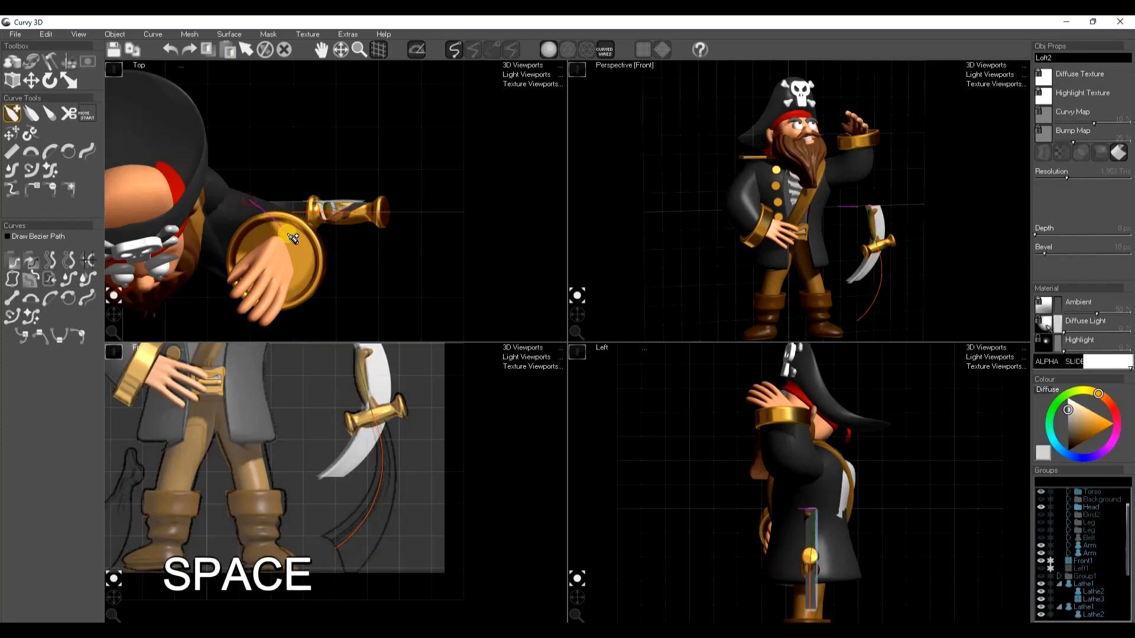
{"action": "left_click", "coordinate": [369, 190]}
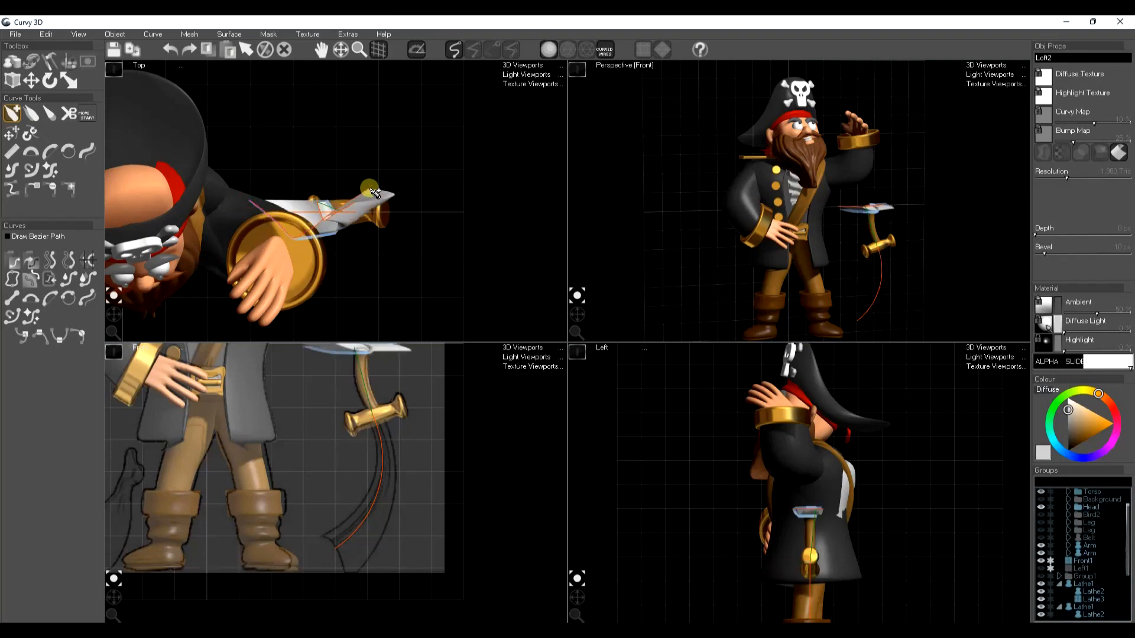
Move and rotate the blade's profile curves so the loft runs from the crossguard down to the sketched tip
{"action": "scroll", "coordinate": [383, 522], "scroll_direction": "down", "scroll_amount": 2}
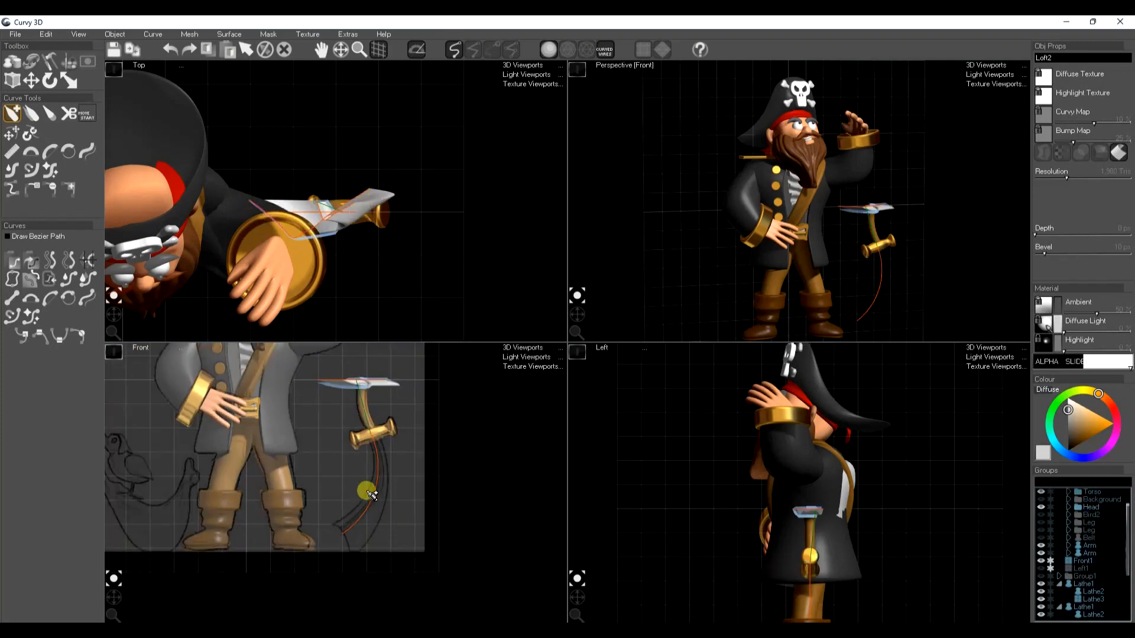
{"action": "key", "text": "w"}
{"action": "key", "text": "e"}
{"action": "key", "text": "w"}
{"action": "left_click_drag", "start_coordinate": [359, 397], "coordinate": [371, 454]}
{"action": "left_click", "coordinate": [353, 379]}
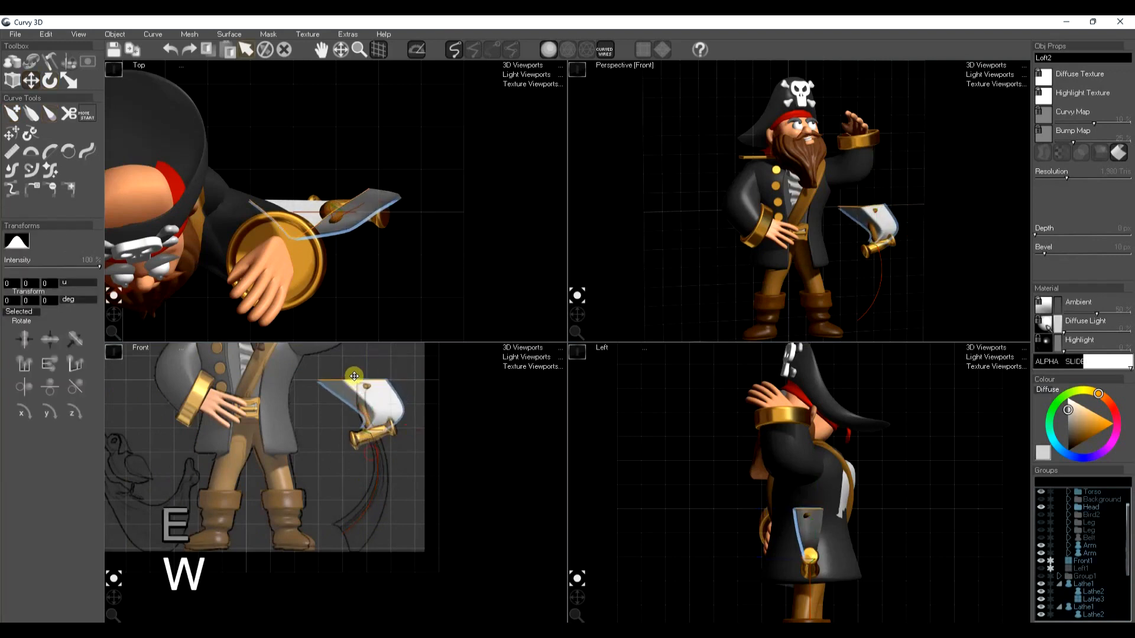
{"action": "key", "text": "e"}
{"action": "left_click_drag", "start_coordinate": [361, 404], "coordinate": [355, 559]}
Scale down the far profile curve of the blade and position it at the sketched sword tip
{"action": "key", "text": "w"}
{"action": "key", "text": "r"}
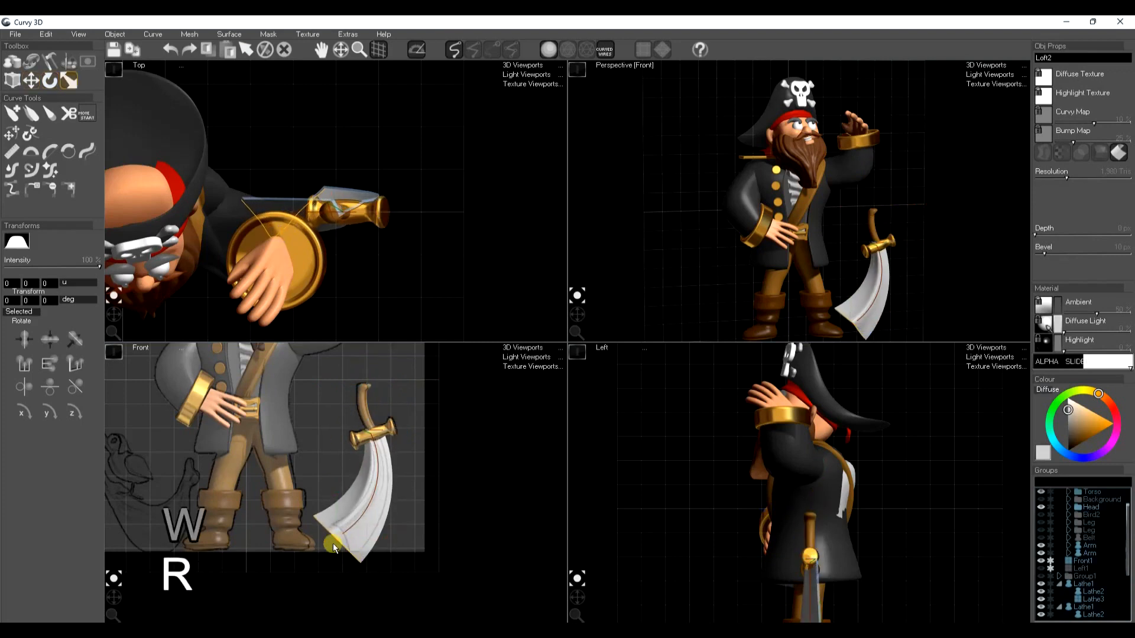
{"action": "left_click", "coordinate": [301, 561]}
{"action": "left_click", "coordinate": [321, 549]}
{"action": "key", "text": "w"}
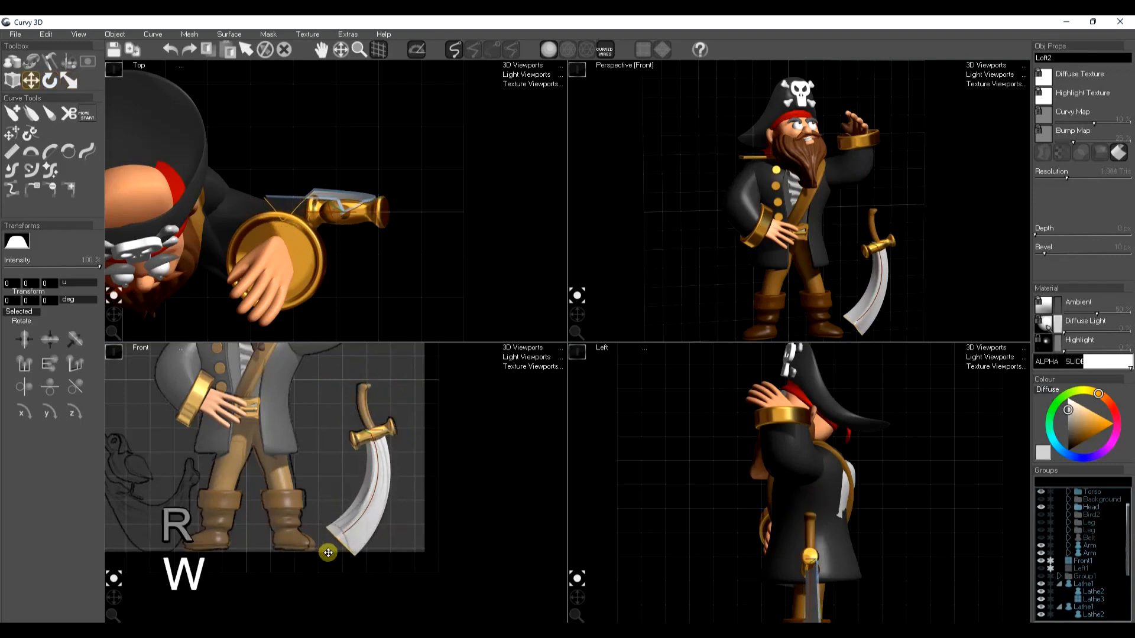
{"action": "key", "text": "e"}
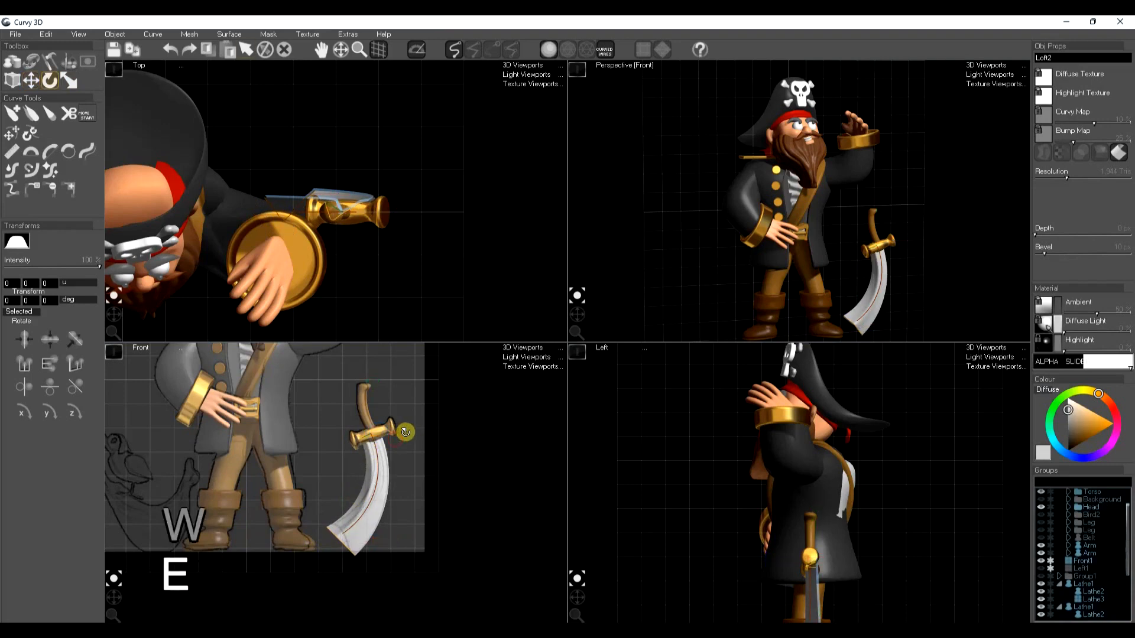
Scale the blade's profile curve beside the crossguard to narrow the base of the blade
{"action": "key", "text": "w"}
{"action": "key", "text": "r"}
{"action": "left_click", "coordinate": [346, 460]}
{"action": "left_click_drag", "start_coordinate": [345, 458], "coordinate": [364, 473]}
Reshape the blade's tip profile into a curved end matching the sketch and raise the blade's resolution
{"action": "key", "text": "w"}
{"action": "left_click", "coordinate": [331, 546]}
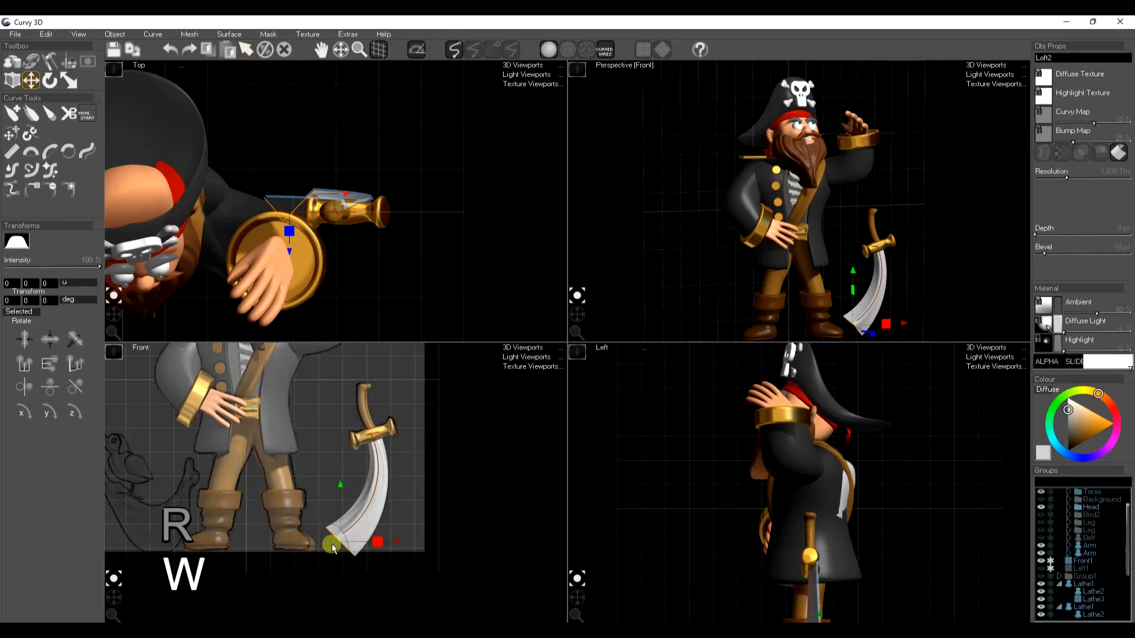
{"action": "key", "text": "t"}
{"action": "left_click_drag", "start_coordinate": [339, 541], "coordinate": [349, 541]}
{"action": "left_click", "coordinate": [85, 150]}
{"action": "left_click", "coordinate": [86, 149]}
{"action": "mouse_move", "coordinate": [318, 520]}
{"action": "left_mouse_down"}
{"action": "mouse_move", "coordinate": [347, 537]}
{"action": "mouse_move", "coordinate": [354, 567]}
{"action": "mouse_move", "coordinate": [355, 519]}
{"action": "left_mouse_up"}
{"action": "key", "text": "space"}
{"action": "left_click_drag", "start_coordinate": [1067, 177], "coordinate": [1098, 177]}
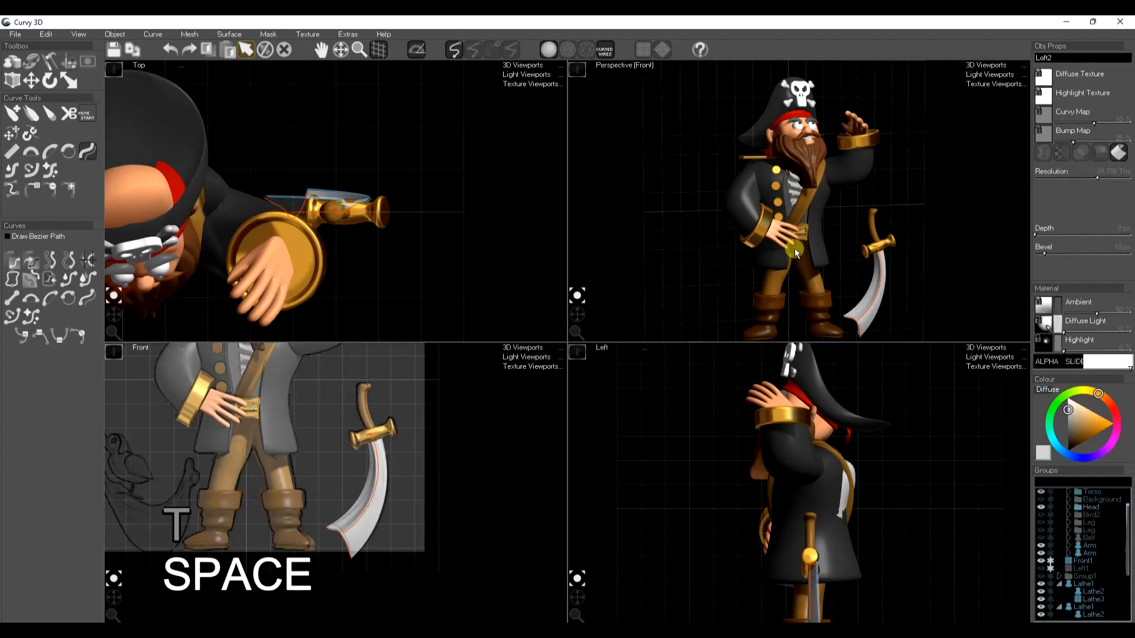
Copy the gold cuff's material onto the sword blade and turn its loft surface back on
{"action": "left_click", "coordinate": [770, 248]}
{"action": "key", "text": "ctrl+c"}
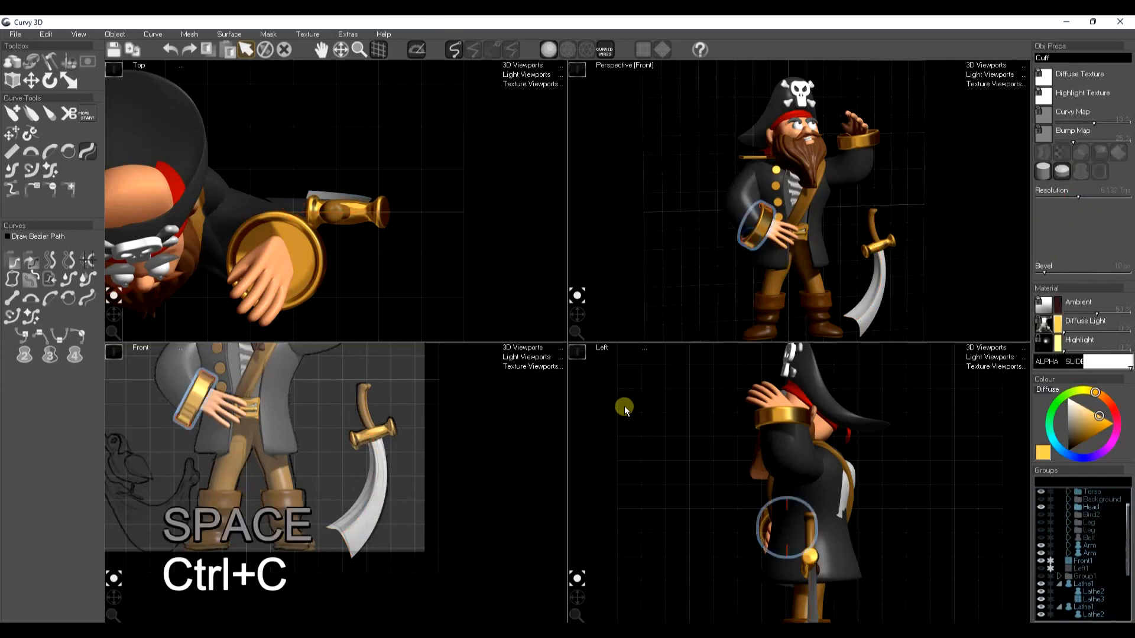
{"action": "left_click", "coordinate": [380, 495]}
{"action": "key", "text": "ctrl+f"}
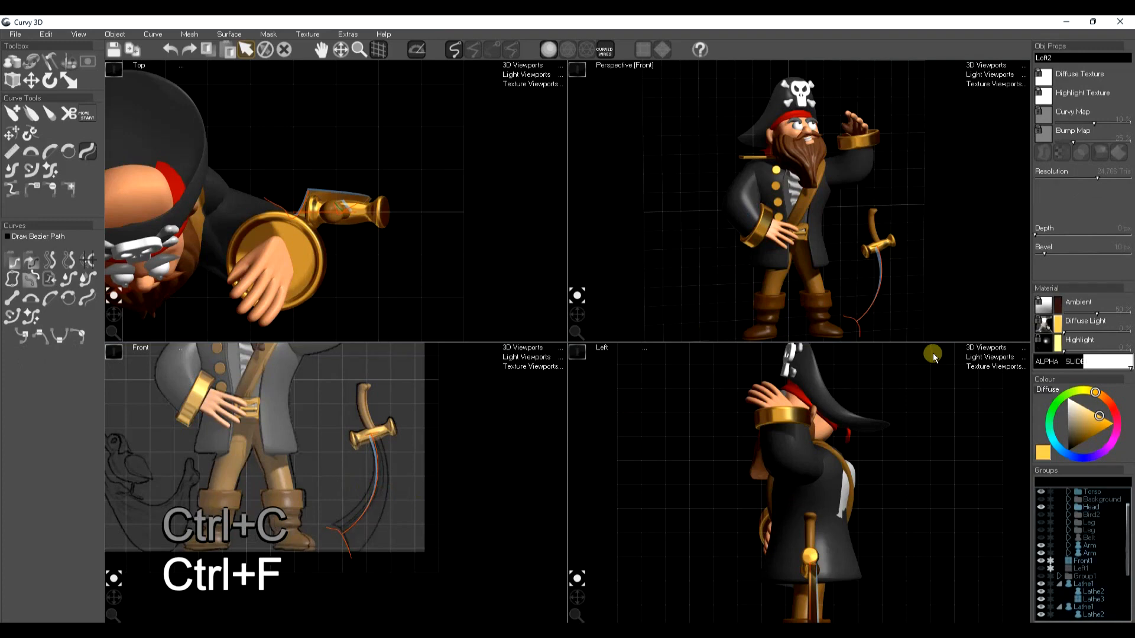
{"action": "left_click", "coordinate": [1118, 152]}
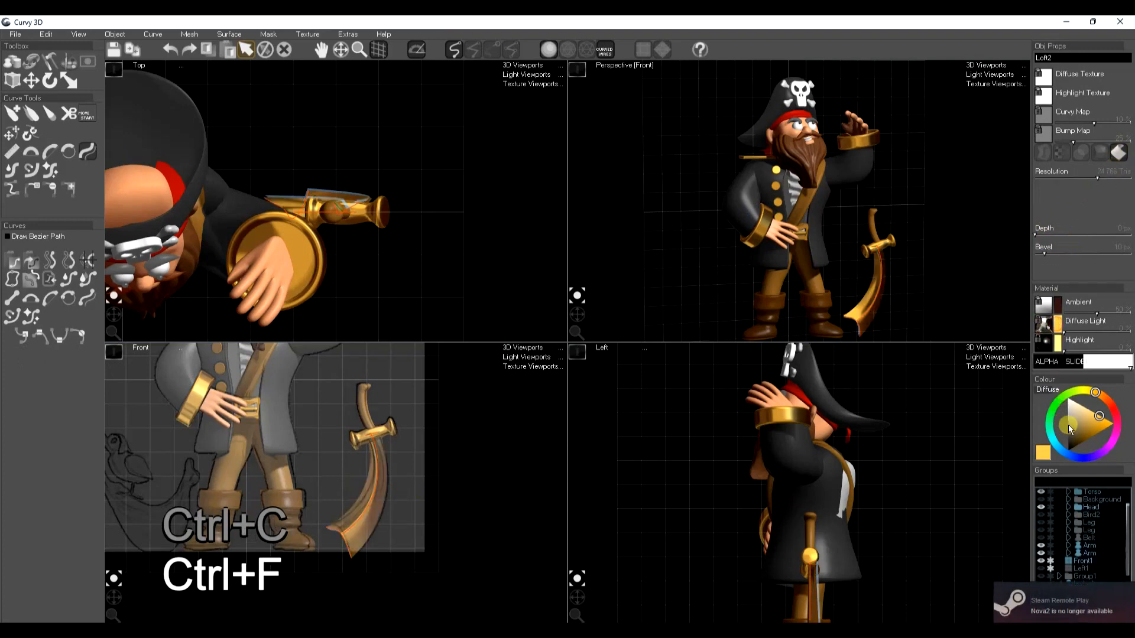
Recolour the sword blade as steel with a grey diffuse, white highlight and dark grey ambient colour
{"action": "left_click", "coordinate": [1068, 425]}
{"action": "left_click", "coordinate": [1055, 347]}
{"action": "mouse_move", "coordinate": [1071, 428]}
{"action": "left_mouse_down"}
{"action": "mouse_move", "coordinate": [1055, 406]}
{"action": "mouse_move", "coordinate": [1062, 442]}
{"action": "left_mouse_up"}
{"action": "left_click", "coordinate": [1056, 299]}
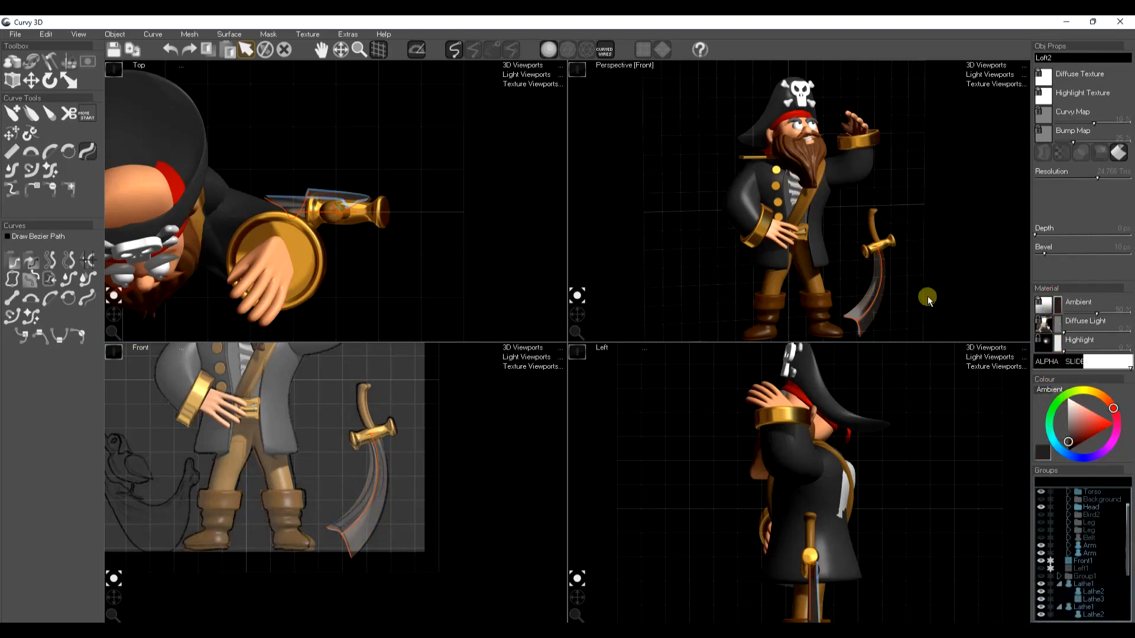
{"action": "left_click", "coordinate": [1059, 344]}
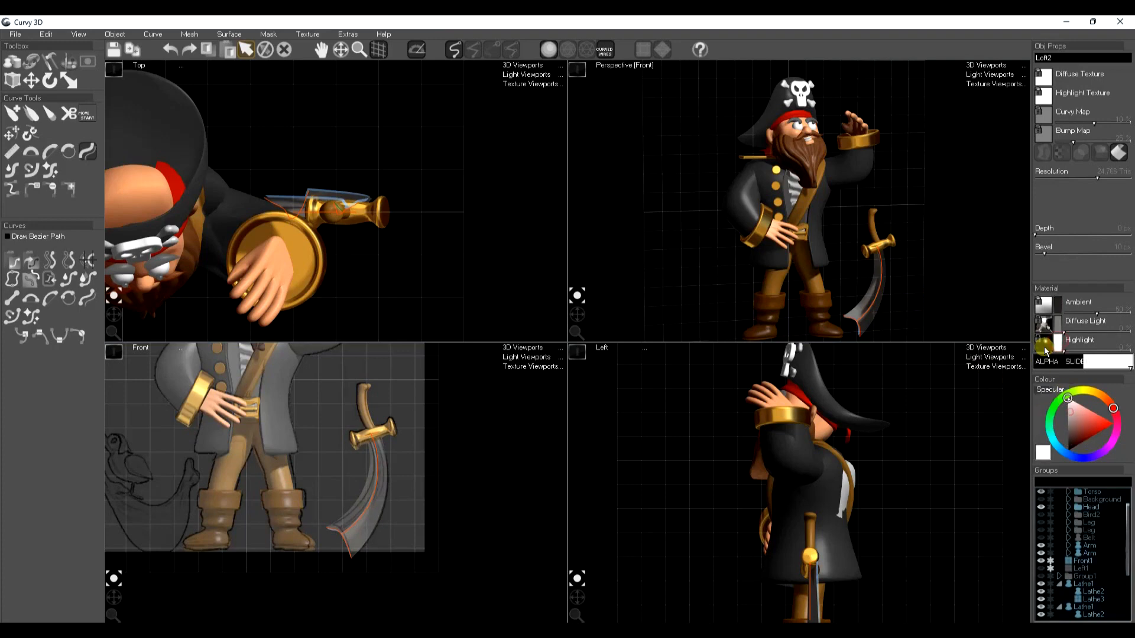
{"action": "left_click", "coordinate": [950, 302]}
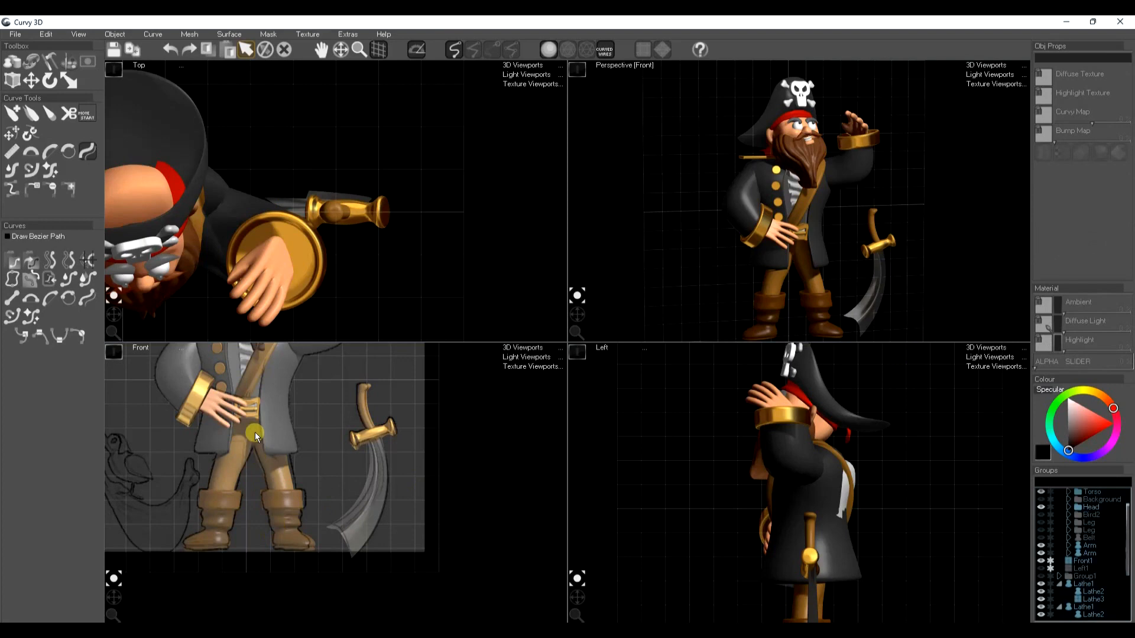
Draw a closed lathe outline over the sketched crescent shape below the bird, beside the pirate's leg
{"action": "scroll", "coordinate": [248, 481], "scroll_direction": "down", "scroll_amount": 5}
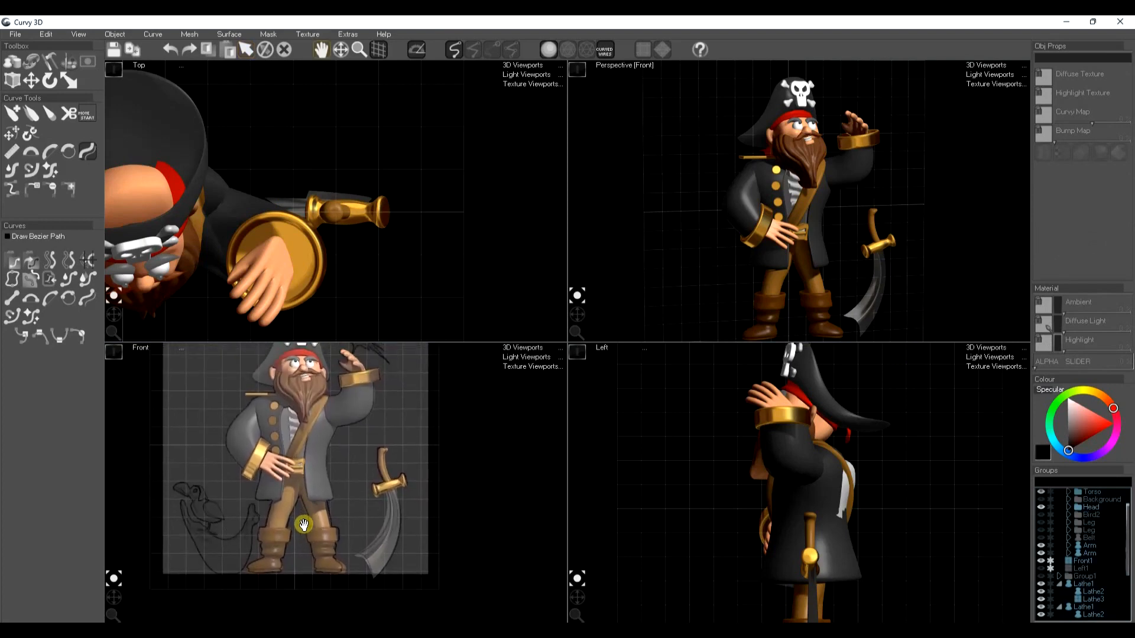
{"action": "left_click", "coordinate": [10, 61]}
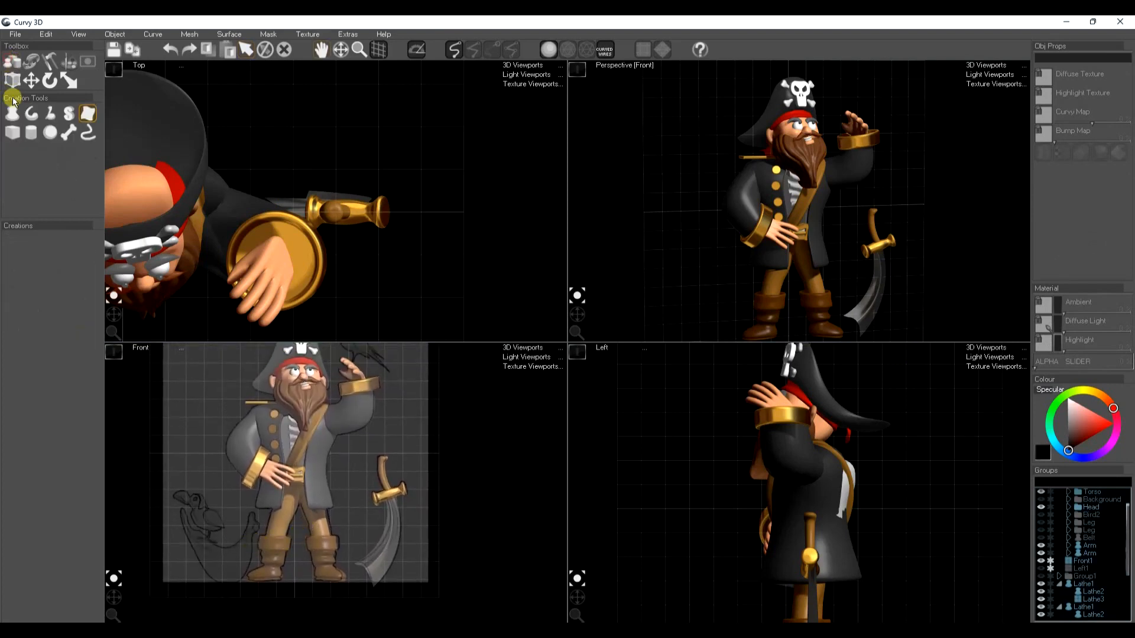
{"action": "left_click", "coordinate": [11, 113]}
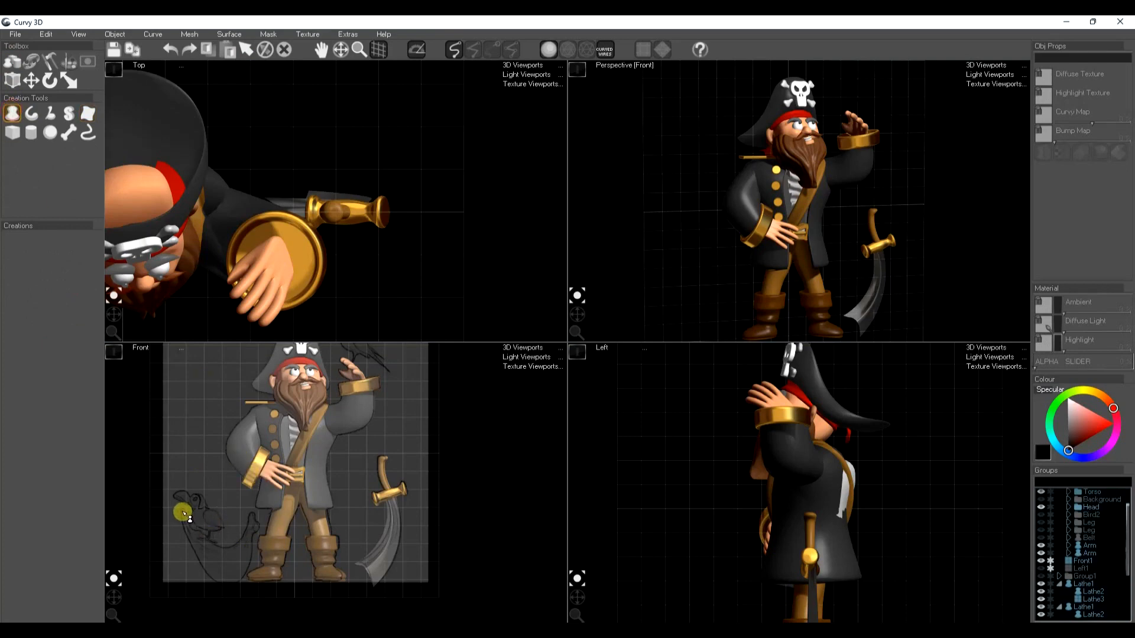
{"action": "mouse_move", "coordinate": [180, 509]}
{"action": "left_mouse_down"}
{"action": "mouse_move", "coordinate": [183, 553]}
{"action": "mouse_move", "coordinate": [211, 584]}
{"action": "mouse_move", "coordinate": [239, 576]}
{"action": "mouse_move", "coordinate": [256, 510]}
{"action": "left_mouse_up"}
{"action": "left_click_drag", "start_coordinate": [196, 530], "coordinate": [221, 551]}
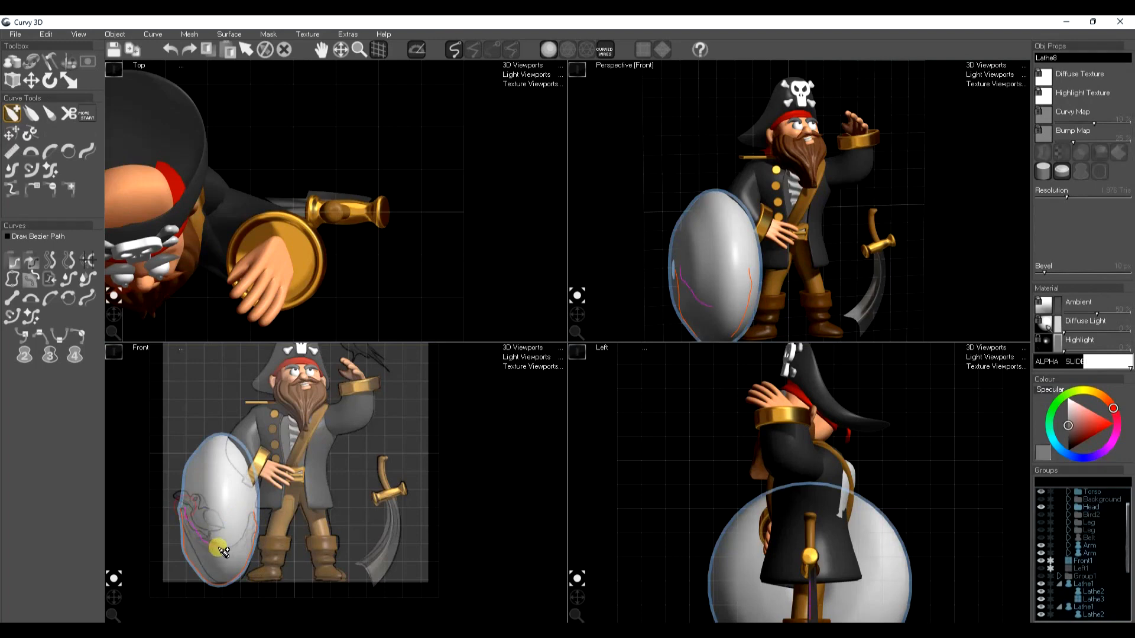
{"action": "left_click_drag", "start_coordinate": [254, 516], "coordinate": [255, 512]}
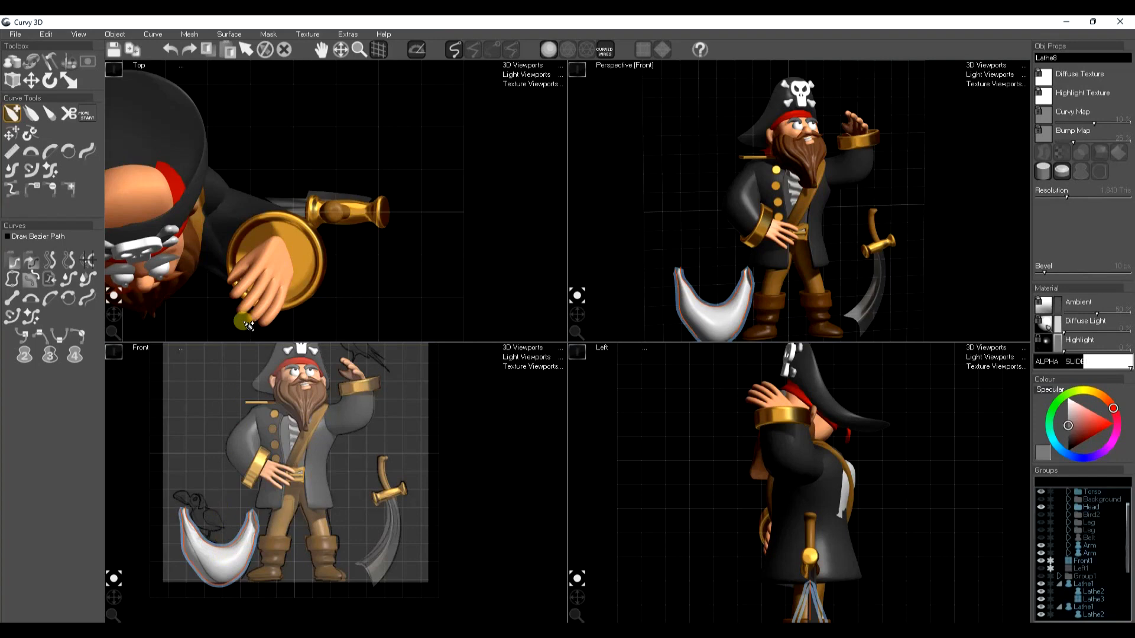
Convert the crescent shape to a mesh and stretch its depth in the top view
{"action": "scroll", "coordinate": [325, 261], "scroll_direction": "down", "scroll_amount": 3}
{"action": "middle_click_drag", "start_coordinate": [321, 326], "coordinate": [470, 322]}
{"action": "key", "text": "e"}
{"action": "key", "text": "r"}
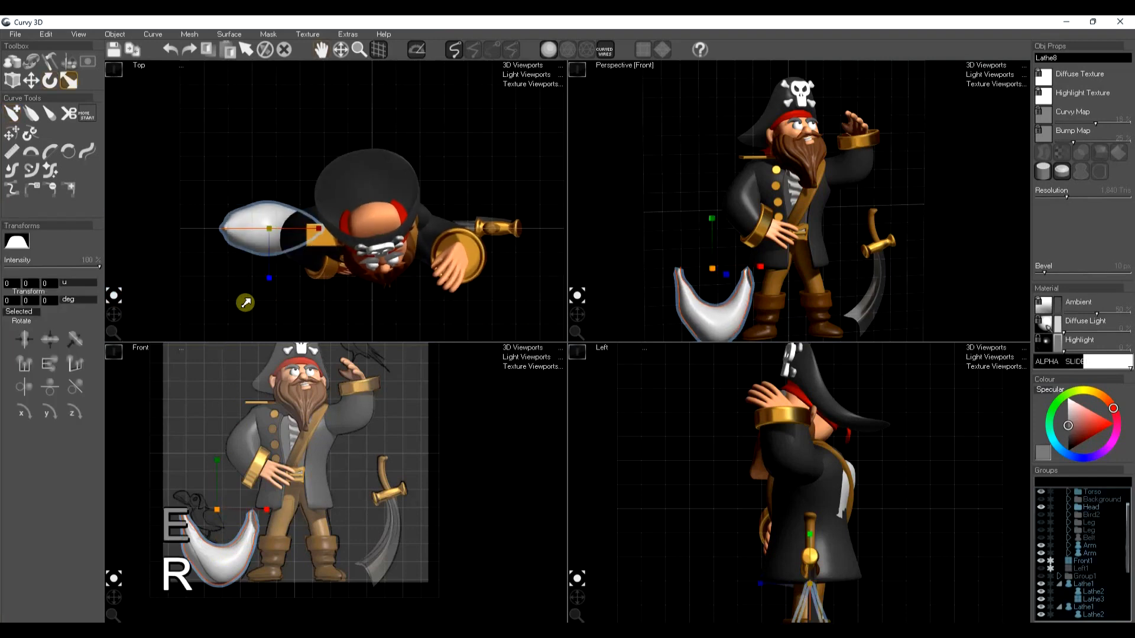
{"action": "key", "text": "k"}
{"action": "left_click_drag", "start_coordinate": [270, 278], "coordinate": [276, 335]}
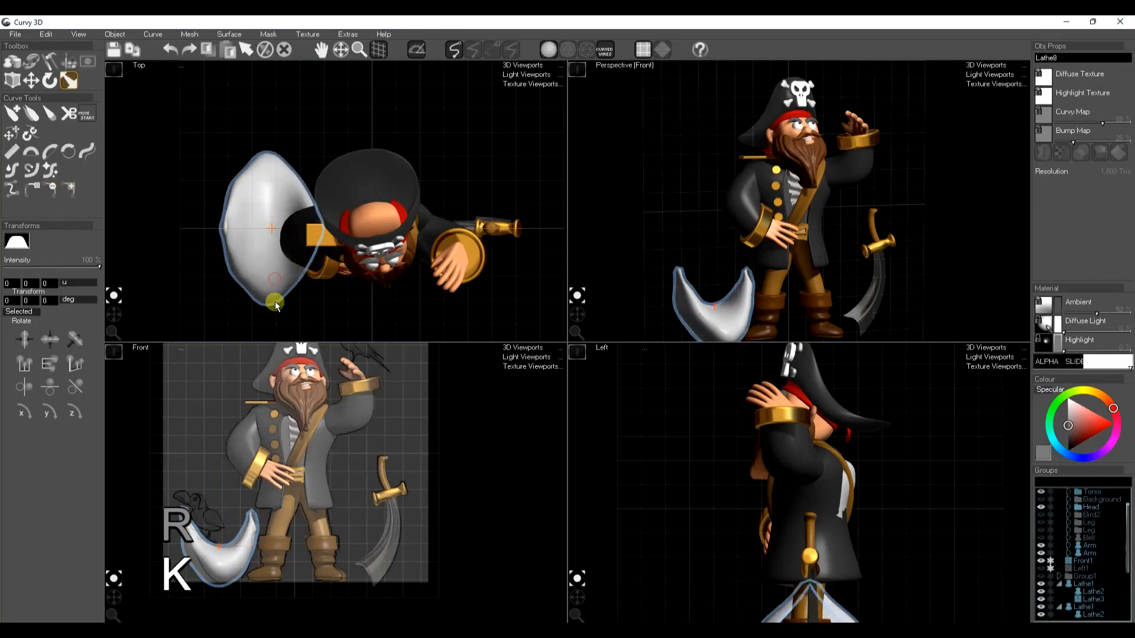
Trim the crescent mesh's front and back along two lines drawn in the top view and bake the trim
{"action": "left_click", "coordinate": [54, 62]}
{"action": "left_click", "coordinate": [13, 411]}
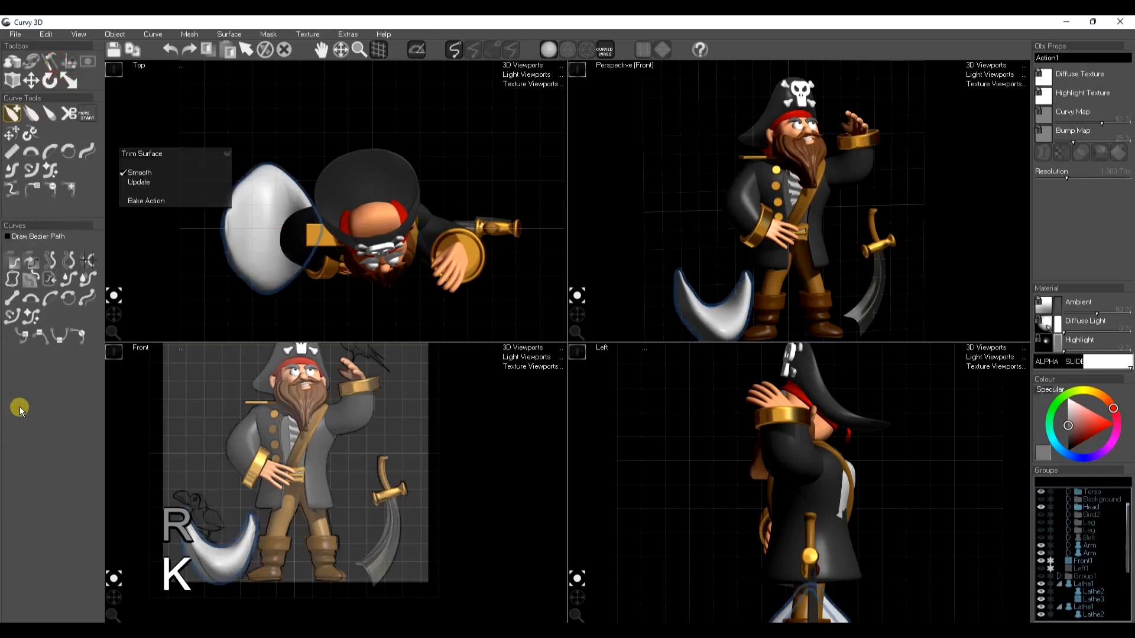
{"action": "left_click_drag", "start_coordinate": [201, 254], "coordinate": [355, 272]}
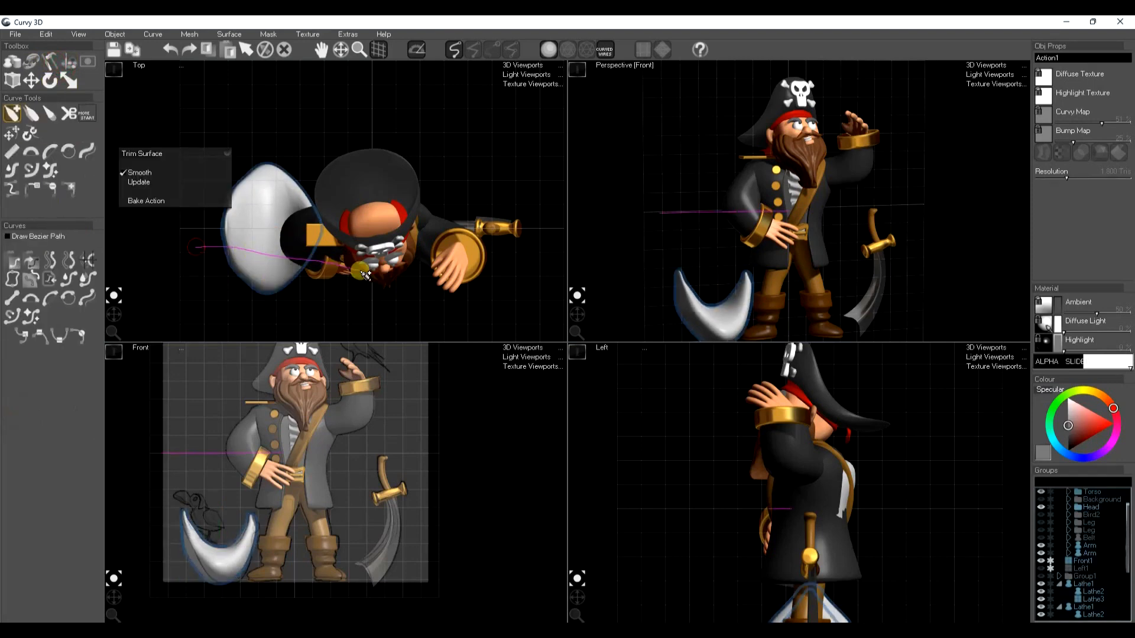
{"action": "left_click_drag", "start_coordinate": [212, 213], "coordinate": [356, 211]}
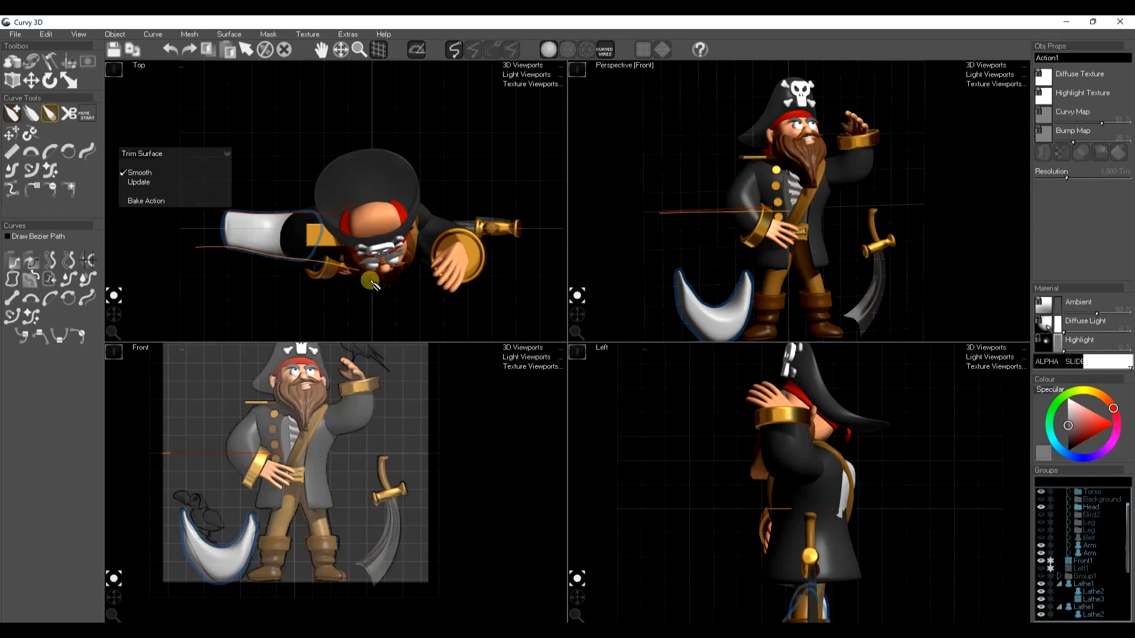
{"action": "key", "text": "t"}
{"action": "left_click", "coordinate": [383, 267]}
{"action": "mouse_move", "coordinate": [382, 266]}
{"action": "left_mouse_down"}
{"action": "mouse_move", "coordinate": [387, 239]}
{"action": "mouse_move", "coordinate": [393, 272]}
{"action": "left_mouse_up"}
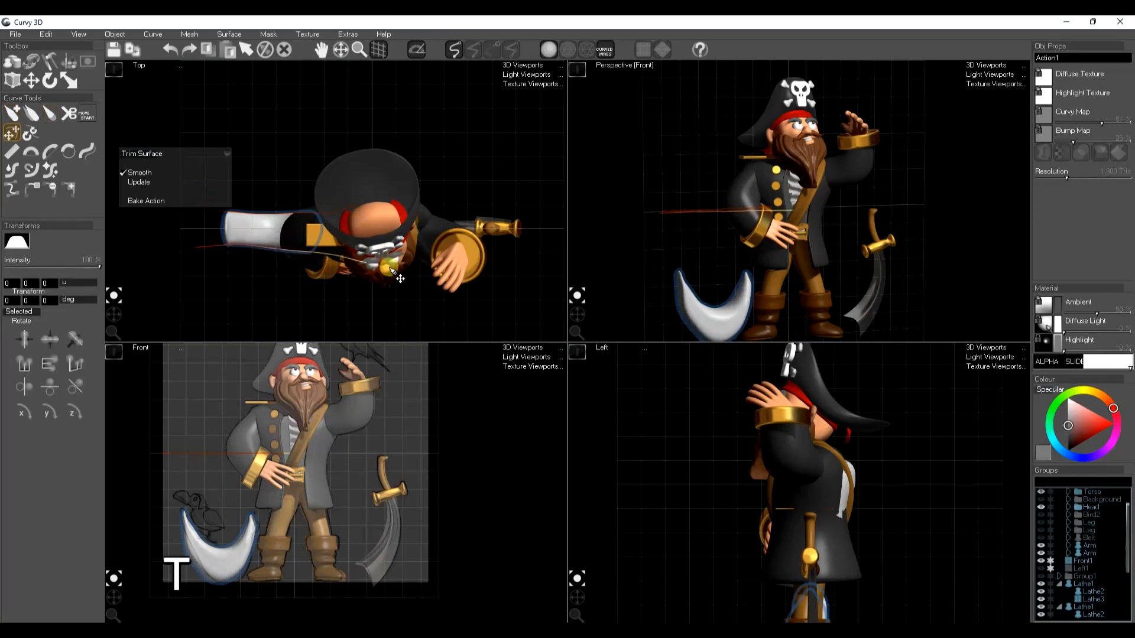
{"action": "key", "text": "k"}
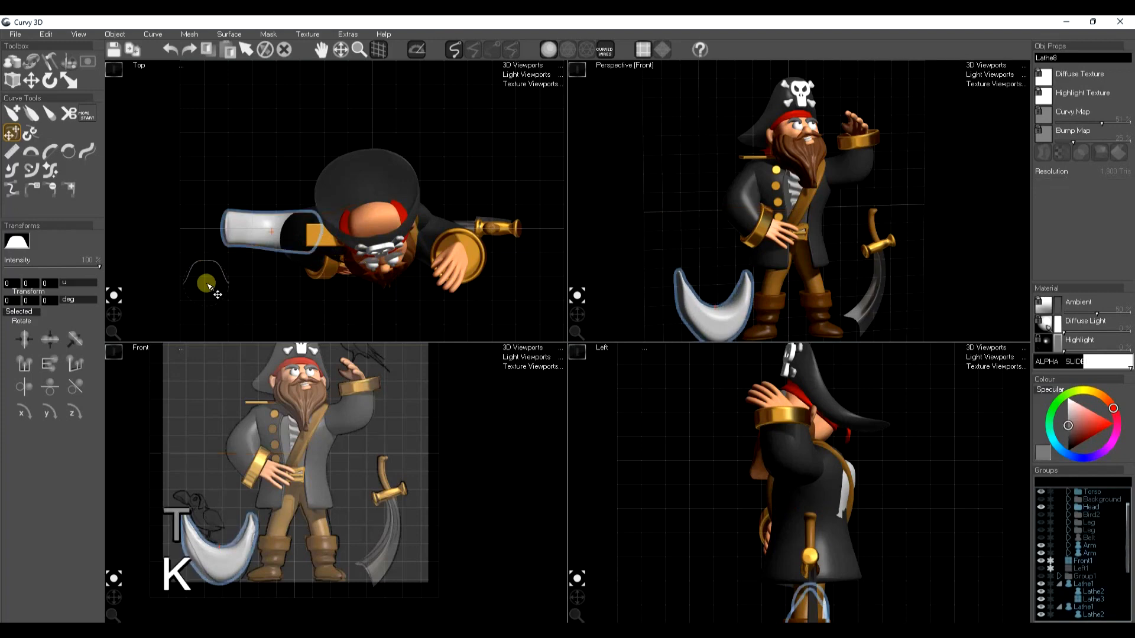
Rotate the trimmed crescent mesh at an angle to the pirate in the top view
{"action": "key", "text": "e"}
{"action": "left_click_drag", "start_coordinate": [282, 241], "coordinate": [299, 267]}
{"action": "left_click_drag", "start_coordinate": [269, 549], "coordinate": [247, 558]}
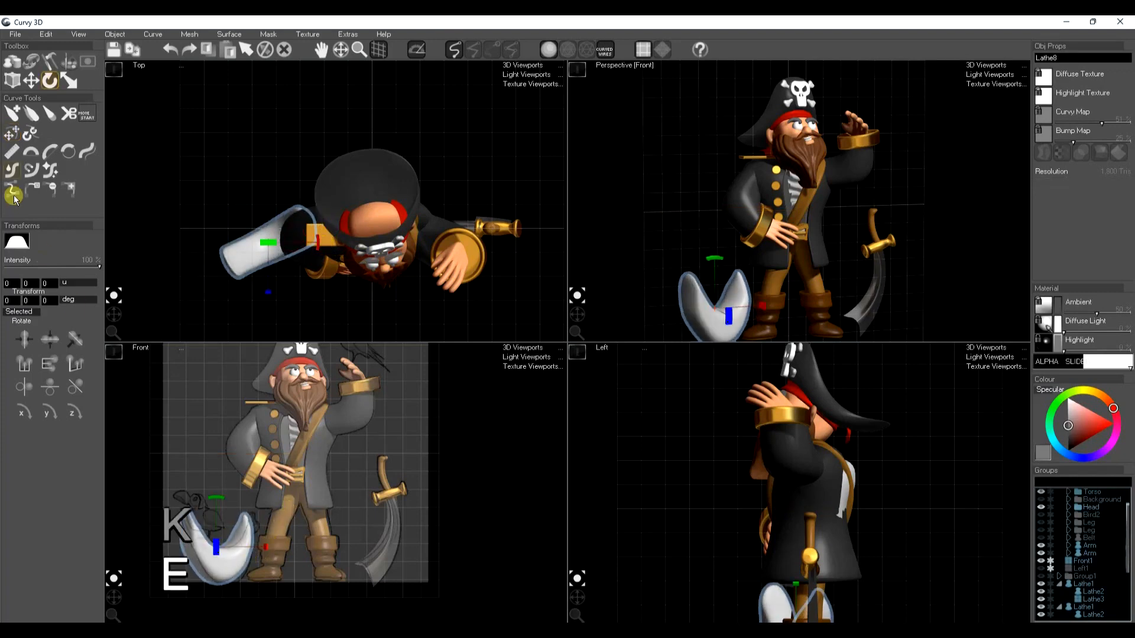
Push and pull the crescent mesh's rim and tips with the soft move brush to make its outline irregular
{"action": "left_click", "coordinate": [49, 83]}
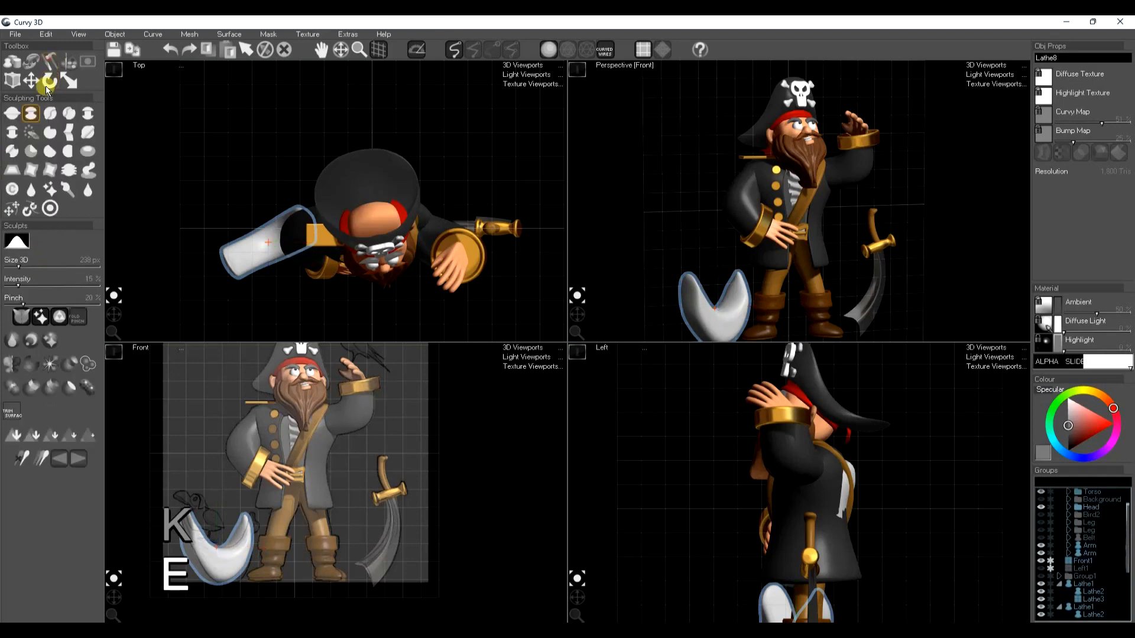
{"action": "left_click", "coordinate": [13, 208]}
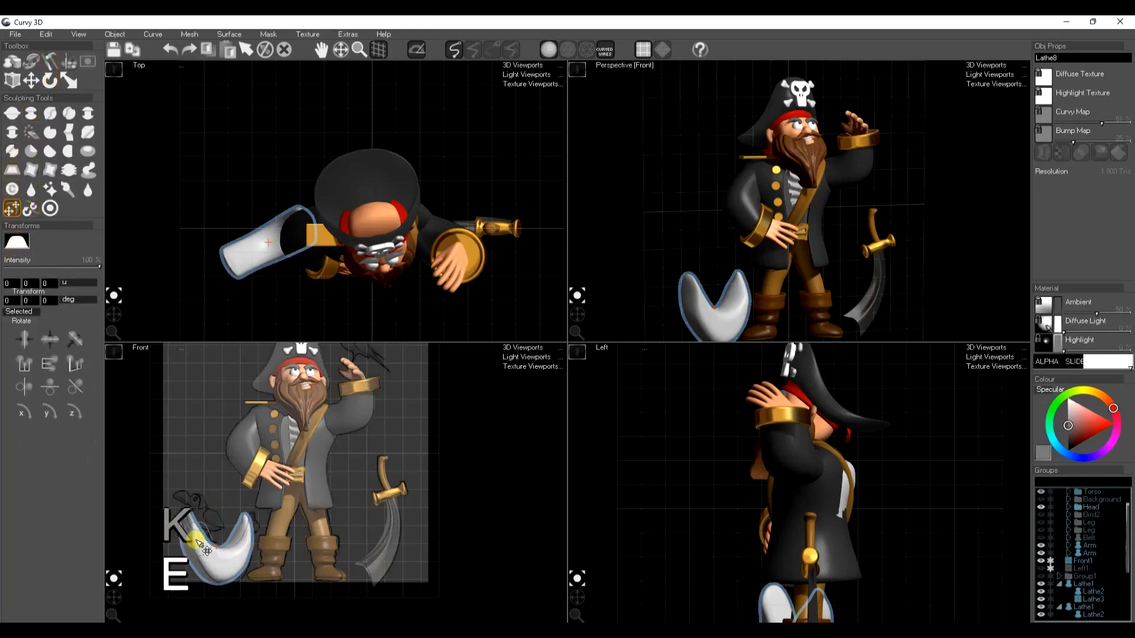
{"action": "mouse_move", "coordinate": [207, 543]}
{"action": "left_mouse_down"}
{"action": "mouse_move", "coordinate": [273, 528]}
{"action": "mouse_move", "coordinate": [255, 528]}
{"action": "left_mouse_up"}
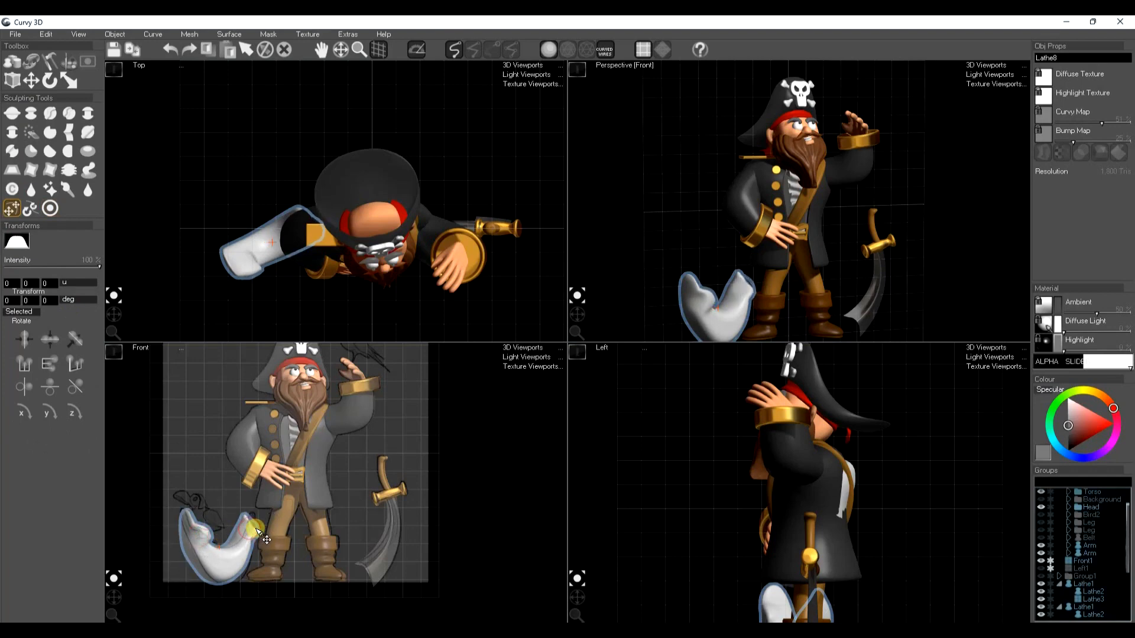
{"action": "middle_click_drag", "start_coordinate": [684, 324], "coordinate": [683, 283]}
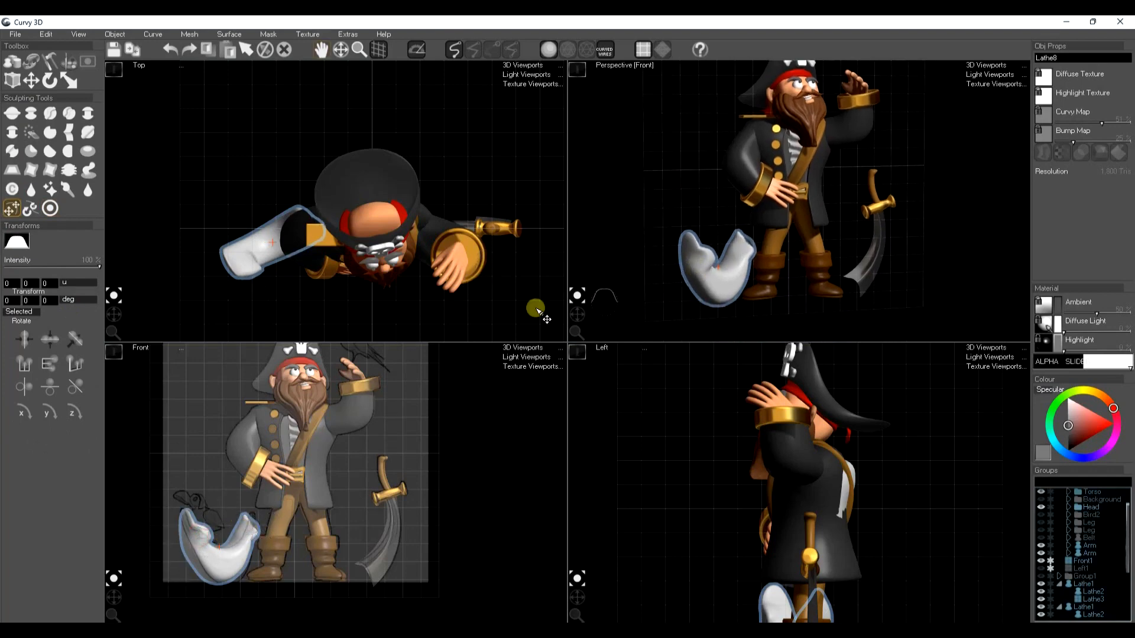
Sculpt fine folds across the front of the crescent mesh with a 40 px brush and surface subdivision
{"action": "left_click", "coordinate": [48, 64]}
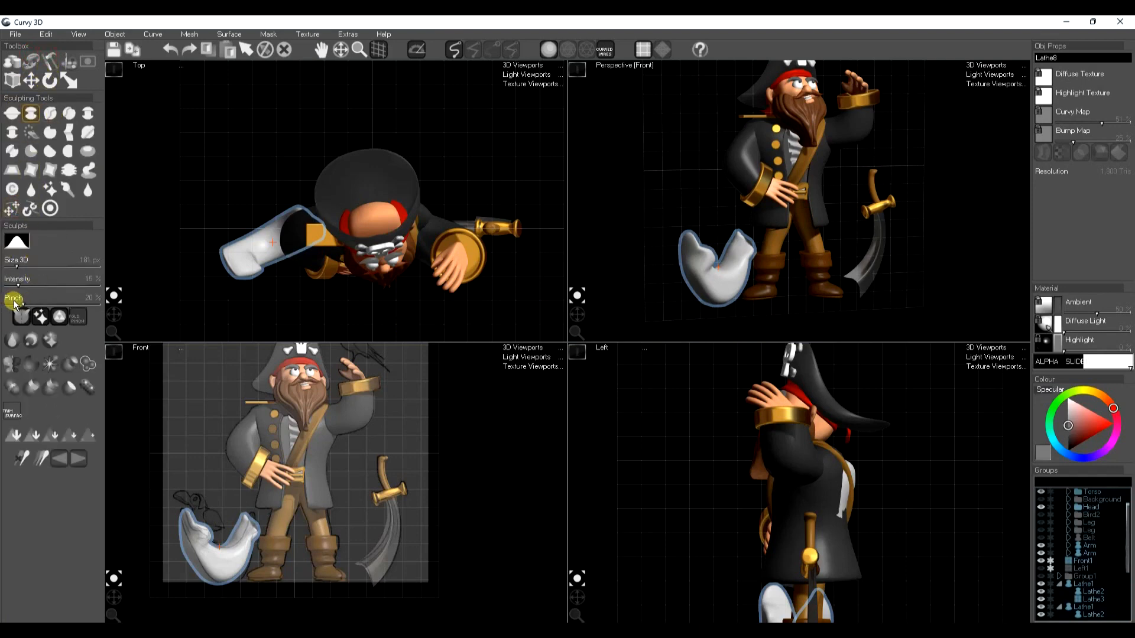
{"action": "left_click_drag", "start_coordinate": [222, 556], "coordinate": [226, 559], "text": "ctrl+shift"}
{"action": "key", "text": "j"}
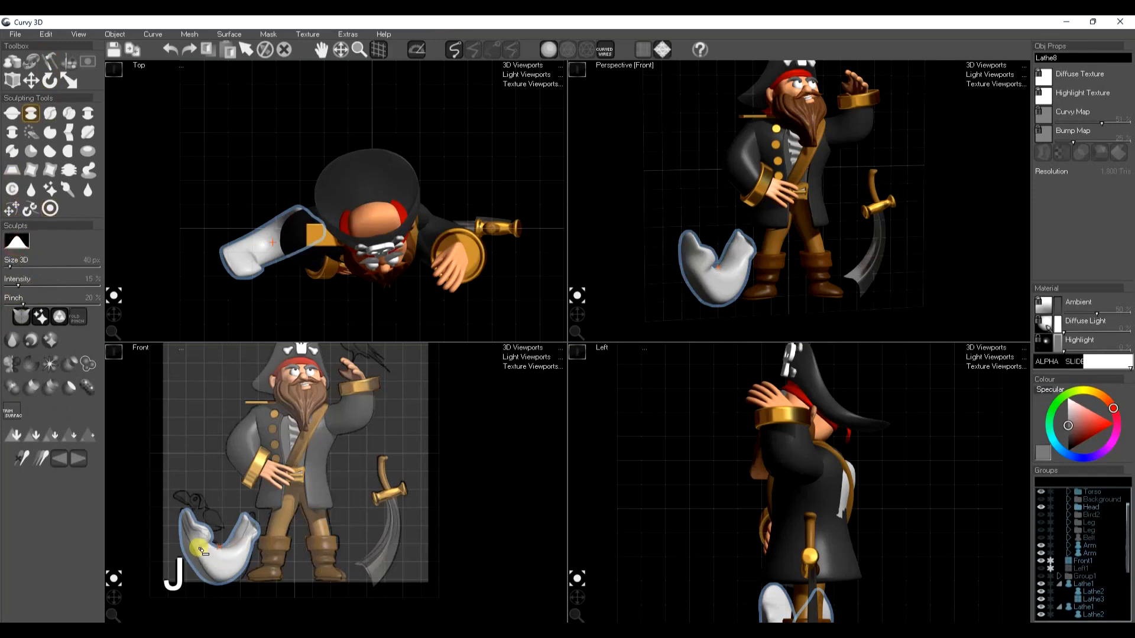
{"action": "mouse_move", "coordinate": [236, 558]}
{"action": "left_mouse_down"}
{"action": "mouse_move", "coordinate": [225, 565]}
{"action": "mouse_move", "coordinate": [254, 522]}
{"action": "mouse_move", "coordinate": [187, 524]}
{"action": "mouse_move", "coordinate": [221, 593]}
{"action": "left_mouse_up"}
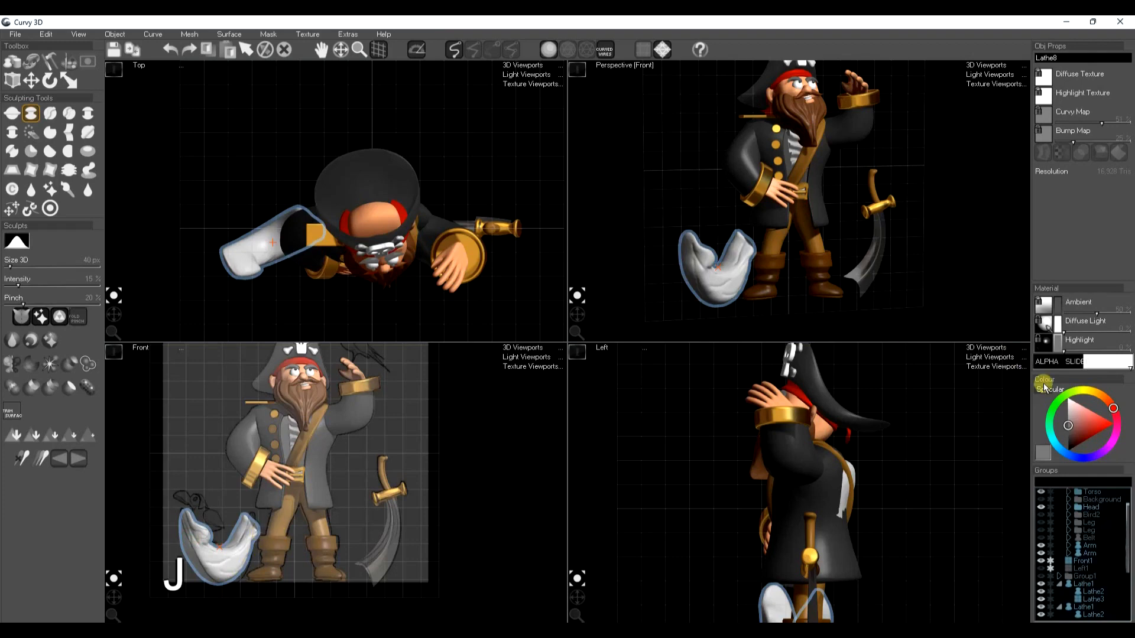
Give the crescent mesh a brown highlight and a tan diffuse colour, and deselect it
{"action": "left_click", "coordinate": [1097, 393]}
{"action": "left_click", "coordinate": [1086, 440]}
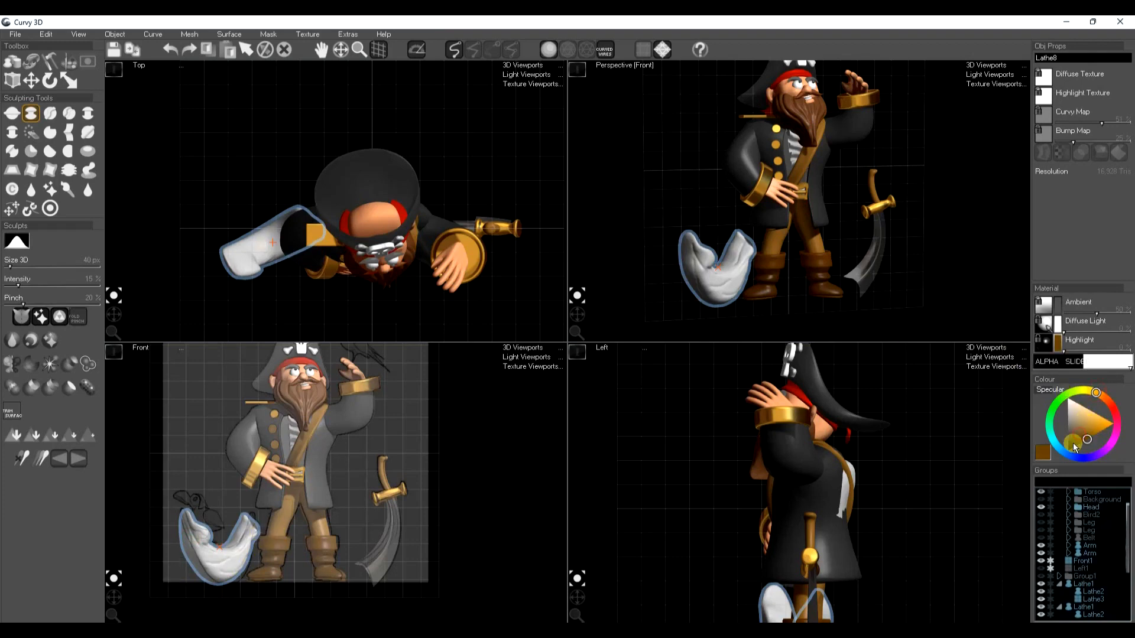
{"action": "left_click", "coordinate": [1060, 321]}
{"action": "left_click", "coordinate": [1079, 430]}
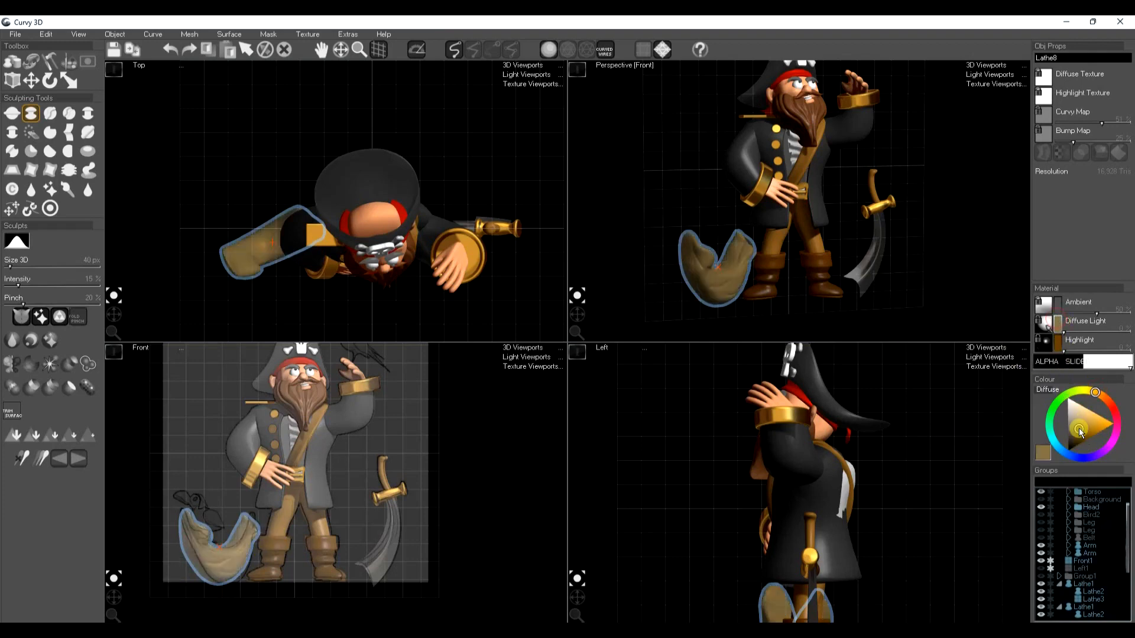
{"action": "key", "text": "space"}
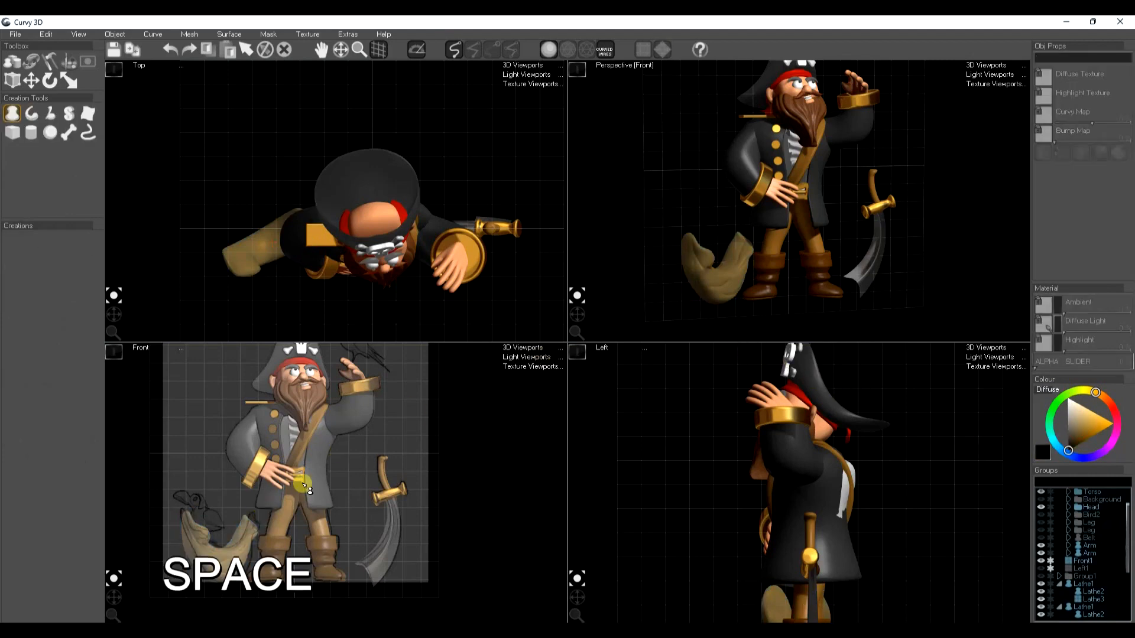
{"action": "scroll", "coordinate": [188, 526], "scroll_direction": "up", "scroll_amount": 10}
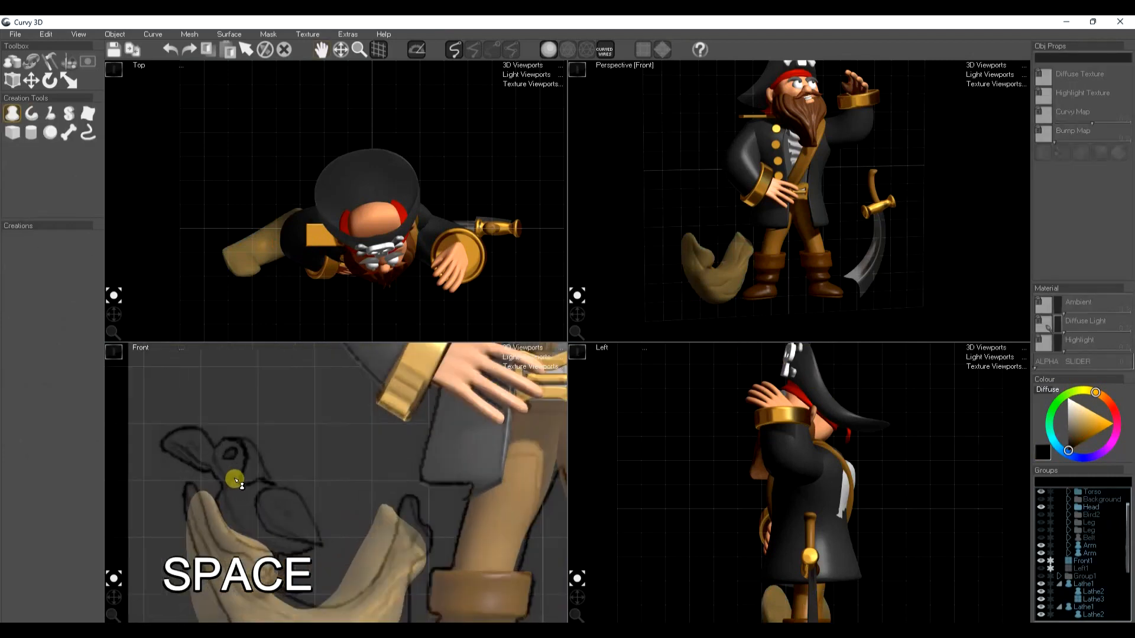
Draw the bird's beak as lathe shapes over the front sketch and soft-move its lower edge to match the outline
{"action": "middle_click_drag", "start_coordinate": [203, 464], "coordinate": [348, 475]}
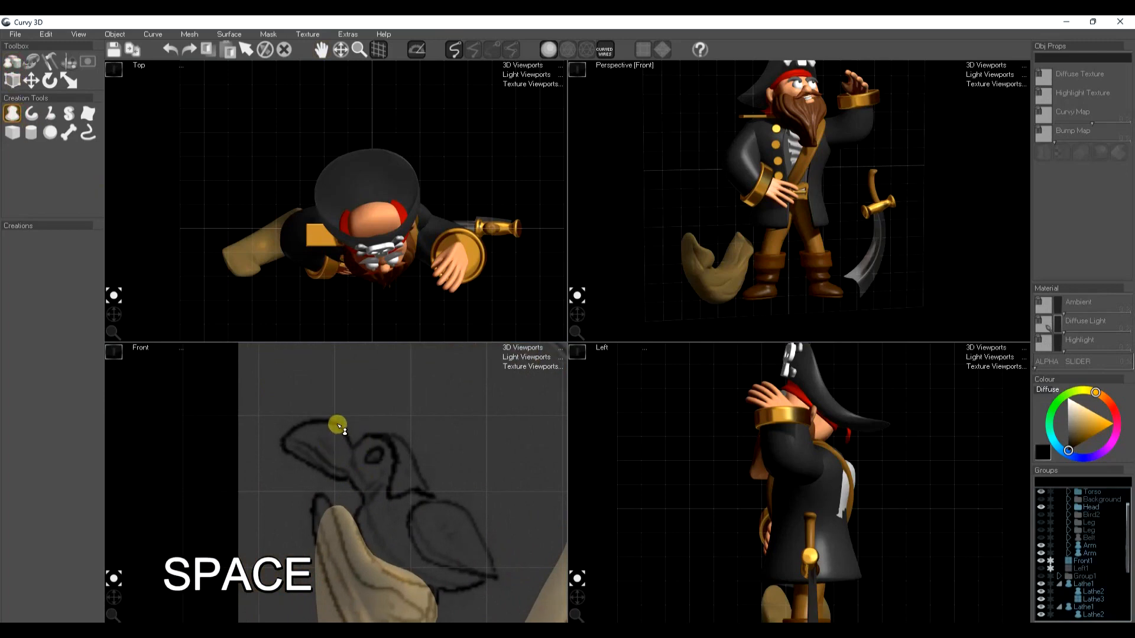
{"action": "mouse_move", "coordinate": [313, 424]}
{"action": "left_mouse_down"}
{"action": "mouse_move", "coordinate": [289, 433]}
{"action": "mouse_move", "coordinate": [292, 460]}
{"action": "mouse_move", "coordinate": [323, 475]}
{"action": "left_mouse_up"}
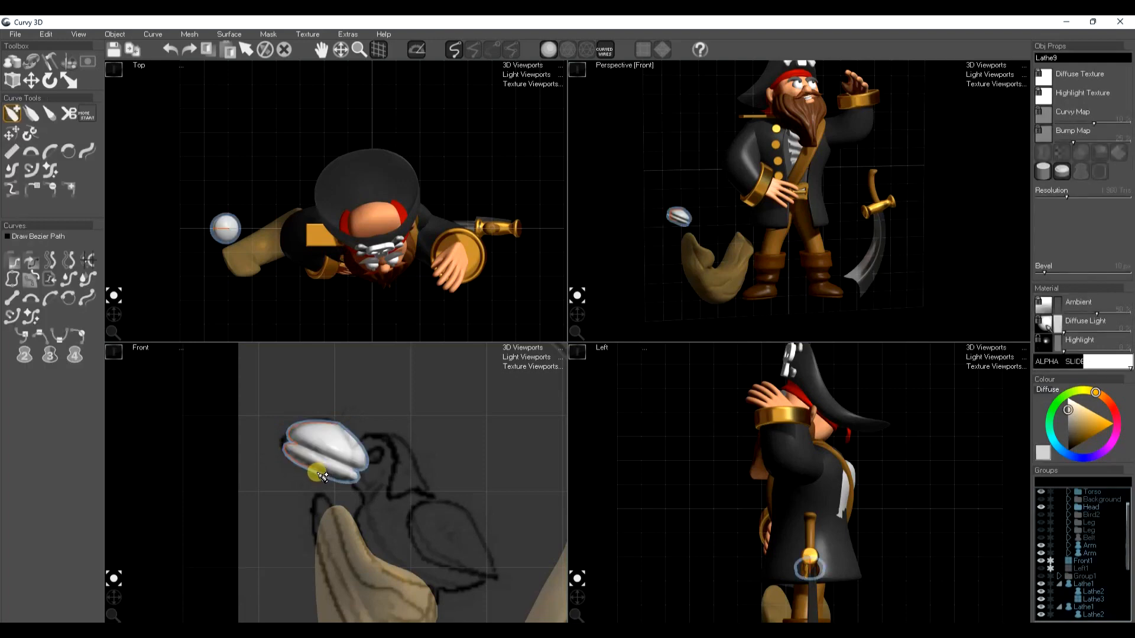
{"action": "key", "text": "k"}
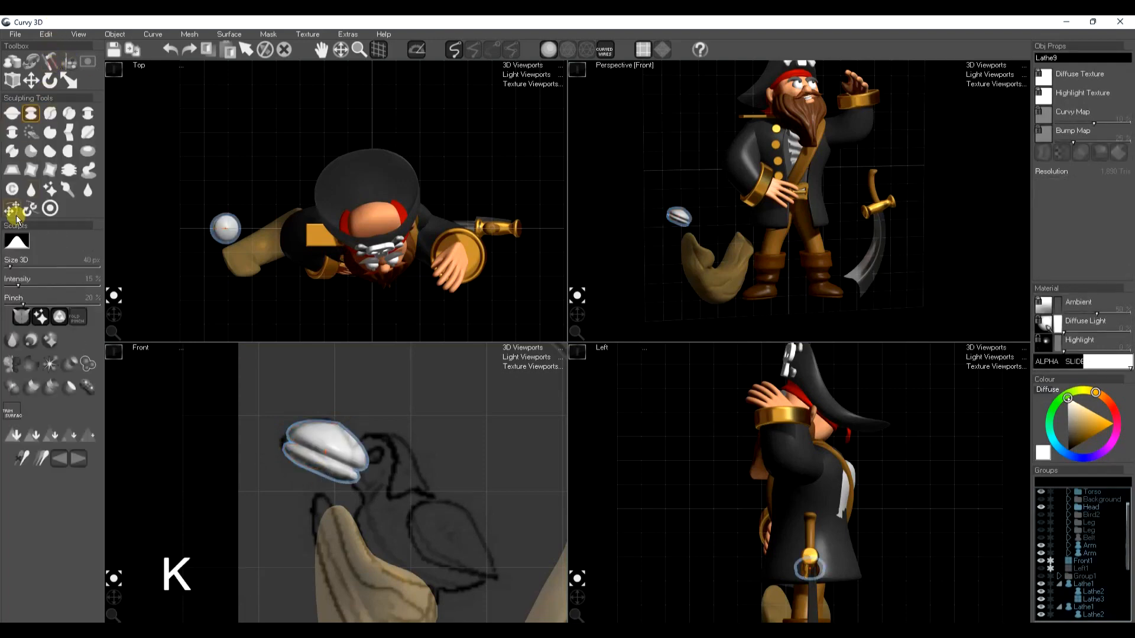
{"action": "left_click", "coordinate": [12, 210]}
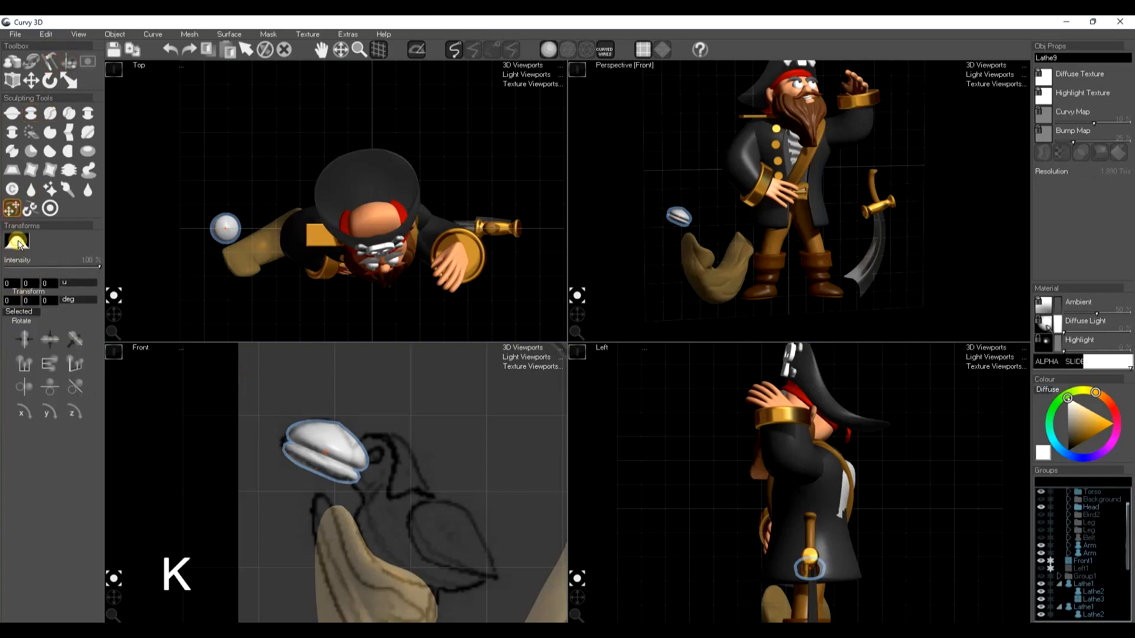
{"action": "left_click_drag", "start_coordinate": [333, 467], "coordinate": [358, 485]}
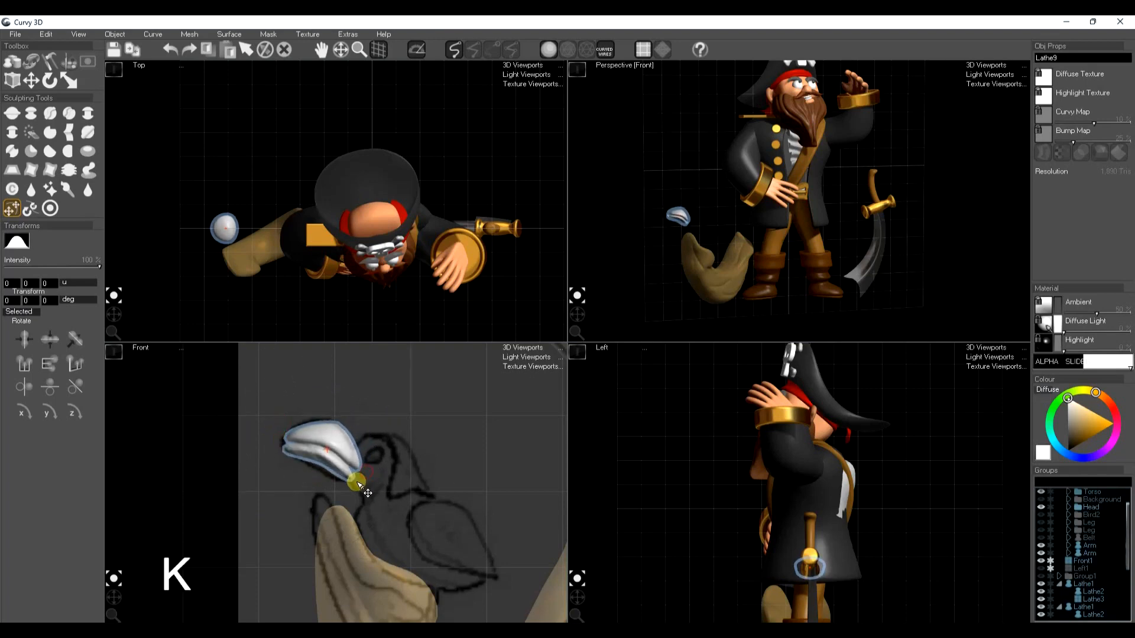
{"action": "key", "text": "space"}
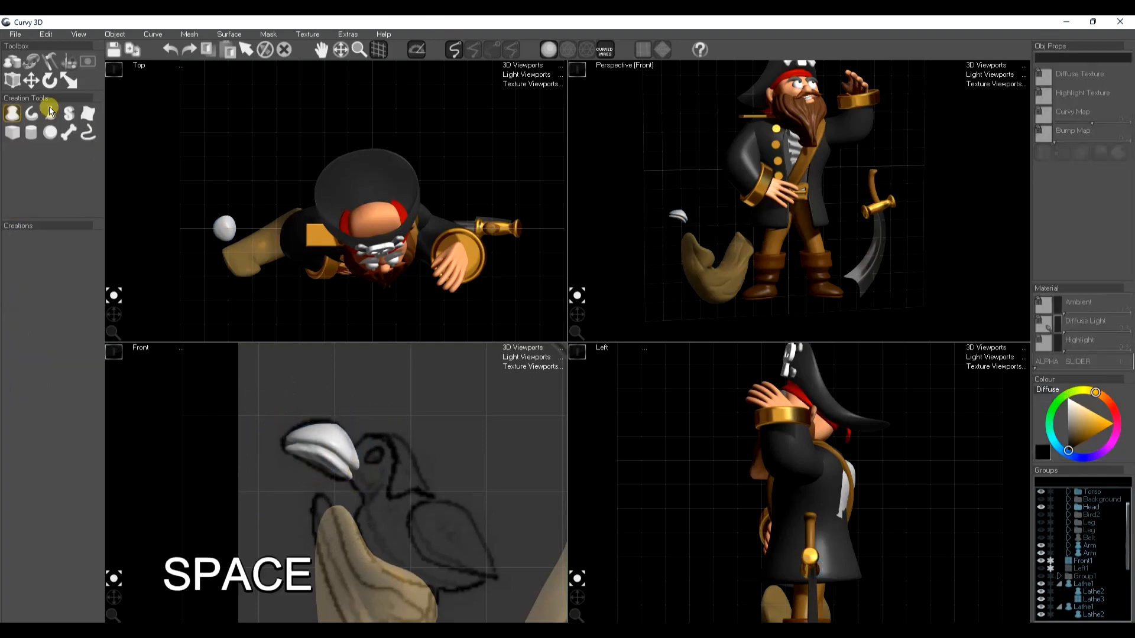
Draw the bird's head and body as a lathe shape over the front sketch, from behind the beak to the tail
{"action": "left_click", "coordinate": [12, 115]}
{"action": "mouse_move", "coordinate": [353, 451]}
{"action": "left_mouse_down"}
{"action": "mouse_move", "coordinate": [355, 532]}
{"action": "mouse_move", "coordinate": [389, 581]}
{"action": "mouse_move", "coordinate": [430, 595]}
{"action": "mouse_move", "coordinate": [486, 578]}
{"action": "left_mouse_up"}
{"action": "mouse_move", "coordinate": [372, 428]}
{"action": "left_mouse_down"}
{"action": "mouse_move", "coordinate": [395, 434]}
{"action": "mouse_move", "coordinate": [408, 485]}
{"action": "mouse_move", "coordinate": [480, 534]}
{"action": "mouse_move", "coordinate": [497, 572]}
{"action": "left_mouse_up"}
Draw the bird's wing as a lathe shape over the sketch and move it forward onto the side of the body
{"action": "key", "text": "space"}
{"action": "mouse_move", "coordinate": [412, 536]}
{"action": "left_mouse_down"}
{"action": "mouse_move", "coordinate": [452, 576]}
{"action": "mouse_move", "coordinate": [499, 596]}
{"action": "left_mouse_up"}
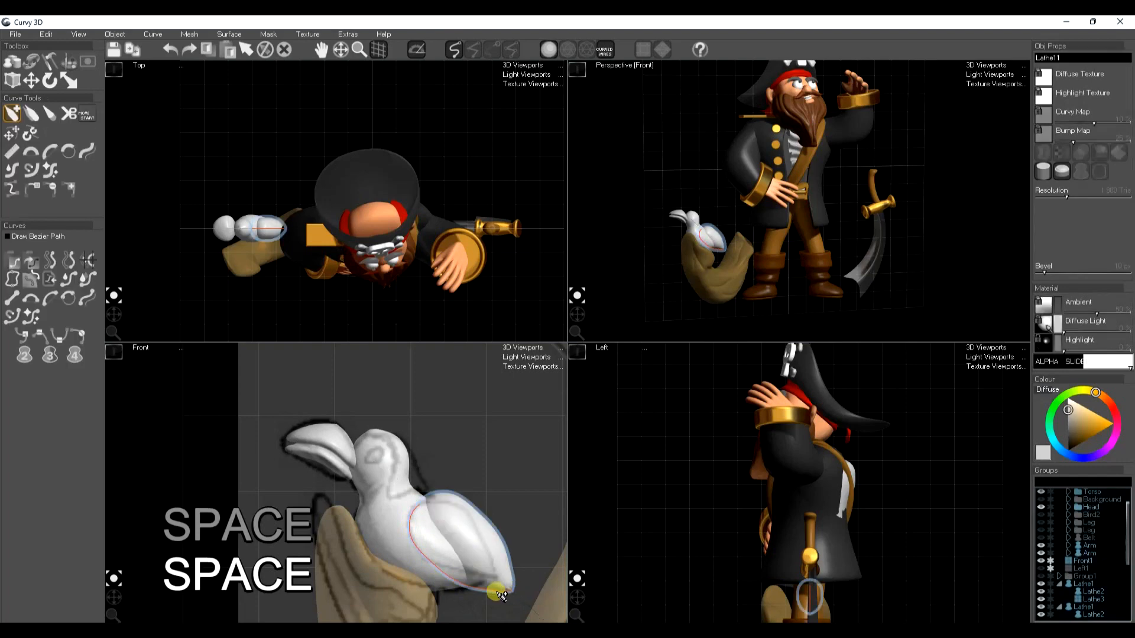
{"action": "key", "text": "t"}
{"action": "key", "text": "space"}
{"action": "key", "text": "w"}
{"action": "left_click_drag", "start_coordinate": [497, 524], "coordinate": [462, 537]}
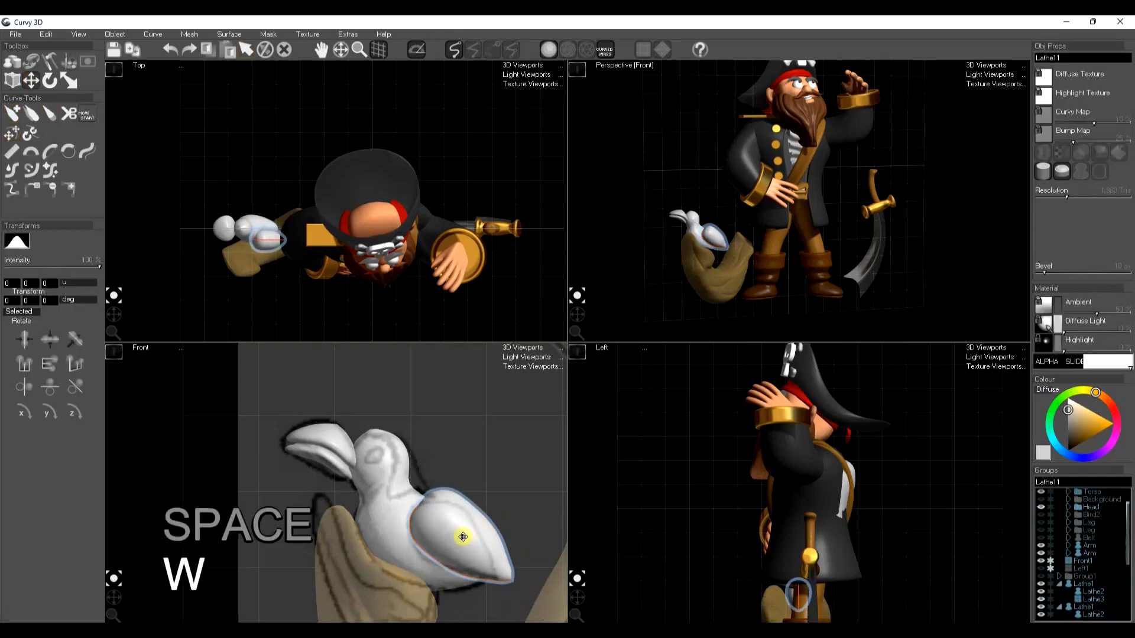
Draw a small oval eye on the bird's head and bring it forward to the head's surface
{"action": "key", "text": "space"}
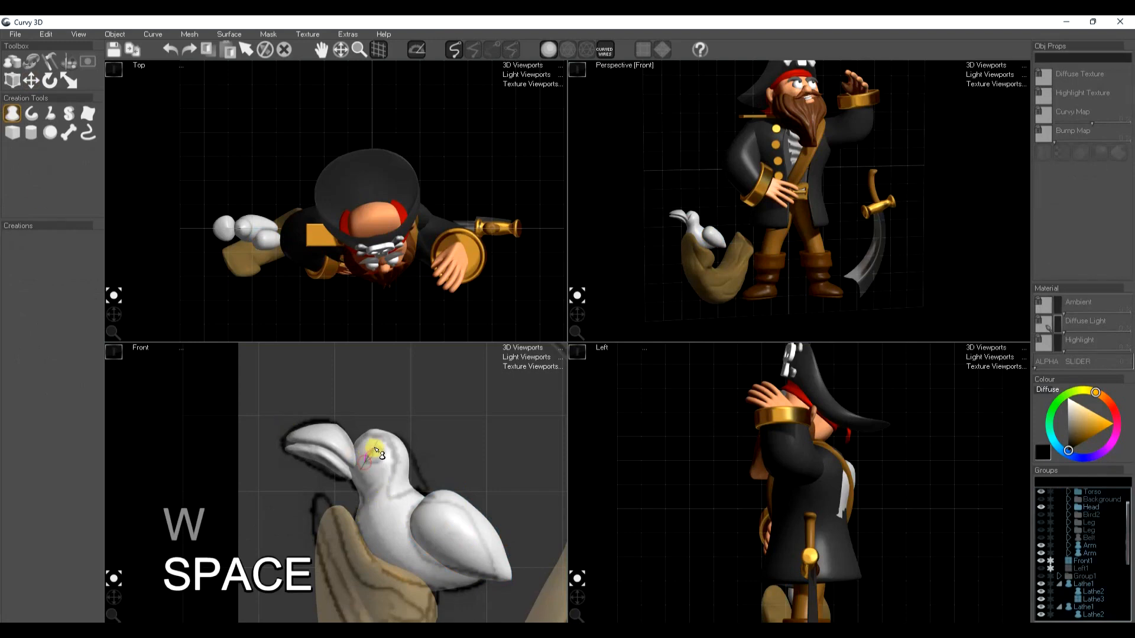
{"action": "left_click_drag", "start_coordinate": [384, 454], "coordinate": [382, 458]}
{"action": "key", "text": "w"}
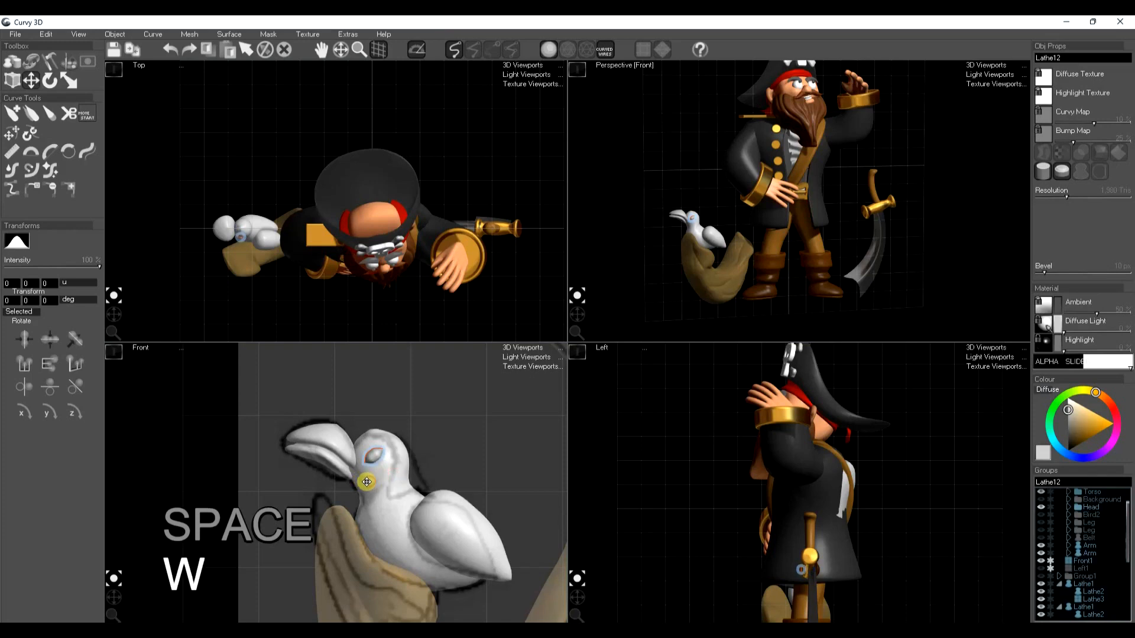
Draw the feather cap over the back of the bird's head and neck, and reshape its curves to leave the eye uncovered
{"action": "key", "text": "space"}
{"action": "mouse_move", "coordinate": [364, 436]}
{"action": "left_mouse_down"}
{"action": "mouse_move", "coordinate": [414, 434]}
{"action": "mouse_move", "coordinate": [423, 484]}
{"action": "mouse_move", "coordinate": [362, 452]}
{"action": "mouse_move", "coordinate": [409, 502]}
{"action": "left_mouse_up"}
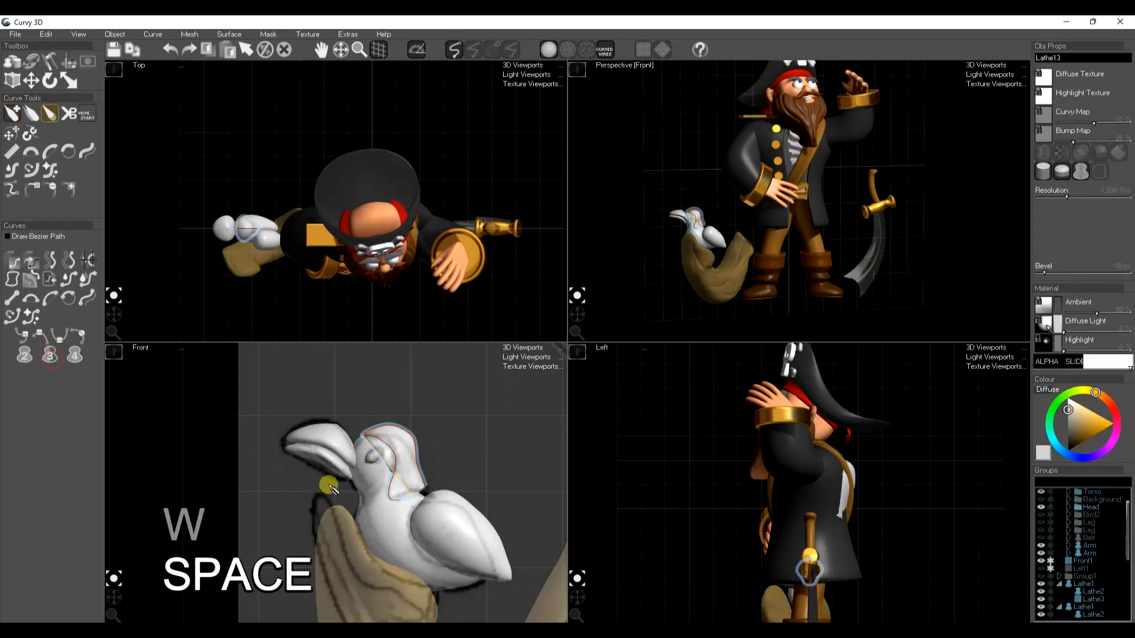
{"action": "key", "text": "t"}
{"action": "left_click_drag", "start_coordinate": [389, 464], "coordinate": [405, 433]}
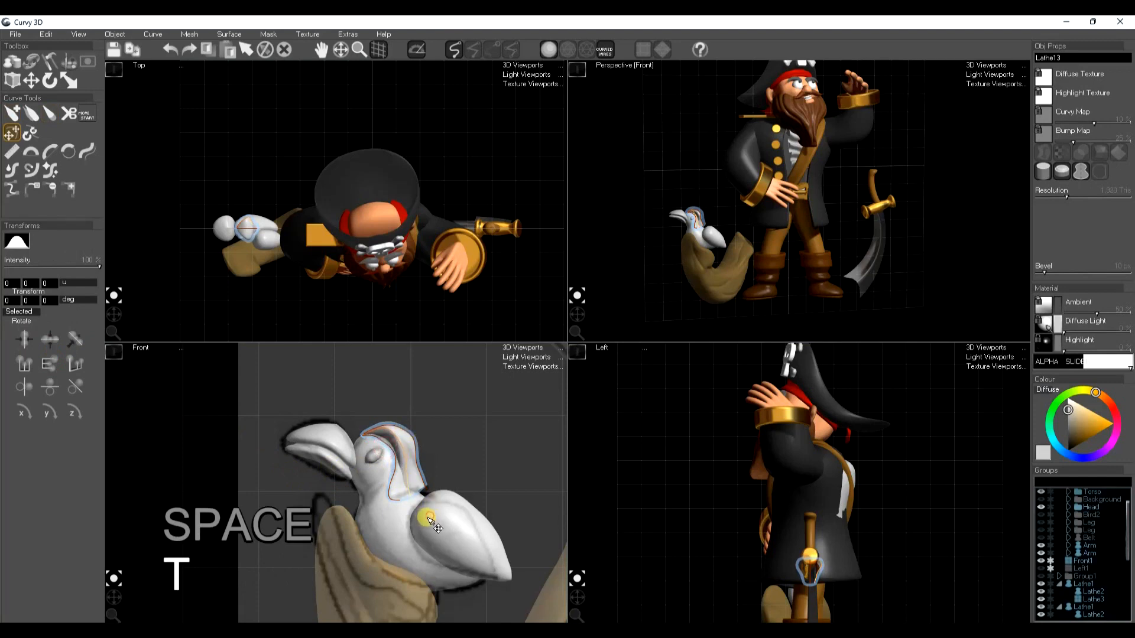
{"action": "left_click_drag", "start_coordinate": [415, 514], "coordinate": [452, 528]}
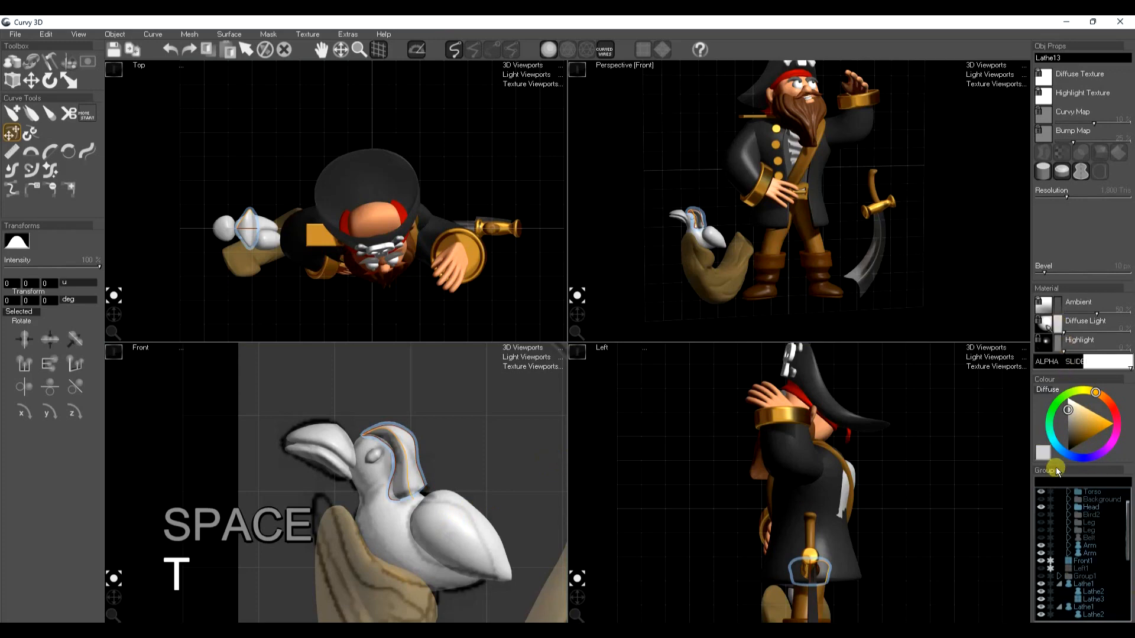
Give the bird's feather cap a light blue diffuse colour and deselect it
{"action": "left_click", "coordinate": [1058, 449]}
{"action": "left_click_drag", "start_coordinate": [1092, 415], "coordinate": [1109, 406]}
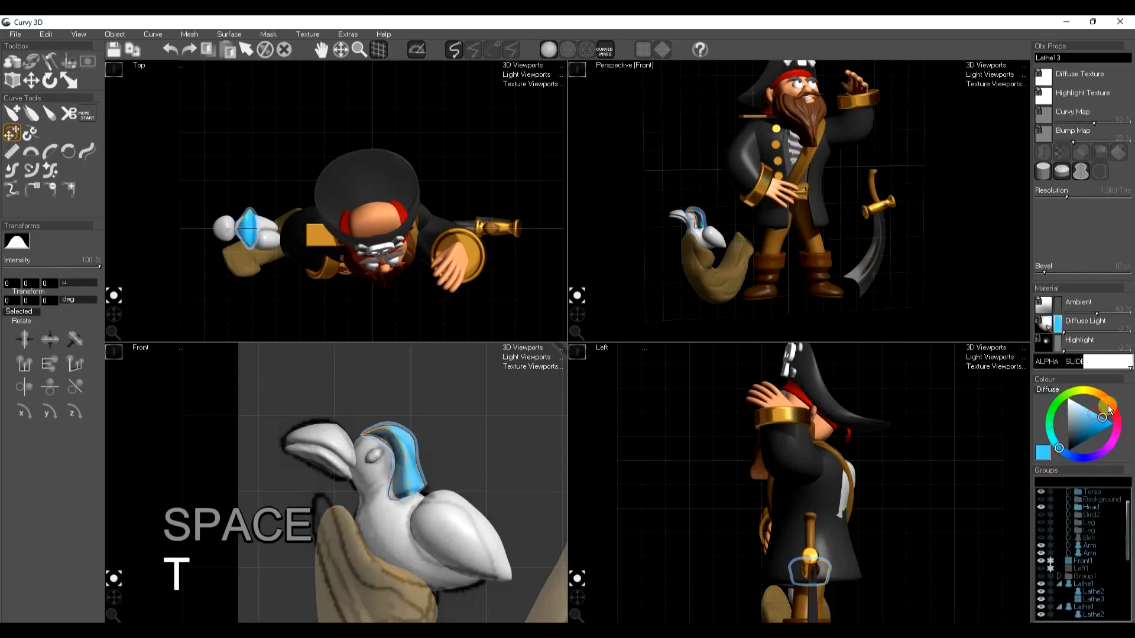
{"action": "key", "text": "space"}
{"action": "key", "text": "space"}
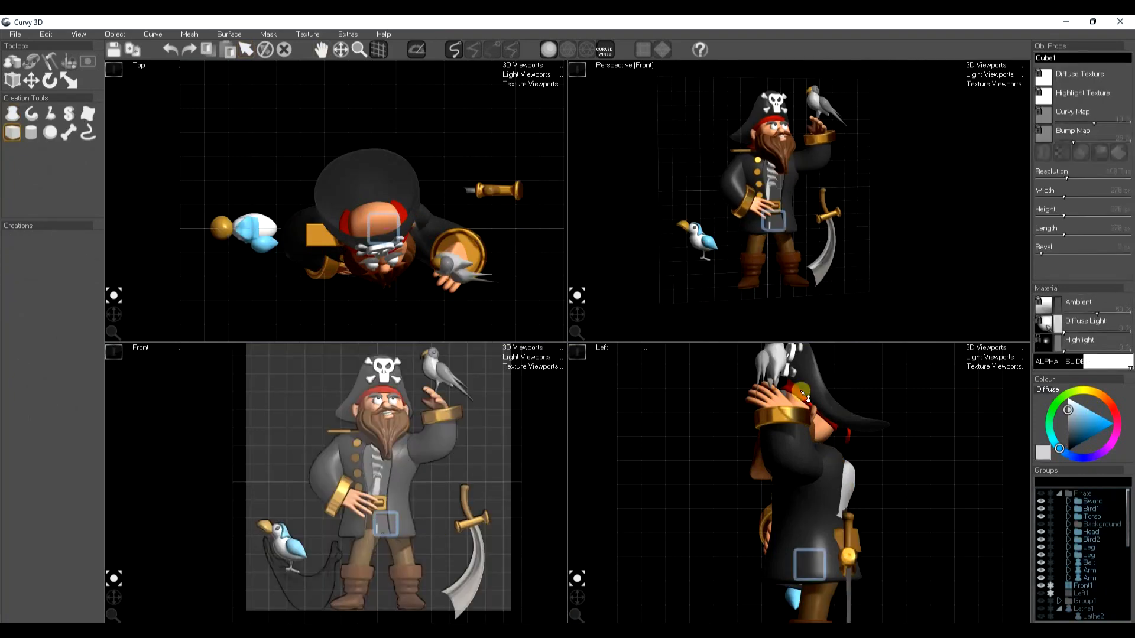
Create a cube, resize it into a wide, thin floor slab, and move it down under the pirate's boots
{"action": "left_click_drag", "start_coordinate": [1094, 218], "coordinate": [1114, 202]}
{"action": "key", "text": "w"}
{"action": "left_click_drag", "start_coordinate": [772, 172], "coordinate": [767, 238]}
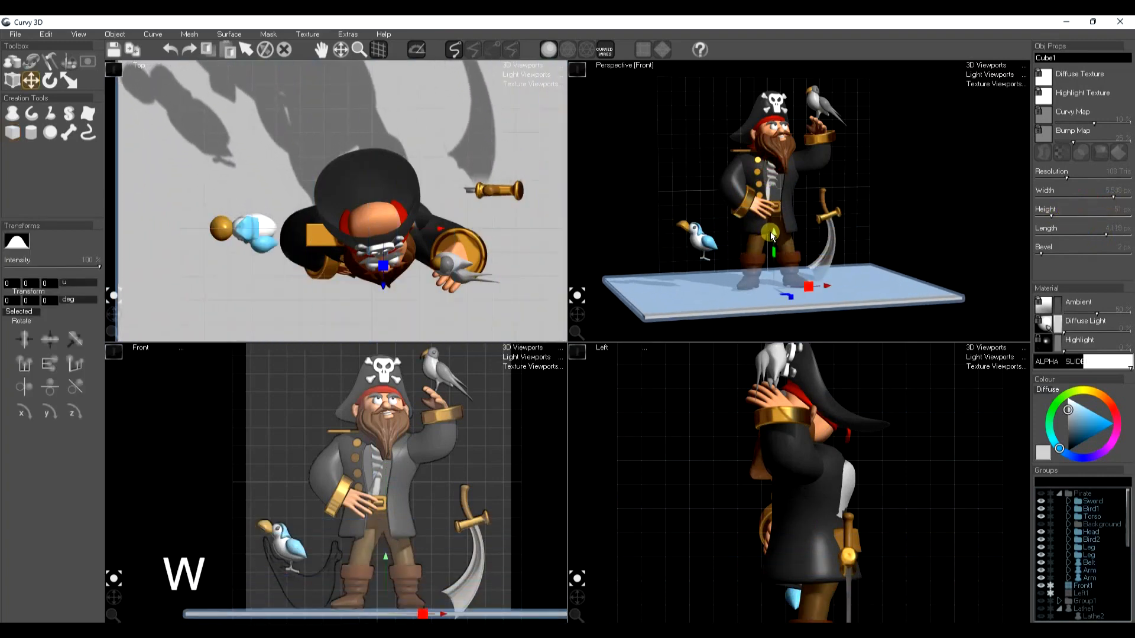
Set the floor slab's diffuse colour to white
{"action": "key", "text": "space"}
{"action": "left_click_drag", "start_coordinate": [576, 312], "coordinate": [581, 307]}
{"action": "left_click", "coordinate": [897, 294]}
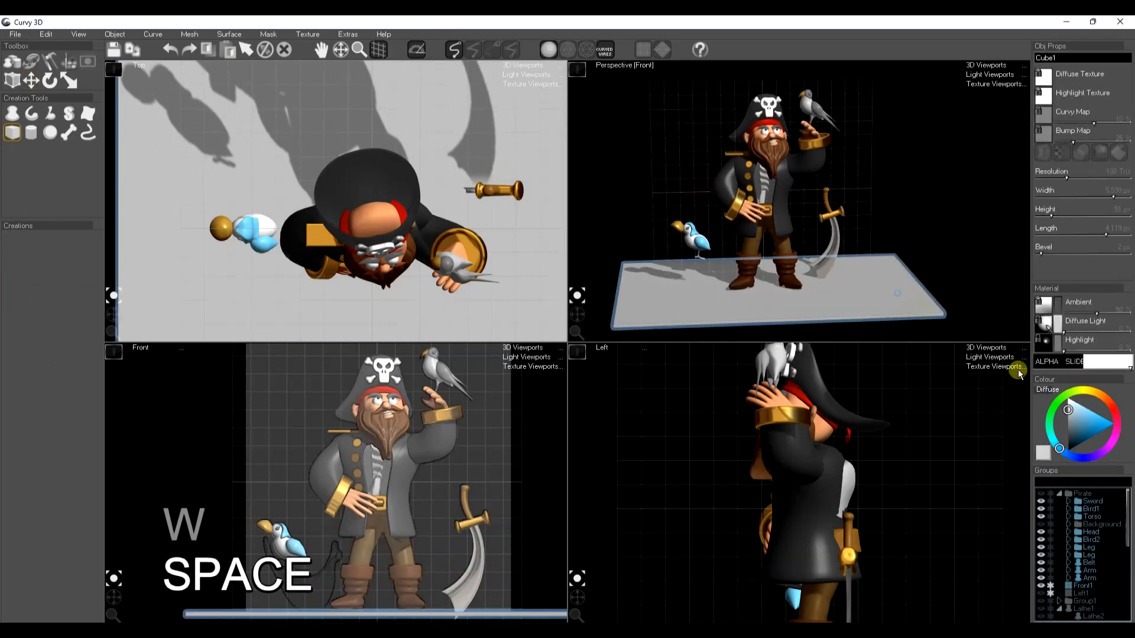
{"action": "left_click_drag", "start_coordinate": [1070, 428], "coordinate": [1062, 390]}
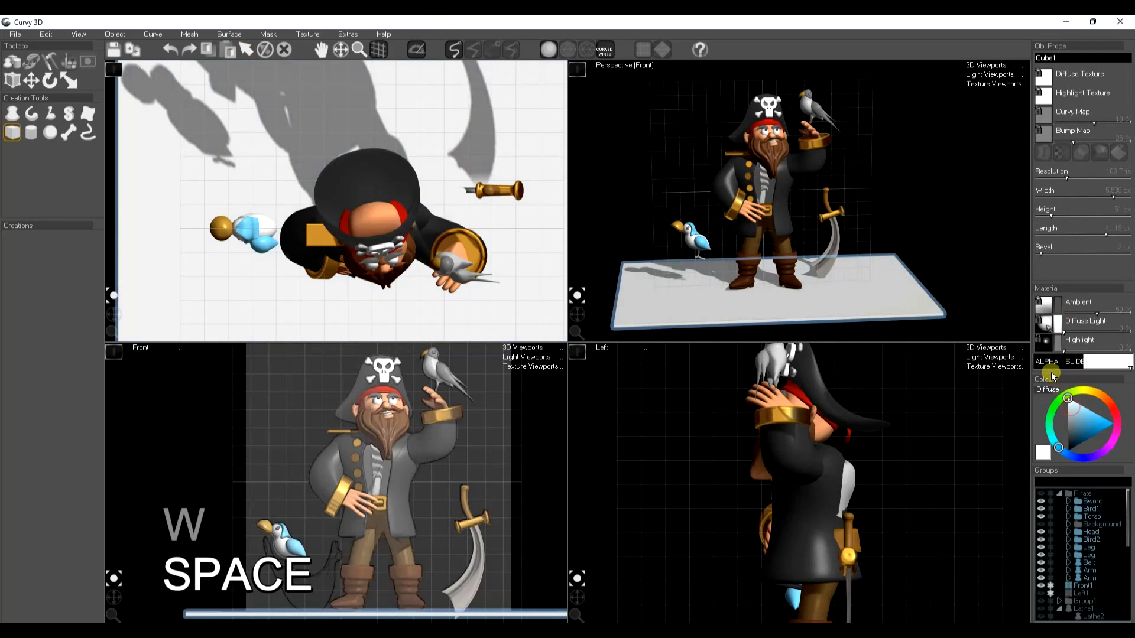